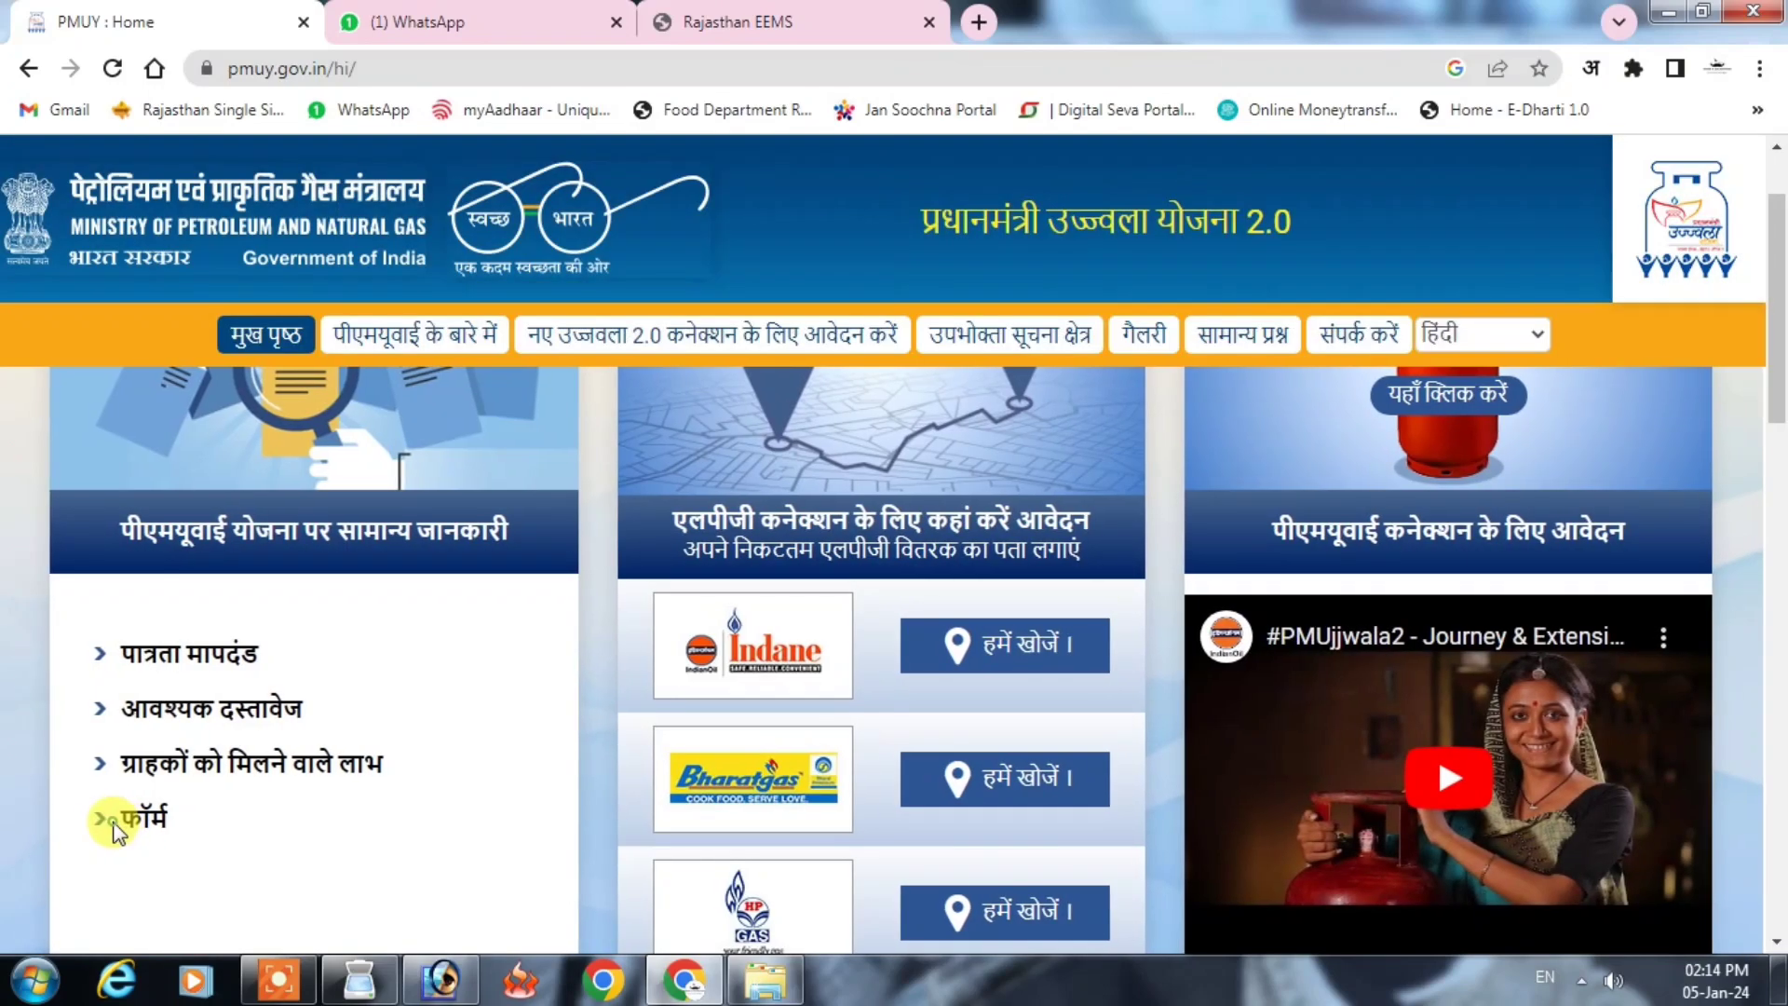
Step: View the offline documents forms popup, then close it to return to the home page
left_click(151, 818)
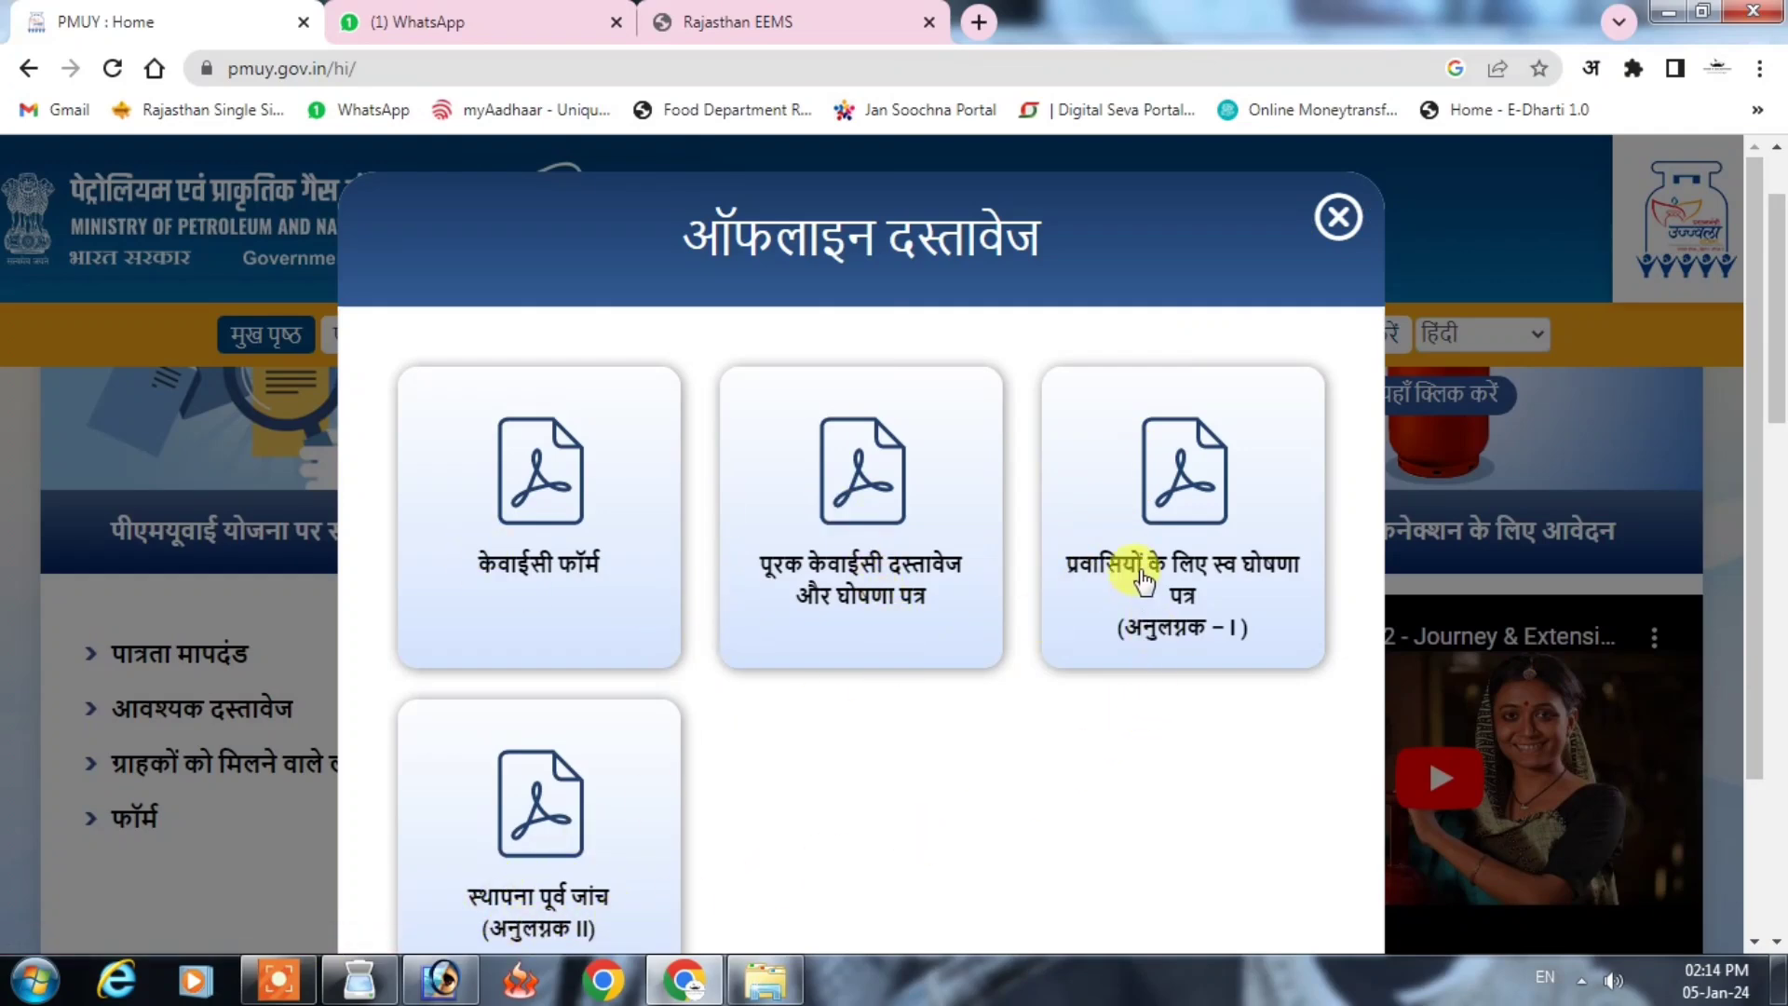
left_click(1338, 217)
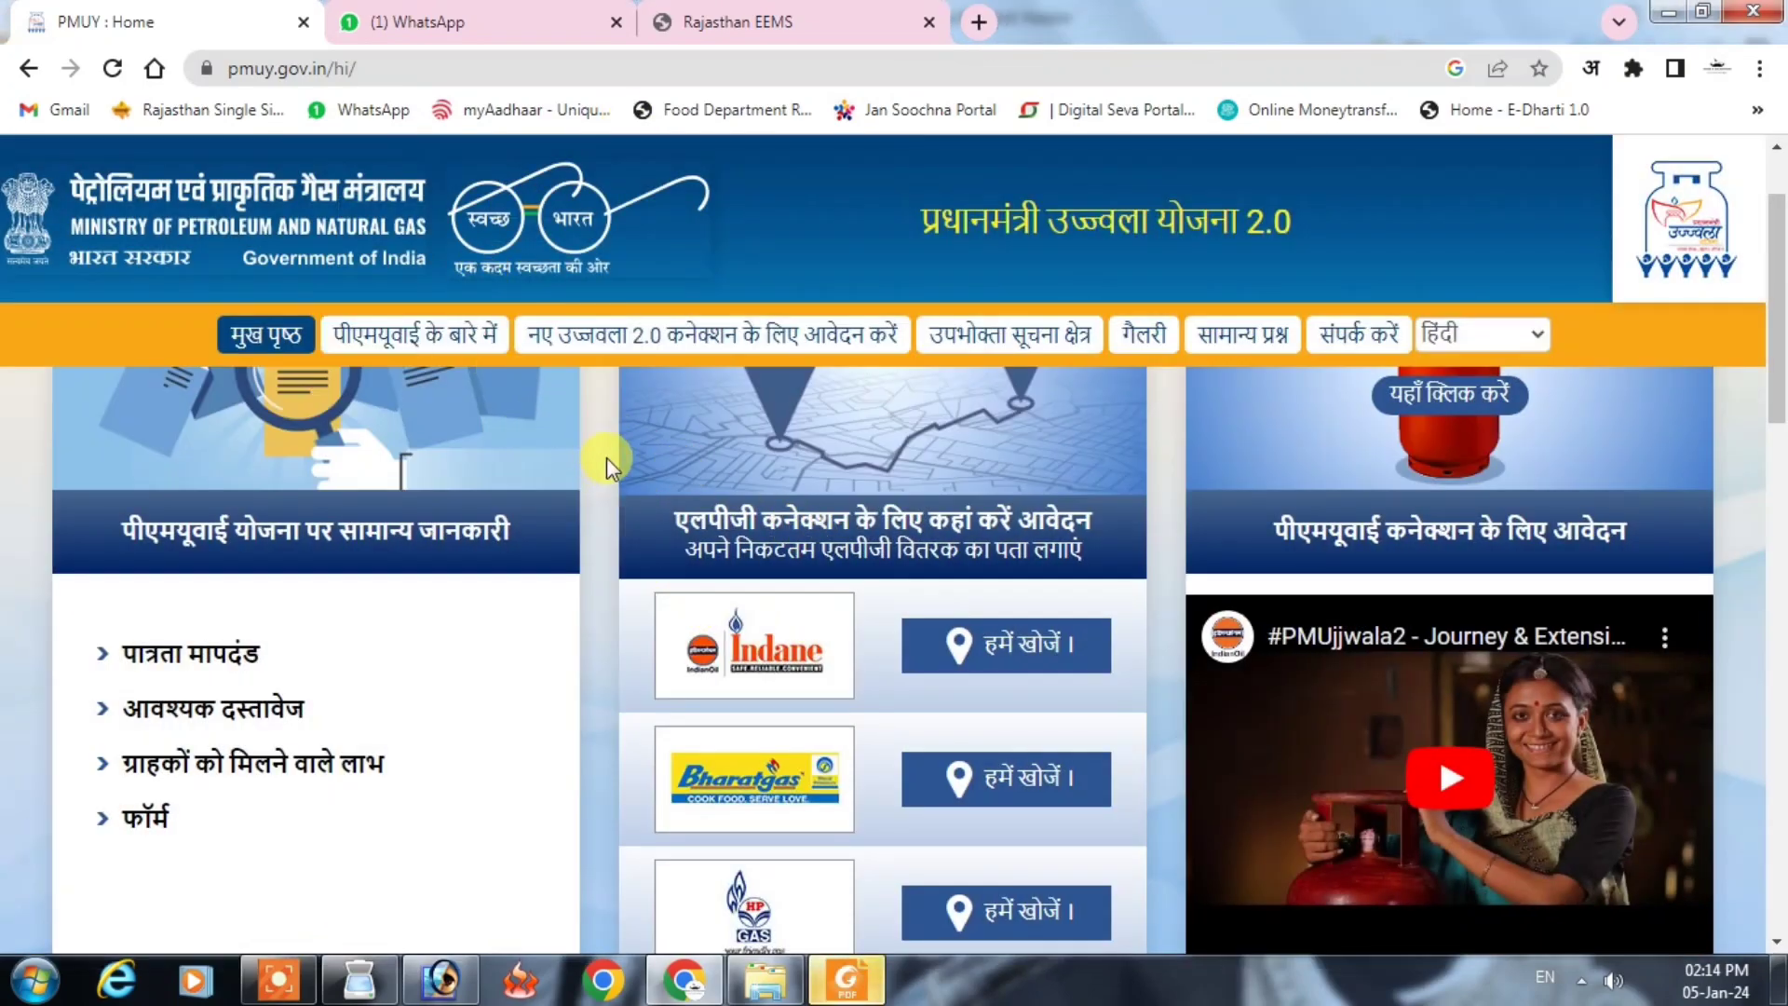
scroll(606, 456, "up", 1)
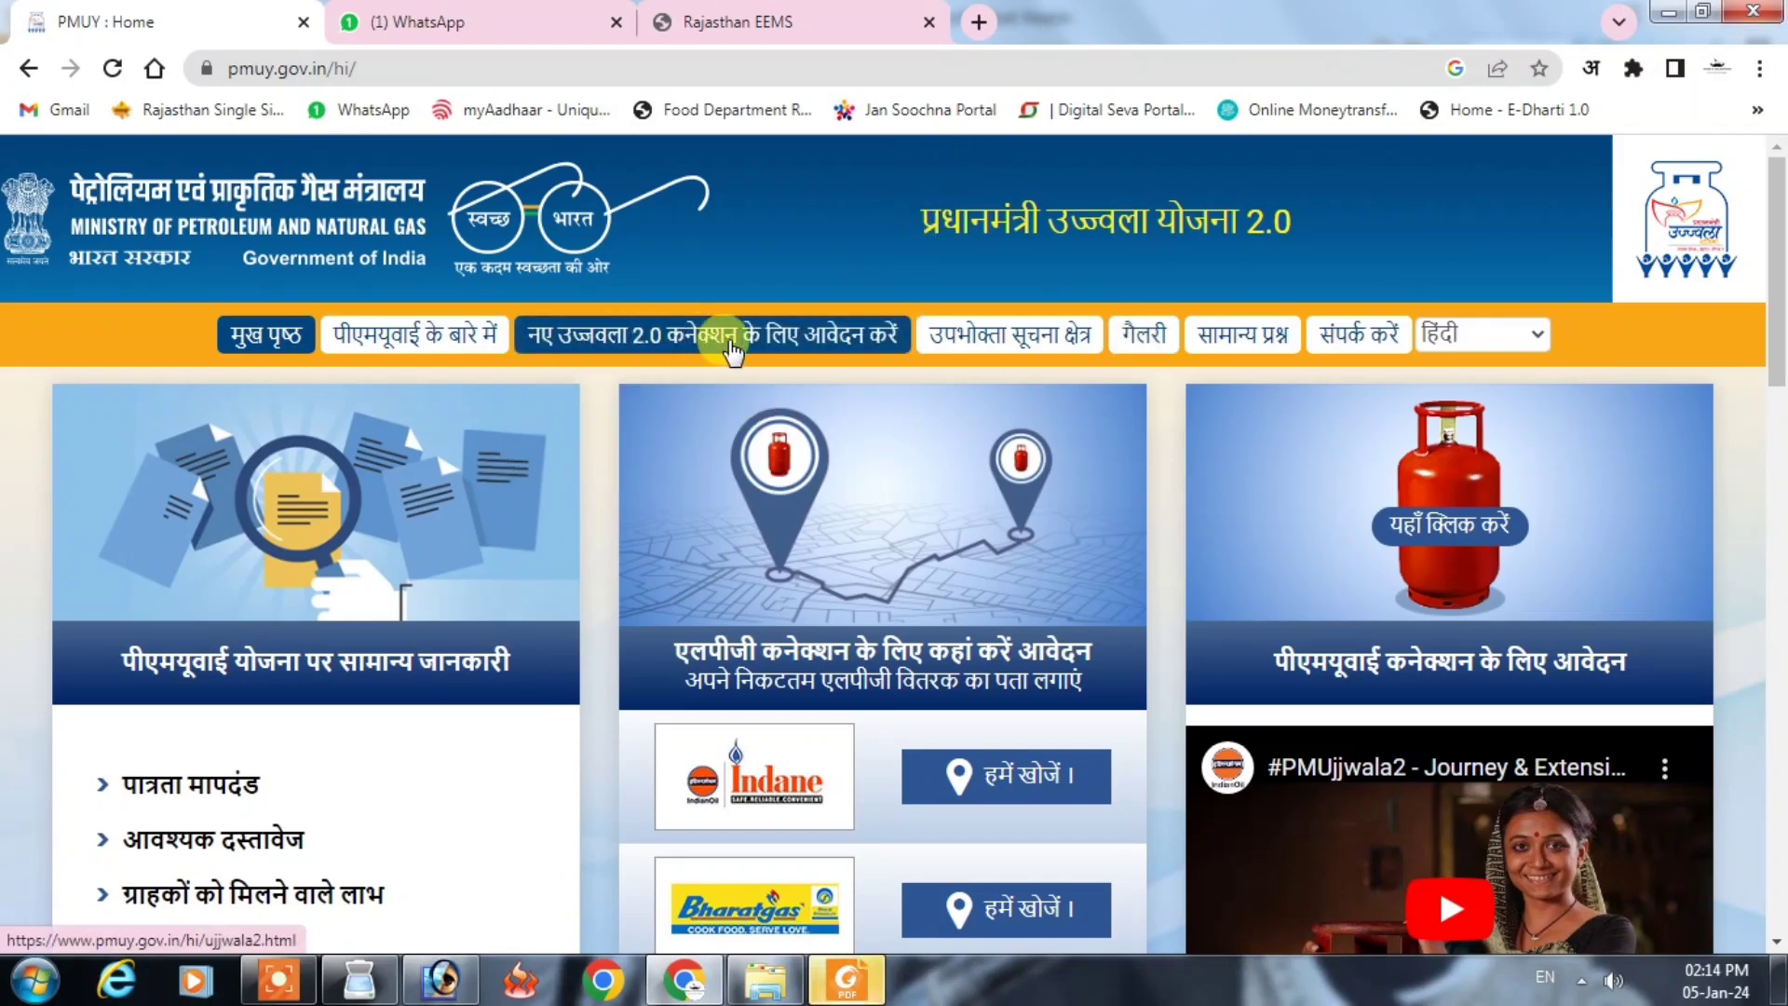
Step: Open the new Ujjwala 2.0 connection page, pick the online portal, and start HP Gas's application
left_click(769, 352)
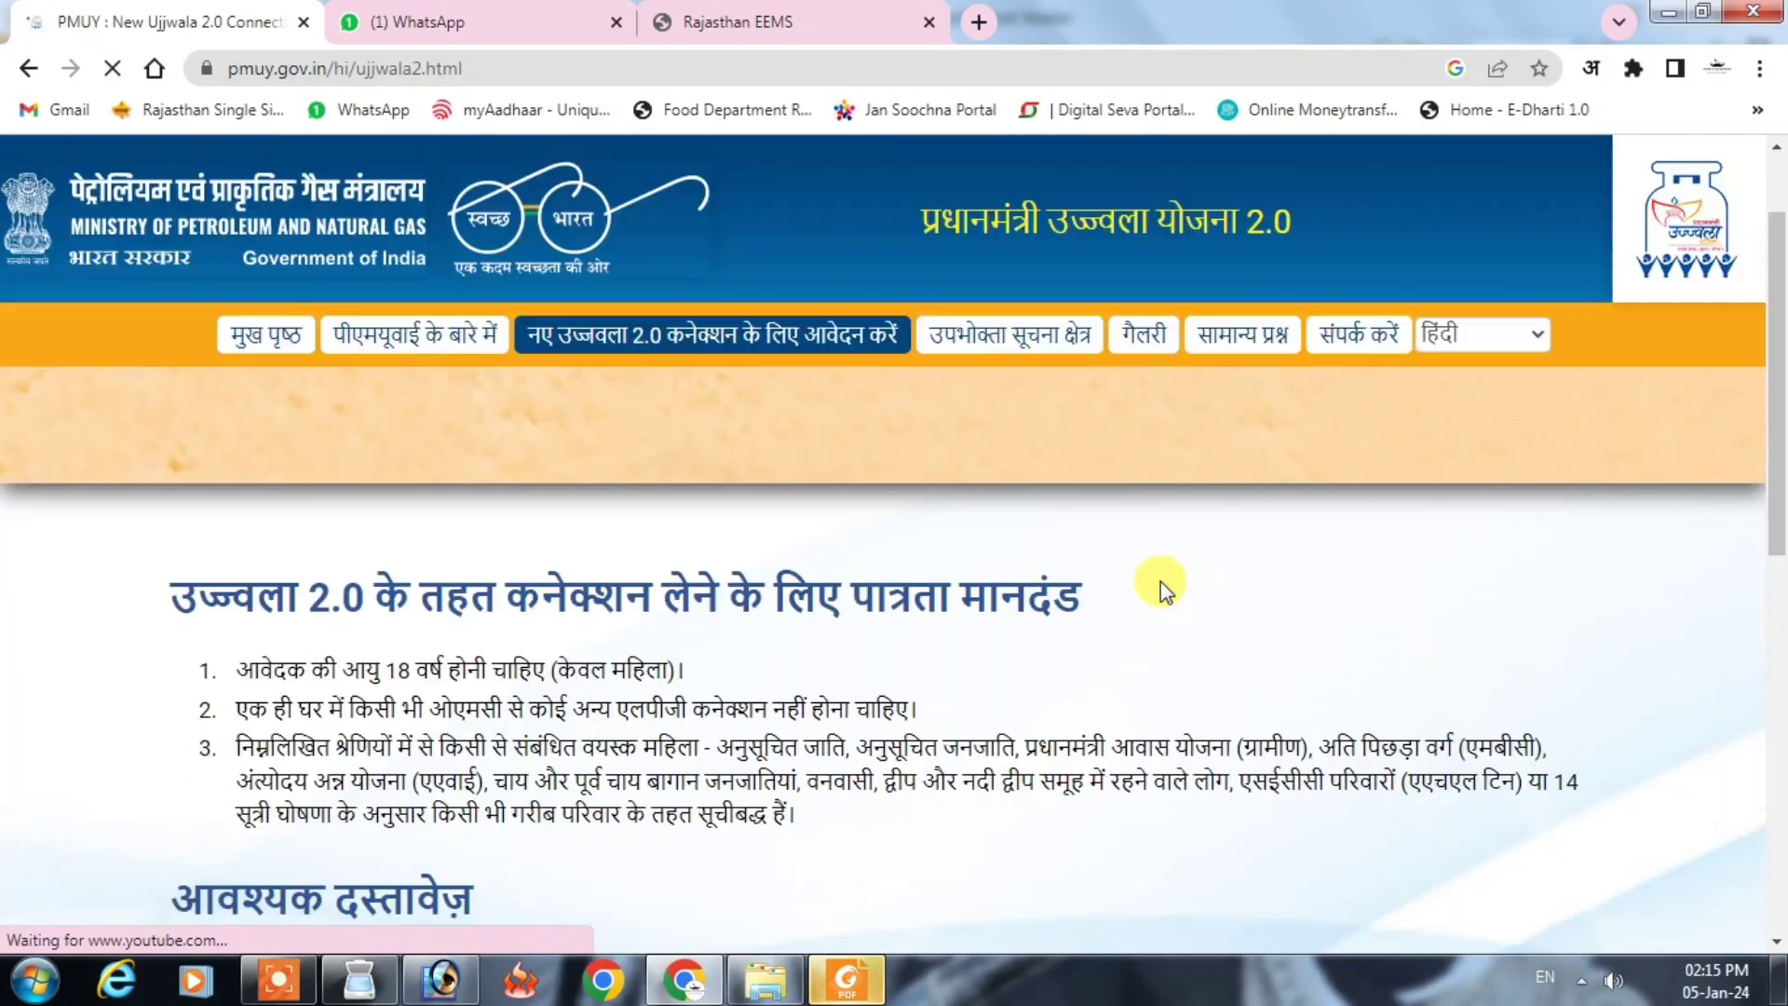
scroll(1118, 592, "down", 2)
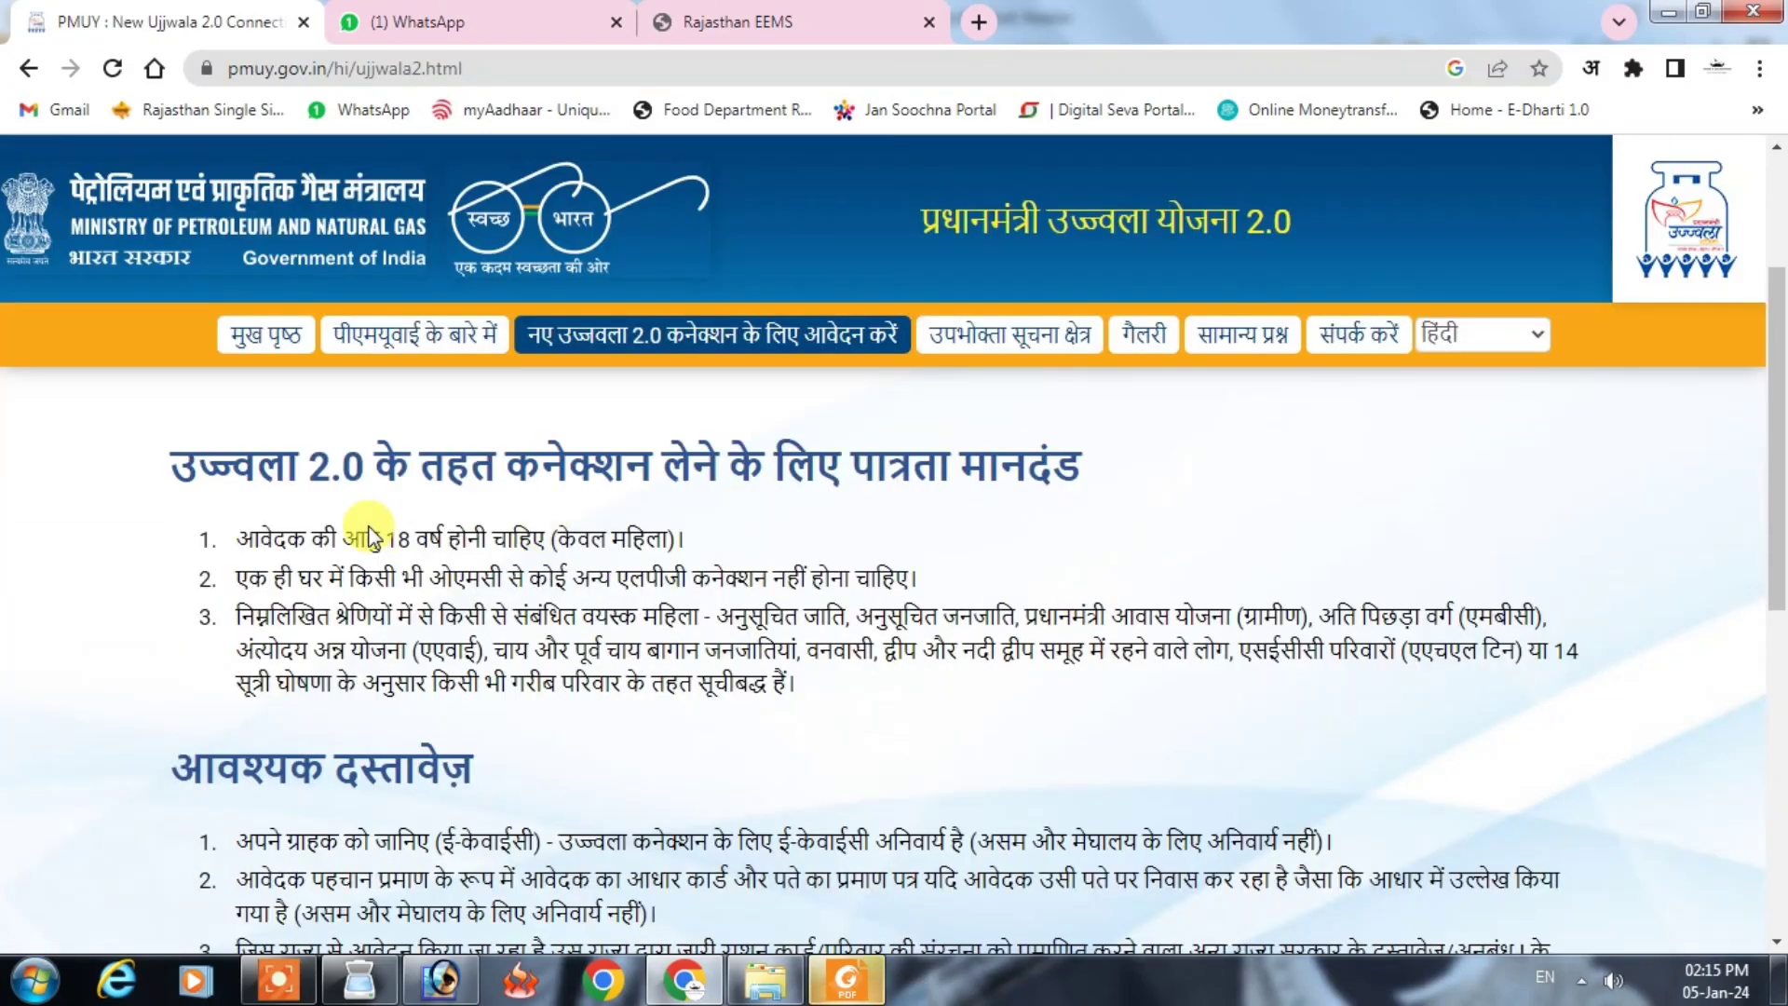
scroll(428, 591, "down", 5)
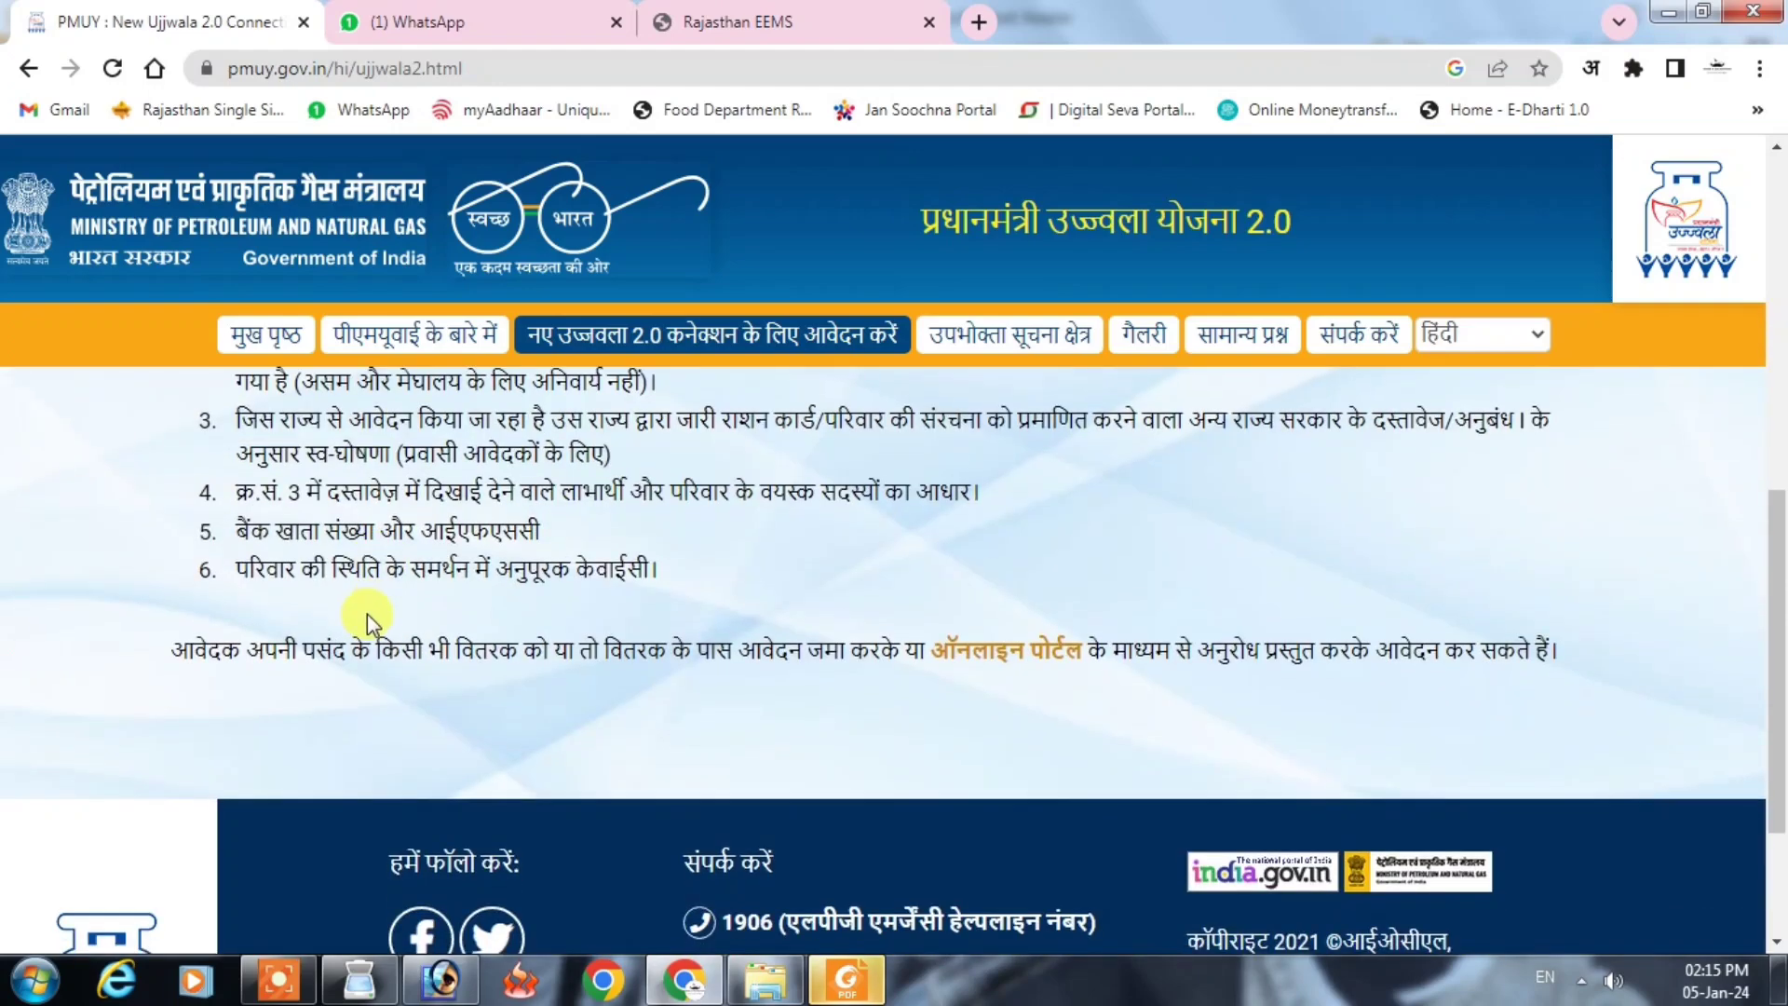
scroll(367, 613, "down", 2)
left_click(1011, 416)
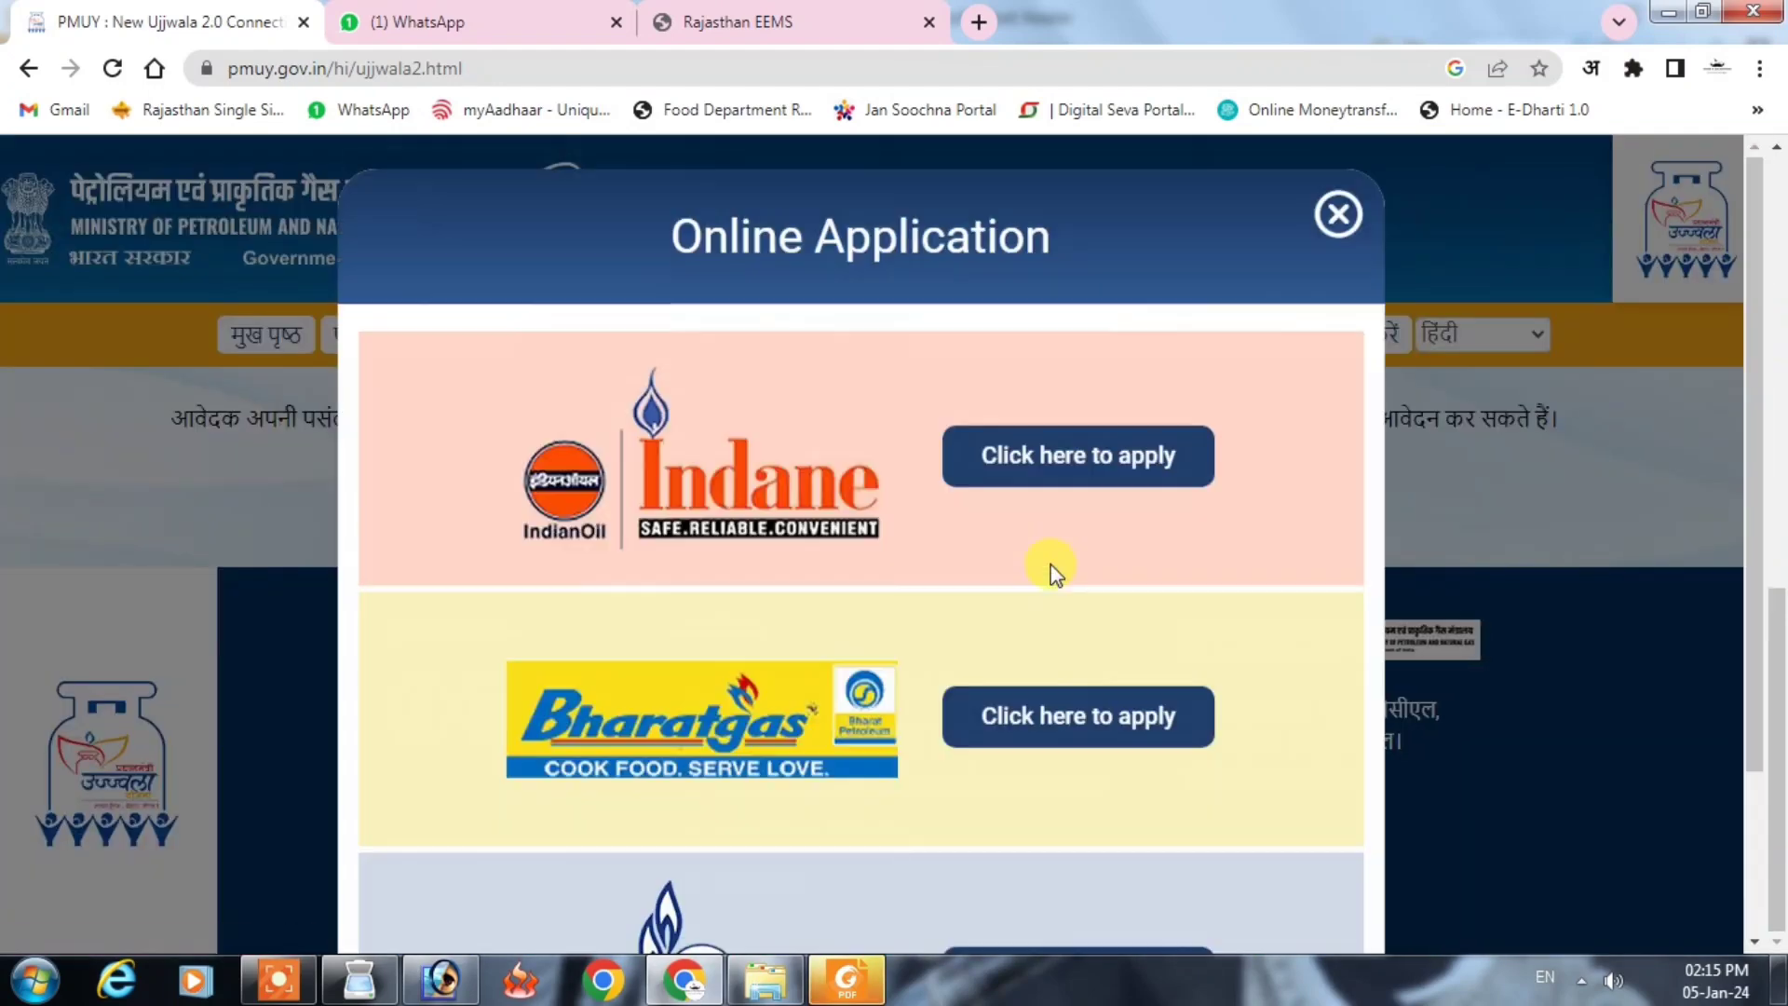
scroll(954, 567, "down", 2)
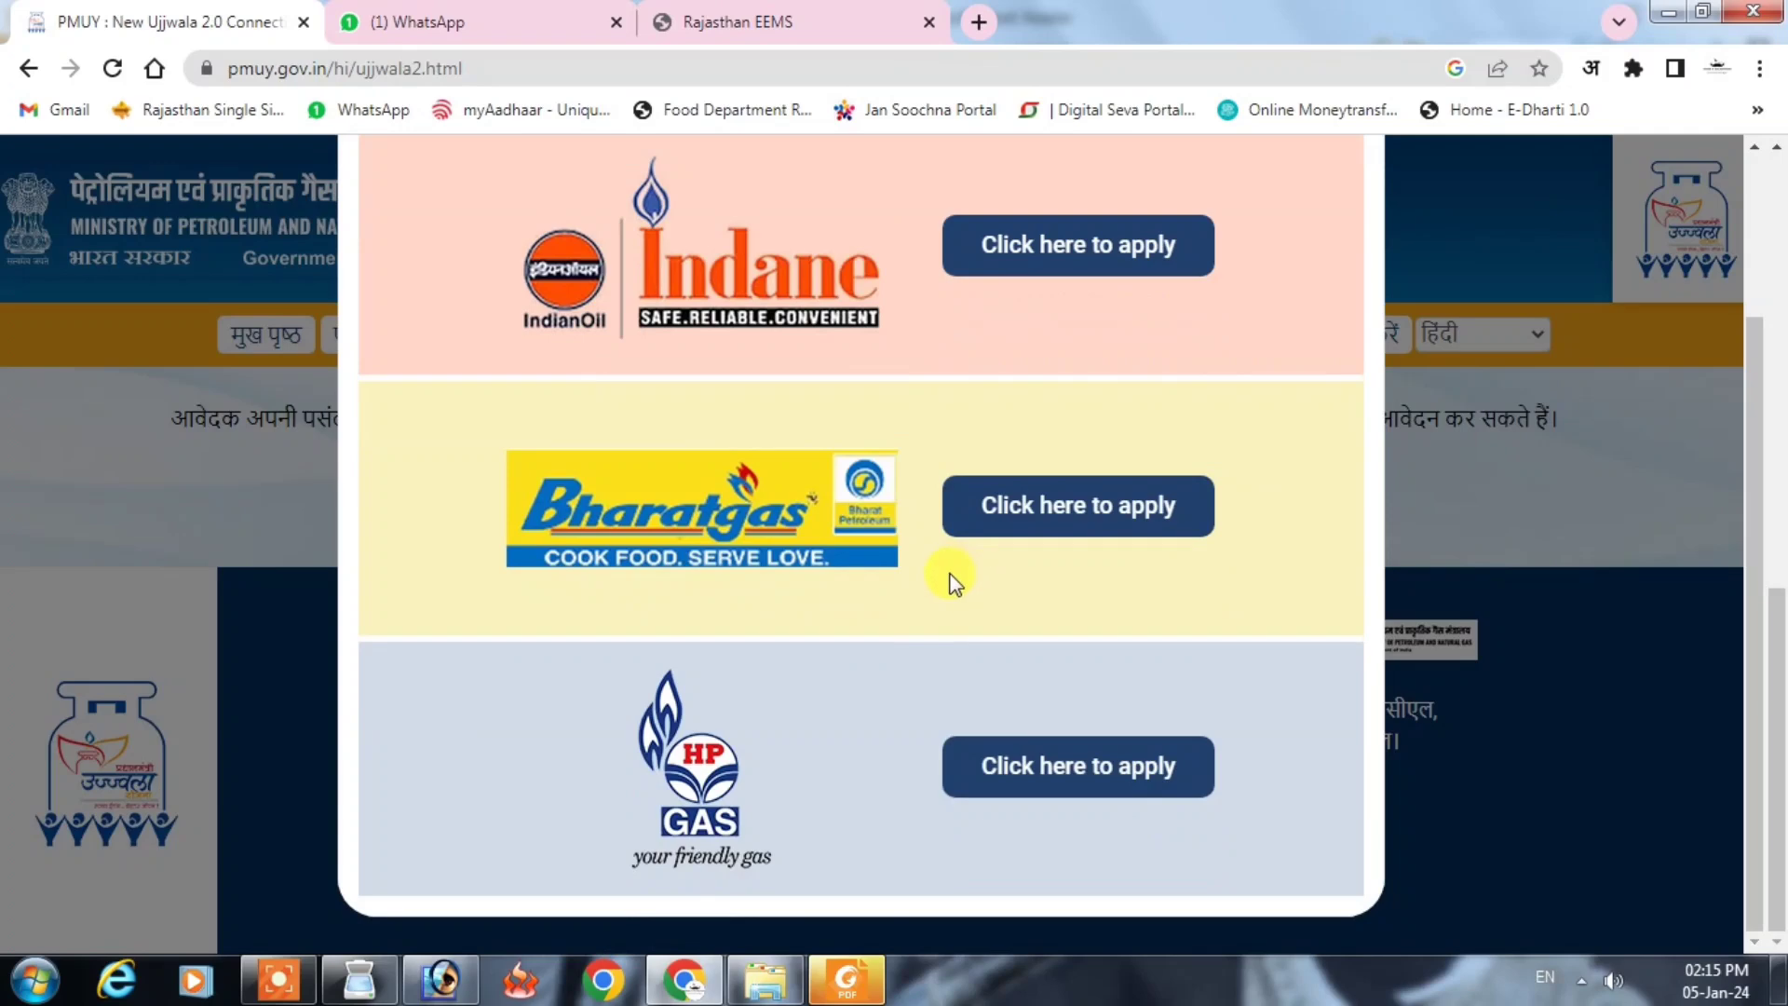
left_click(1071, 769)
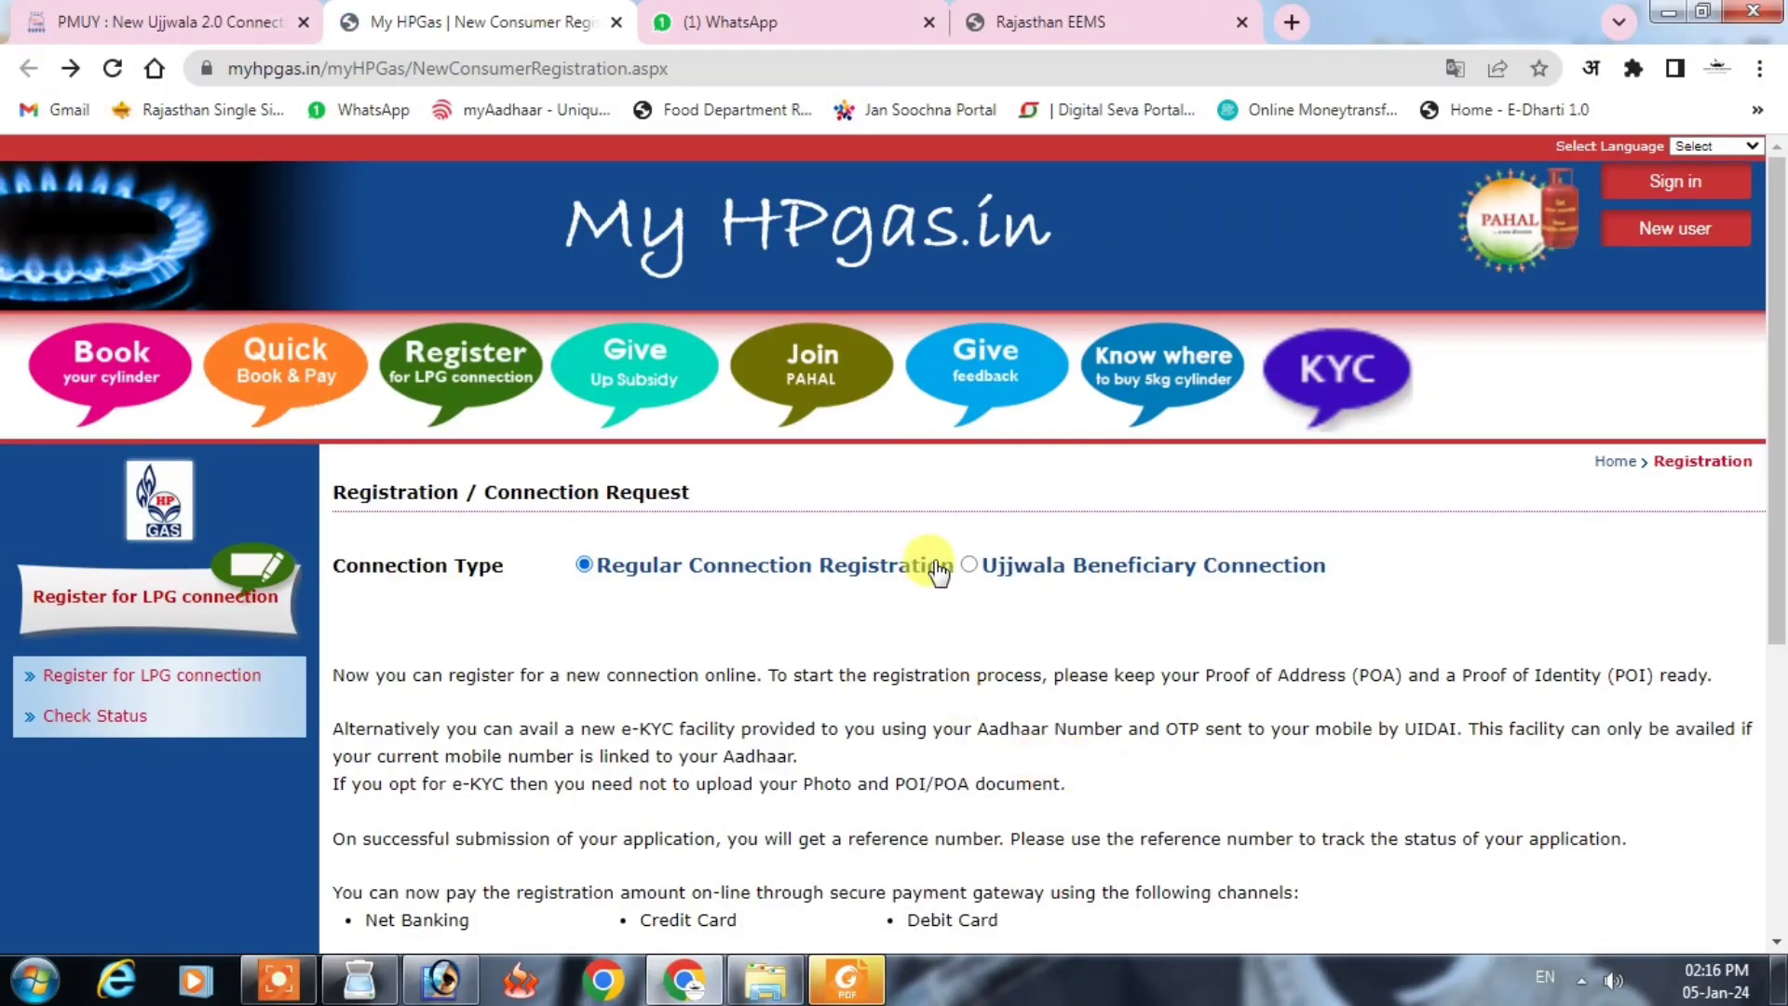
Step: Choose an Ujjwala Beneficiary Connection and accept the eligibility declaration
left_click(970, 564)
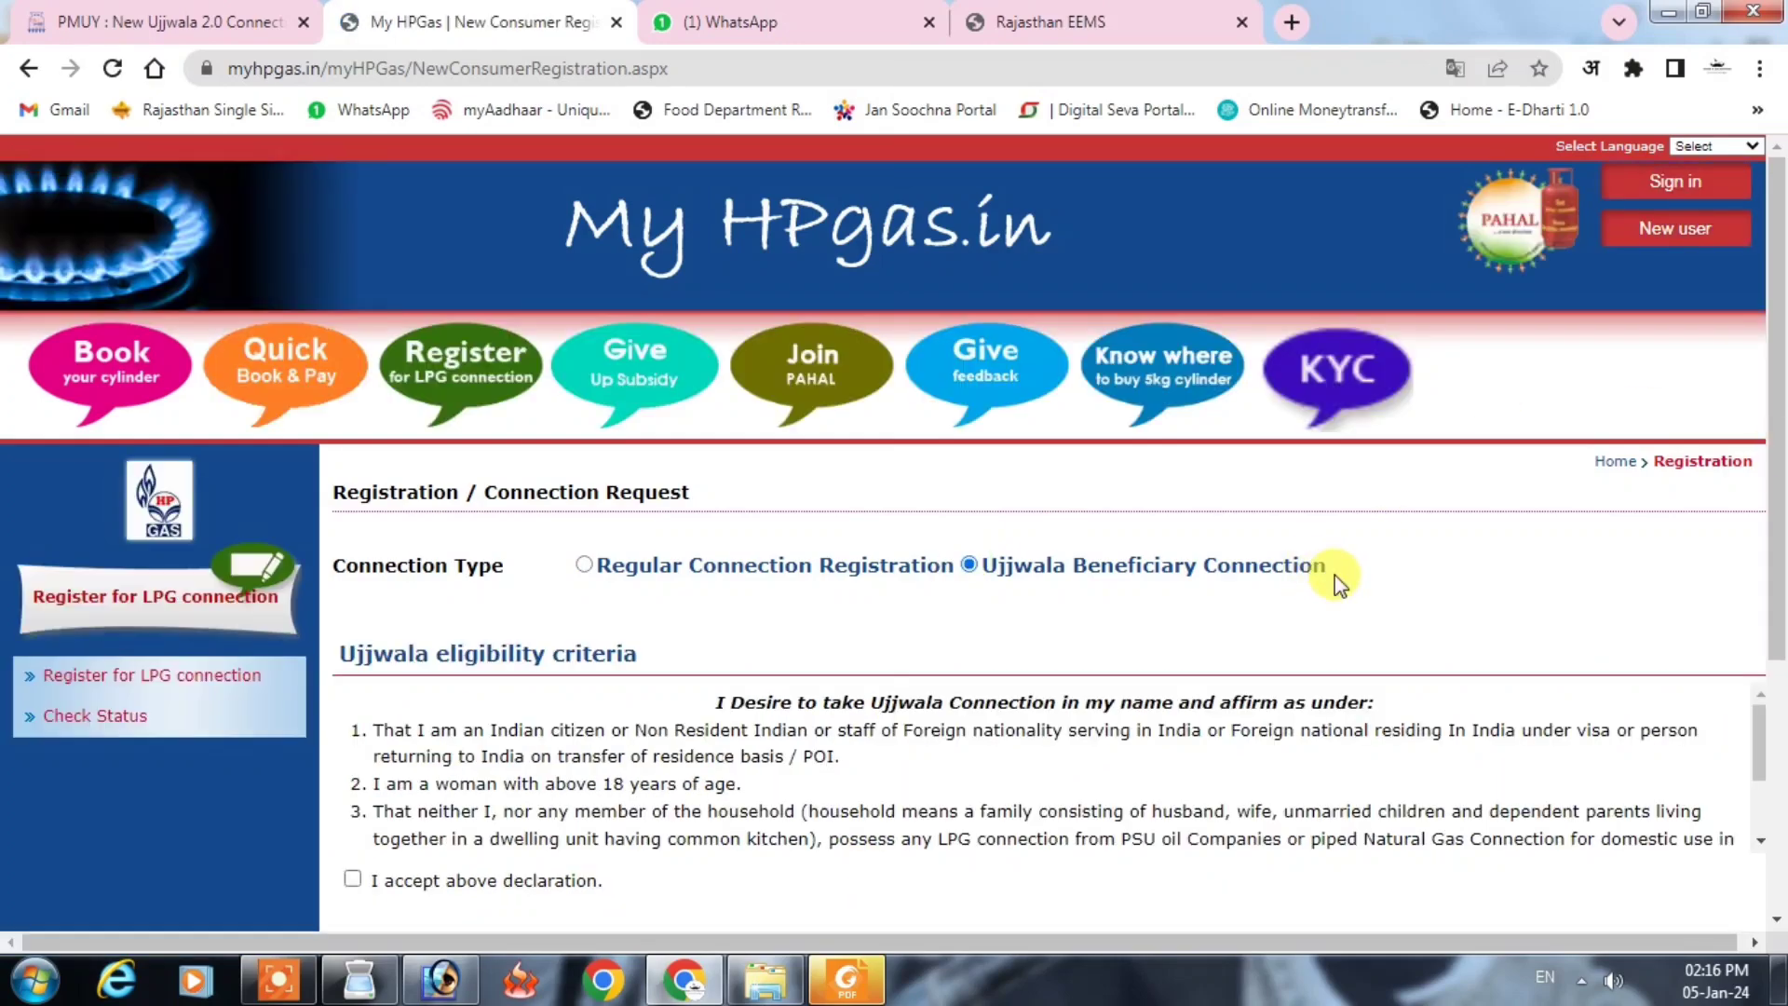
scroll(1338, 582, "down", 4)
left_click(352, 485)
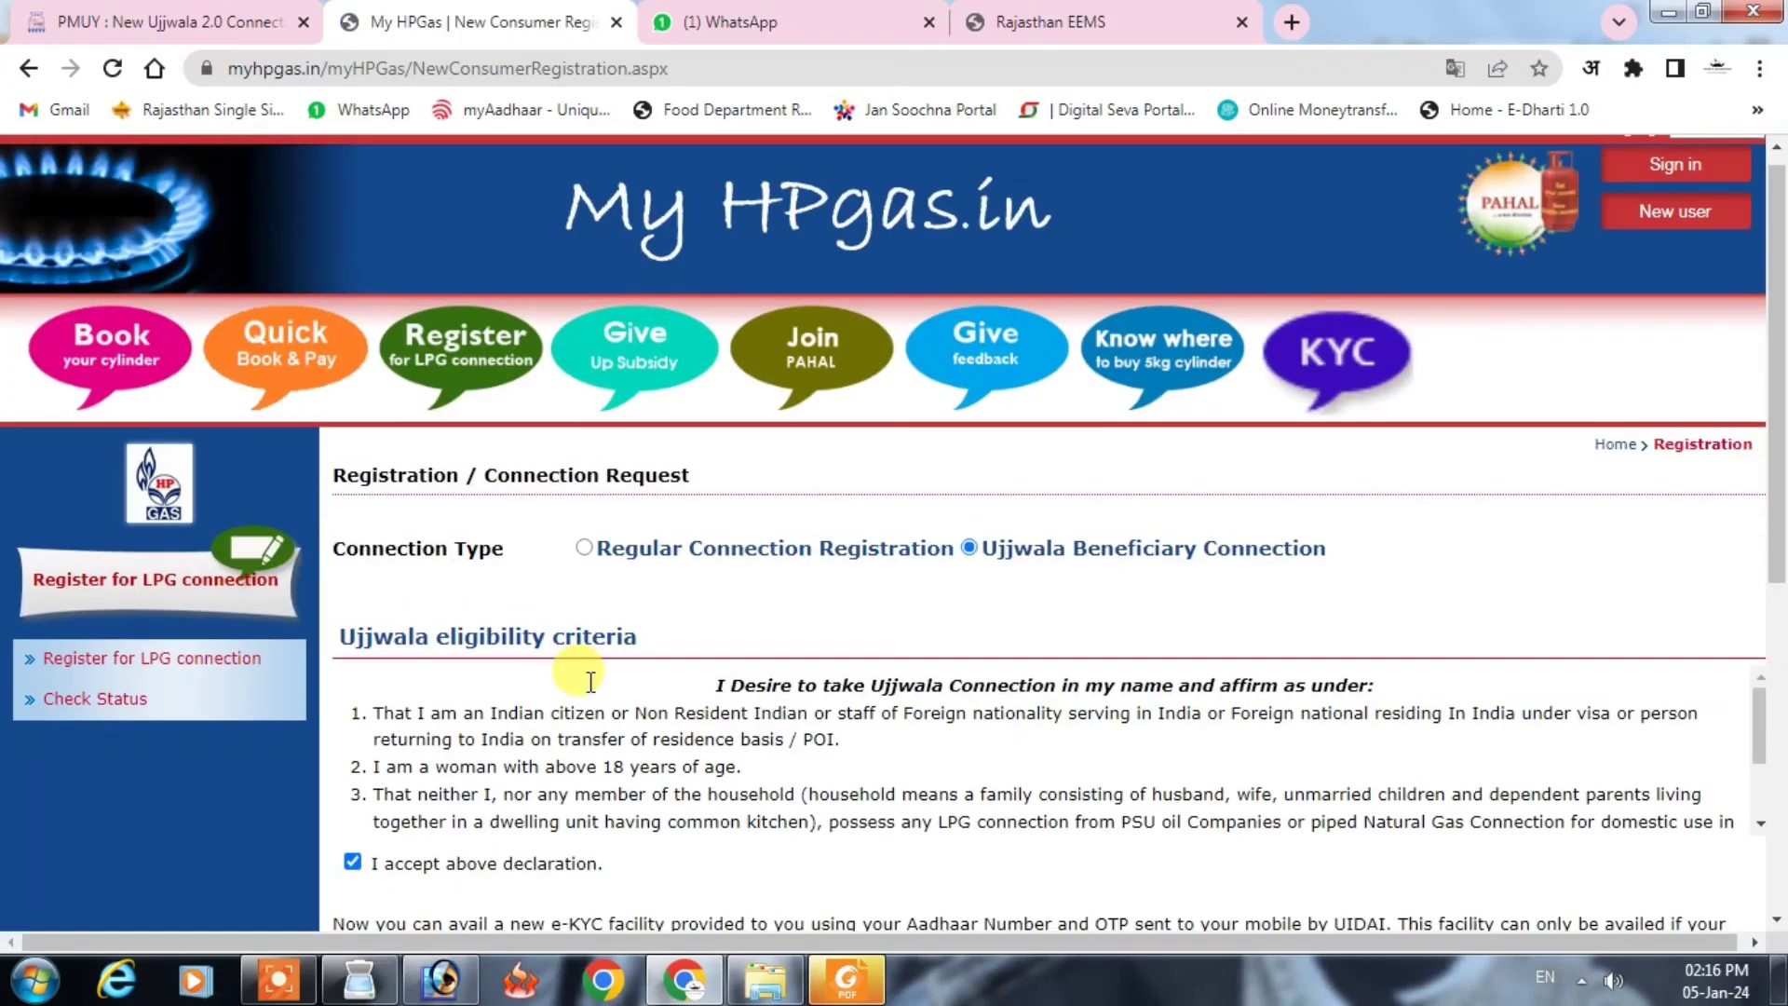
scroll(1177, 623, "down", 3)
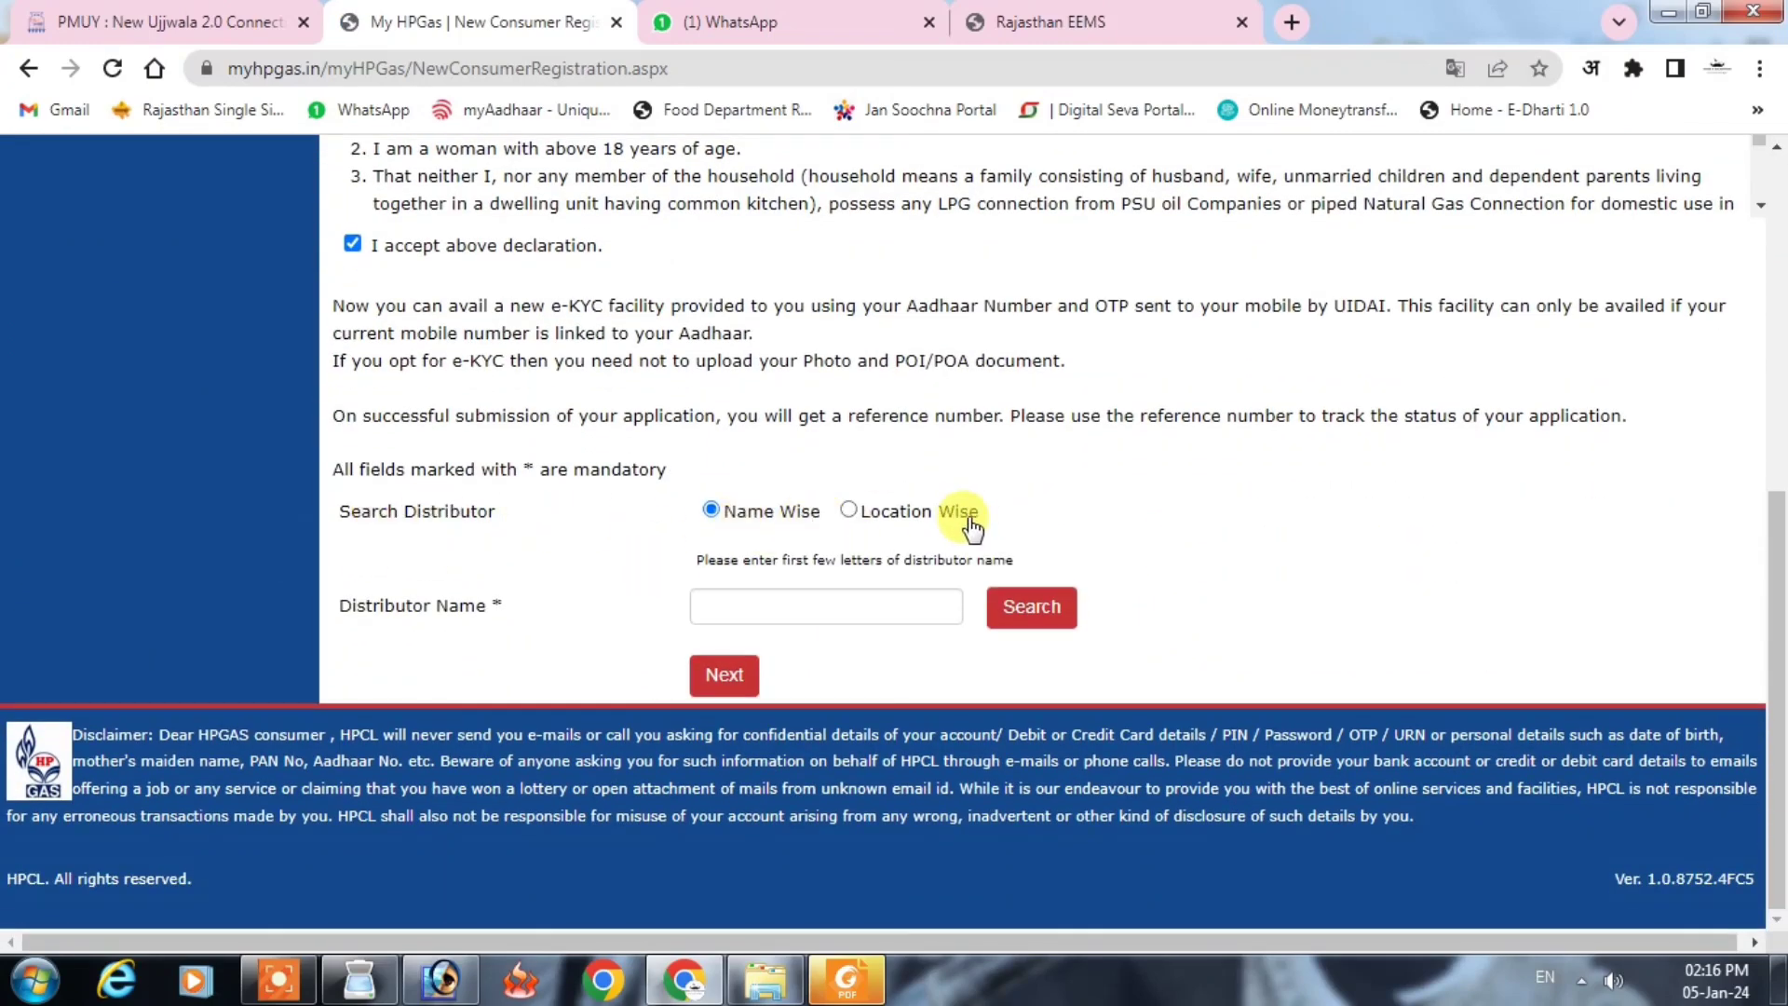
Step: Find the distributor by location: Rajasthan, BARAN, PRINCE H.P. GAS CENTER, then proceed to the KYC form
left_click(850, 512)
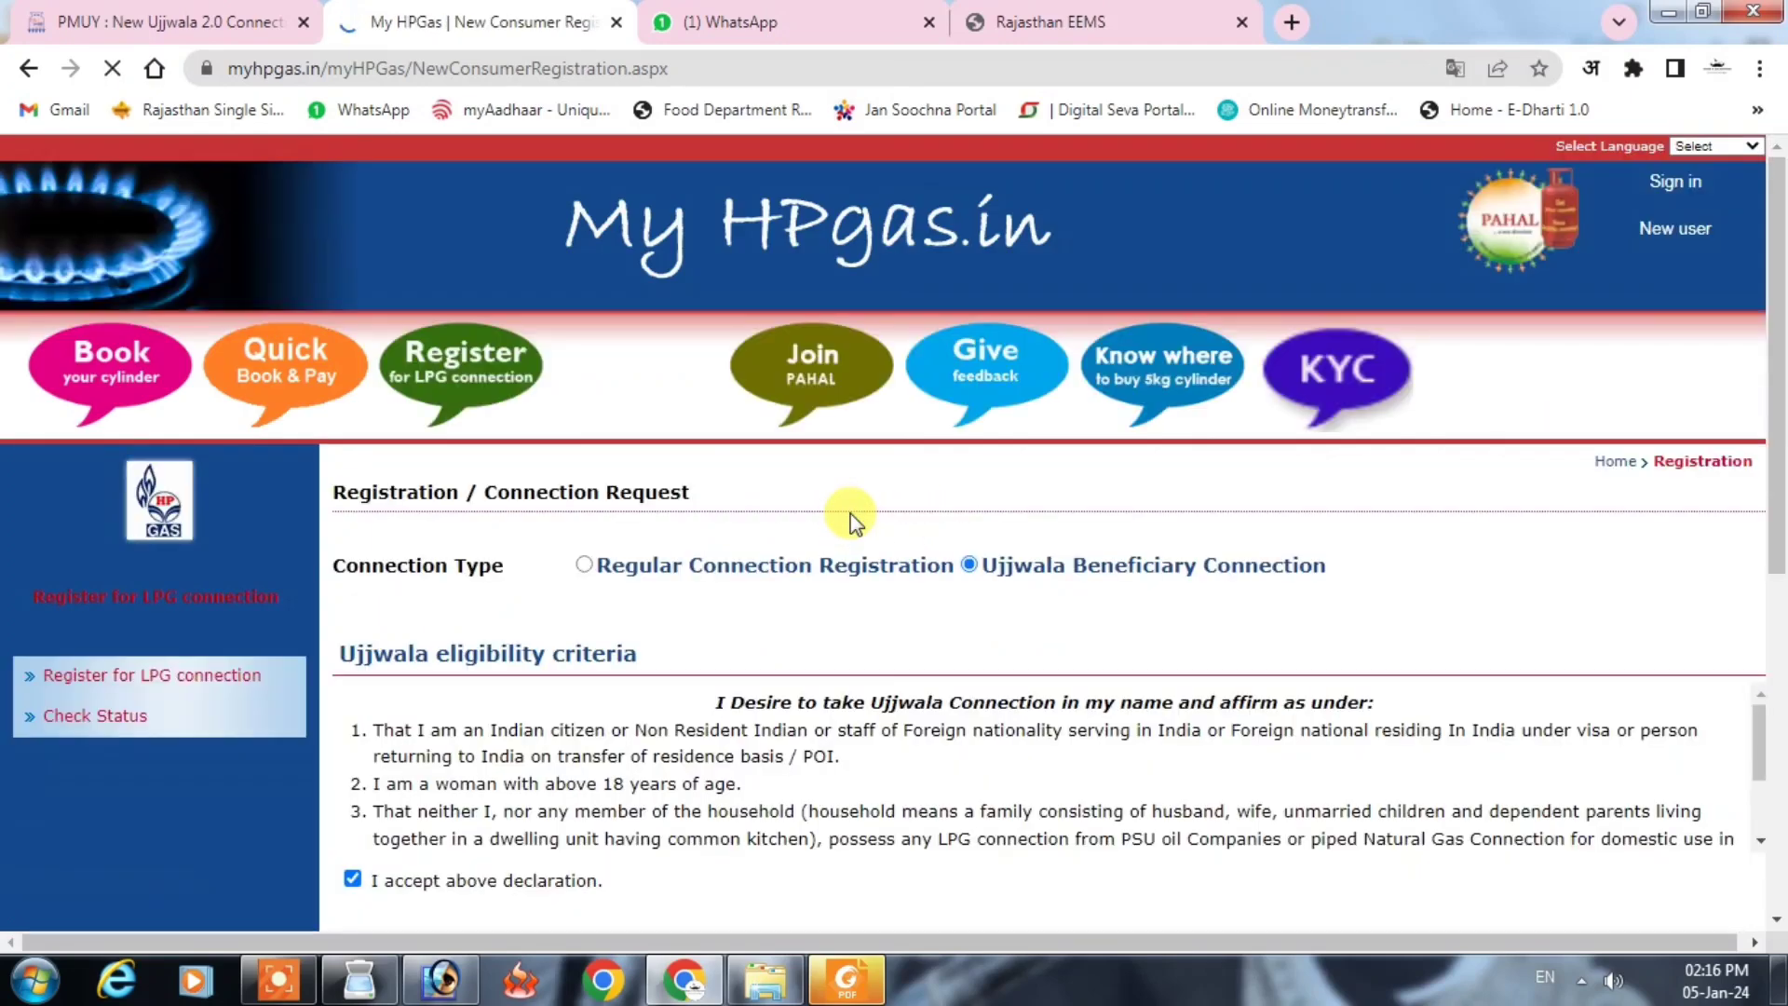
scroll(851, 512, "down", 7)
left_click(834, 670)
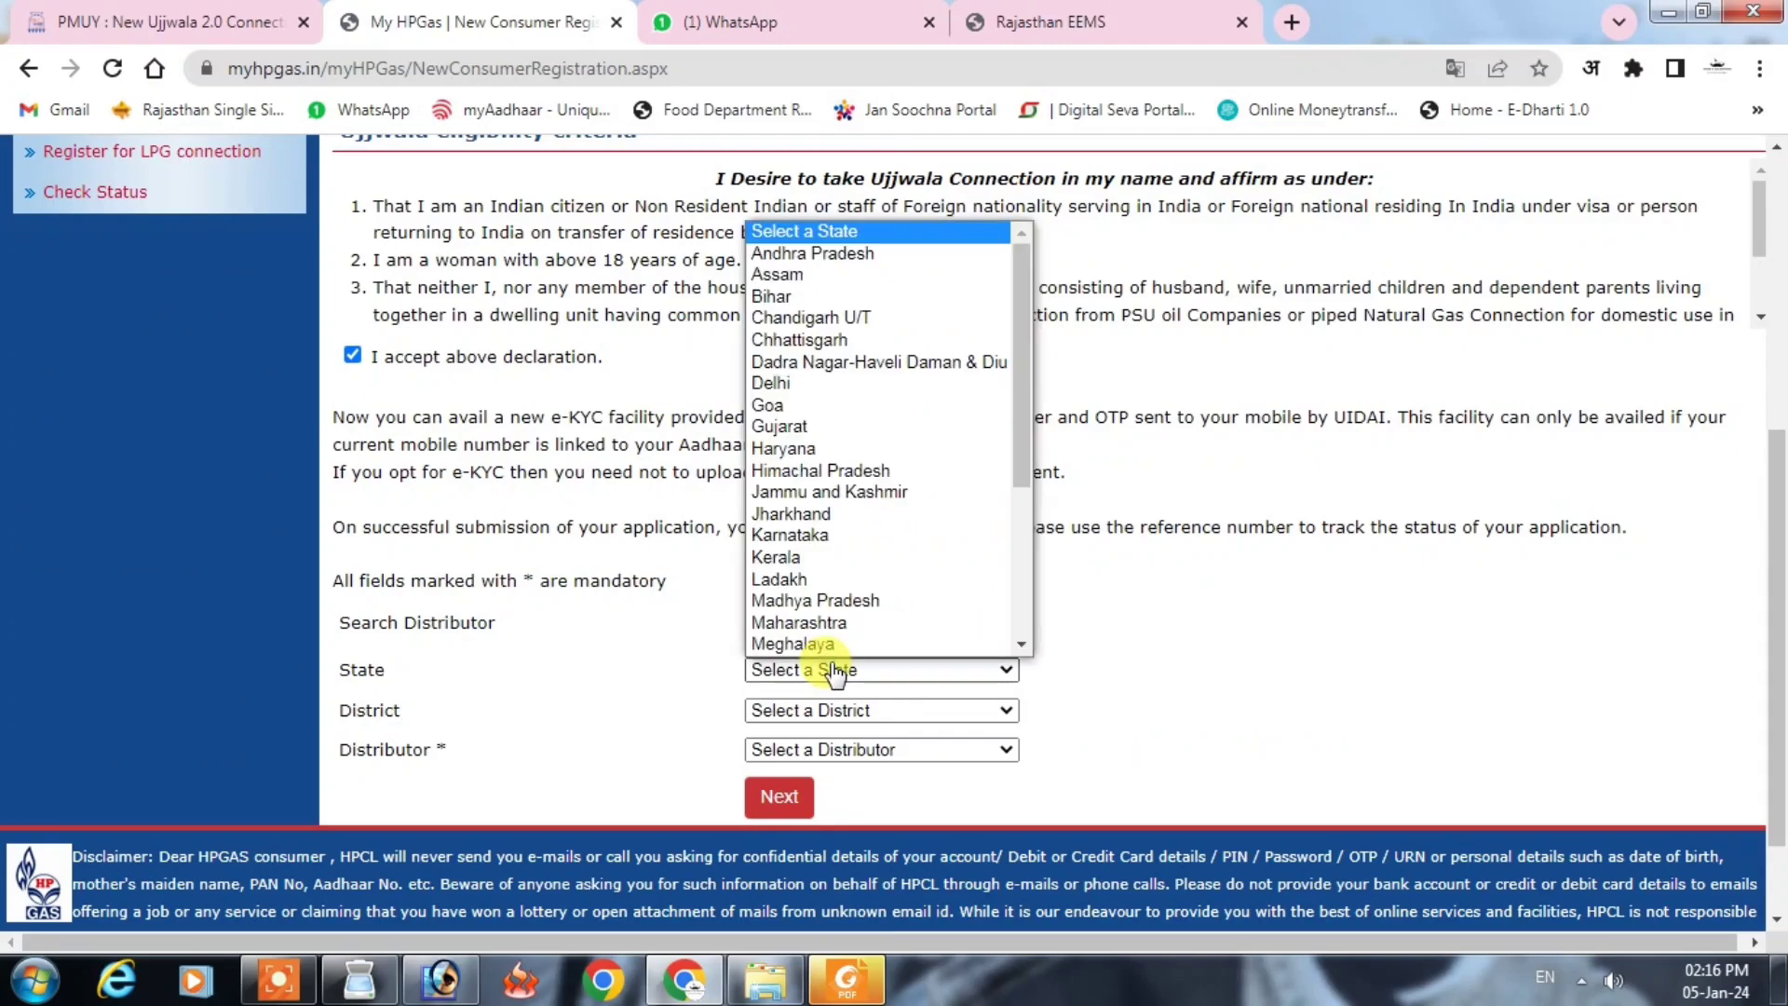
key("r")
left_click(836, 670)
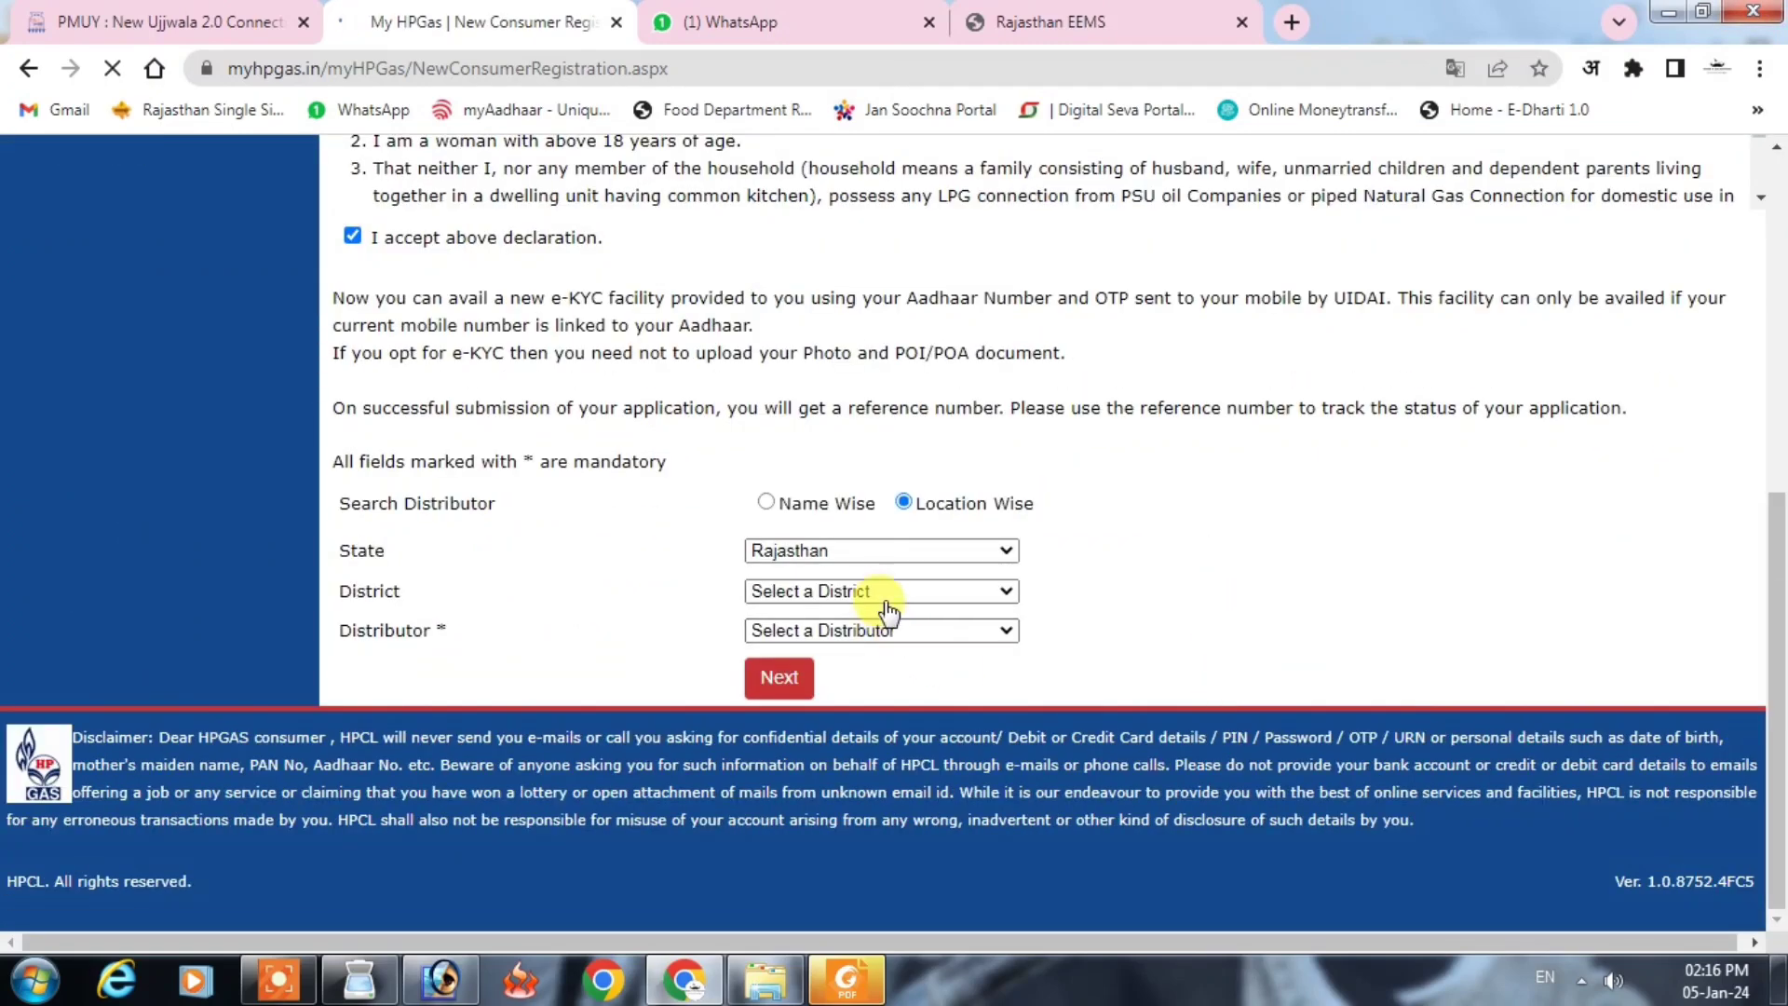
left_click(875, 594)
left_click(759, 282)
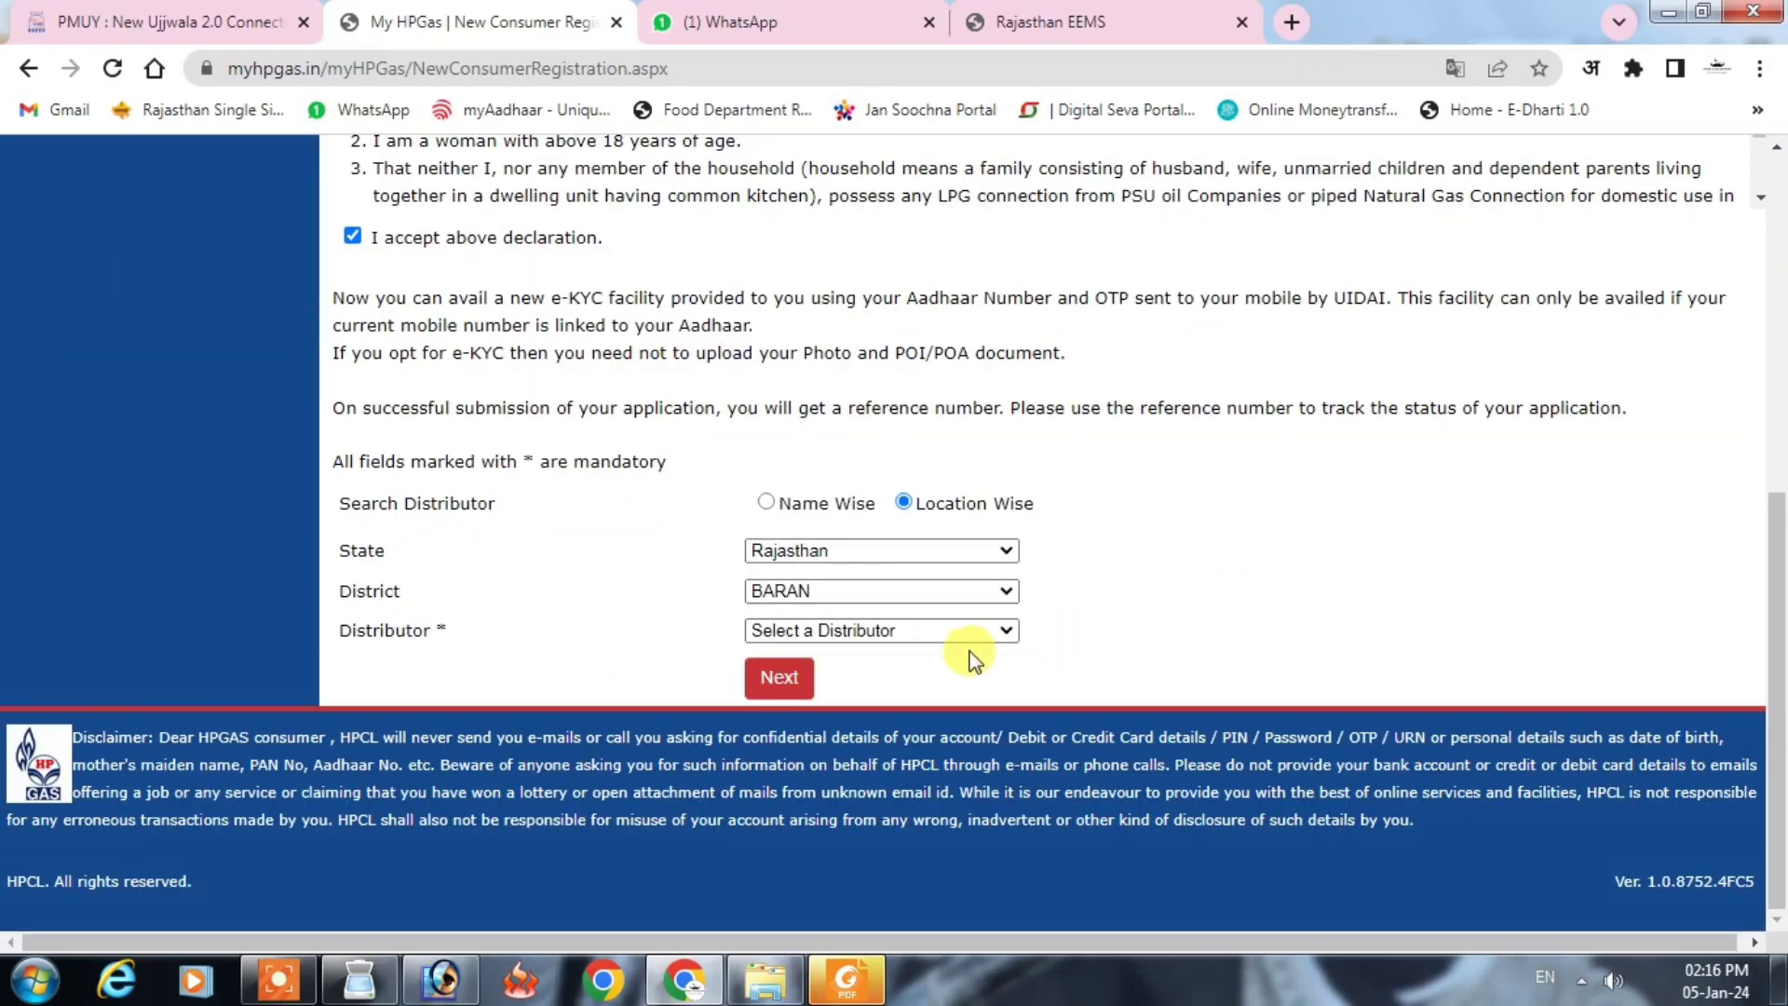
left_click(901, 631)
left_click(894, 805)
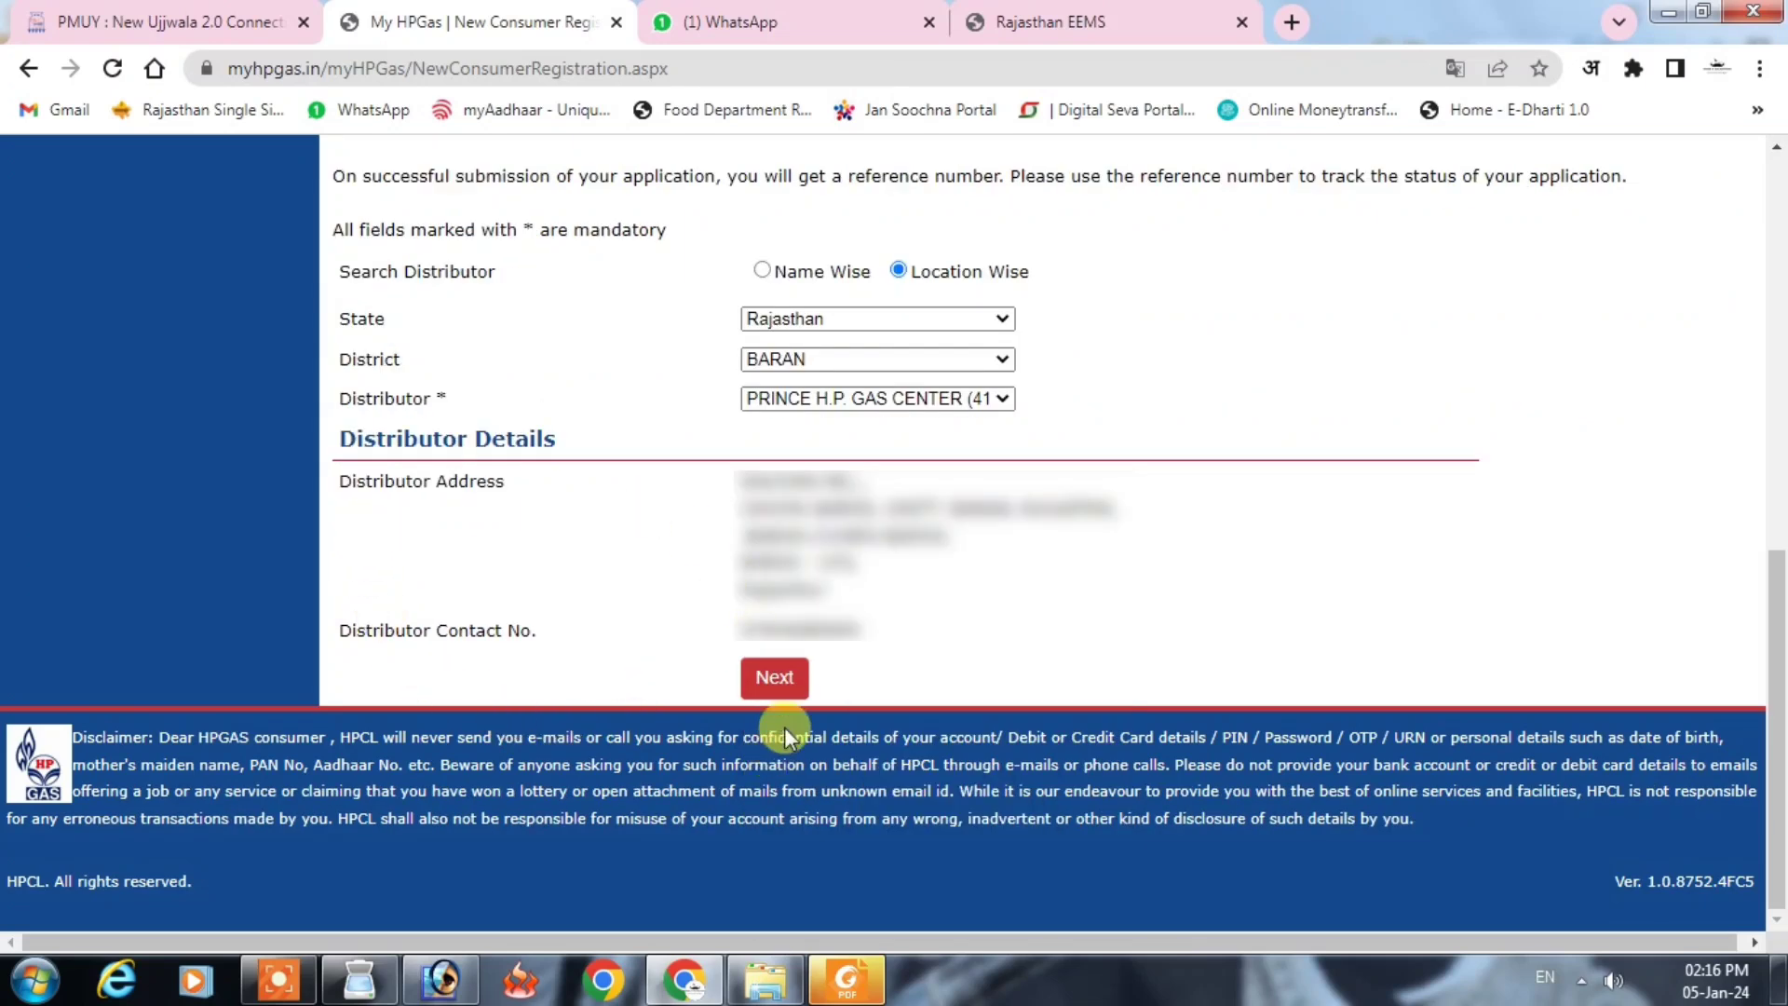
left_click(787, 679)
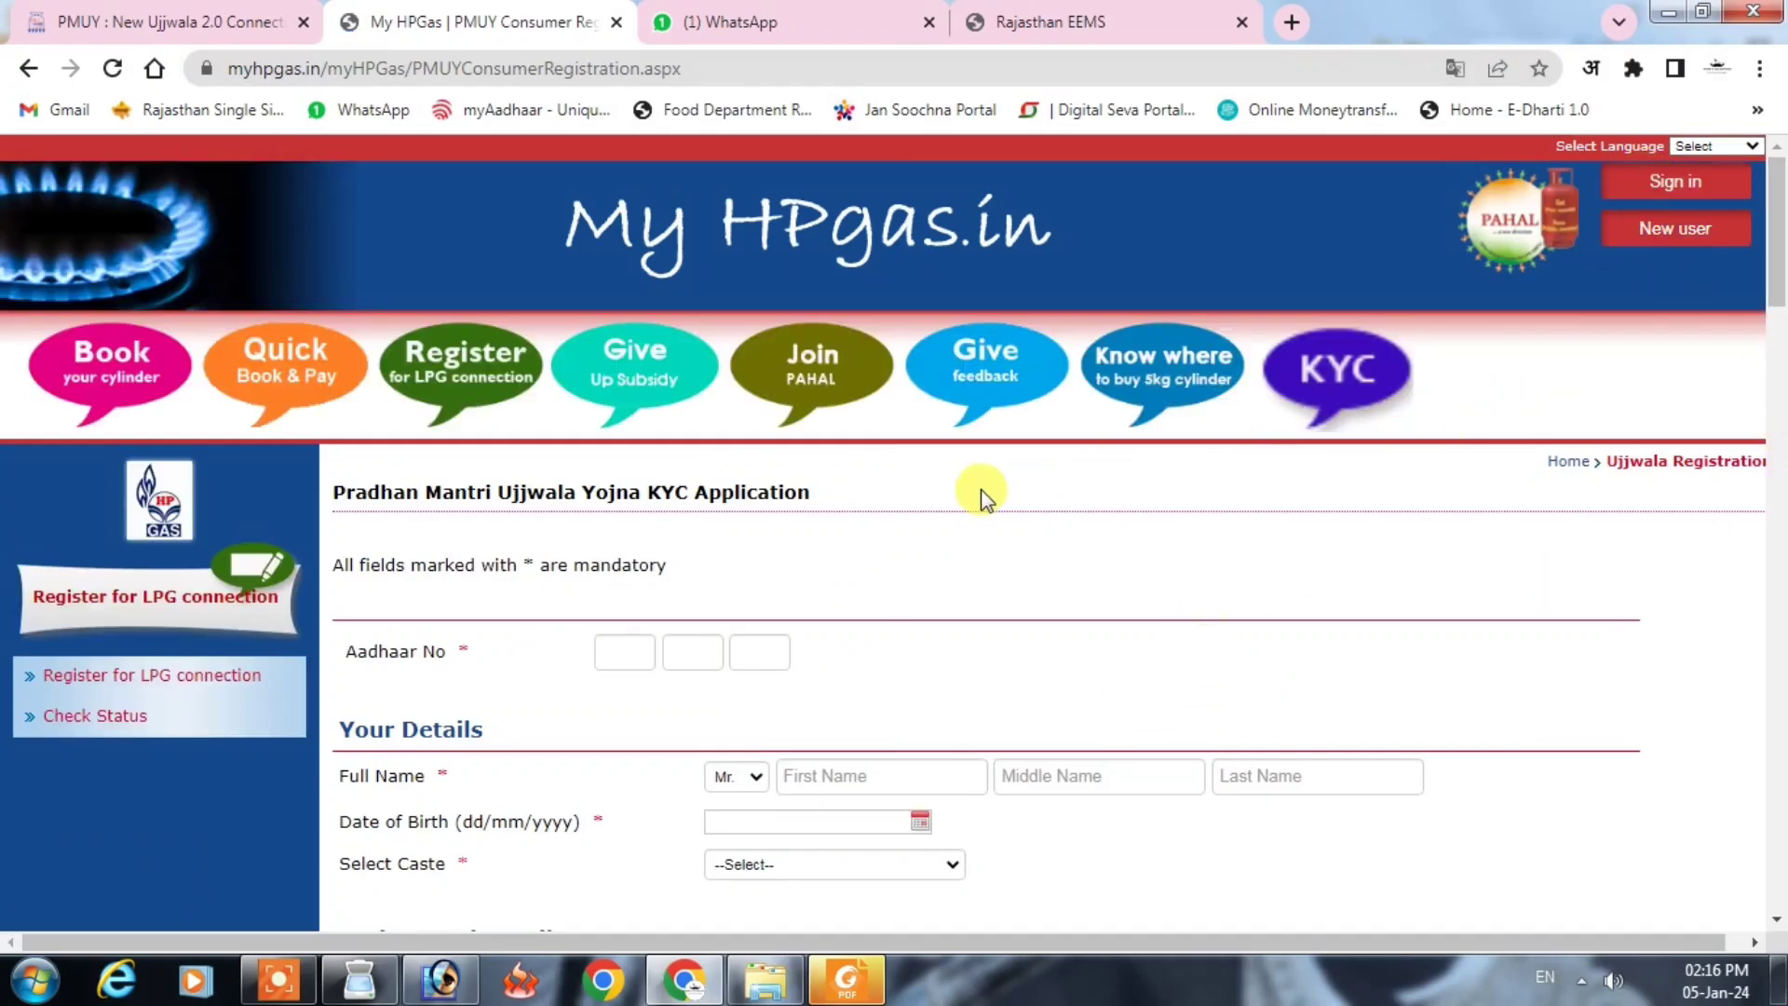
Step: Enter the applicant's Aadhaar number on the KYC form
scroll(980, 490, "down", 3)
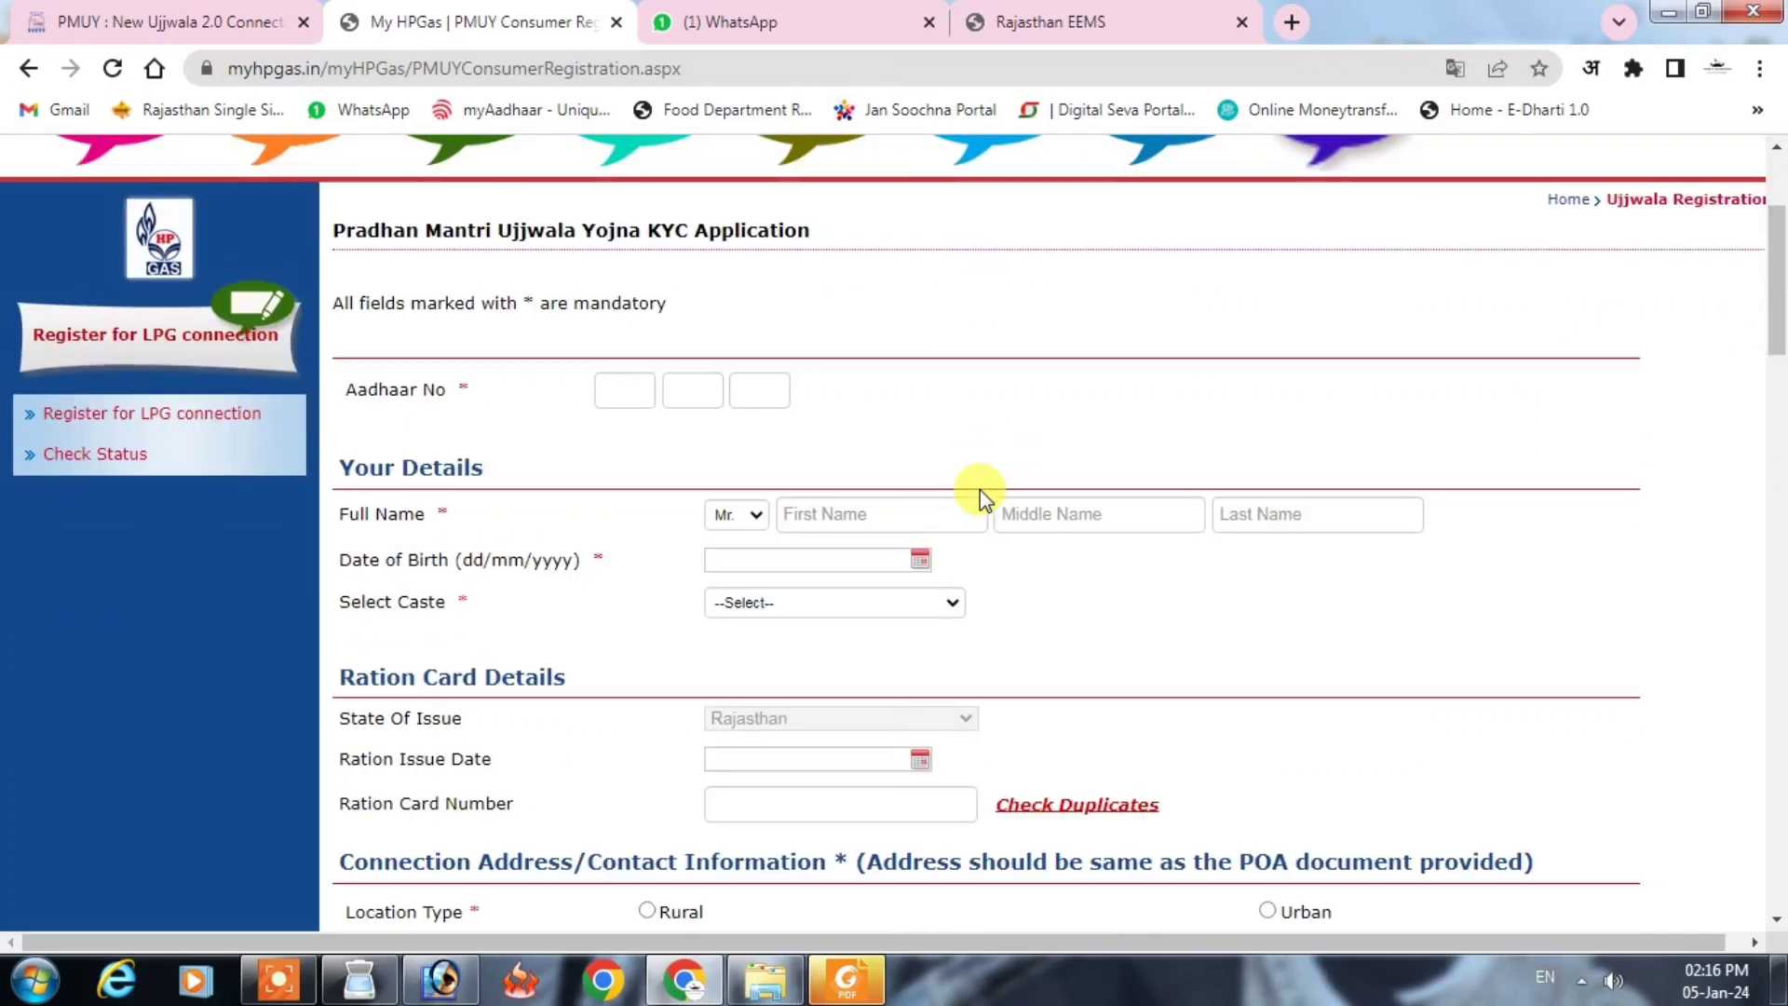
scroll(980, 489, "down", 1)
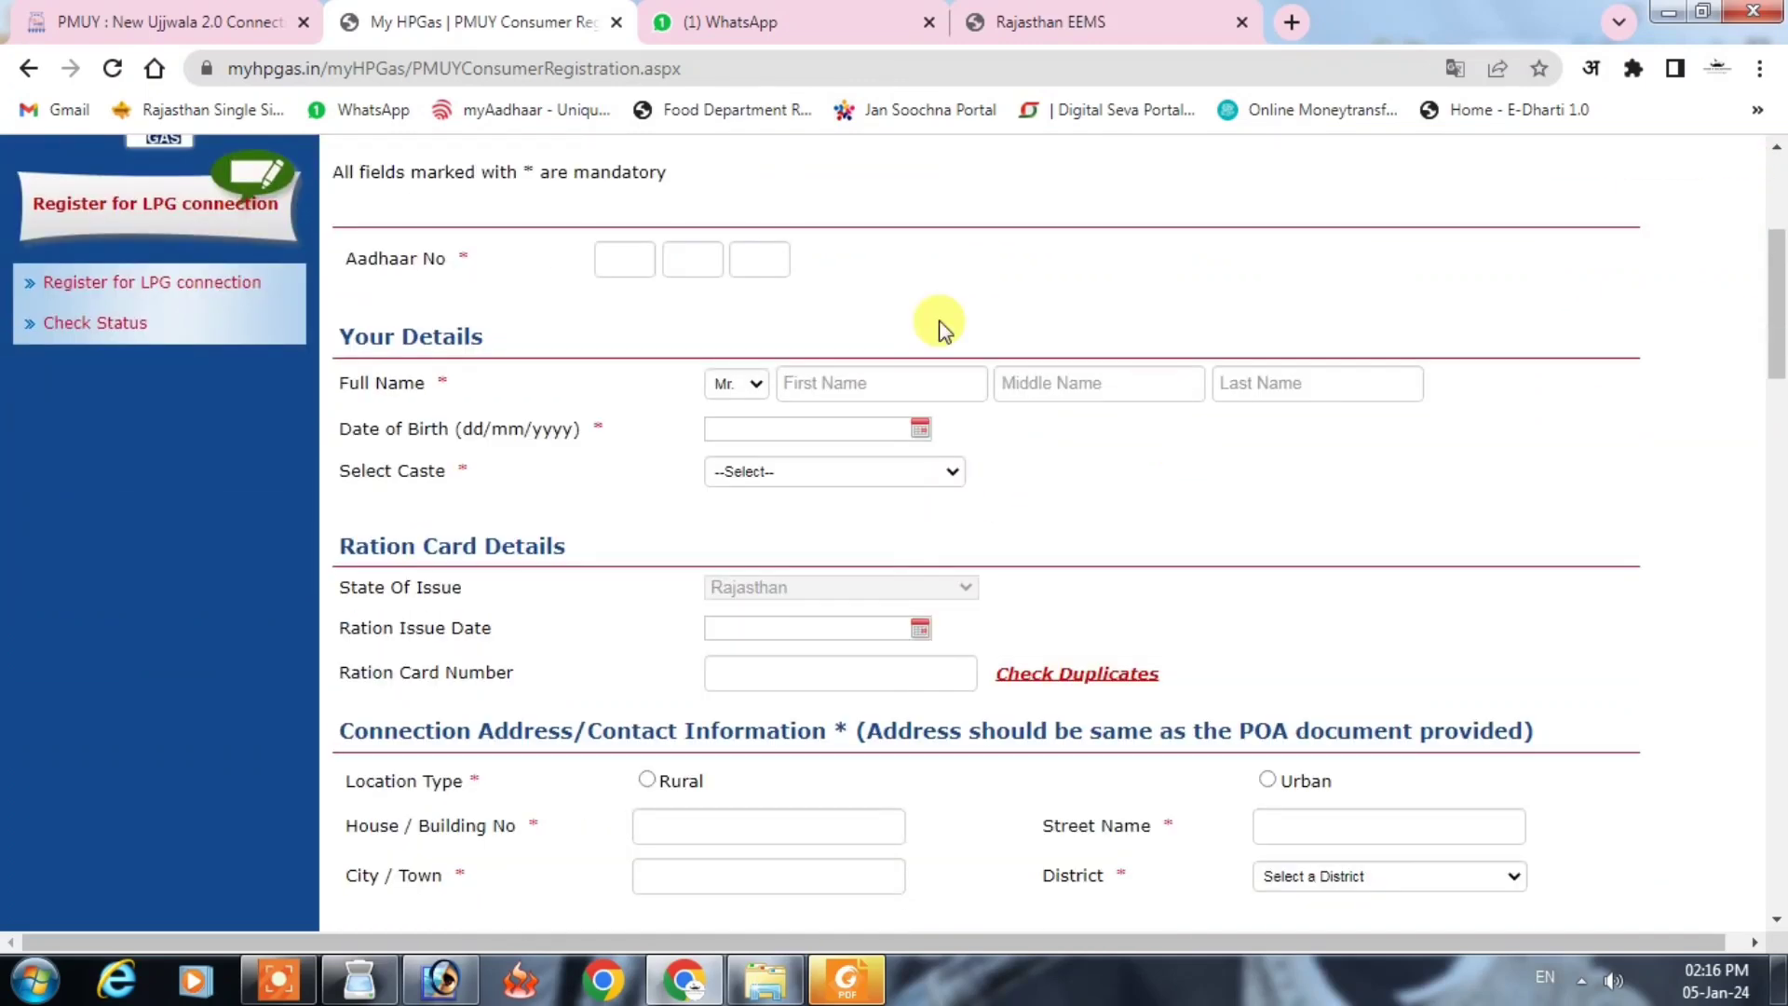
left_click(624, 260)
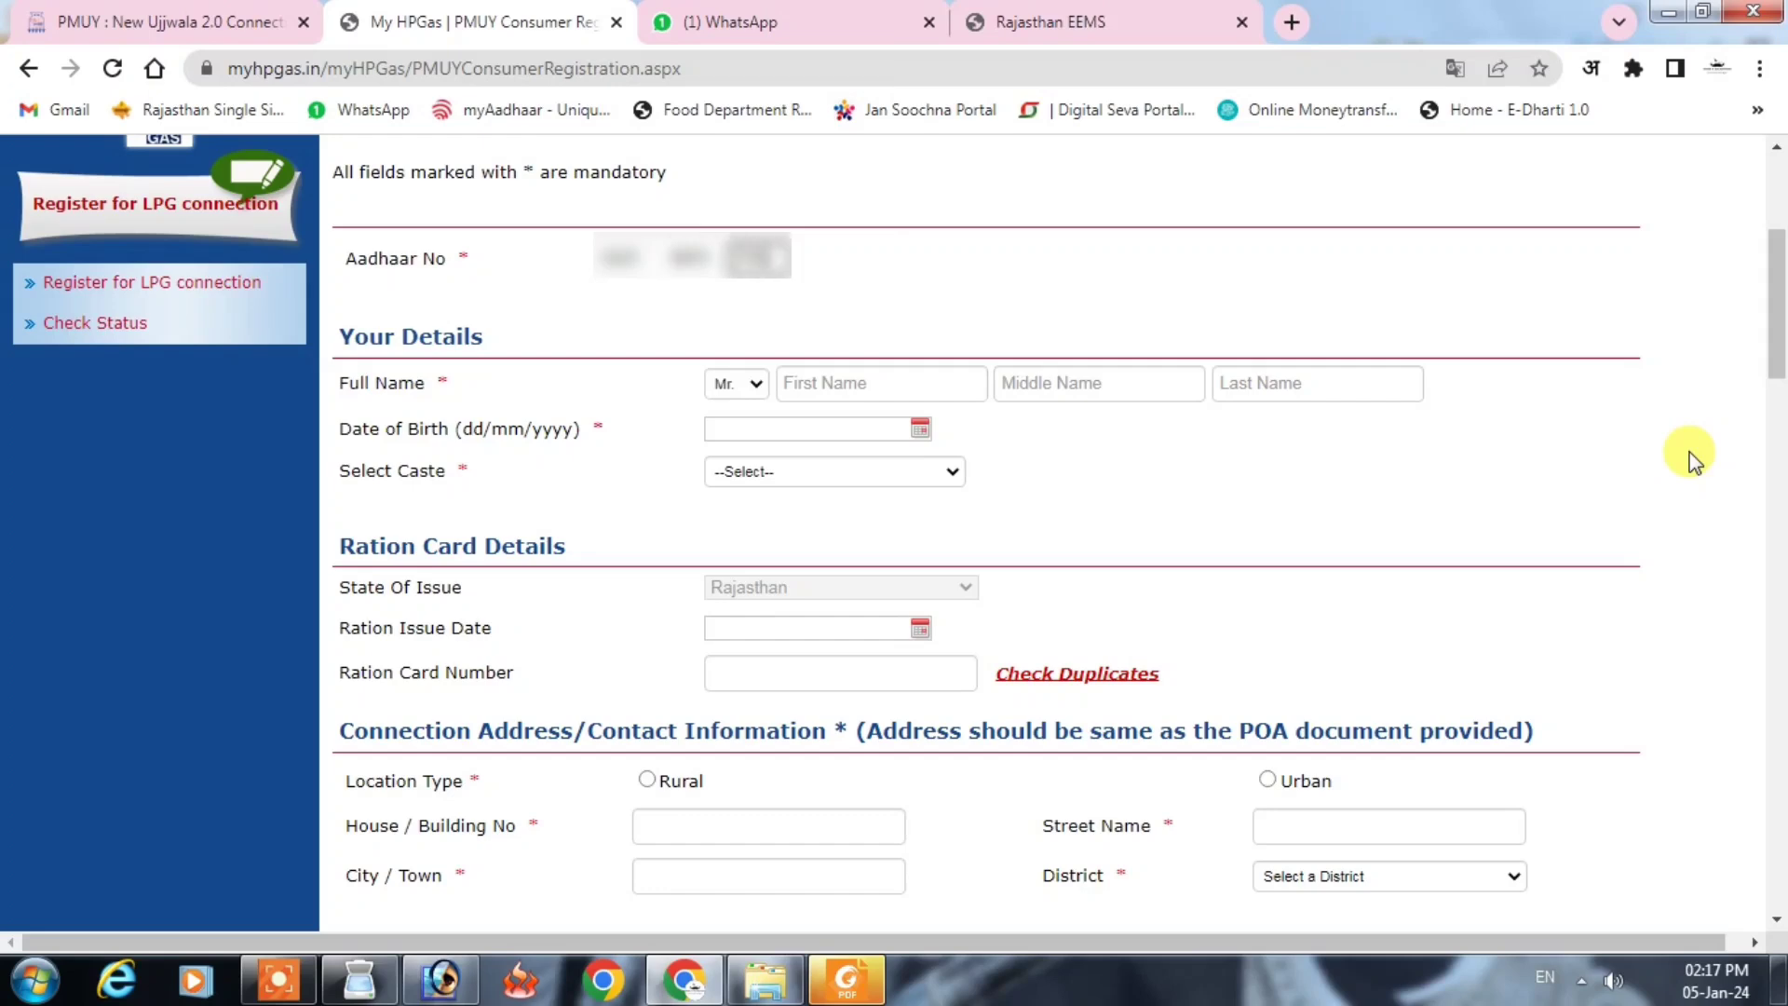
left_click(926, 311)
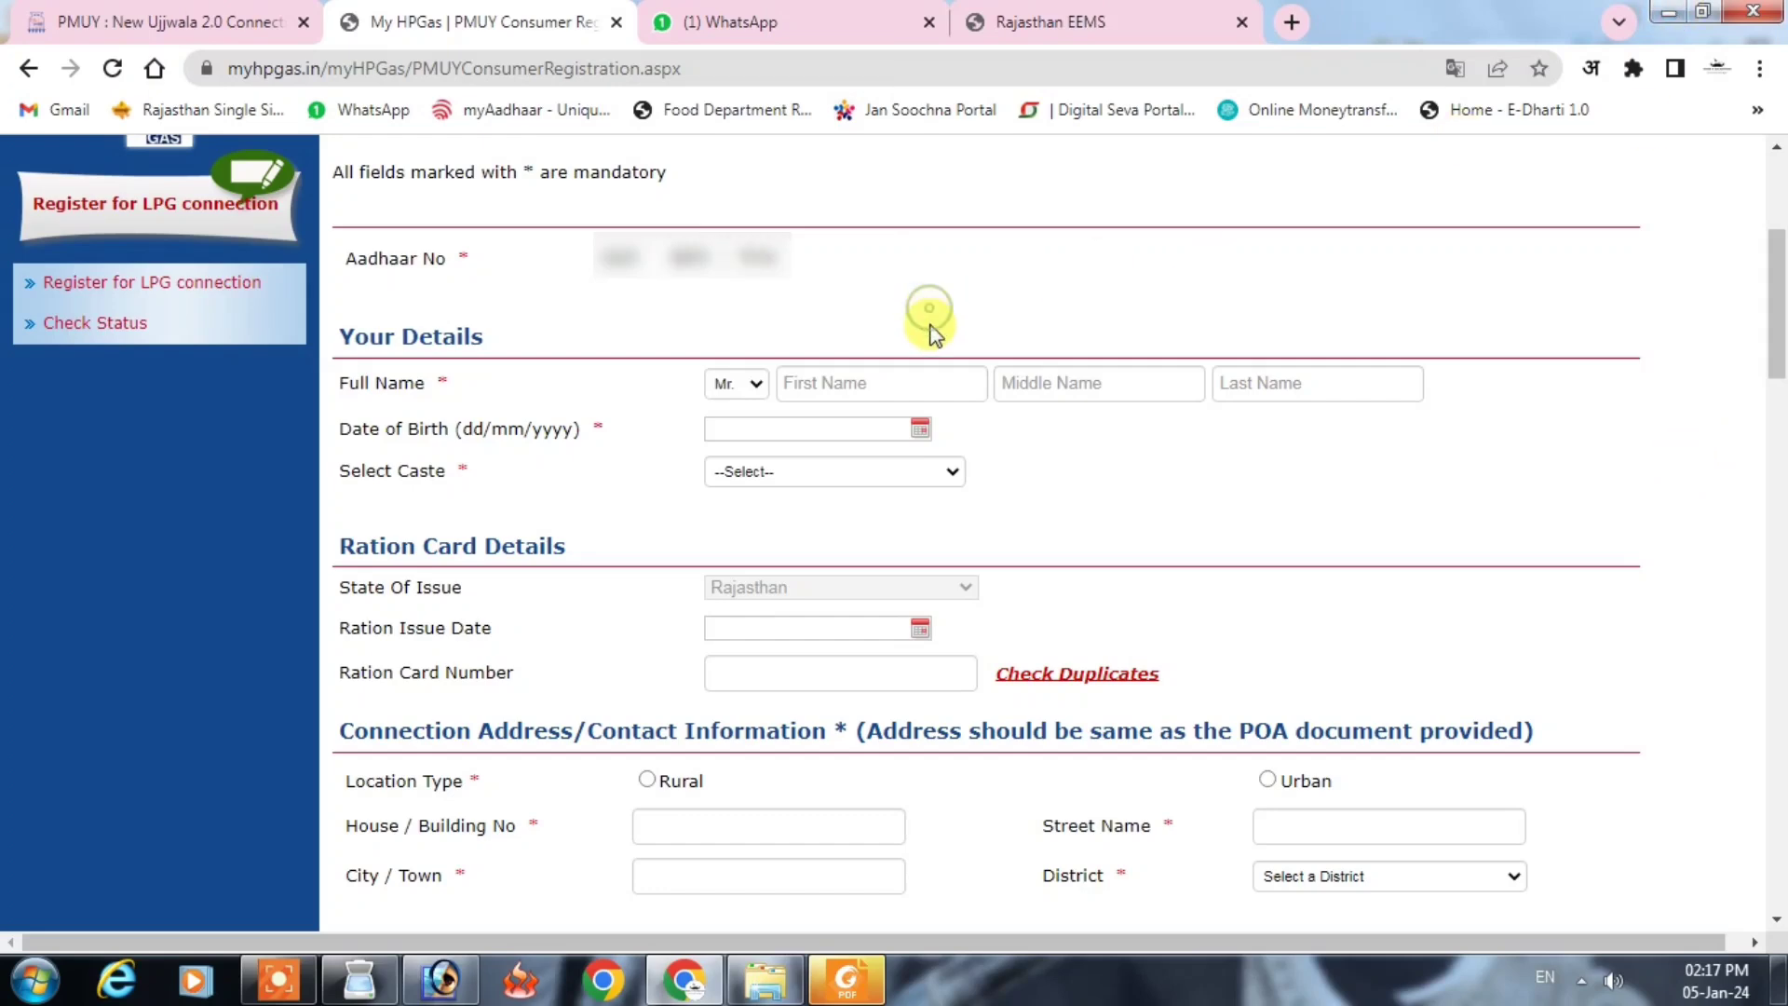
Step: Set the applicant's title to Ms. and fill in the first and last name
left_click(740, 389)
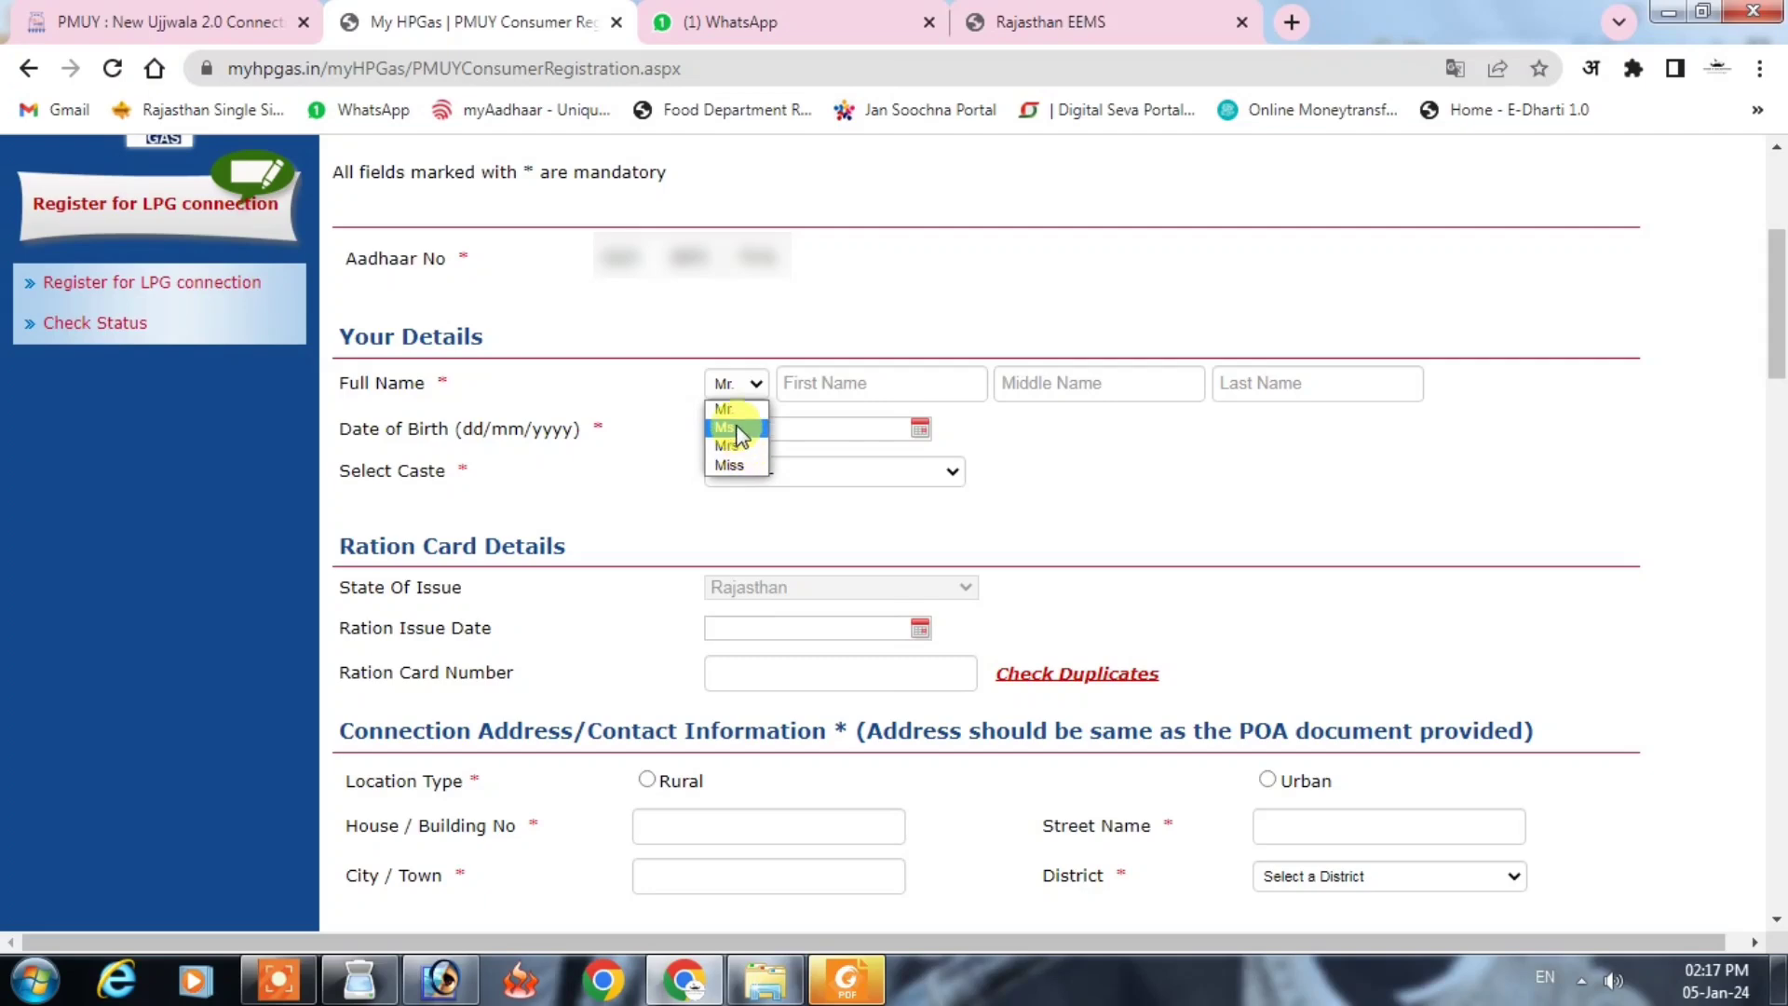
left_click(740, 435)
left_click(840, 381)
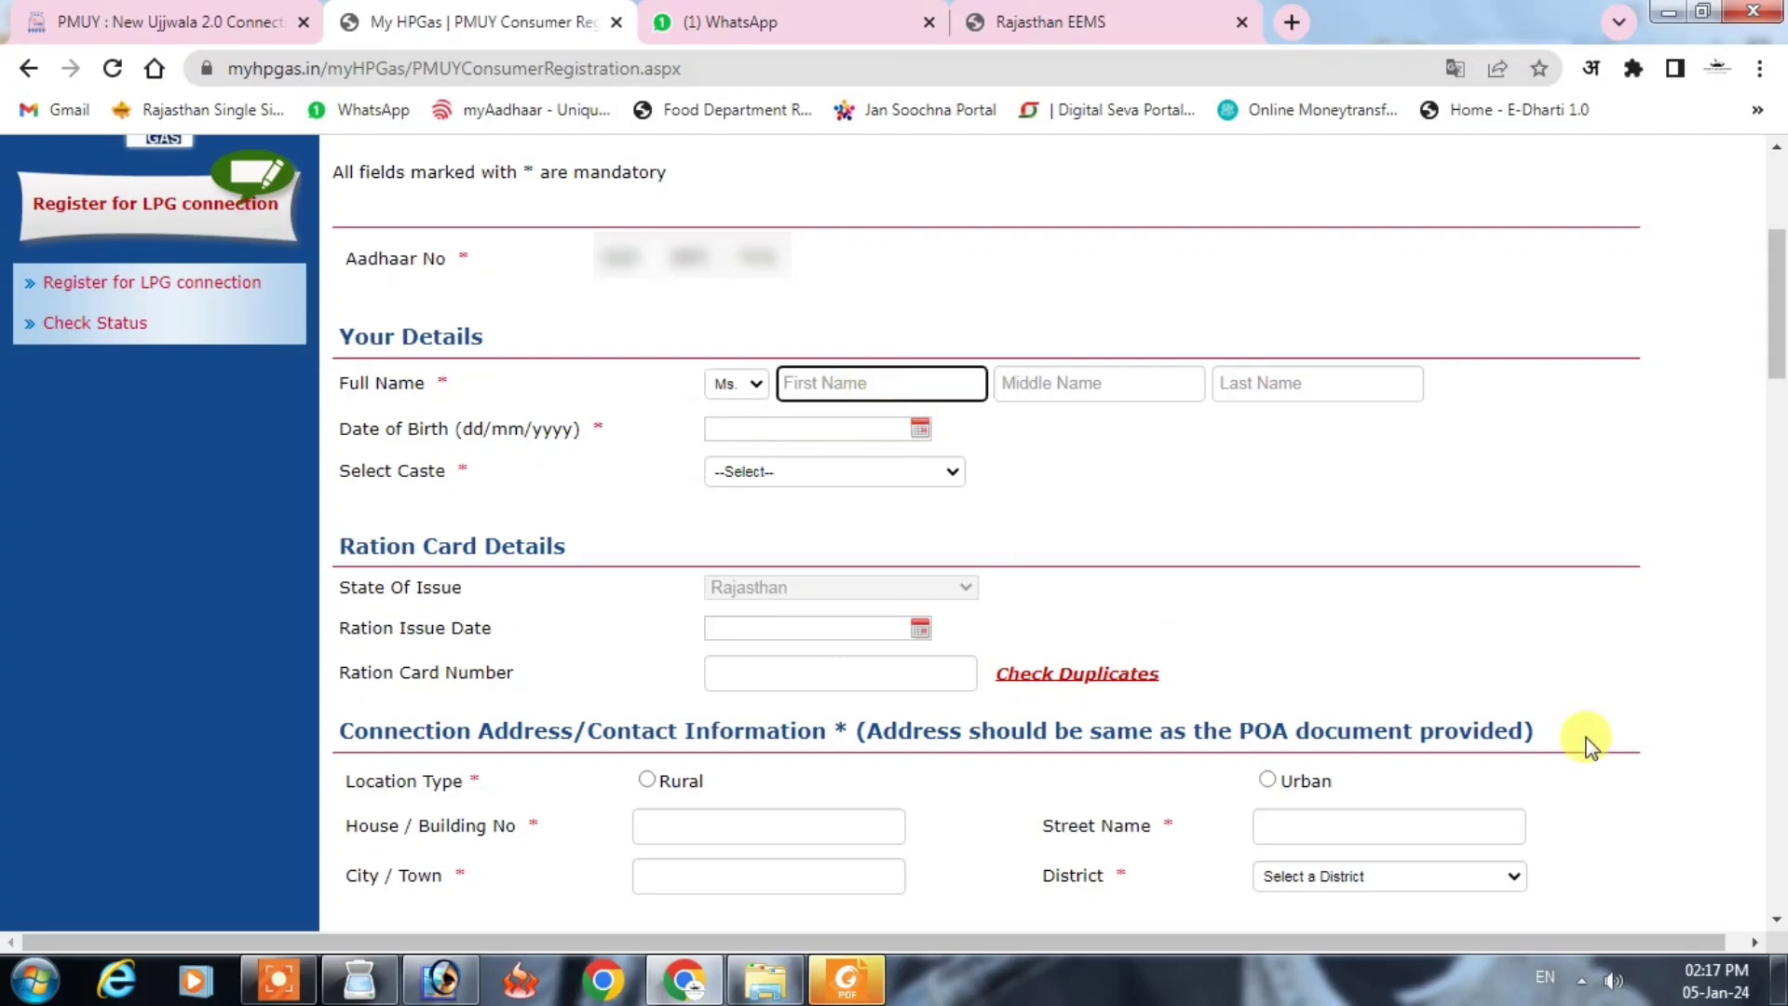
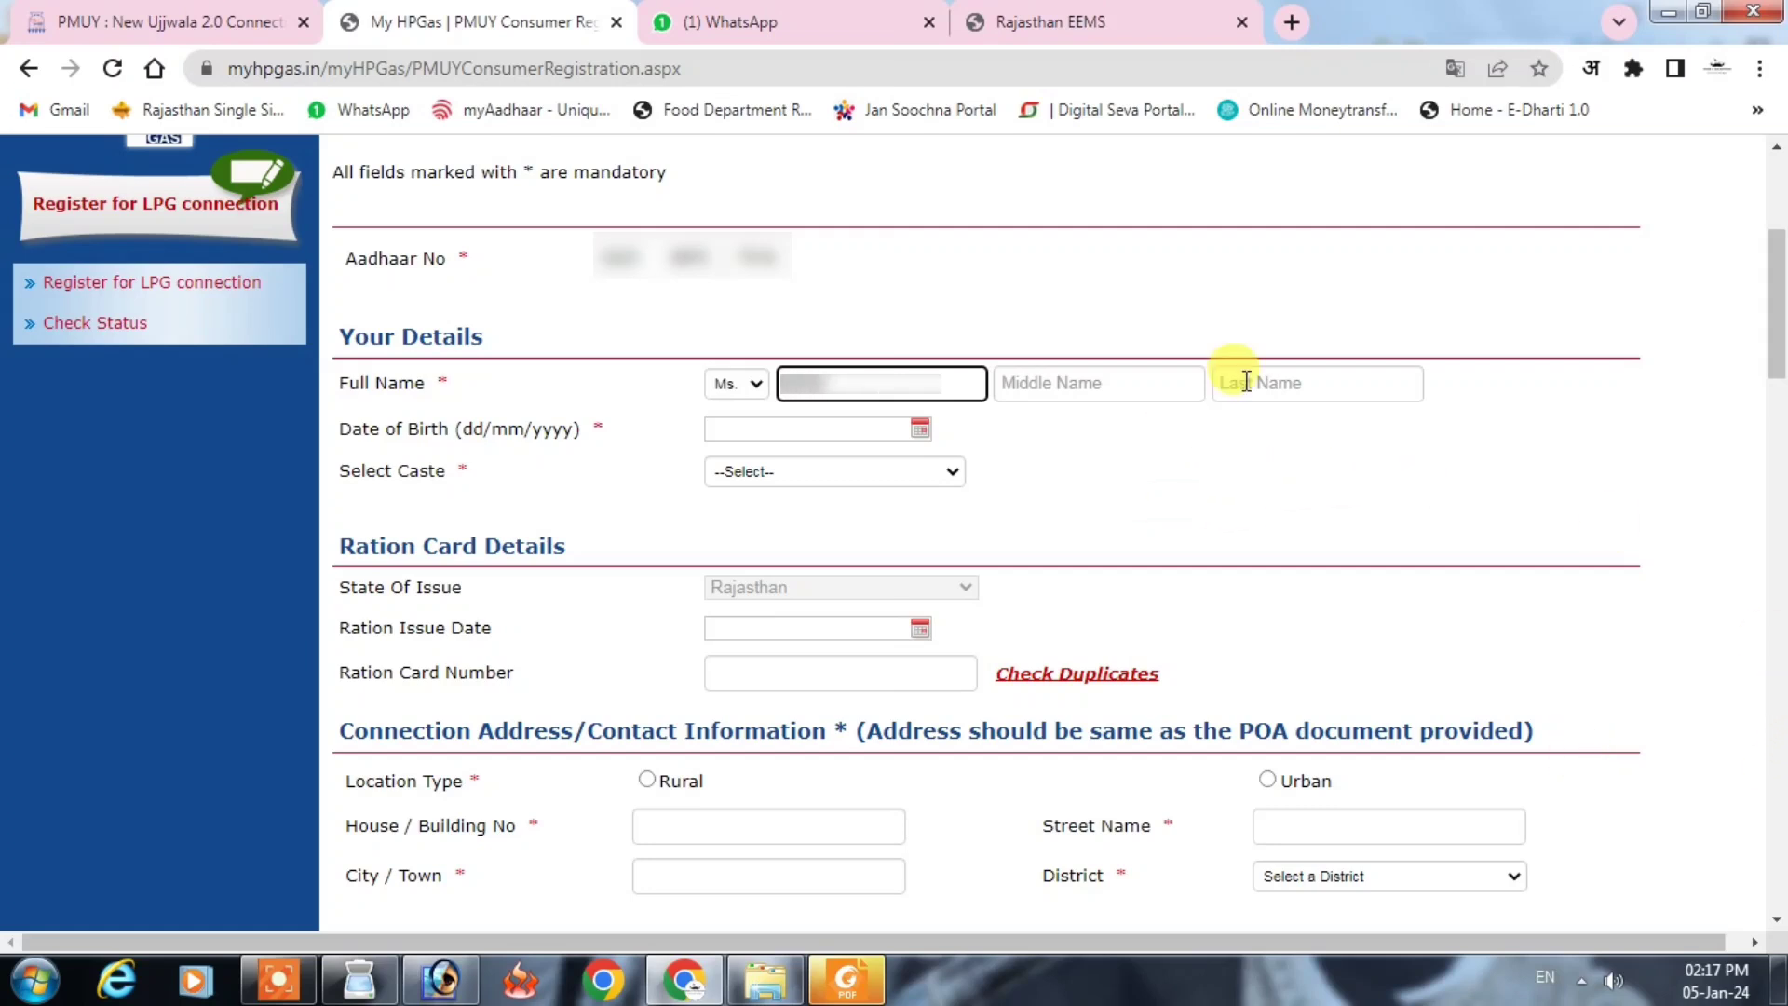
left_click(1314, 383)
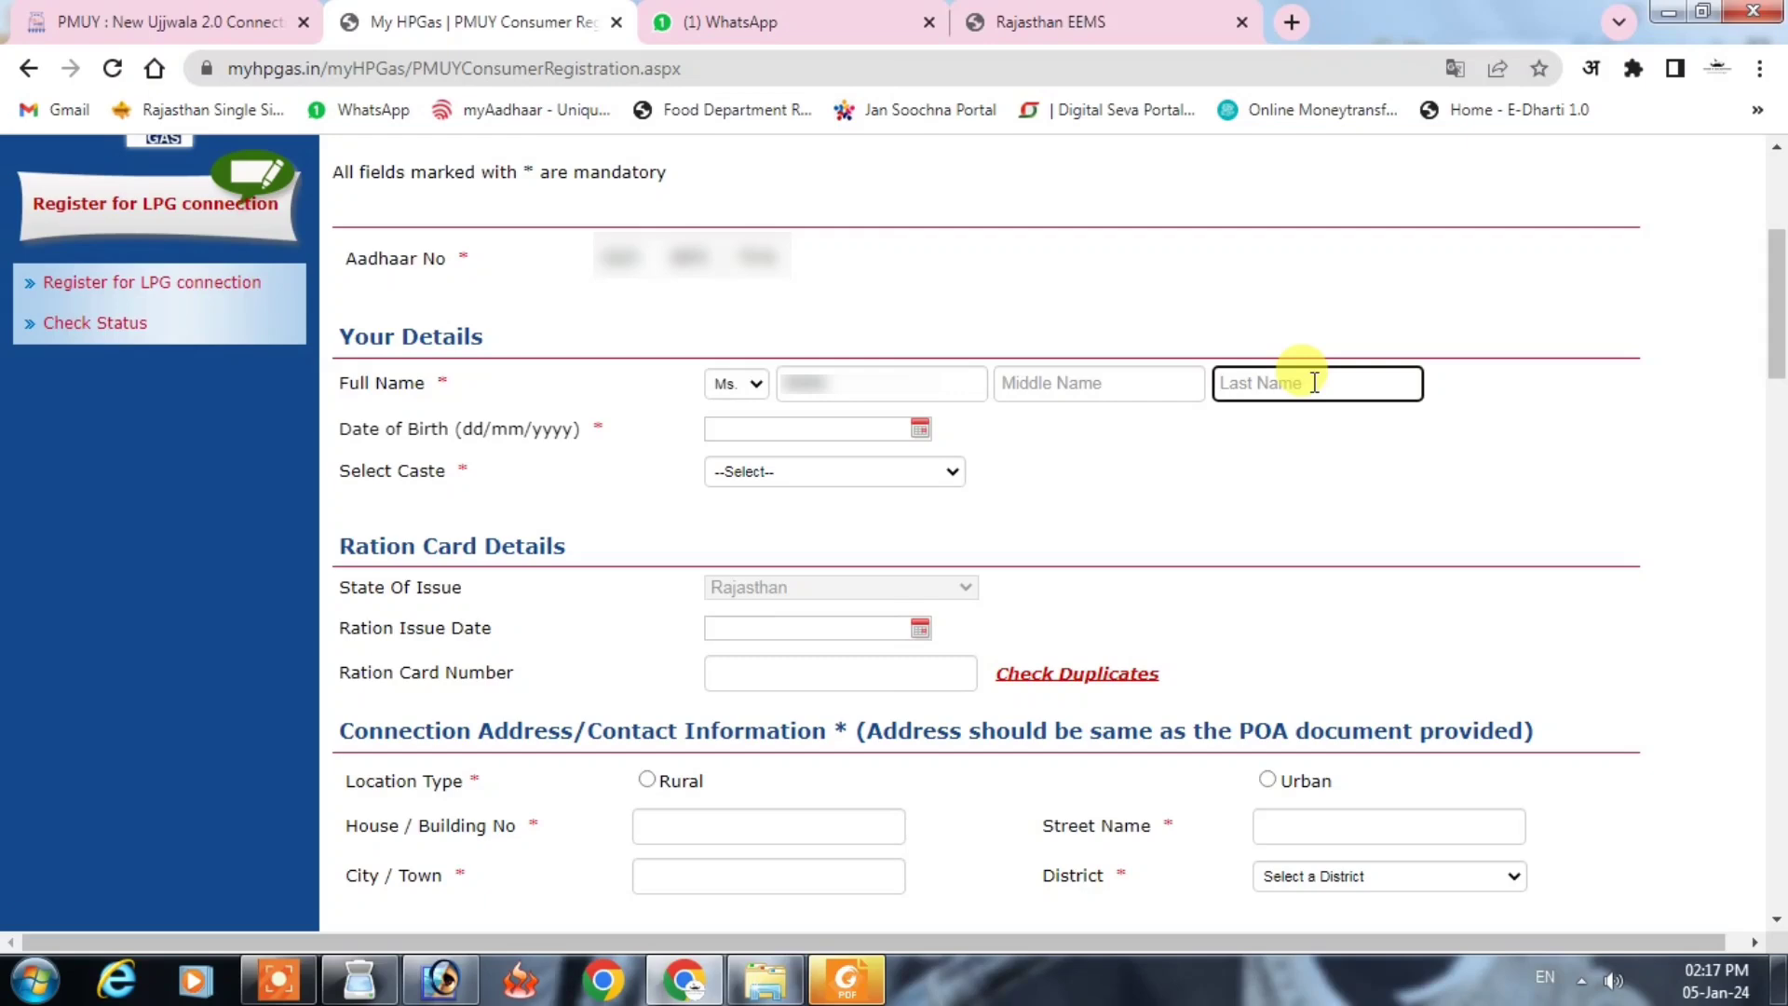
left_click(1193, 479)
Step: Set the date of birth to 01/01/1994 and the caste to OBC - Other Backward Class
left_click(808, 424)
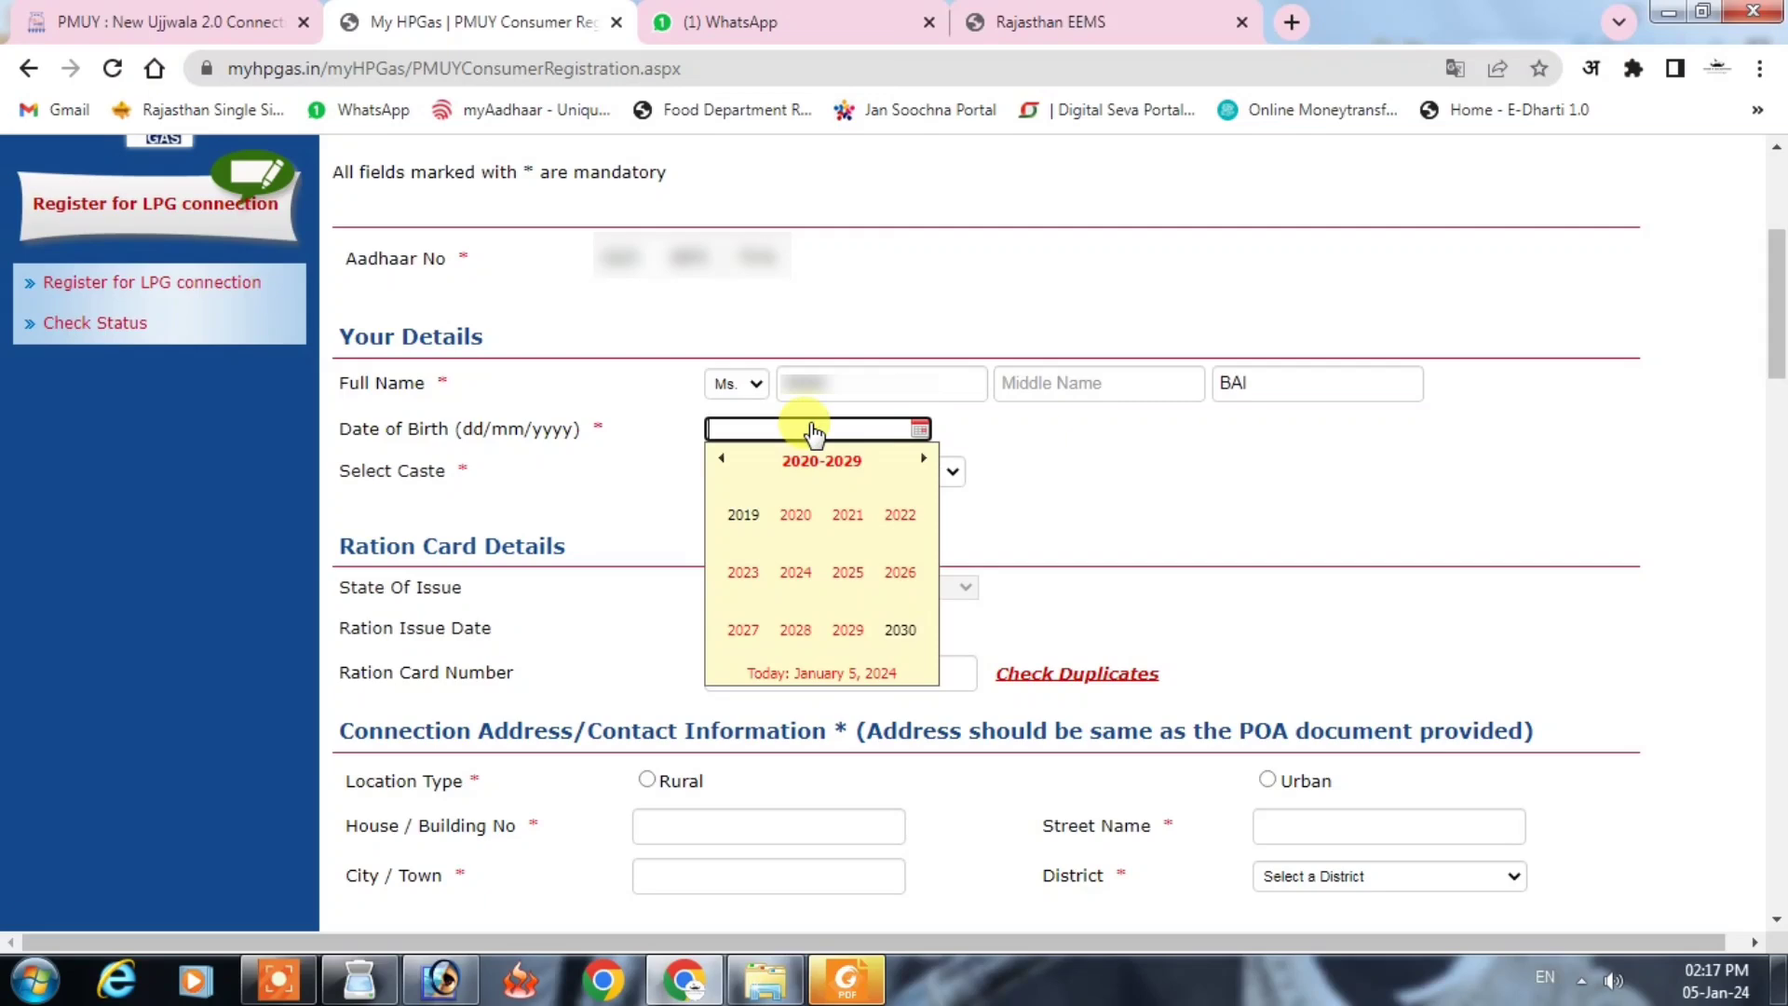
type("01/01/1994")
left_click(1090, 495)
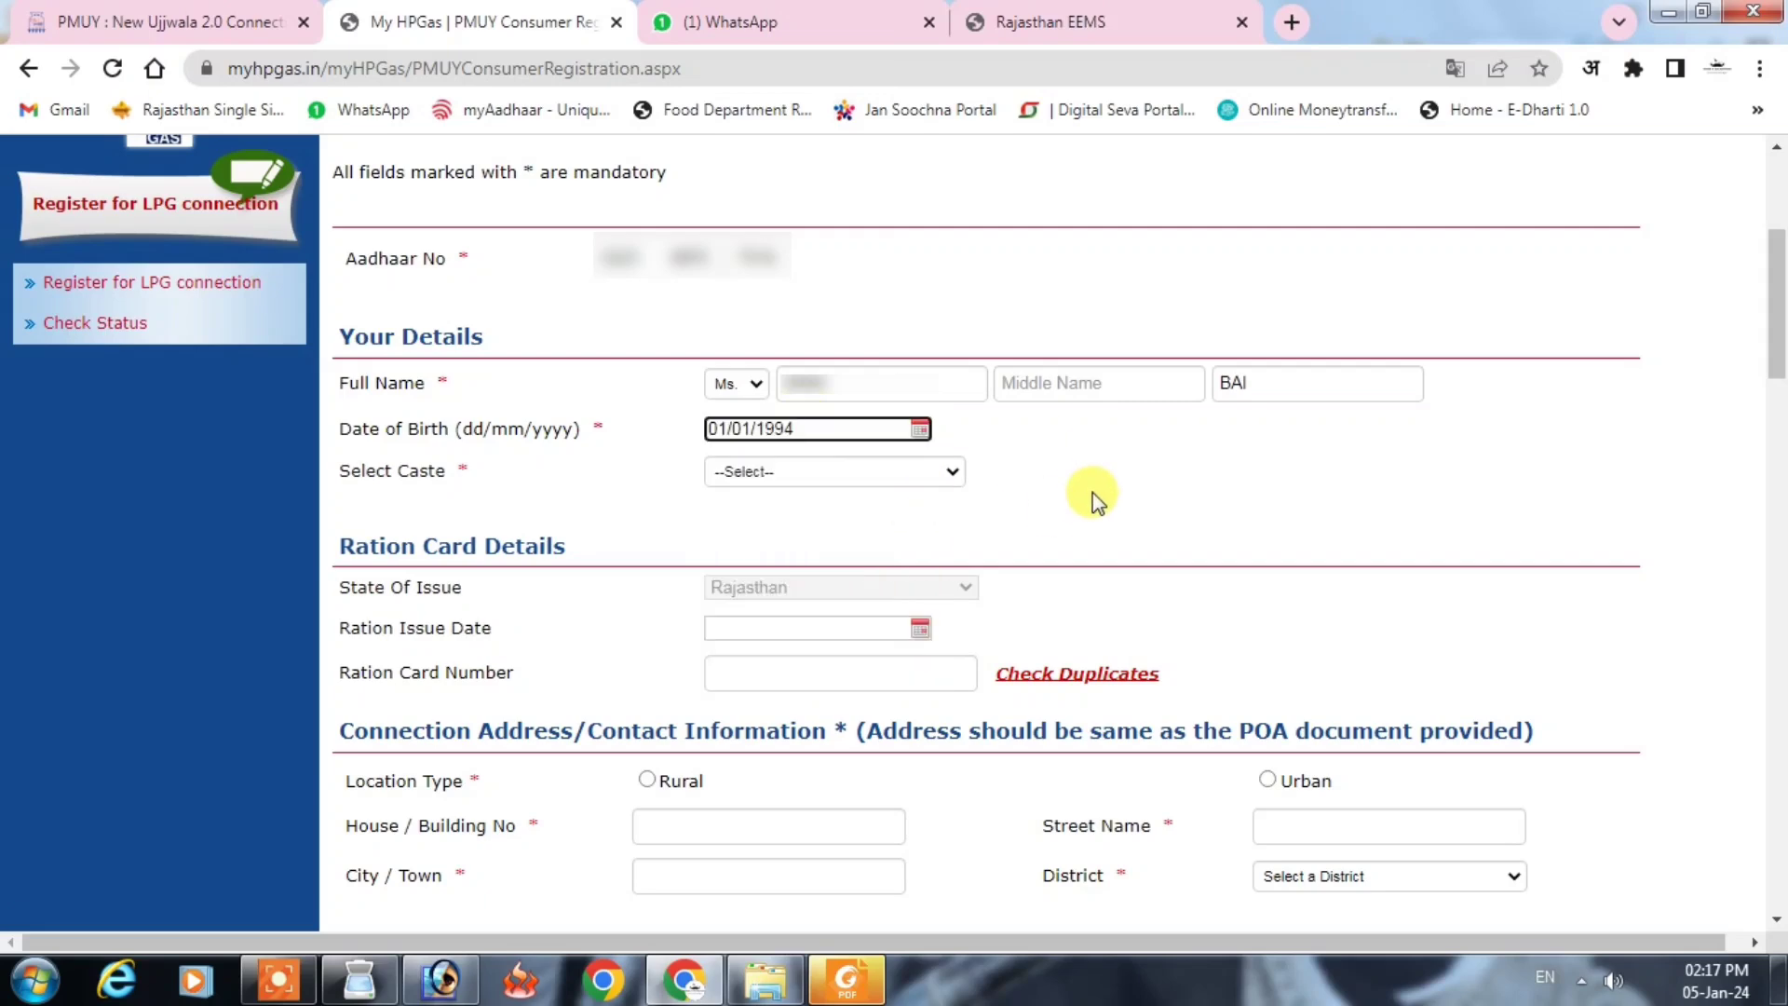
left_click(766, 475)
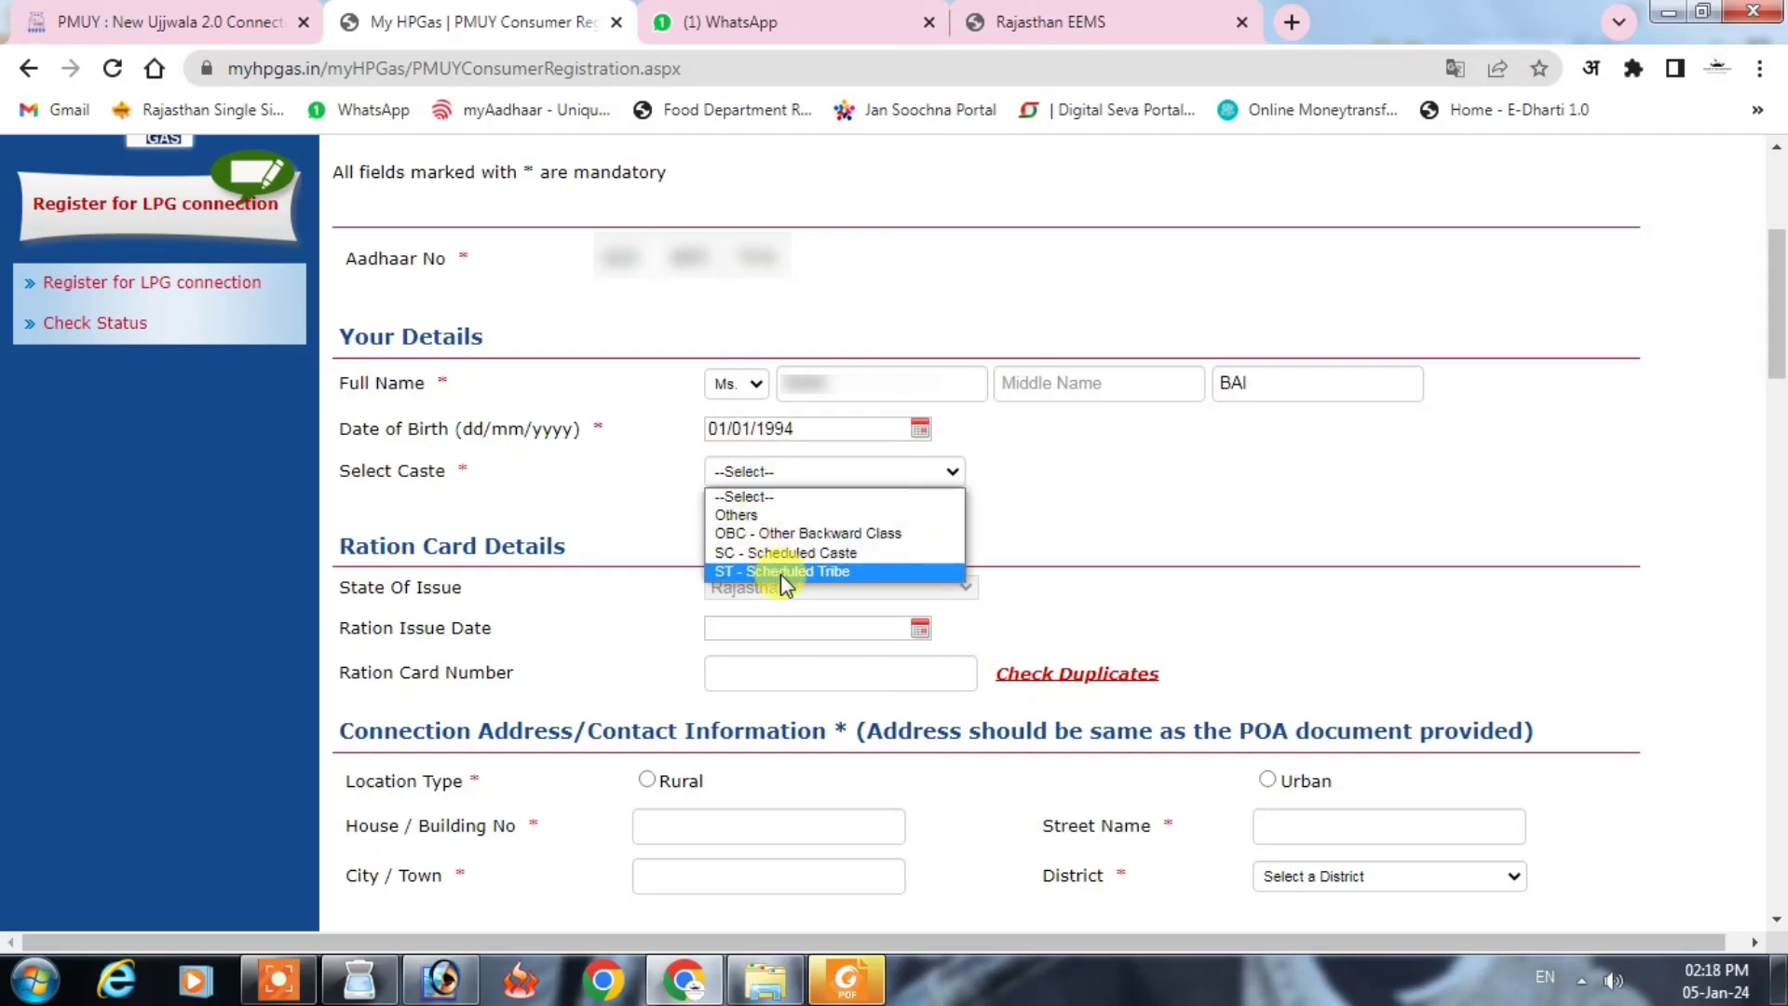
left_click(770, 532)
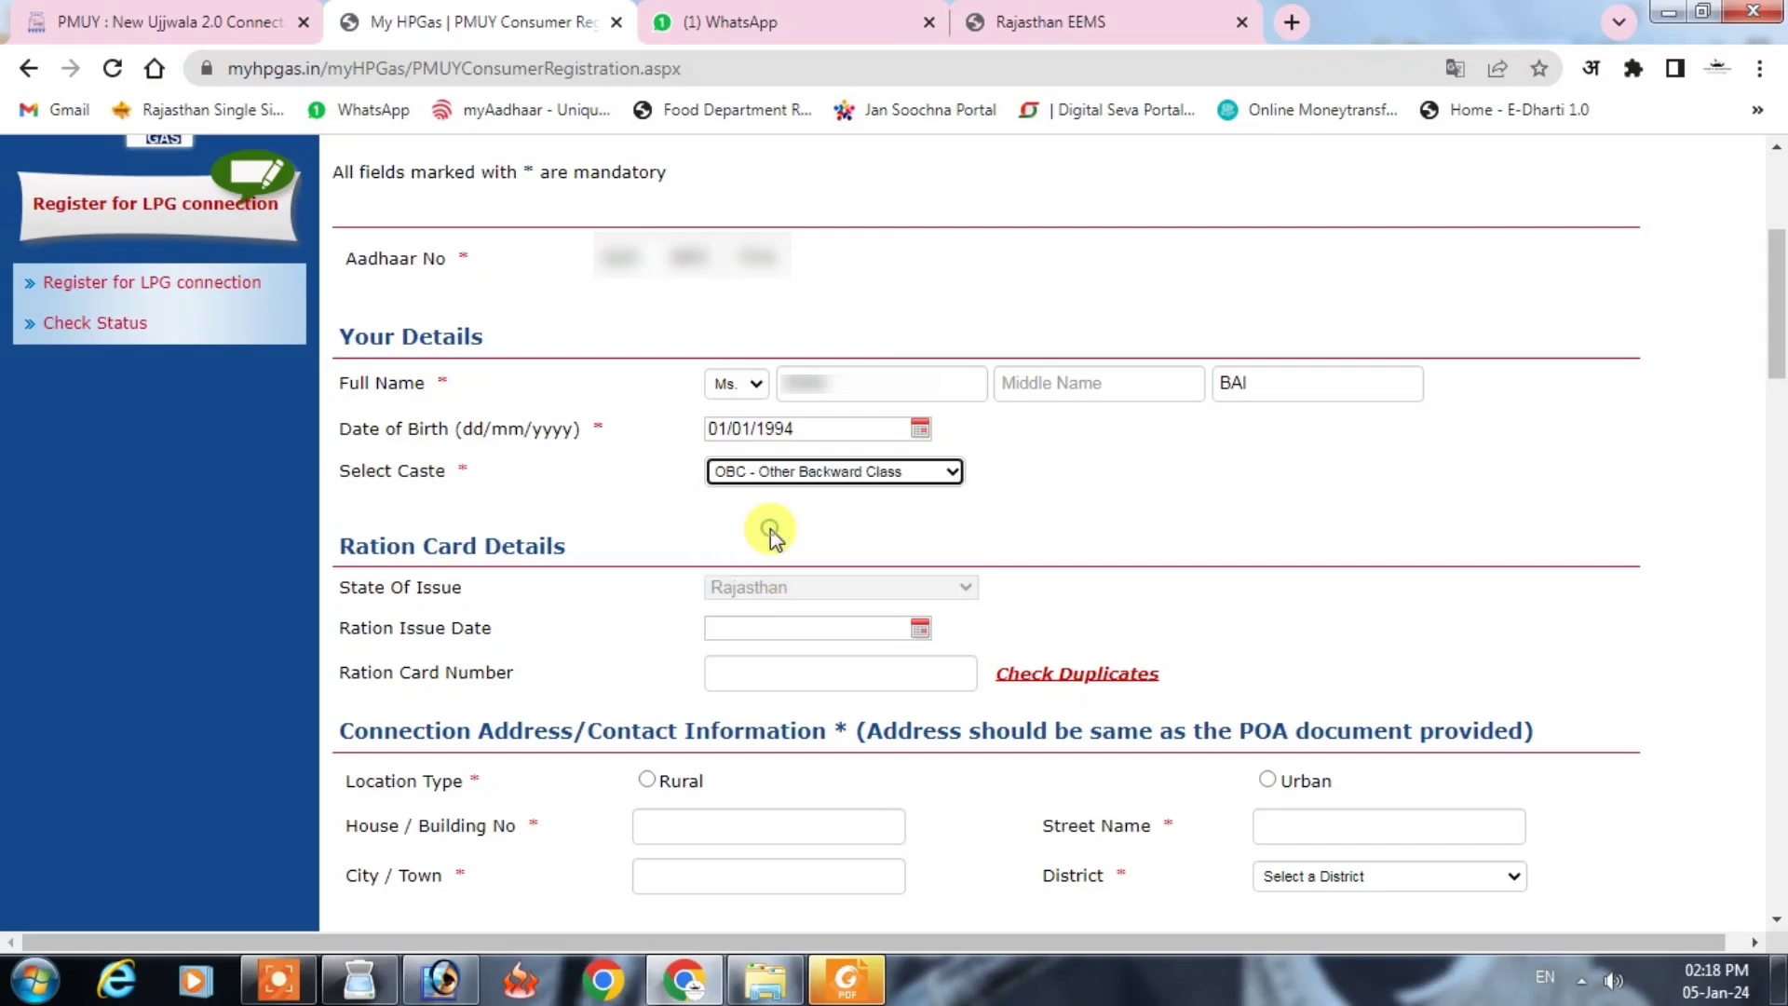
left_click(1168, 508)
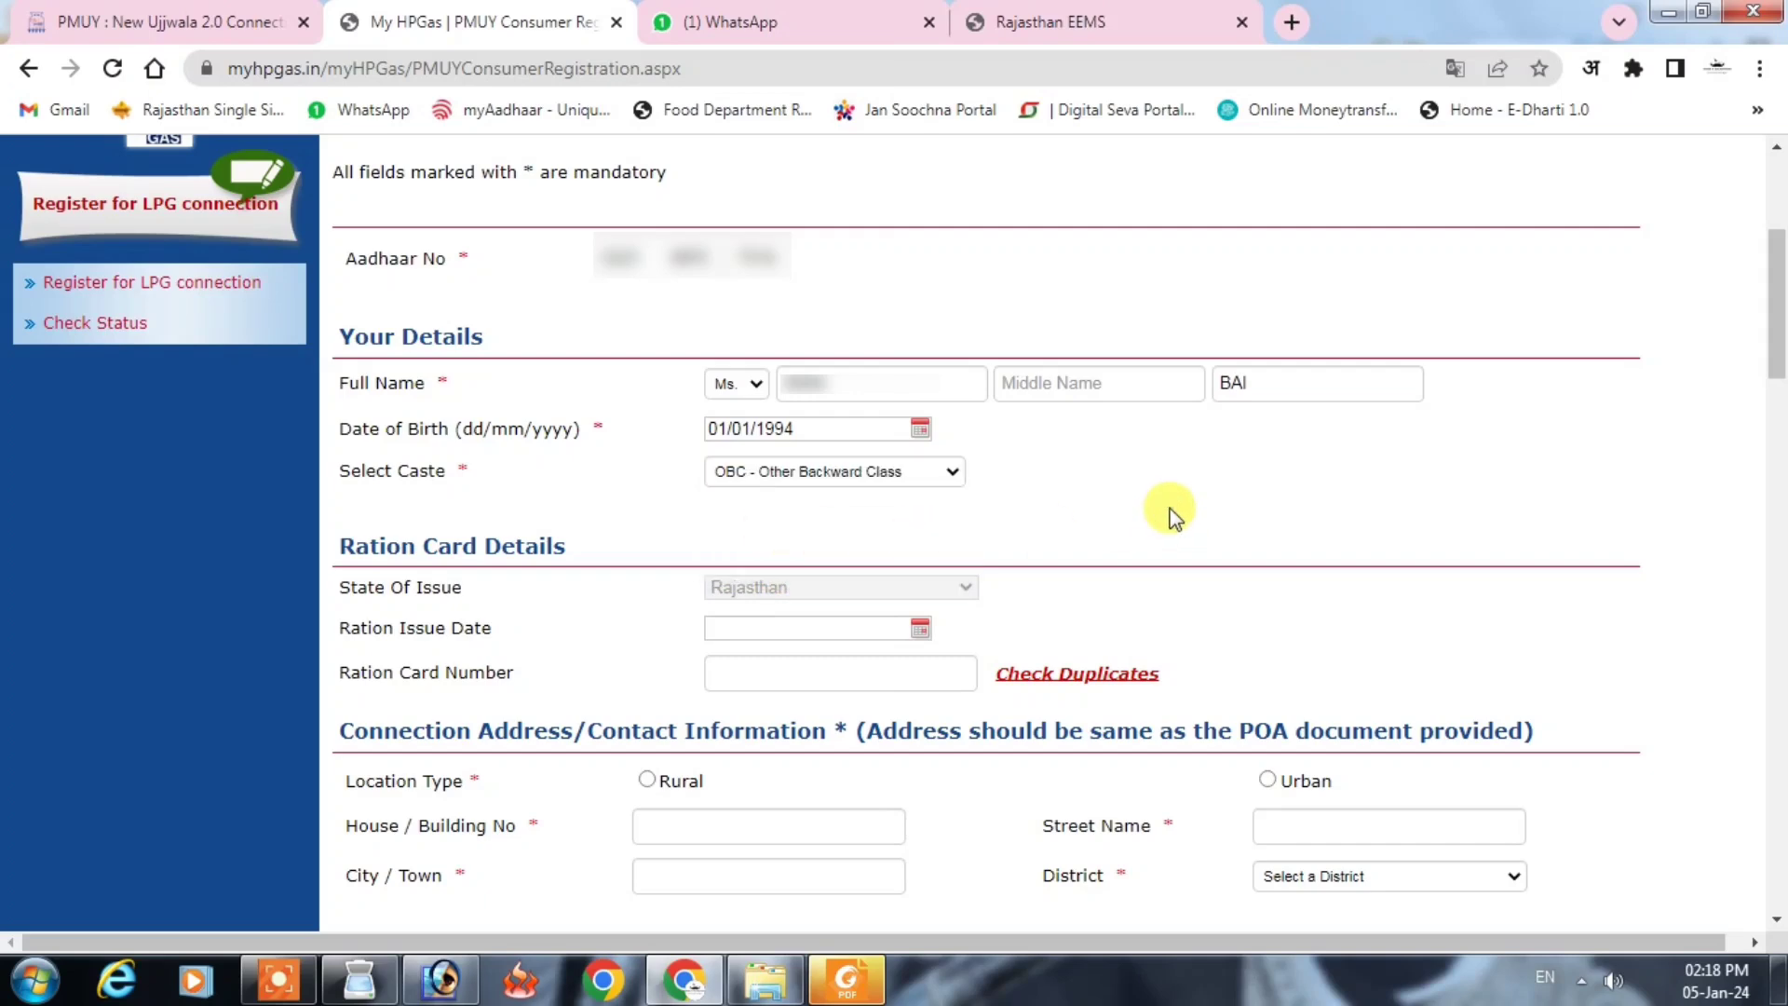
Step: Set the ration issue date to 04/03/2017
scroll(1777, 479, "down", 4)
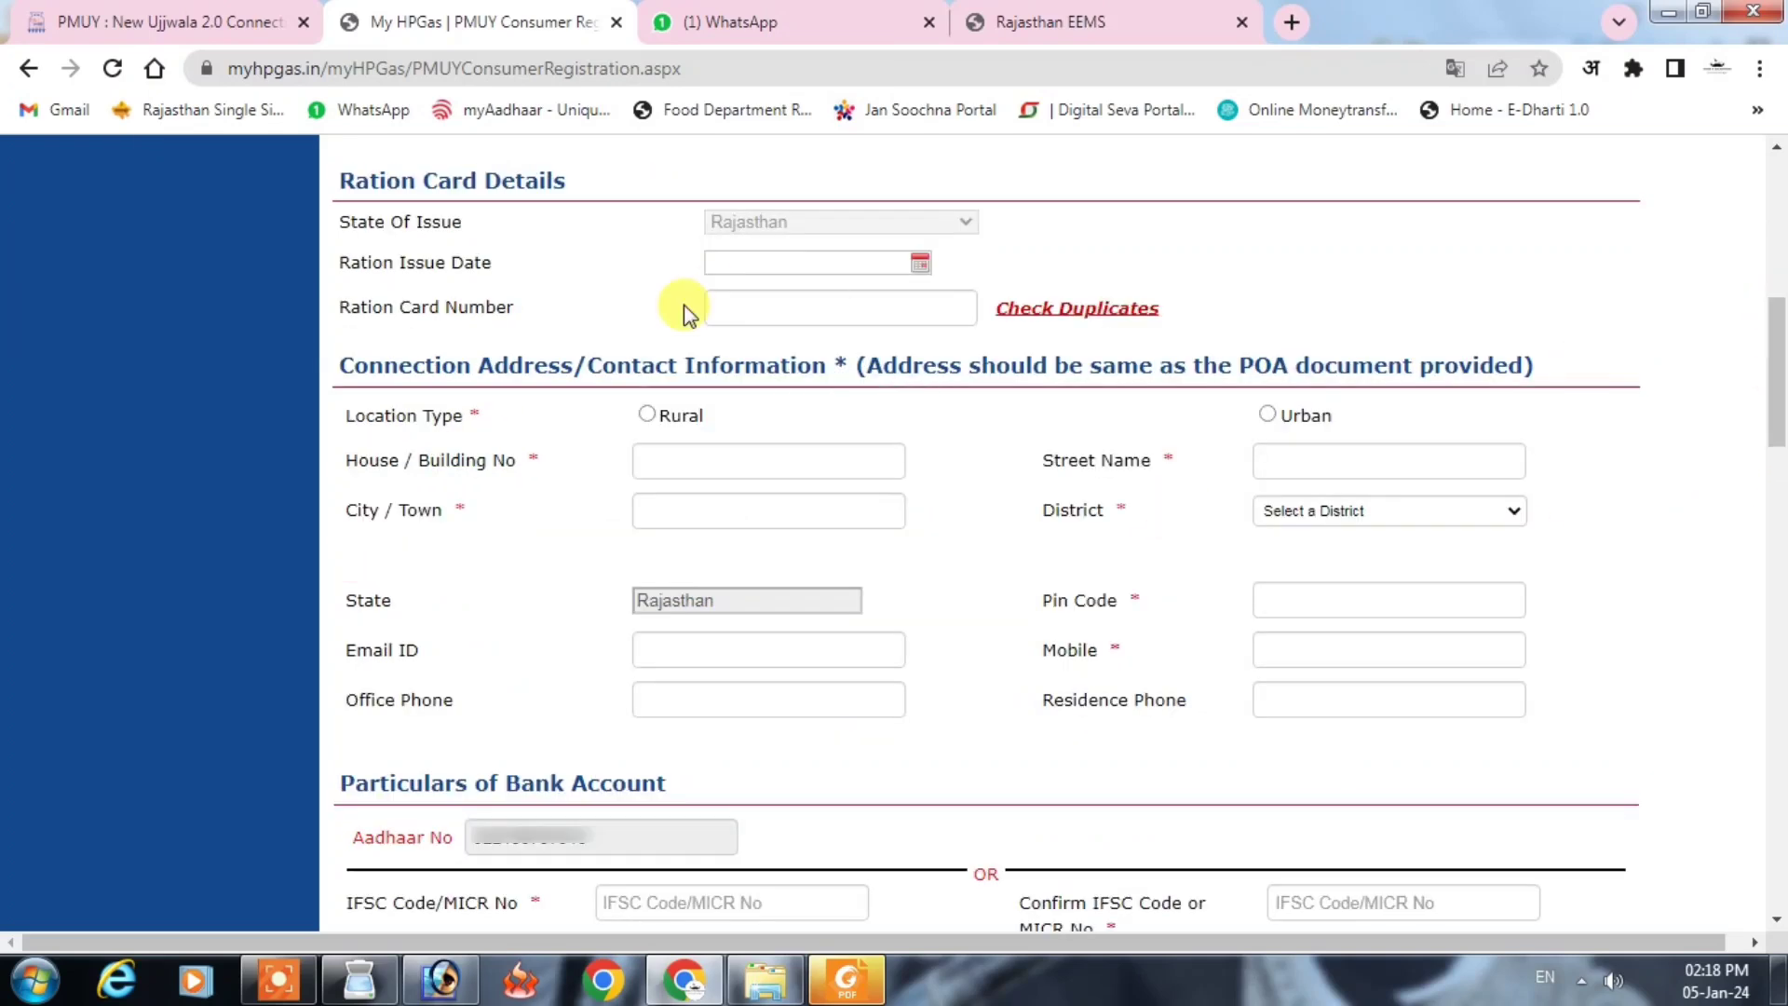
left_click(806, 268)
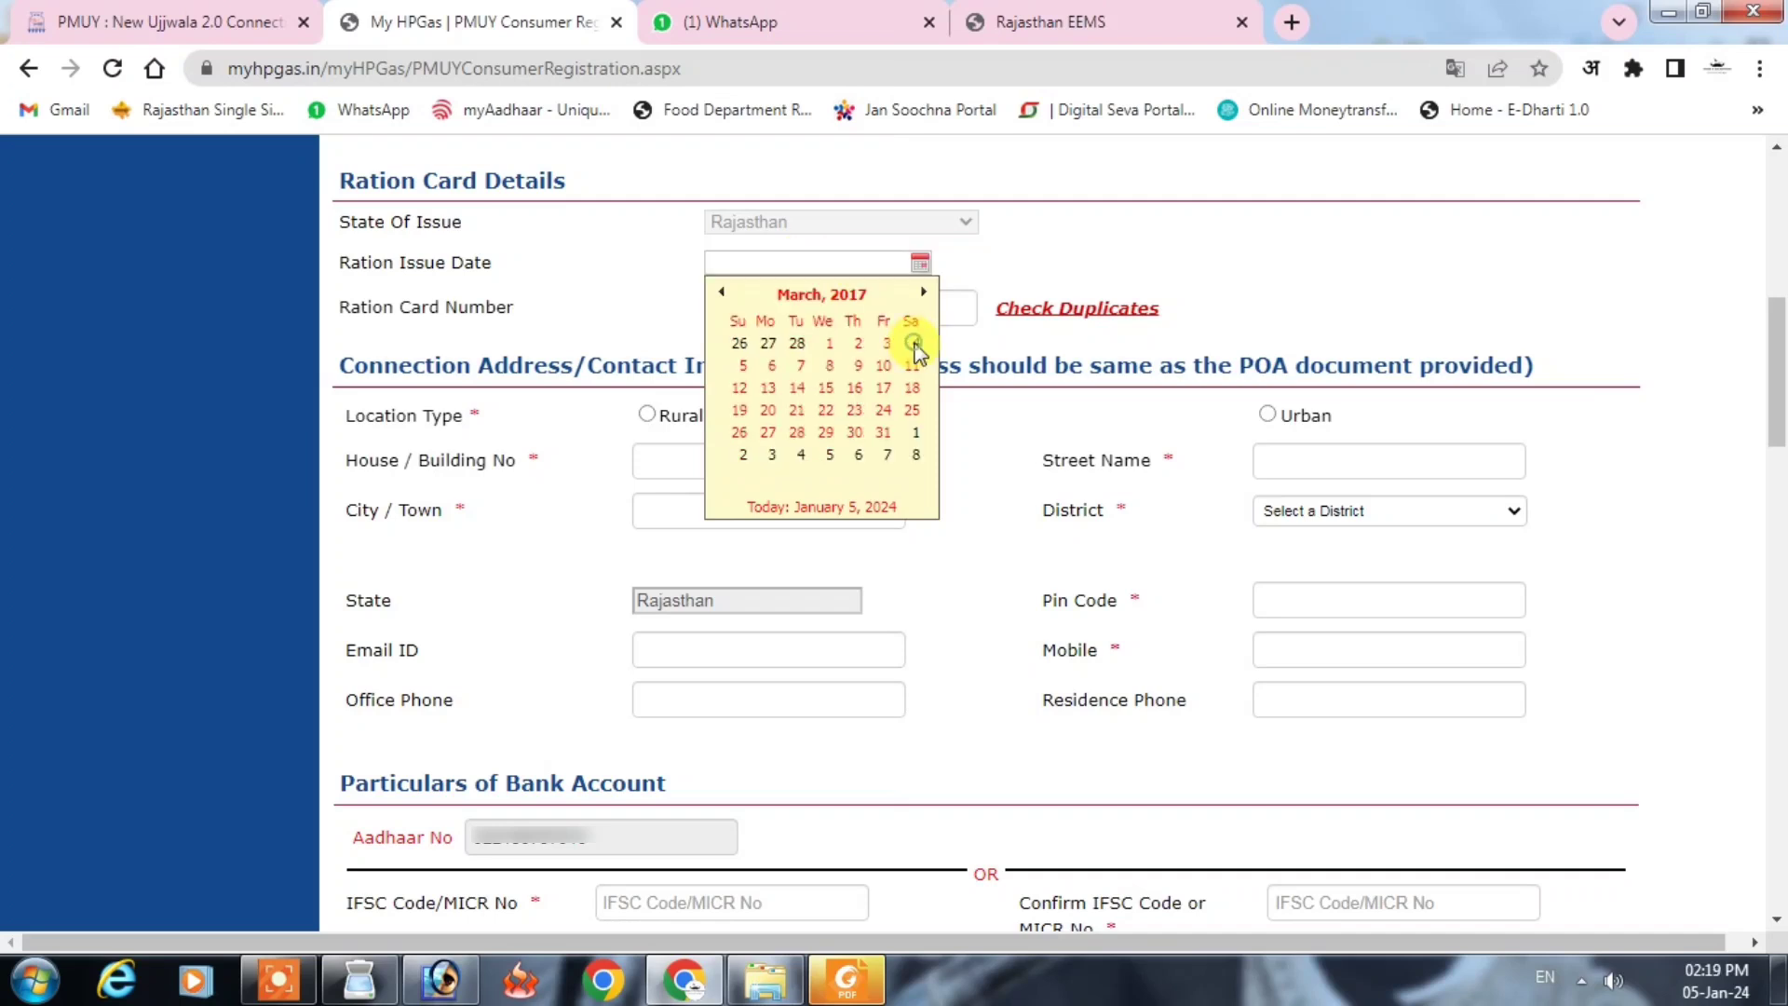
left_click(913, 347)
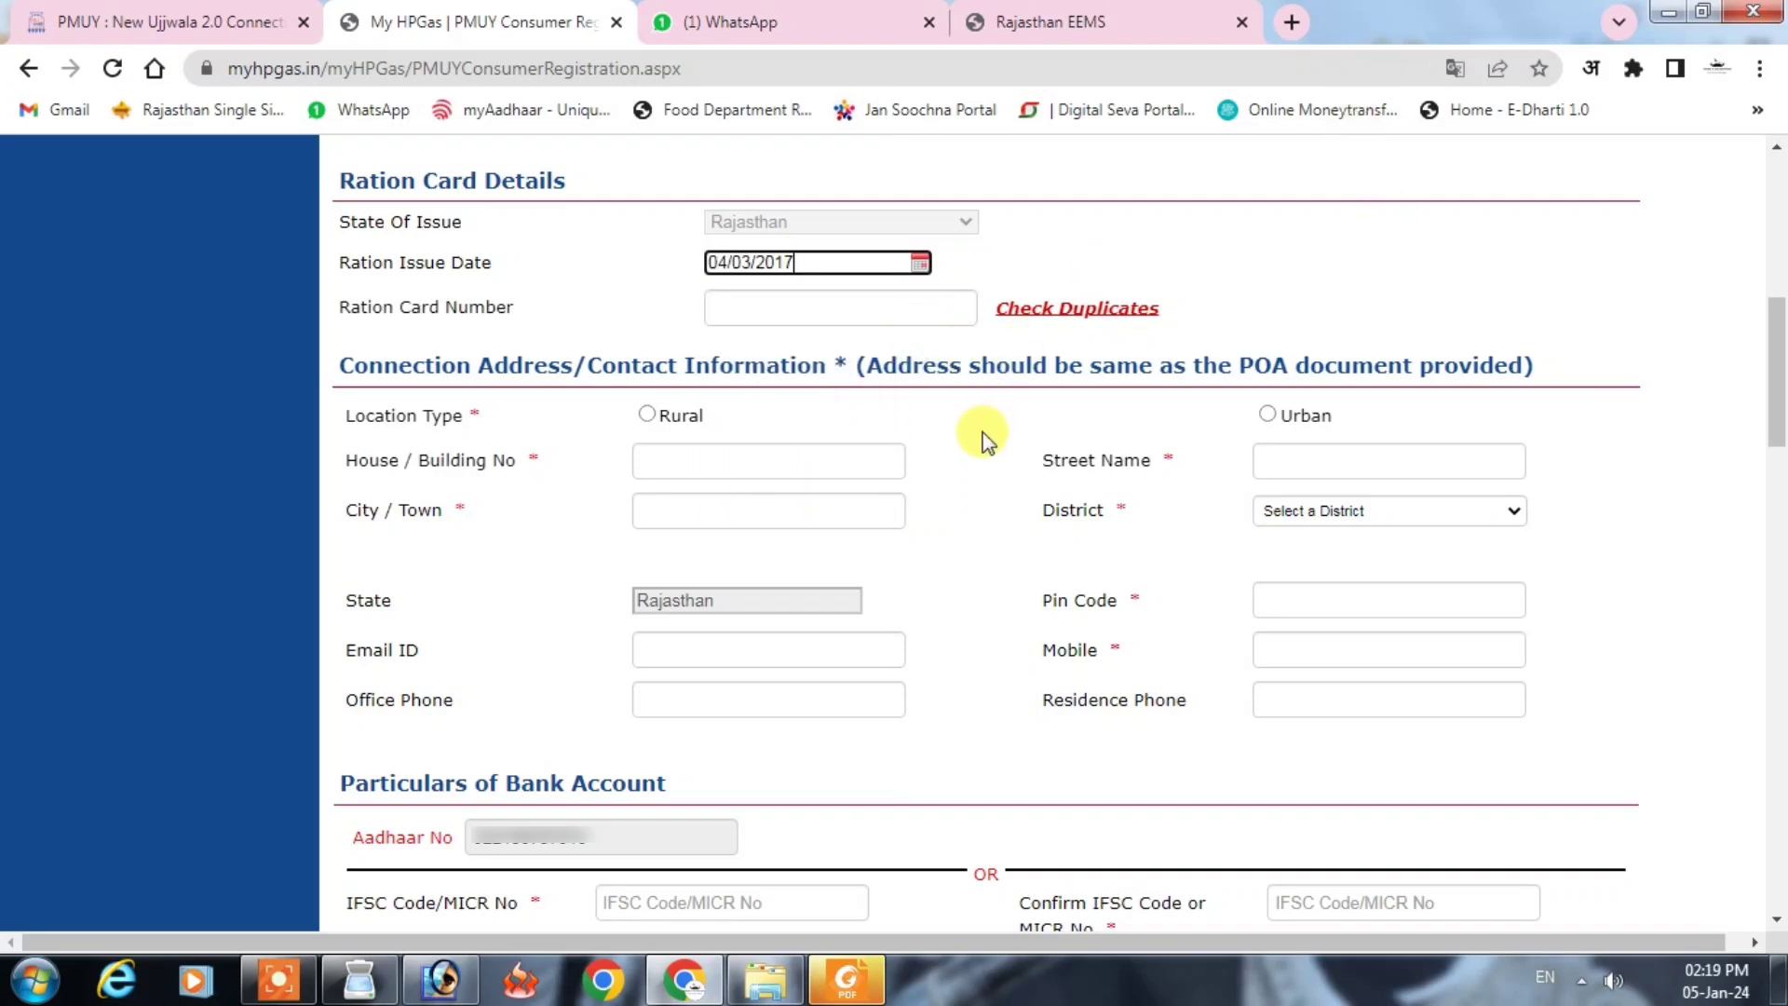
Step: Enter the ration card number, confirm no duplicate is found, and choose Rural location
left_click(762, 313)
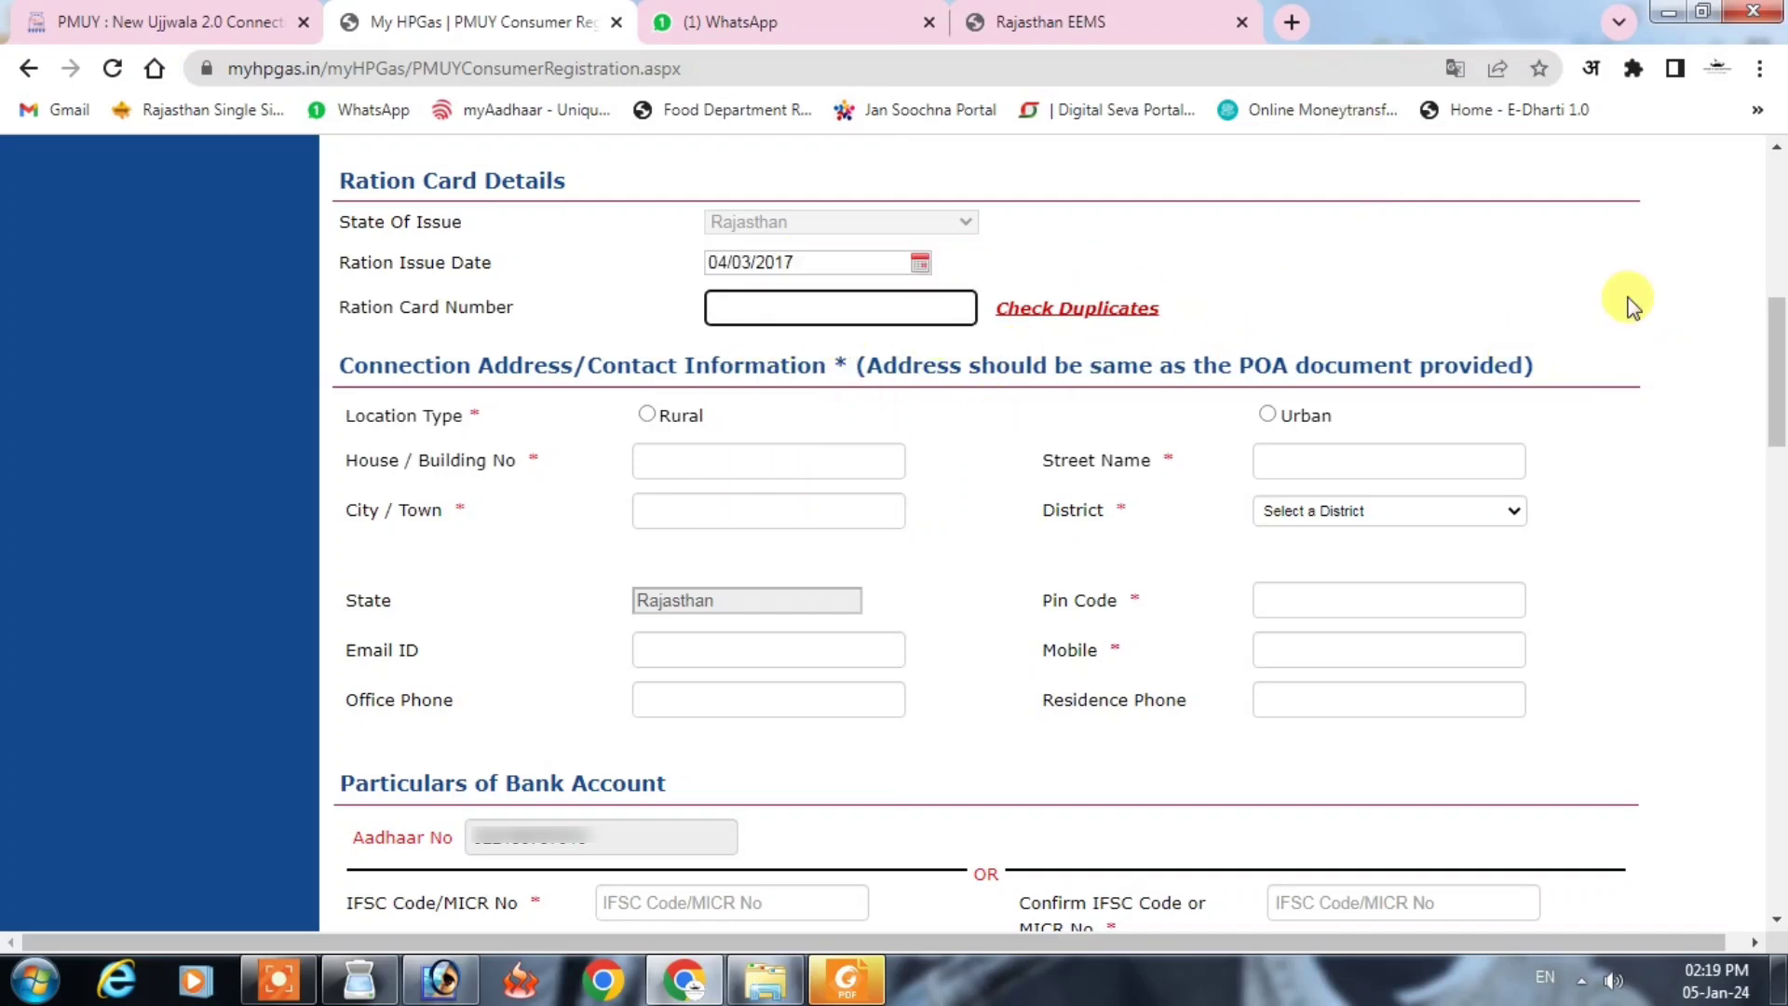
key("ctrl+v")
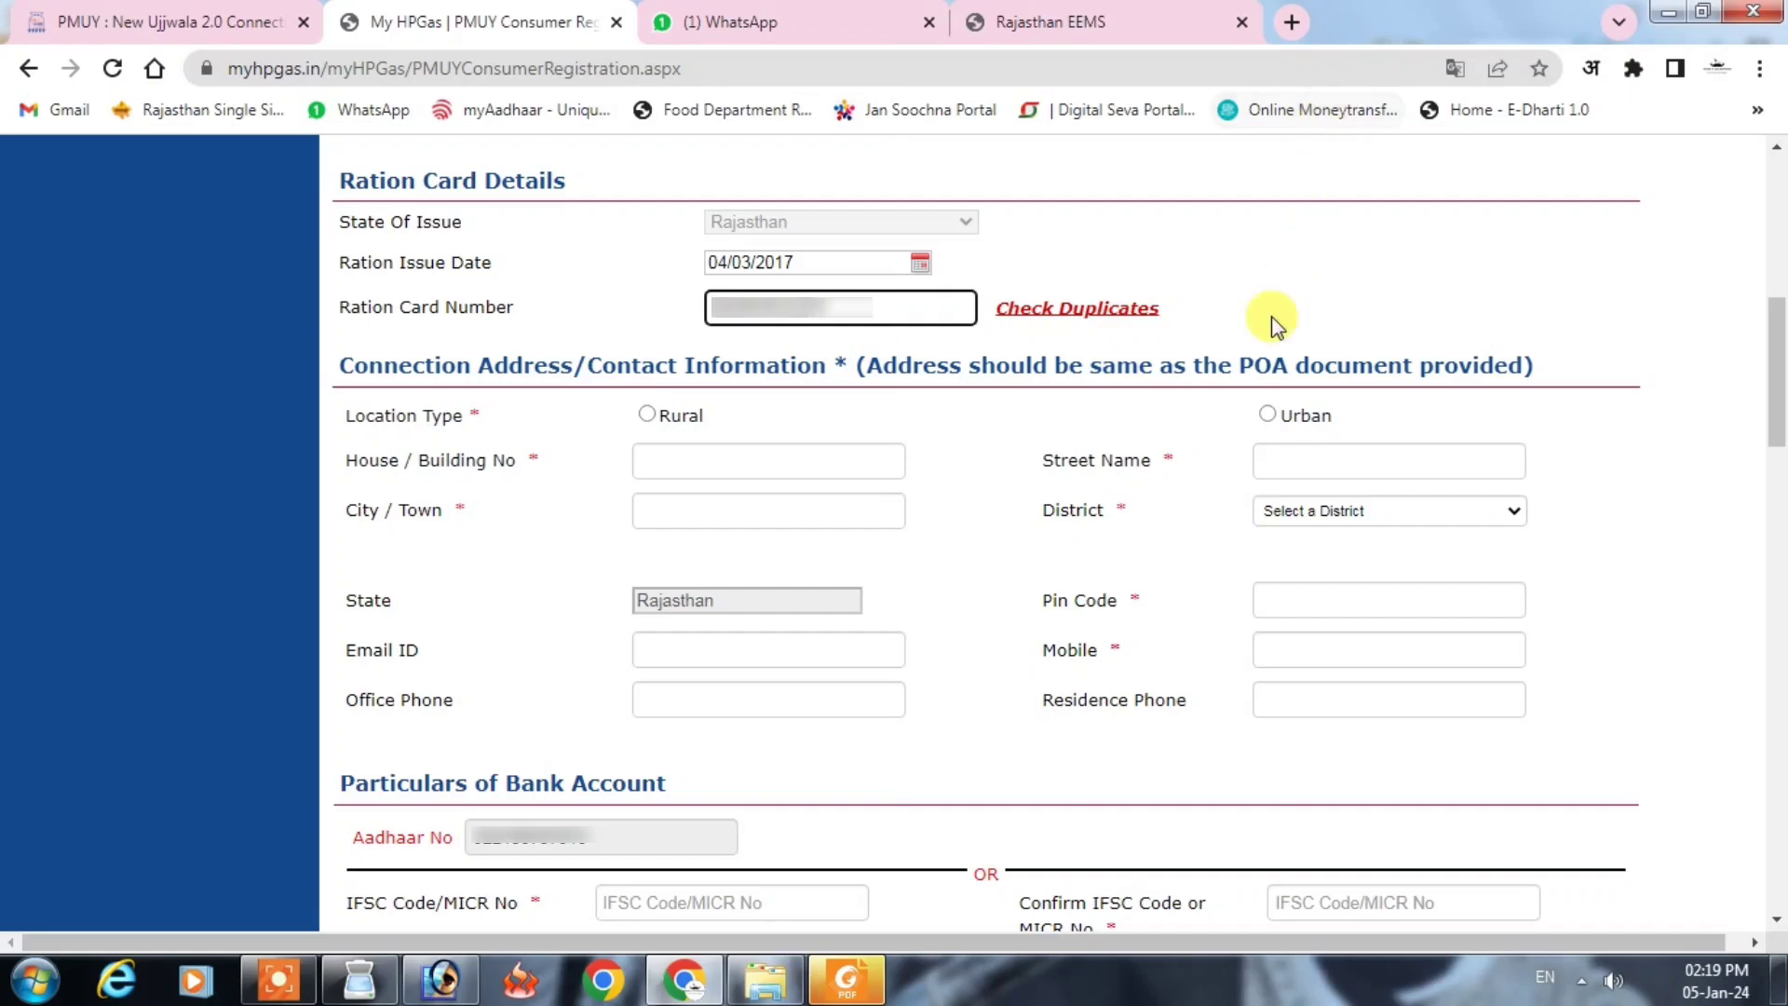
left_click(1067, 311)
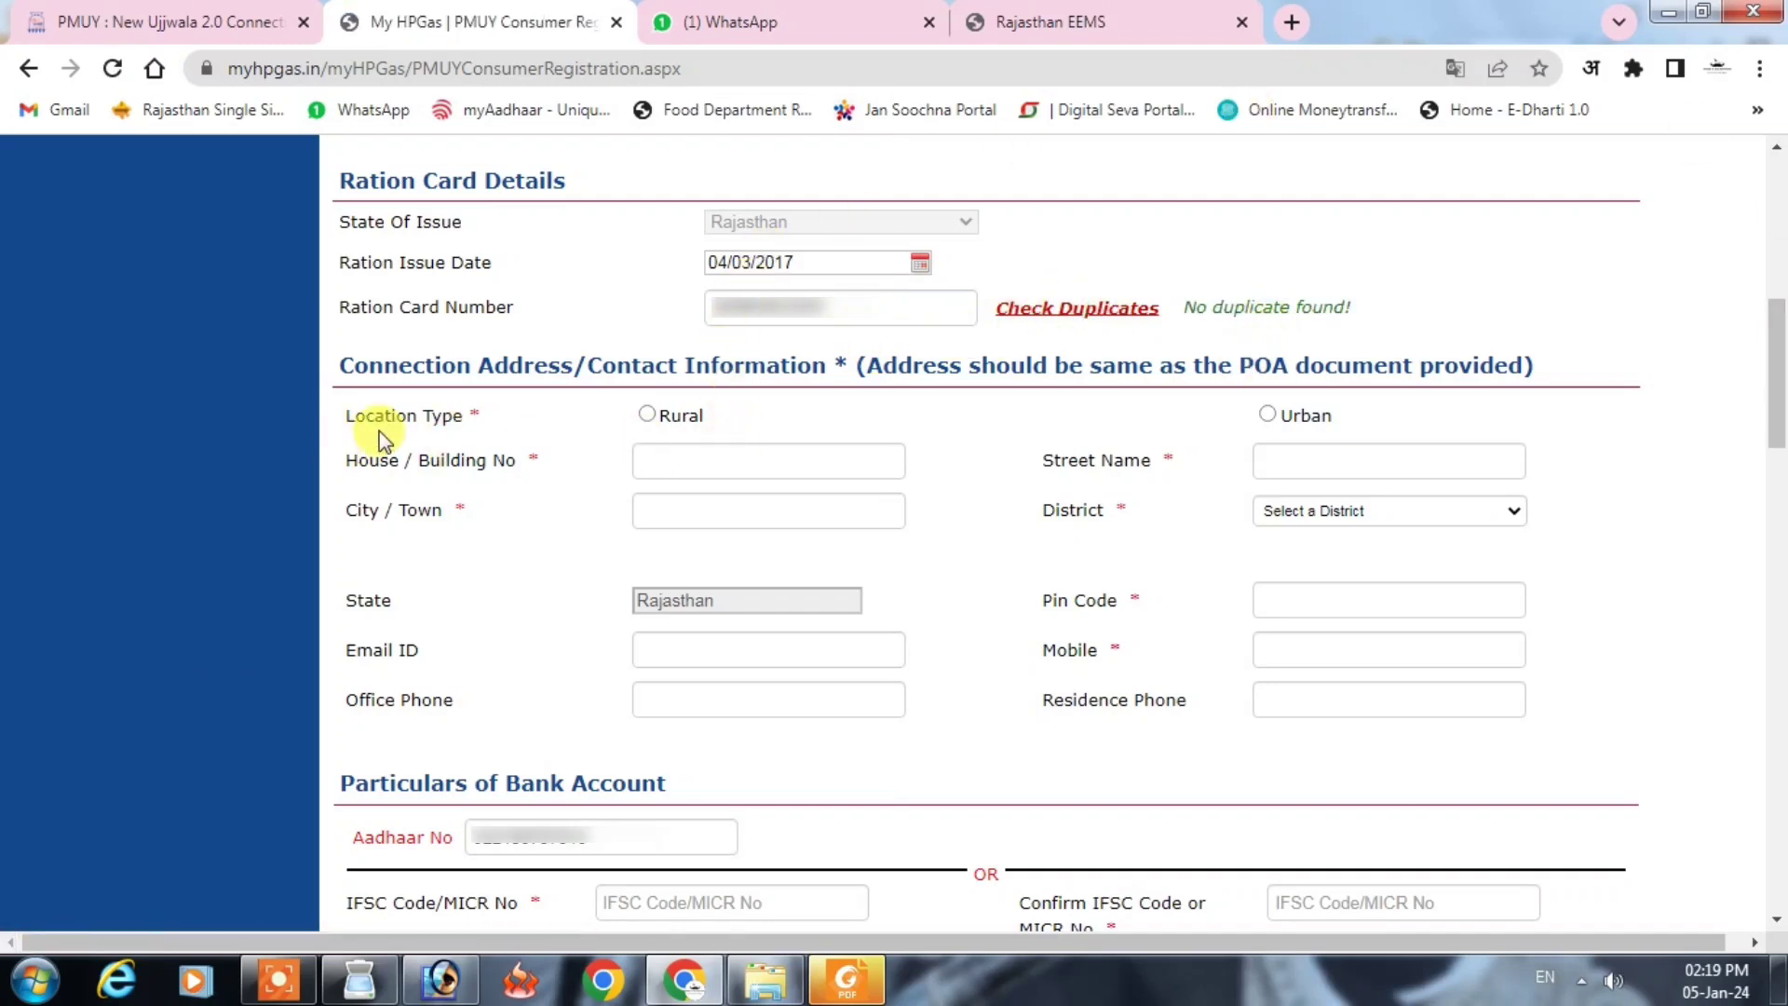
left_click(641, 417)
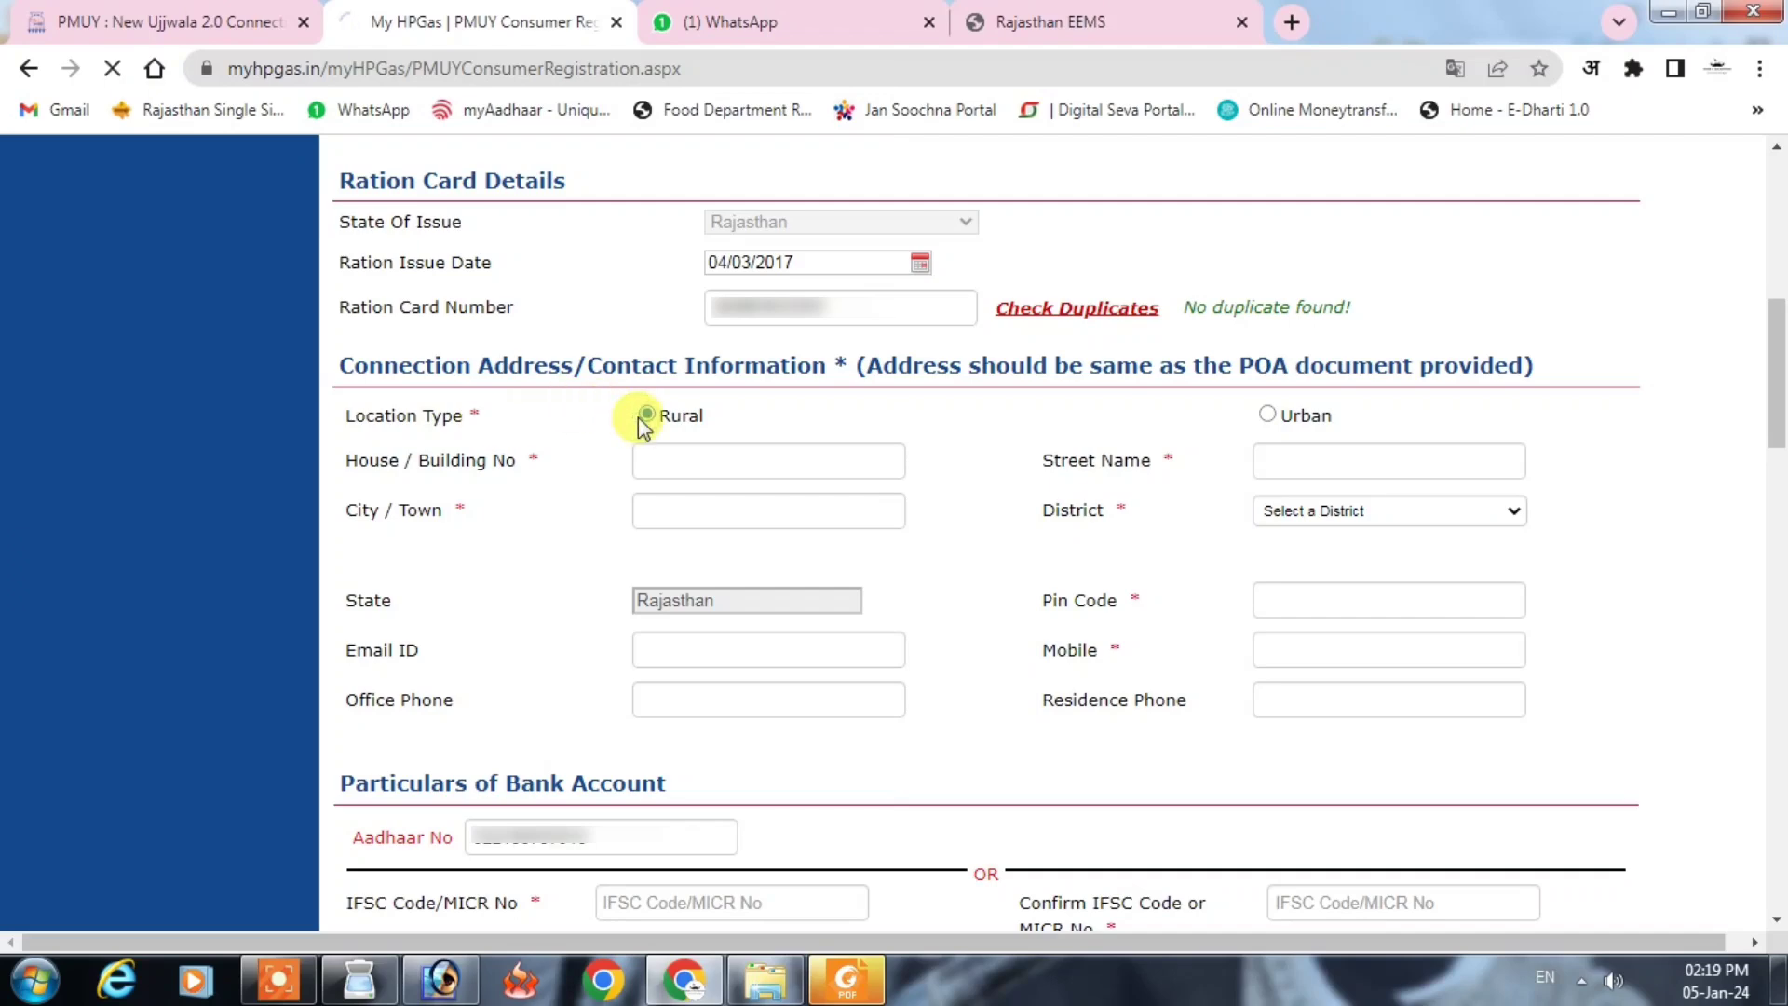
Step: Fill in house number, street name and city, and pick BARAN as the district
left_click(675, 461)
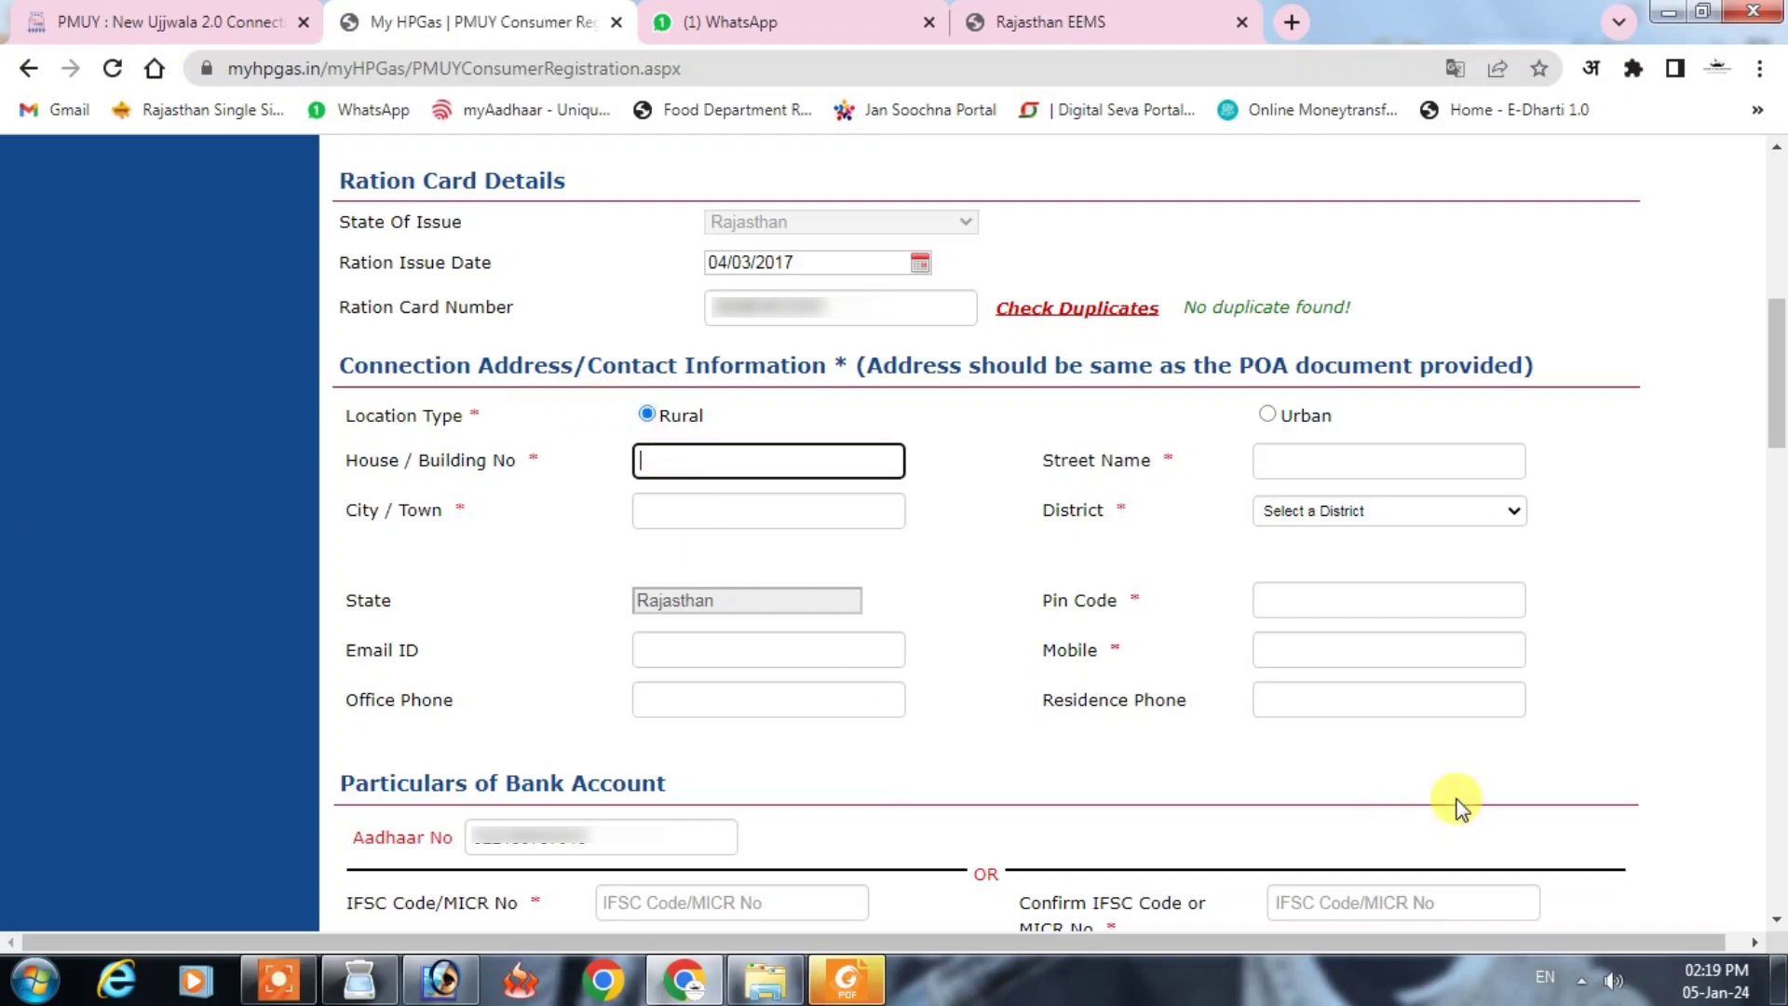
key("Tab")
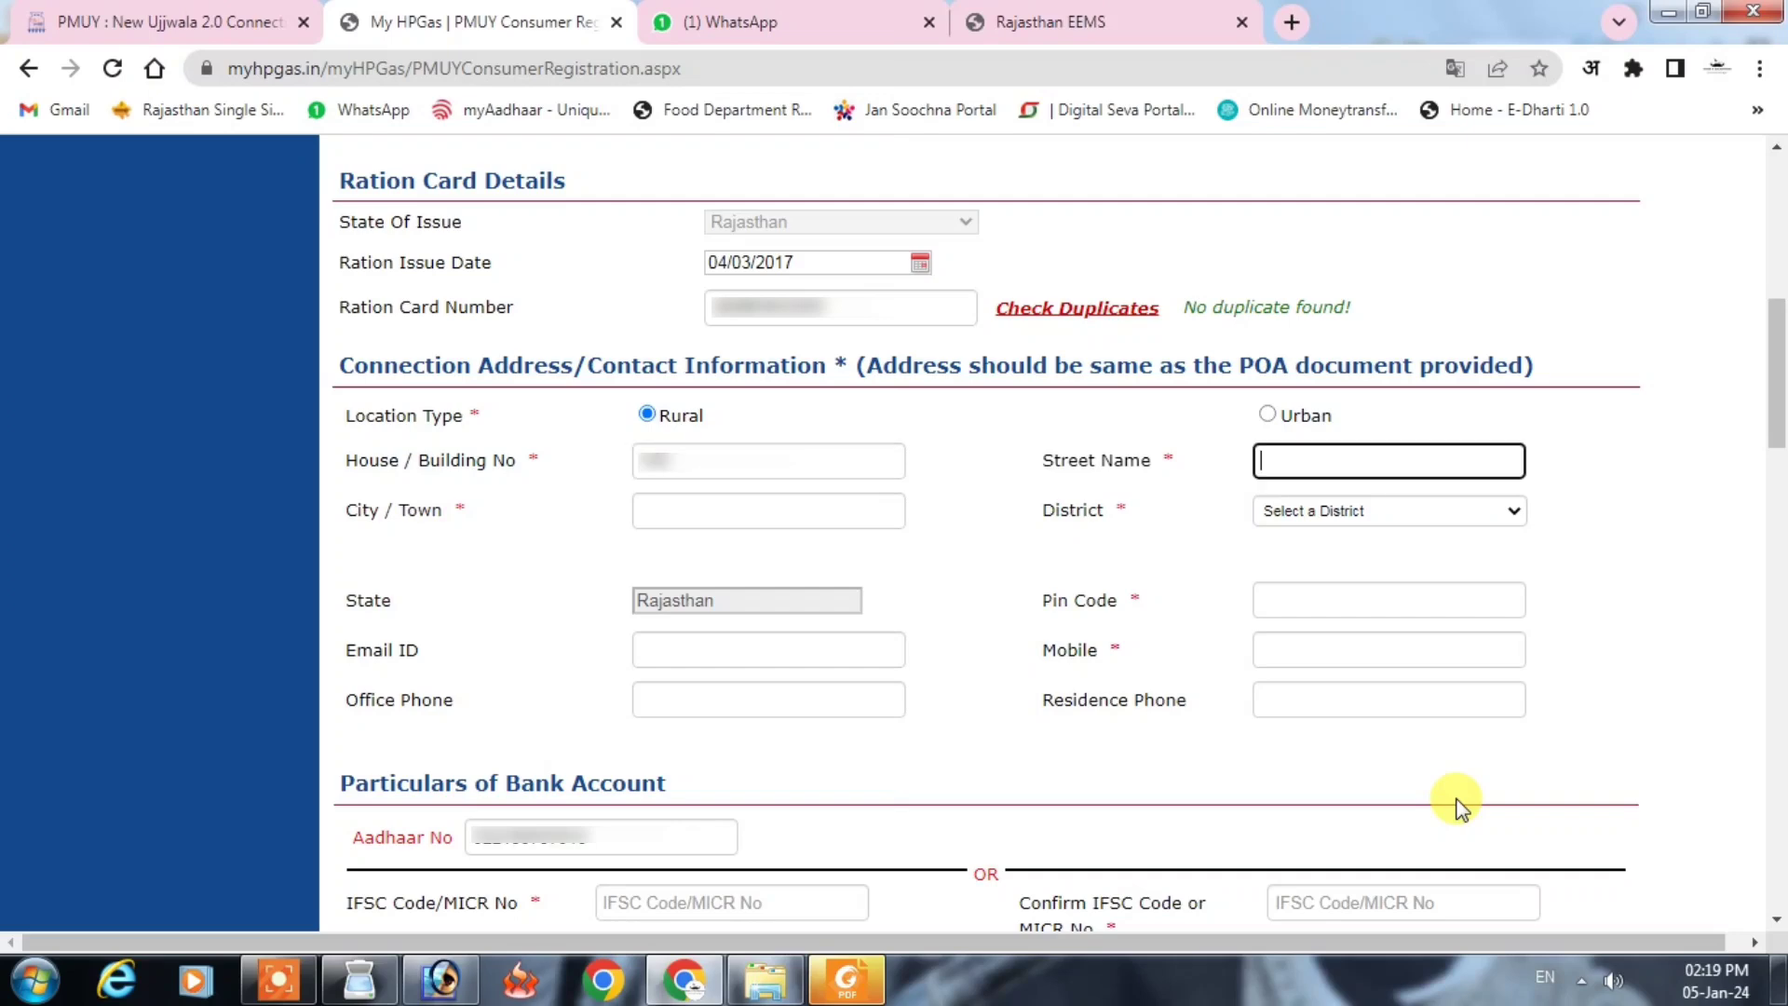
key("ctrl+v")
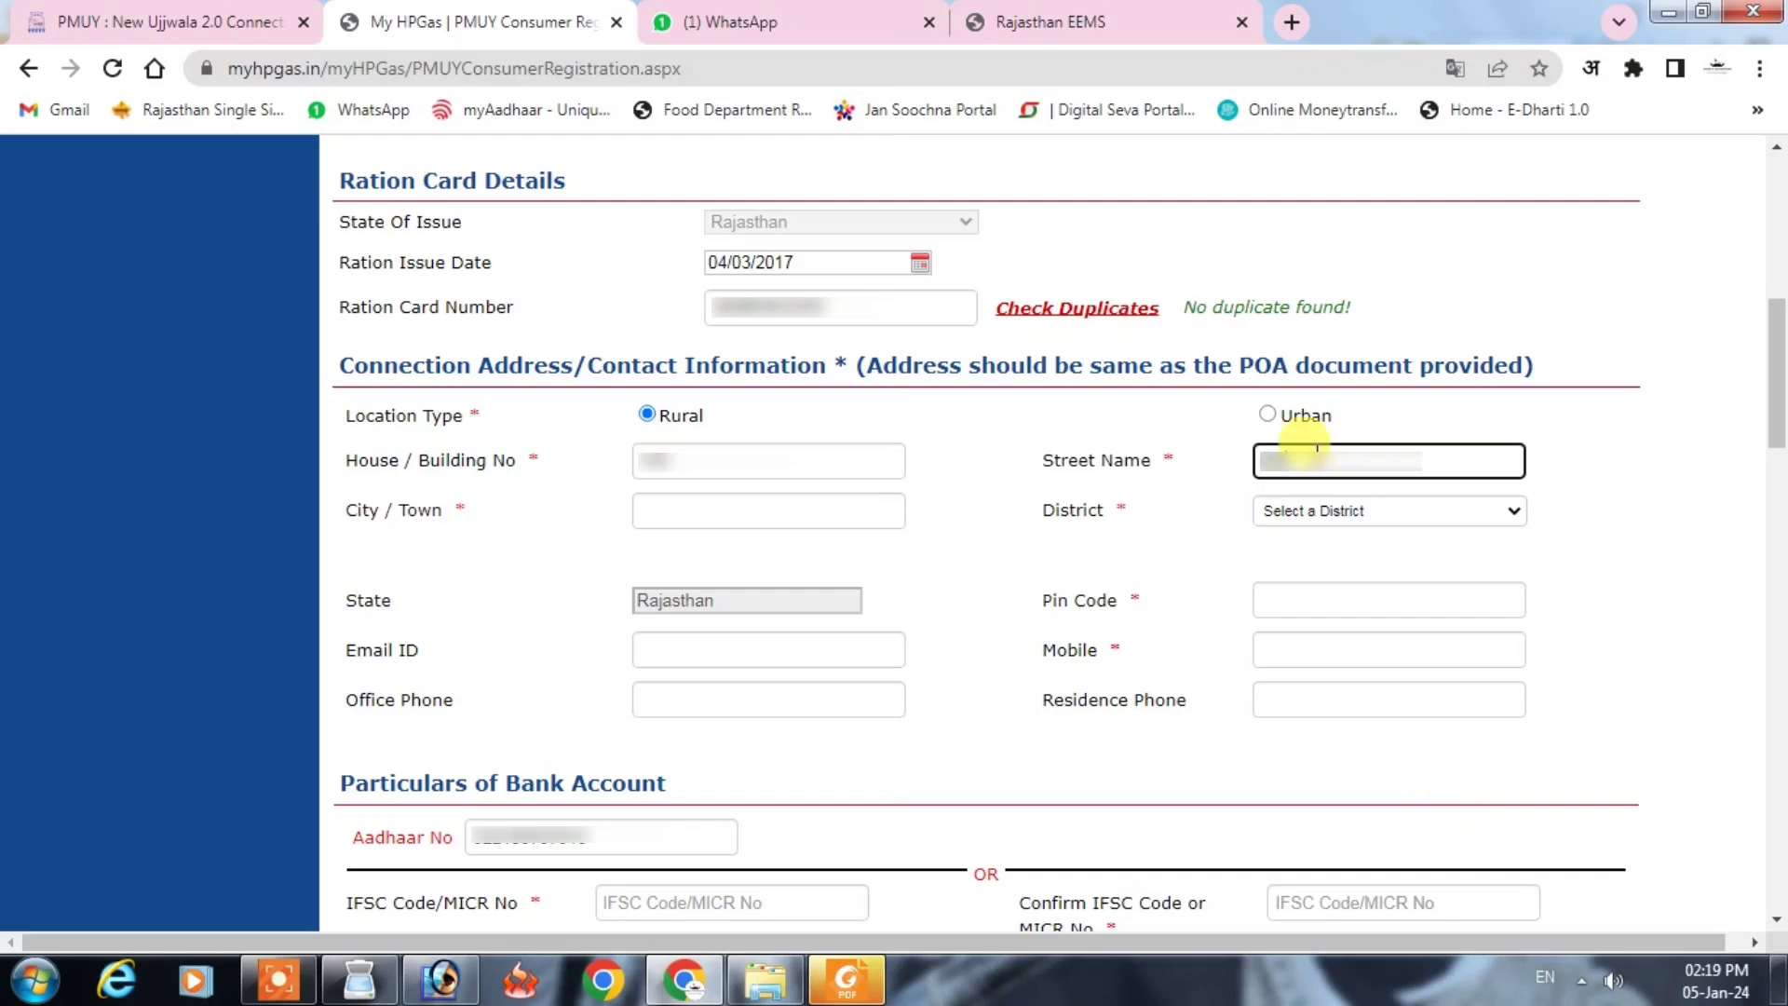
key("Tab")
key("ctrl+v")
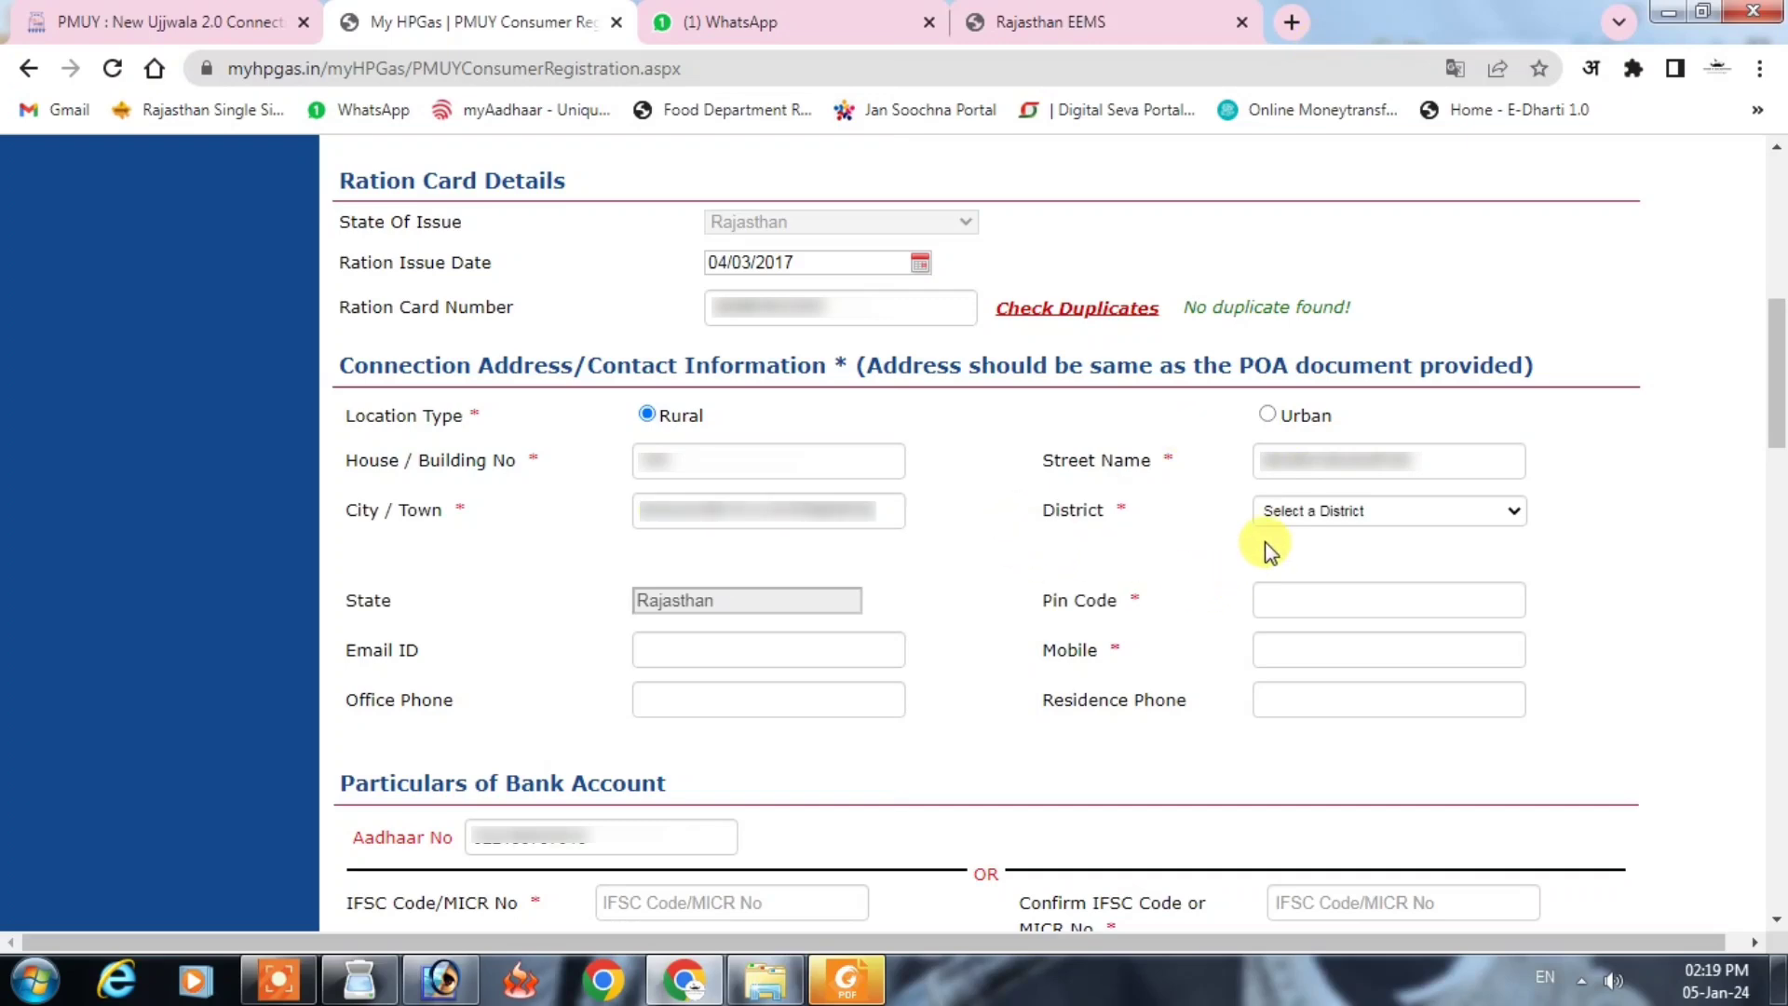
left_click(1311, 522)
left_click(1296, 650)
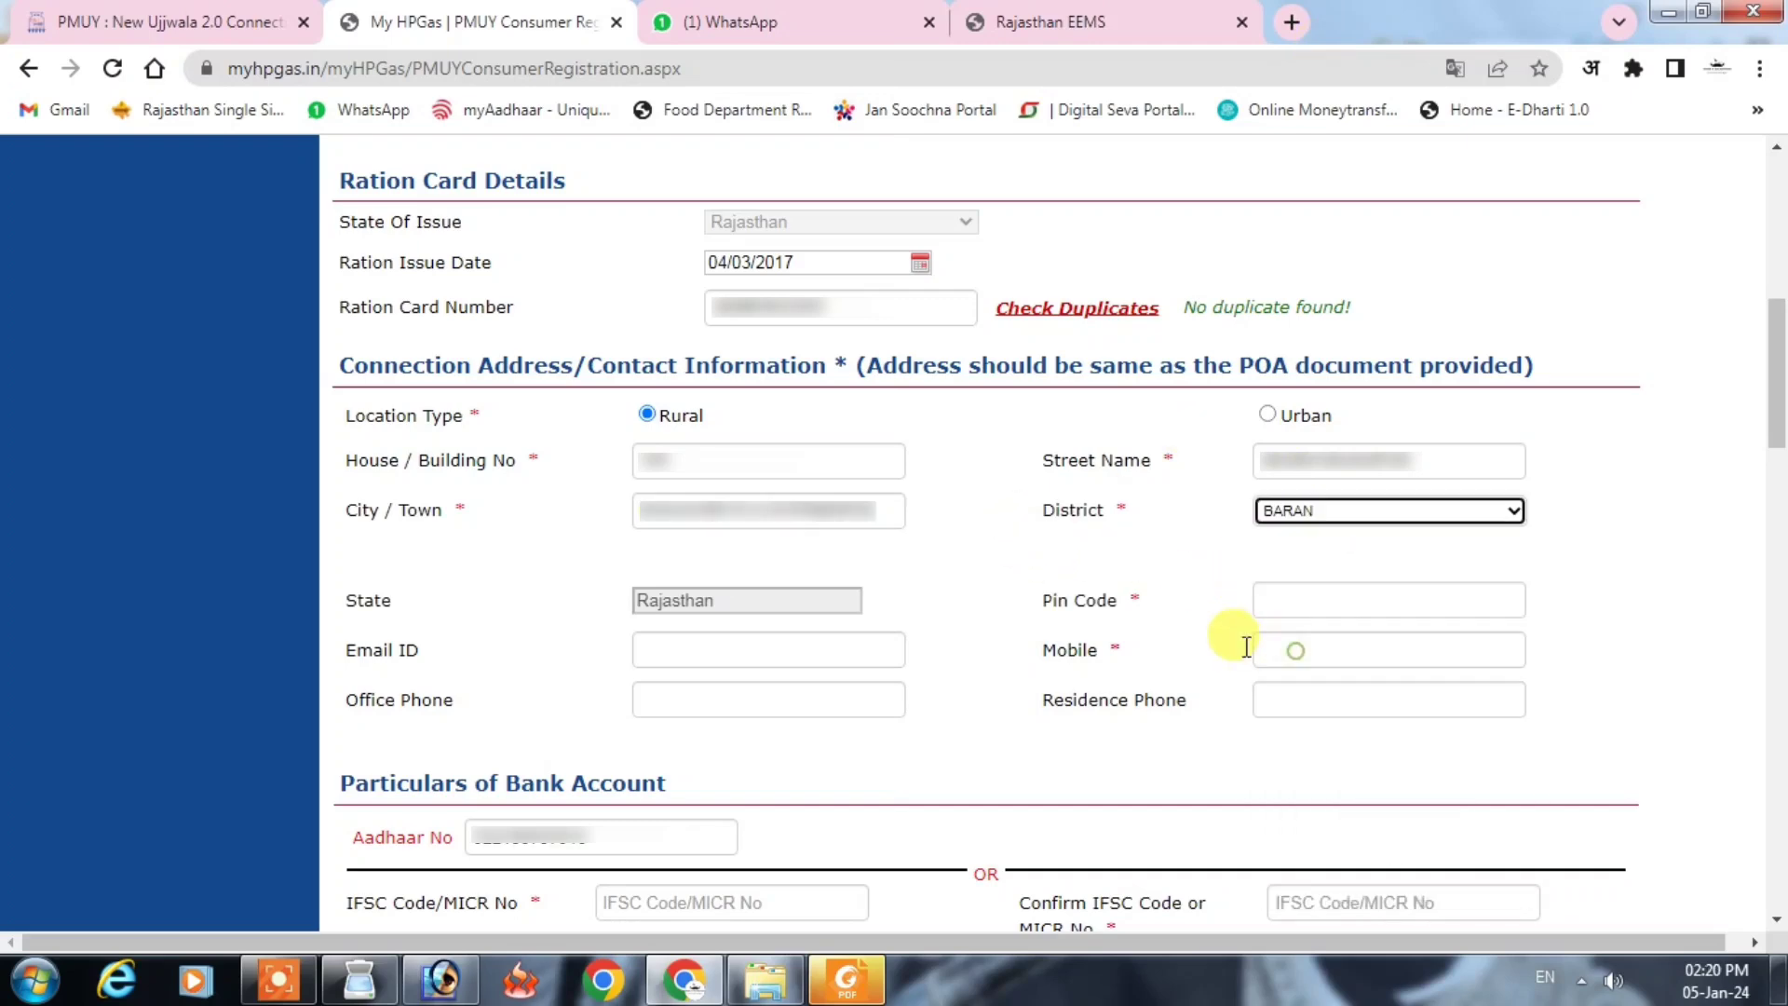
Step: Choose the applicant's sub district and village
left_click(717, 559)
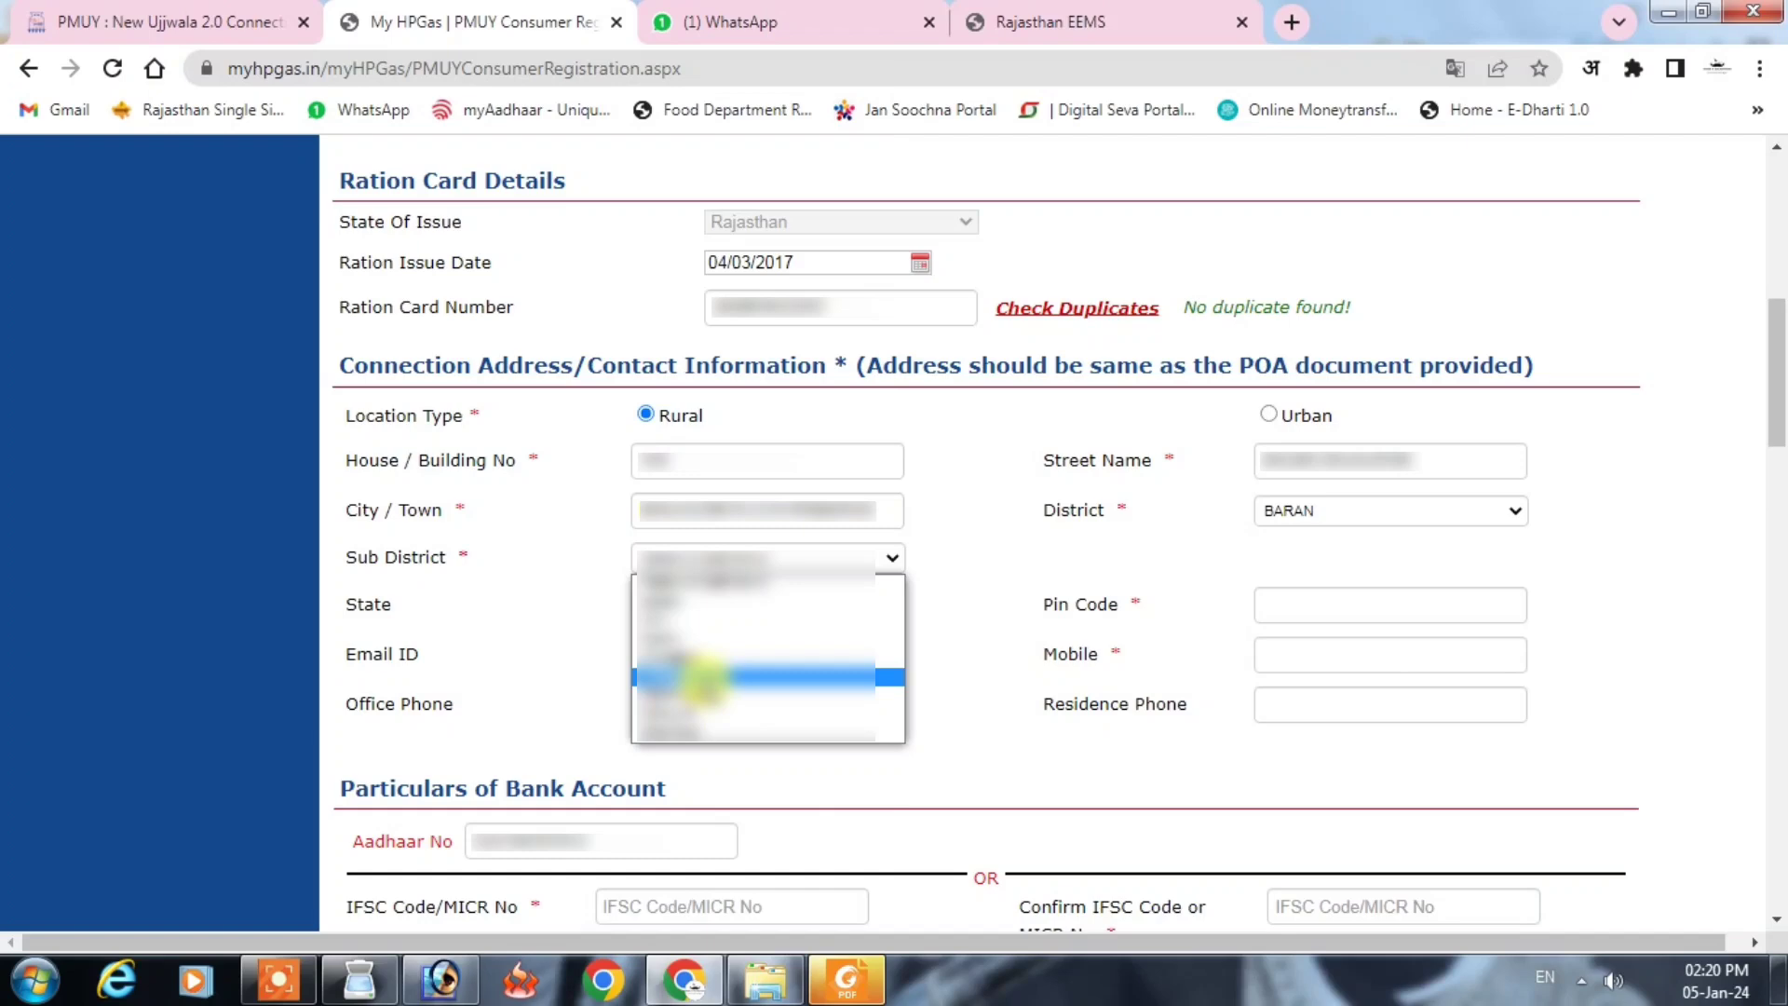
left_click(703, 678)
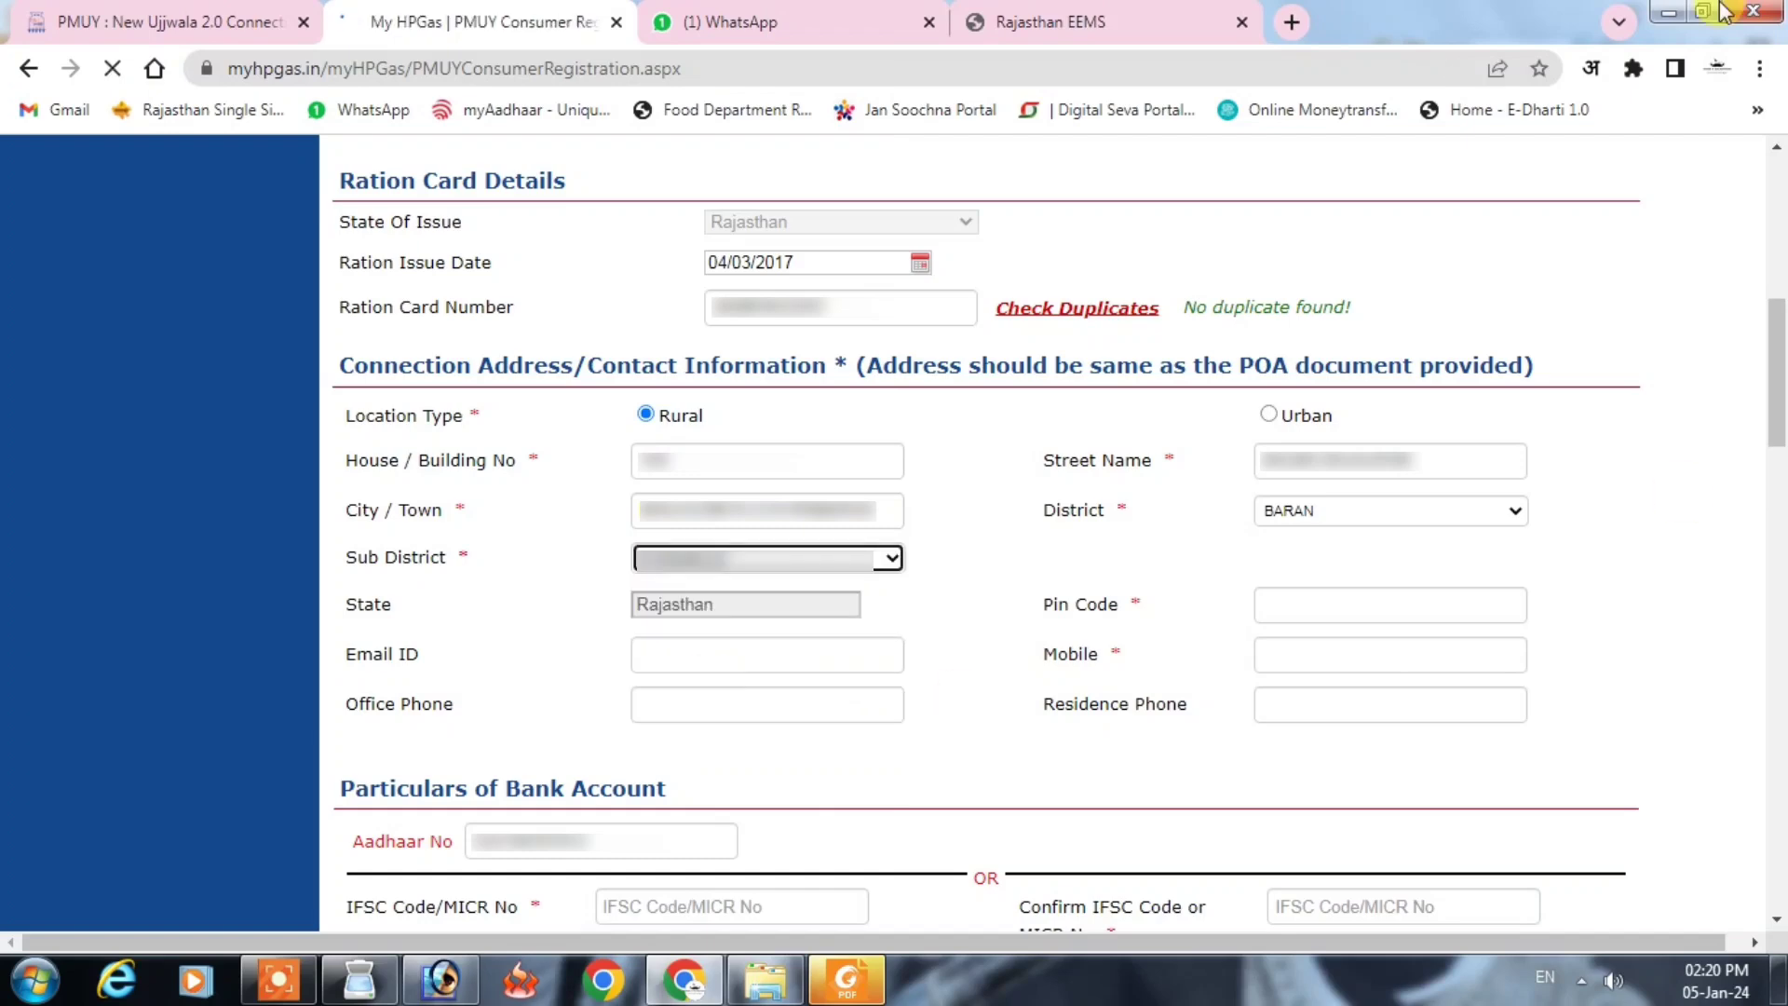
left_click(1327, 561)
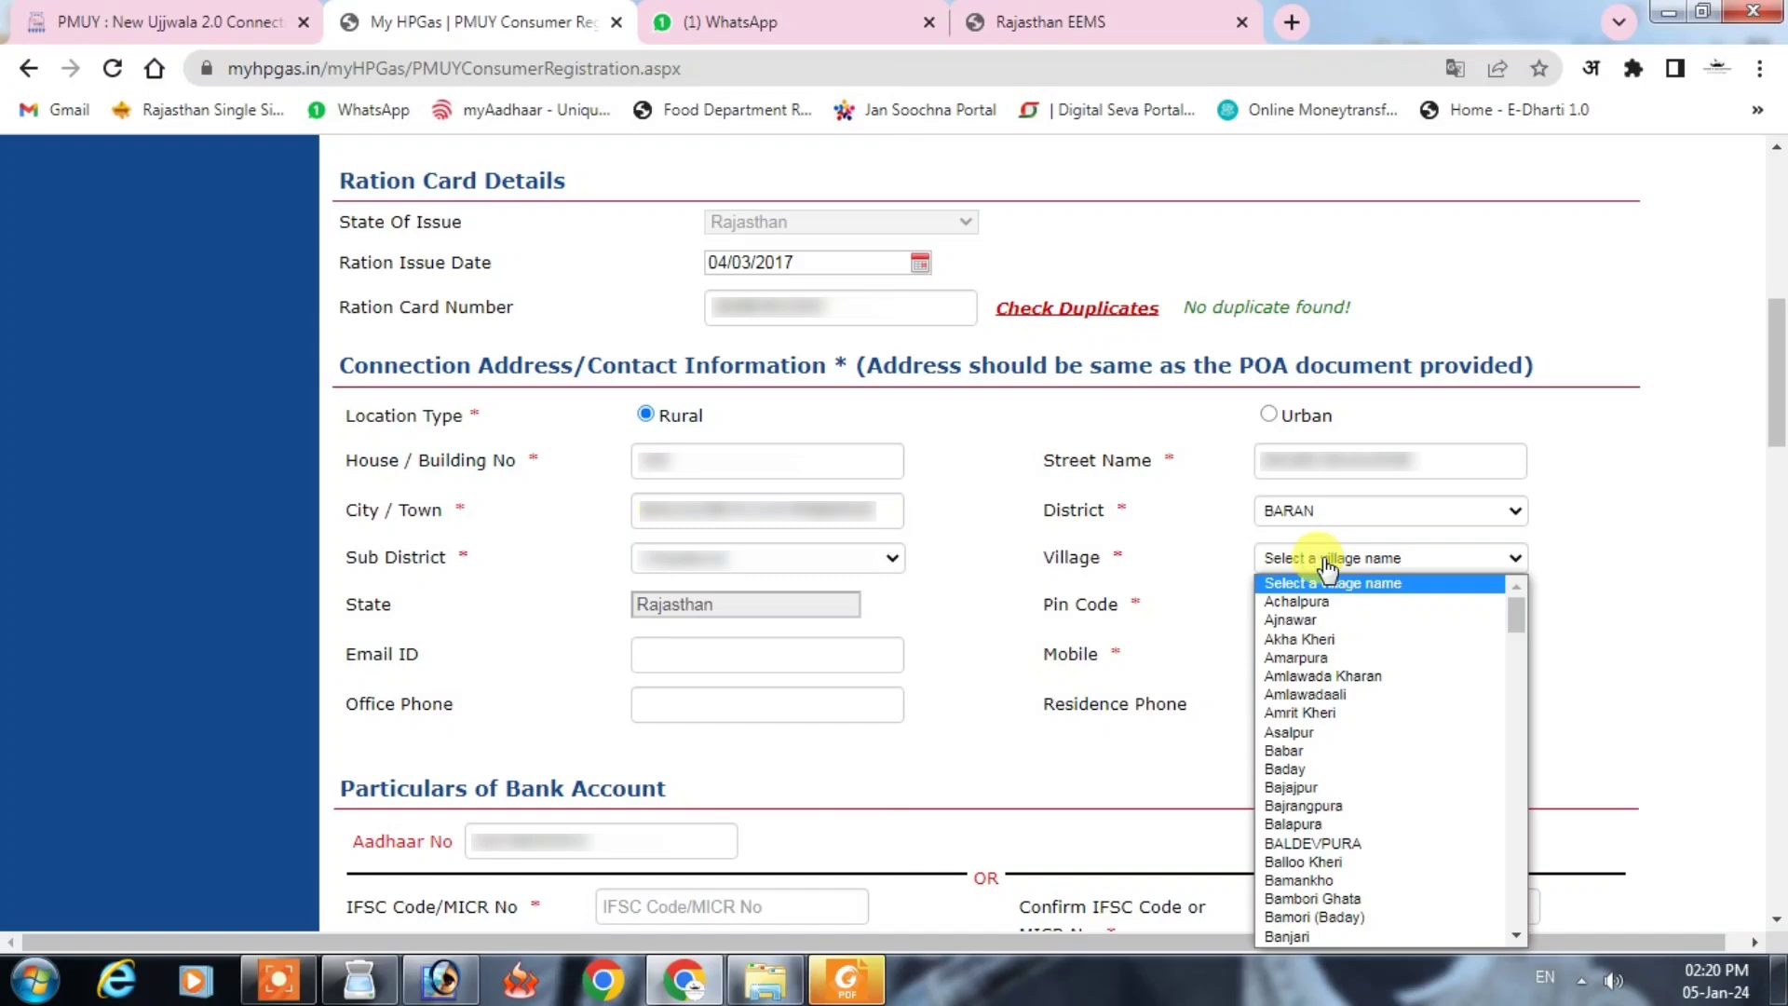
left_click(1314, 843)
Step: Enter the pin code and the applicant's mobile number
left_click(1294, 615)
type("325221")
left_click(1281, 664)
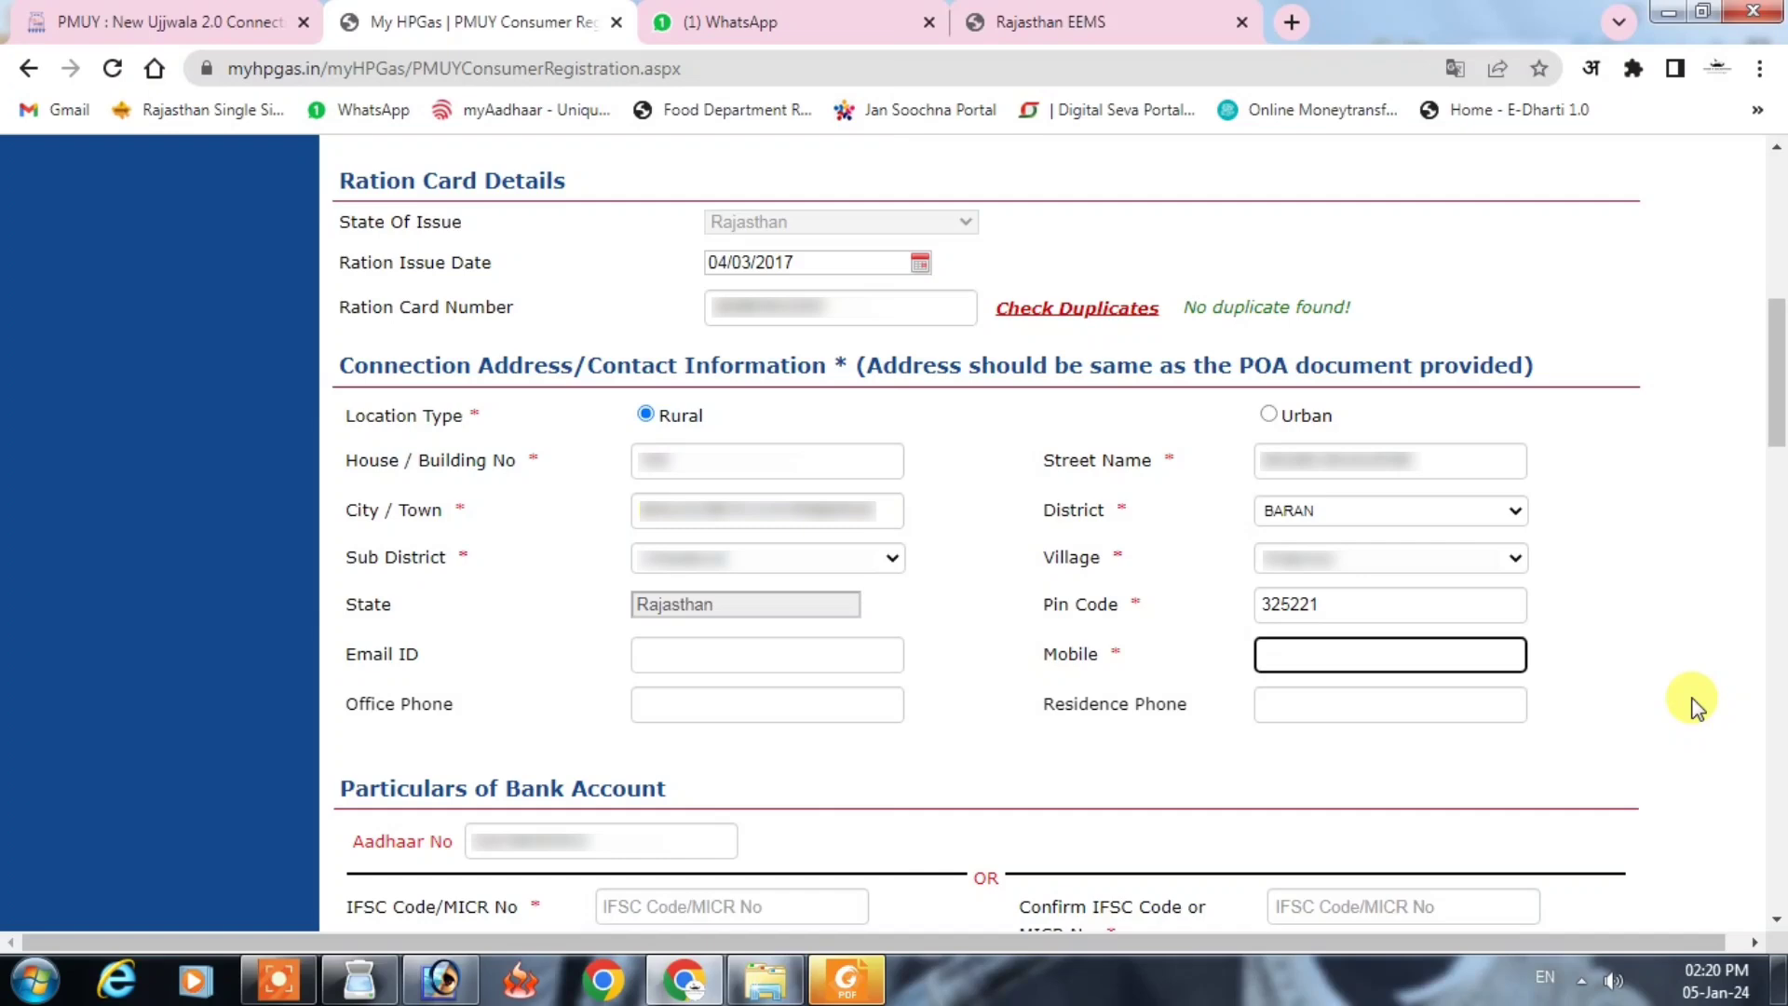
key("ctrl+v")
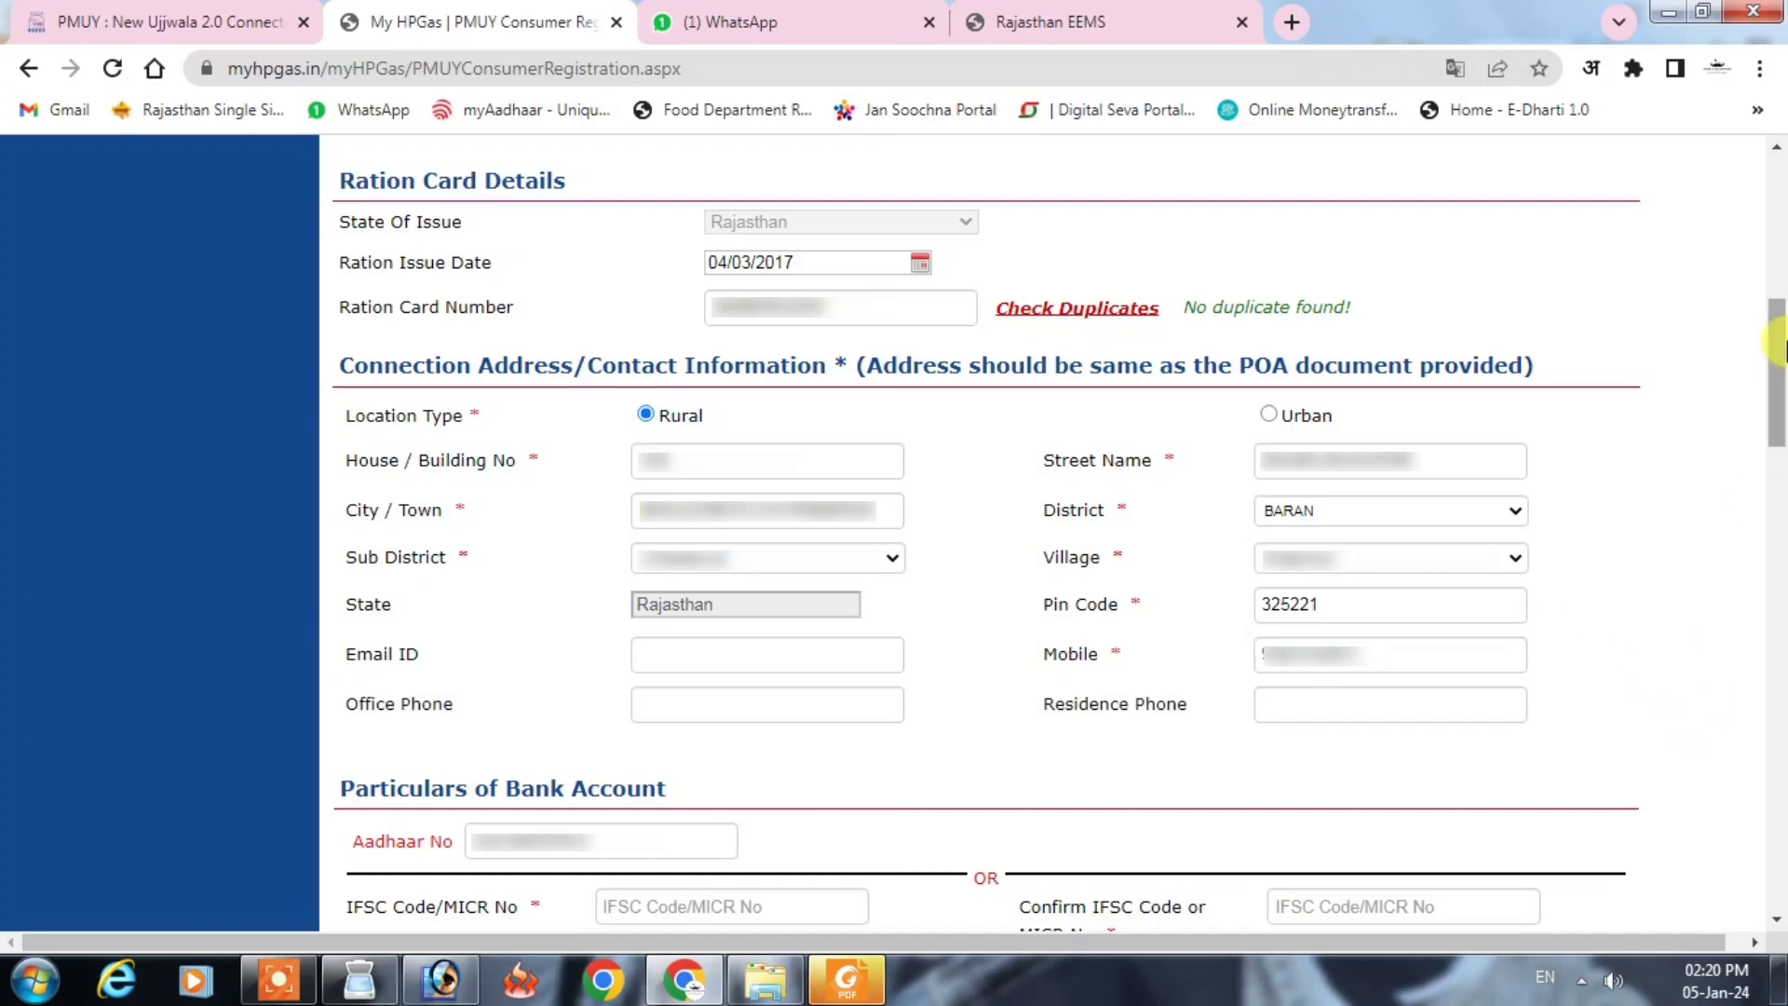
scroll(1668, 658, "down", 6)
Step: Enter and confirm the bank's IFSC code so it is validated
left_click(801, 239)
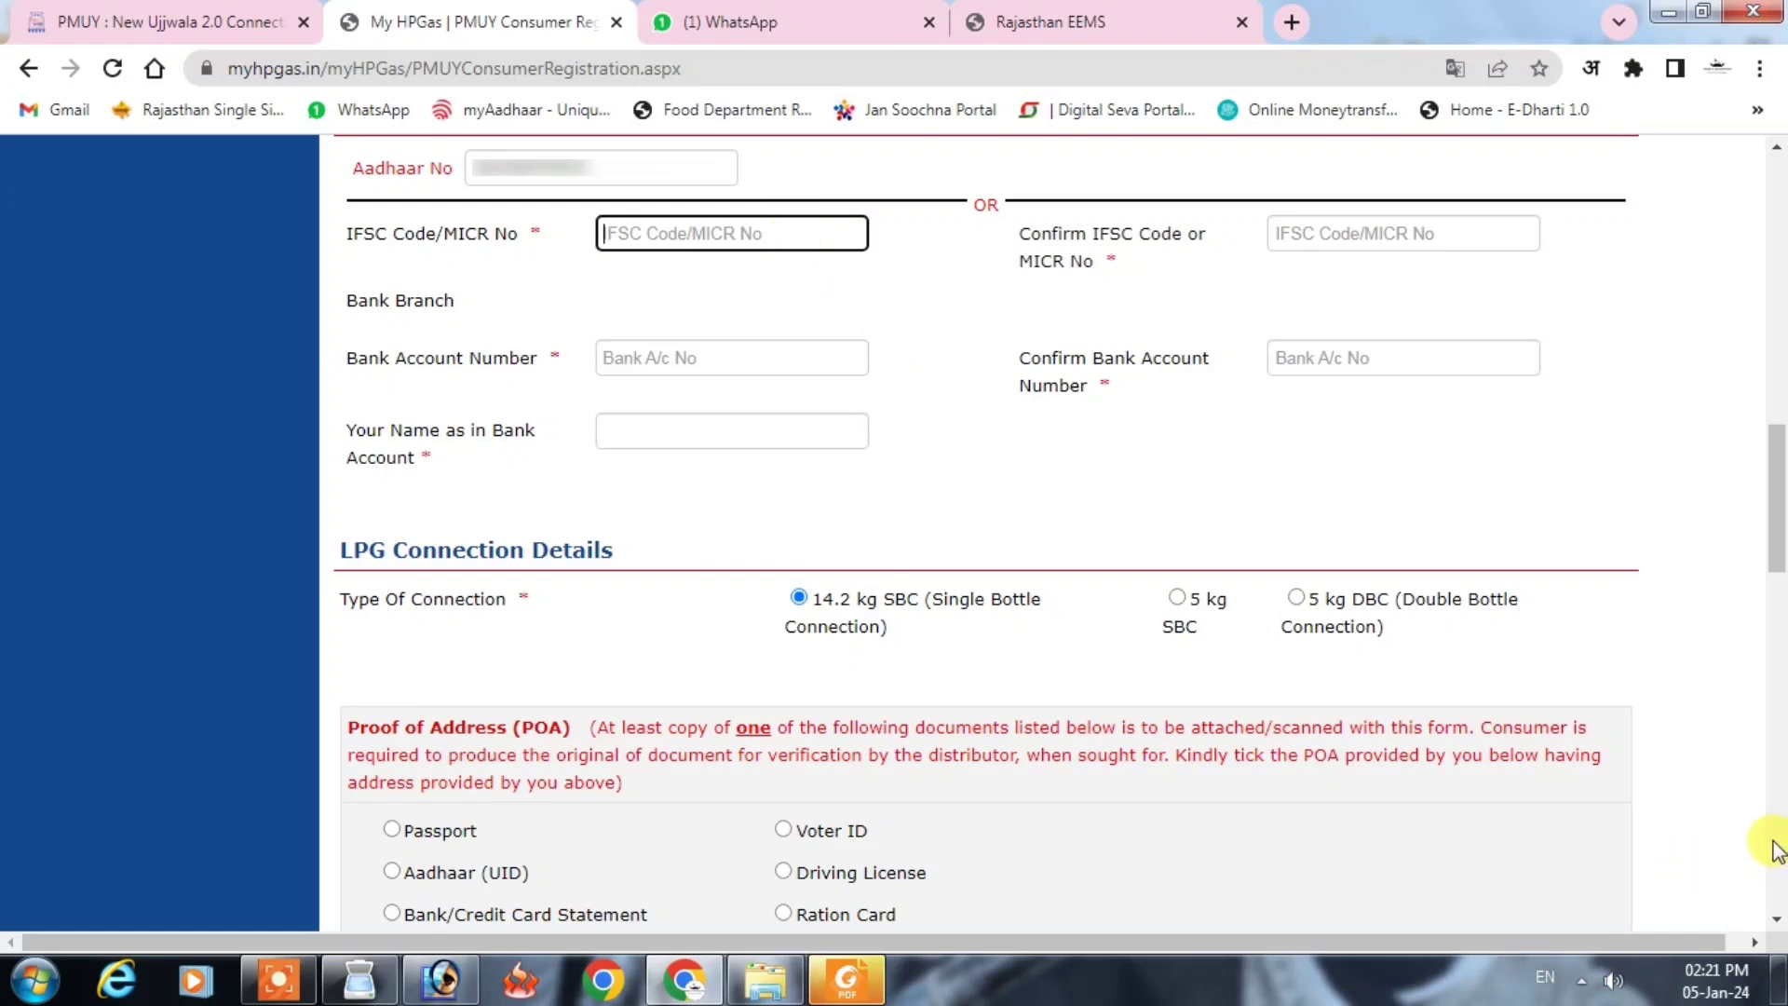
type("S")
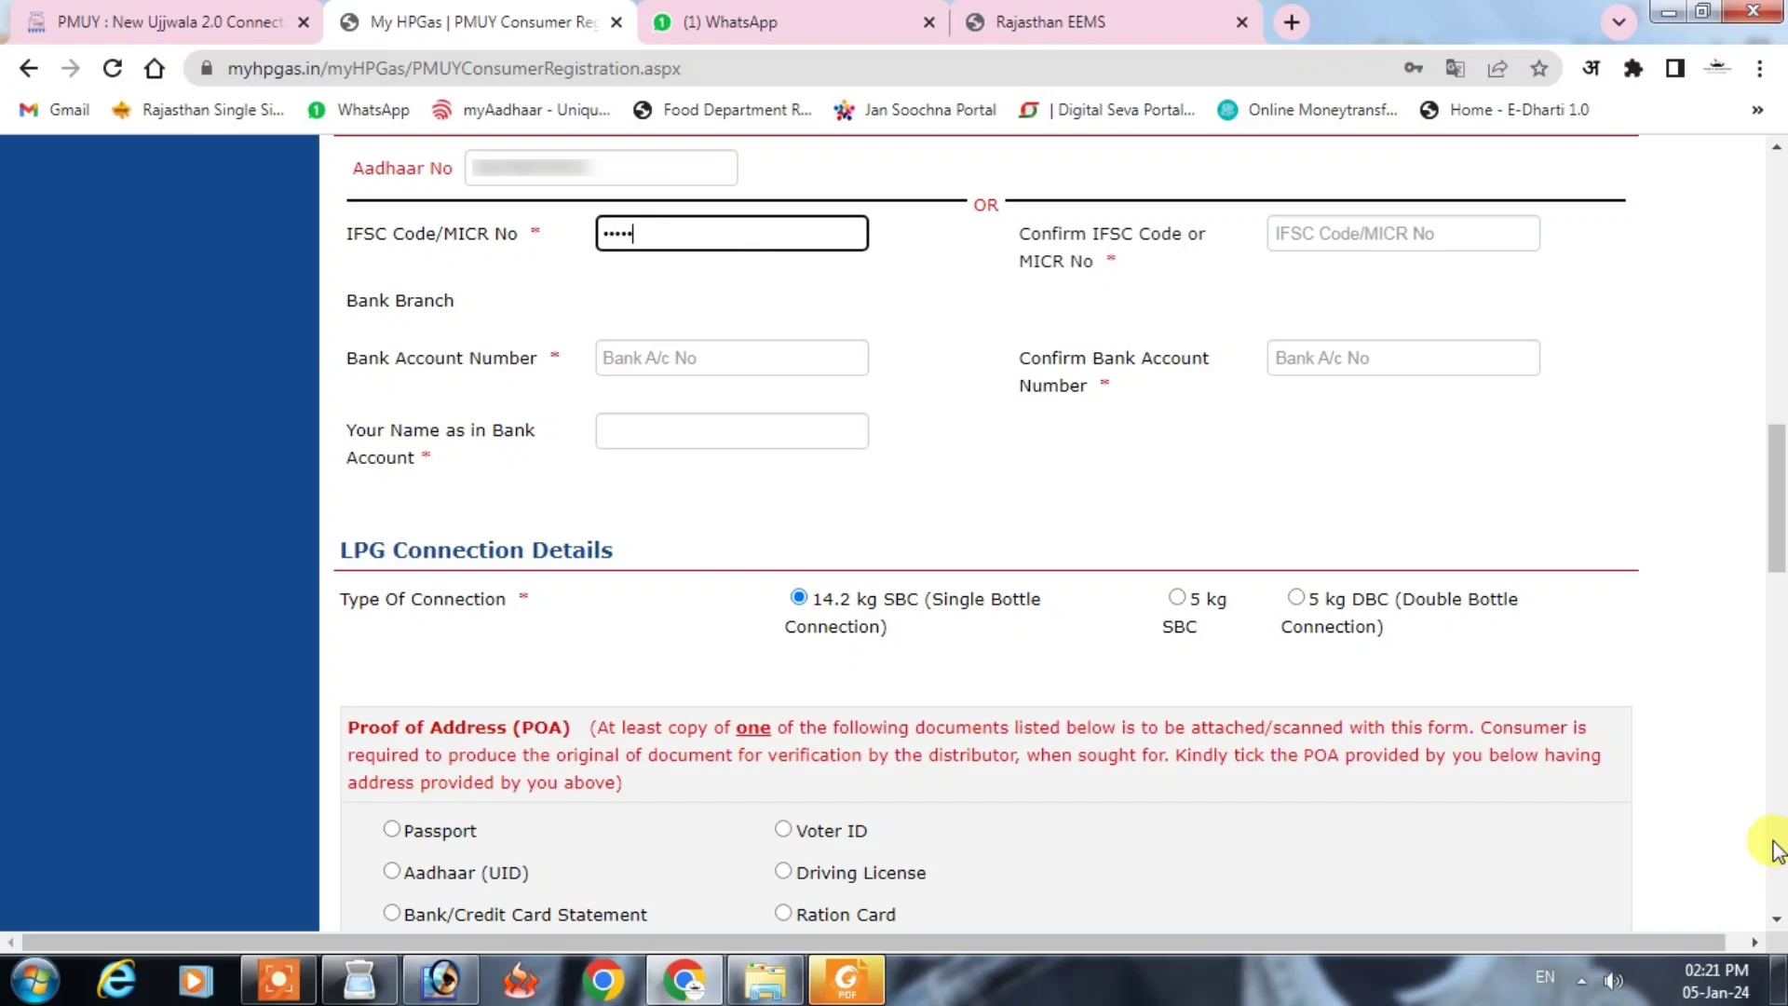
type("••••")
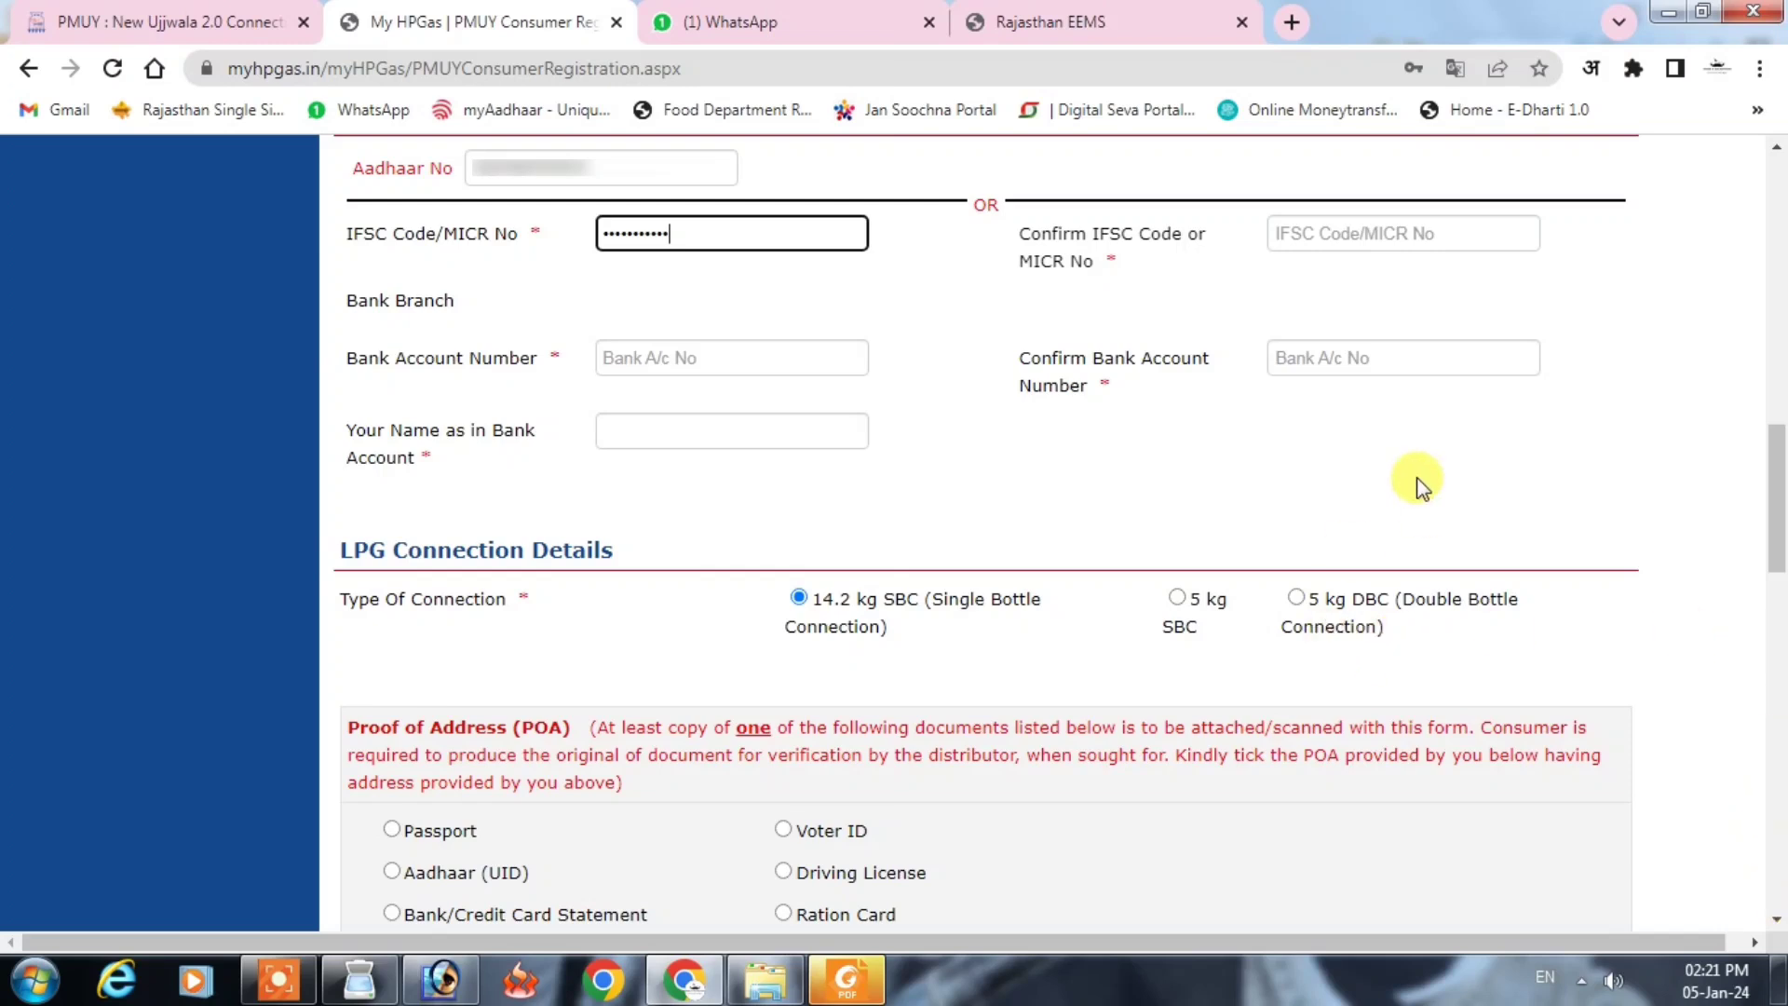
left_click(1316, 225)
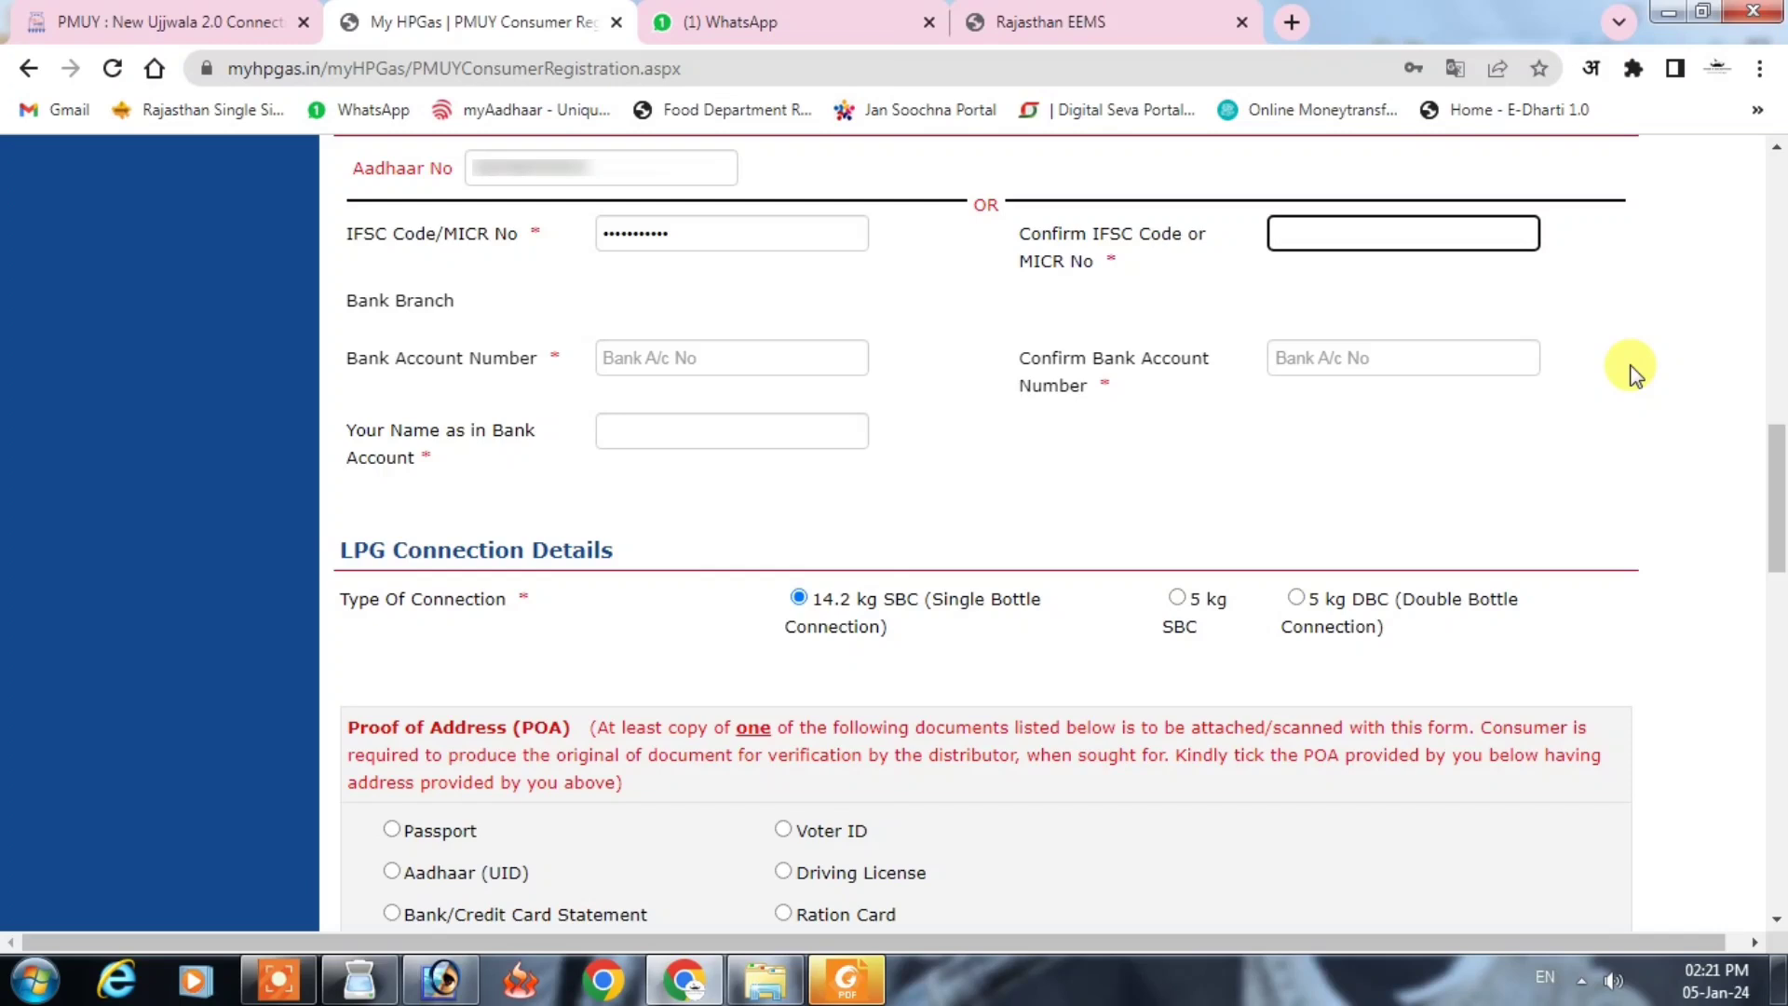
type("SBIN")
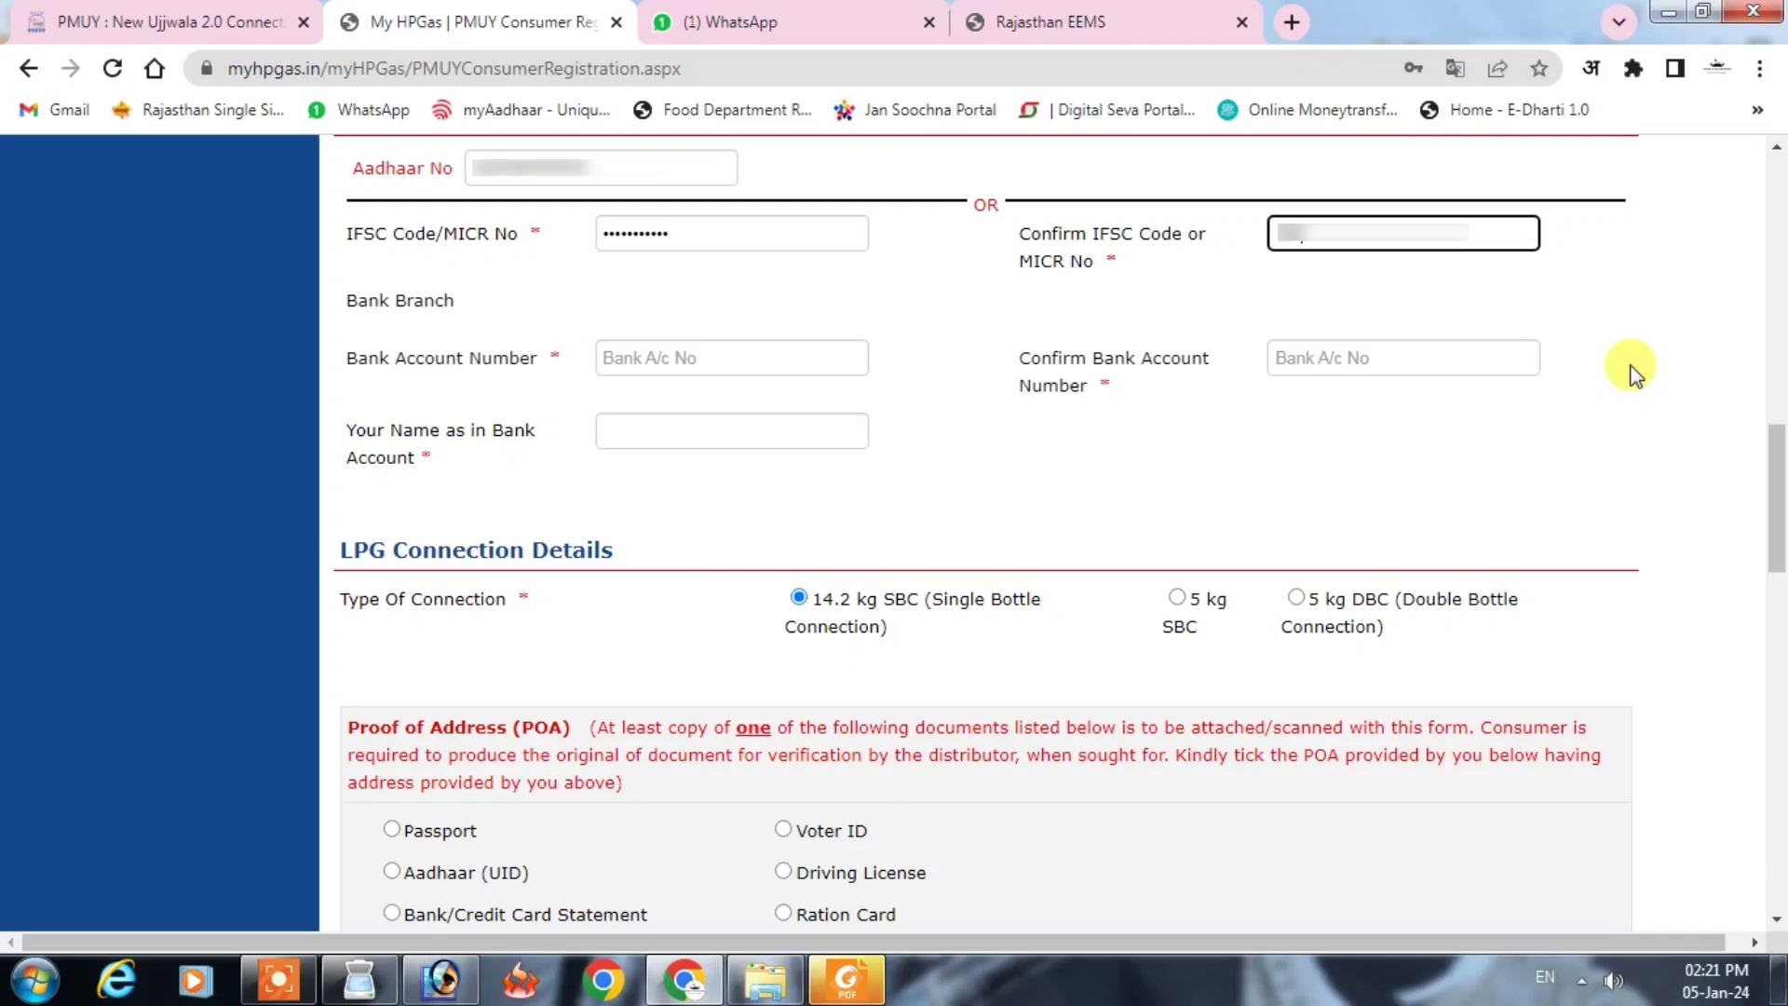
type("012345")
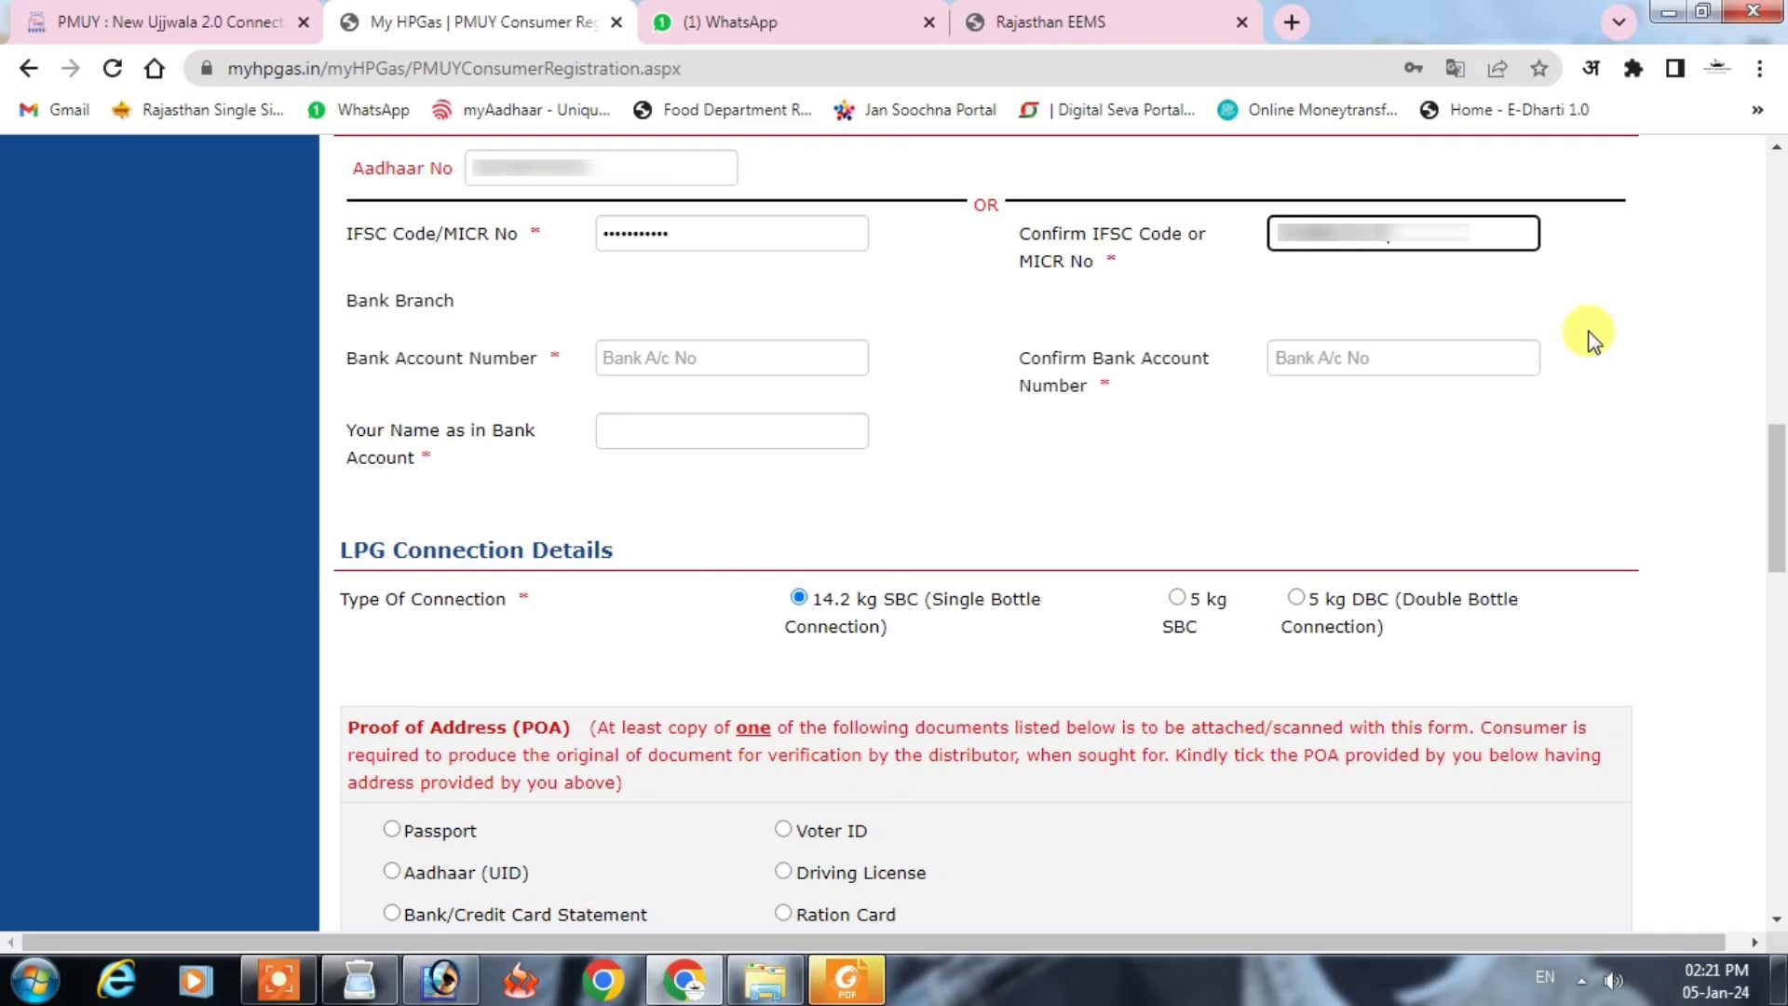
left_click(1588, 285)
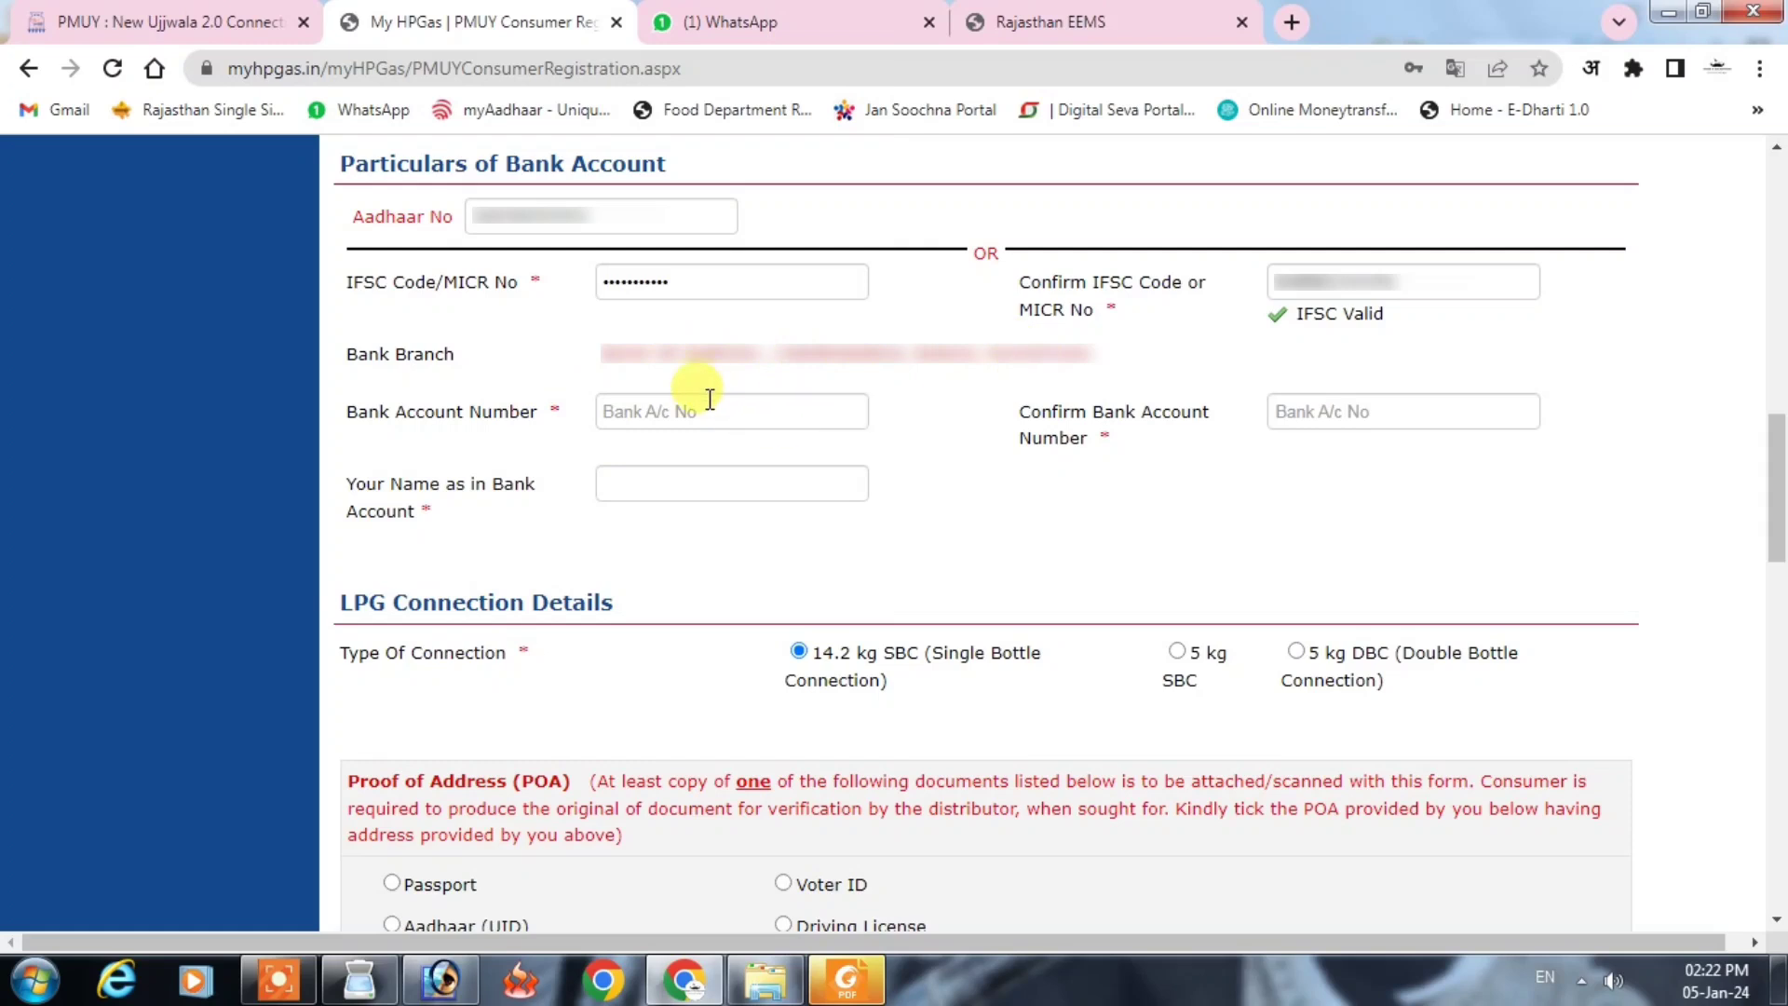
Step: Enter the bank account number and its confirmation
left_click(716, 411)
type("••")
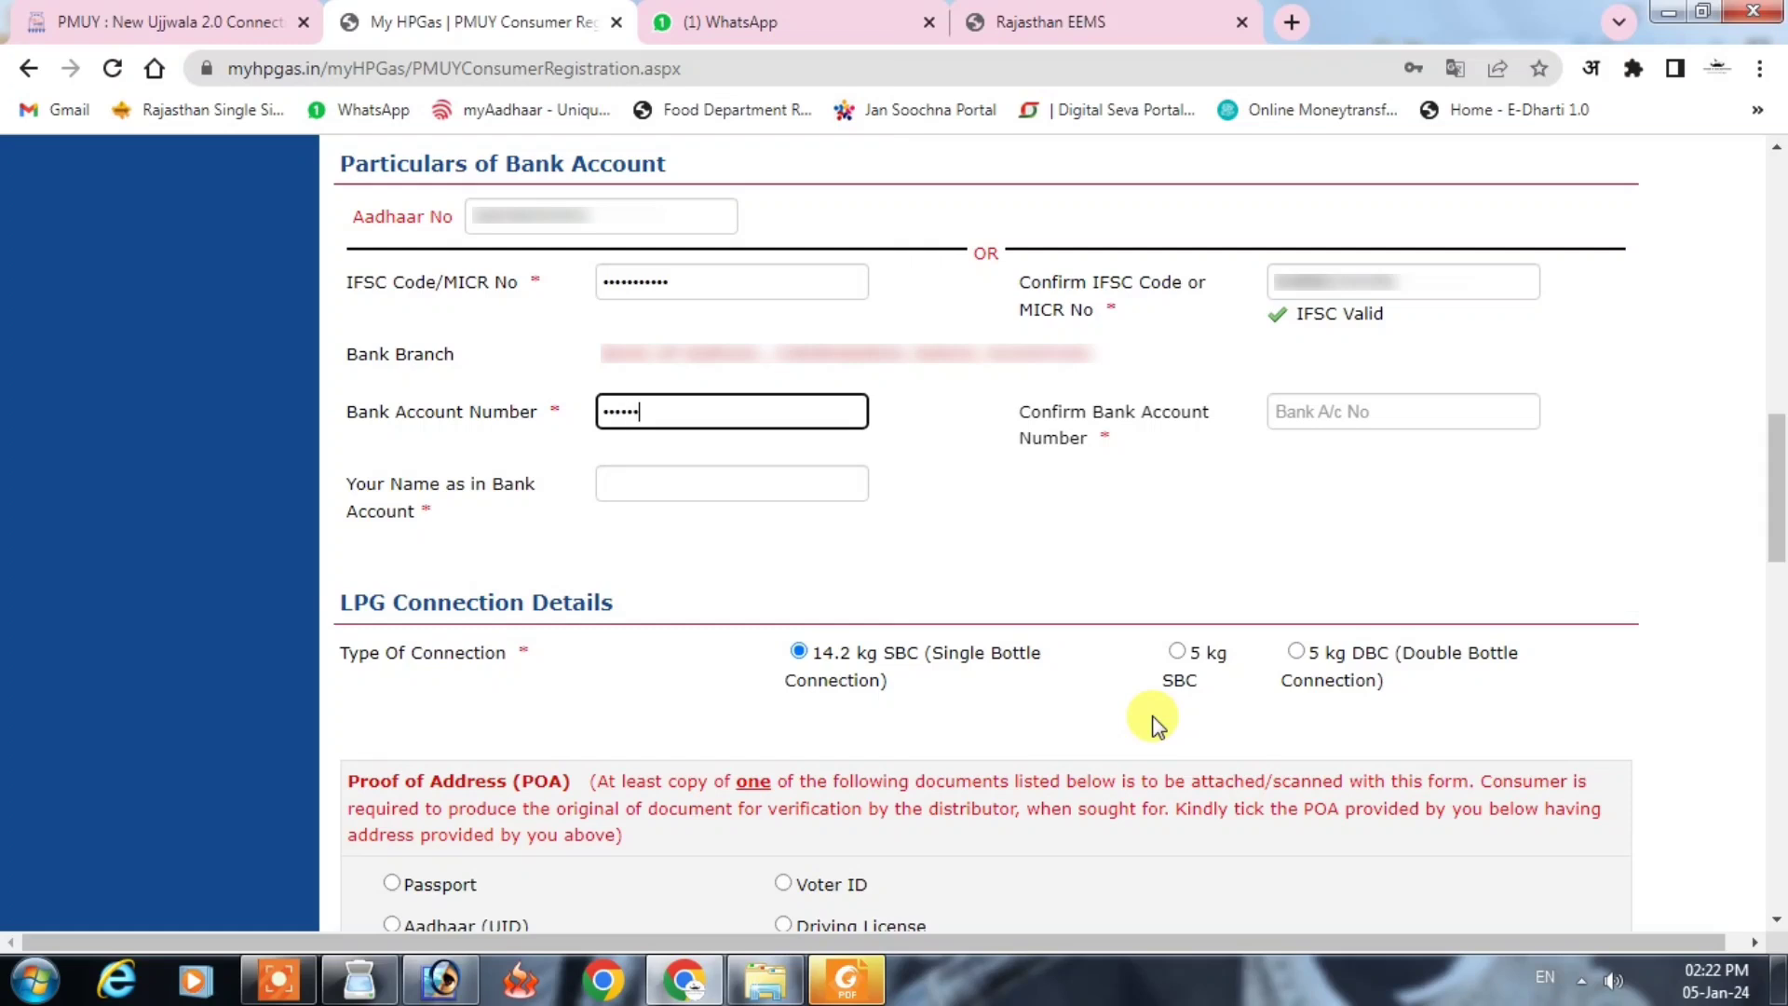
type("••••••••")
left_click(1290, 410)
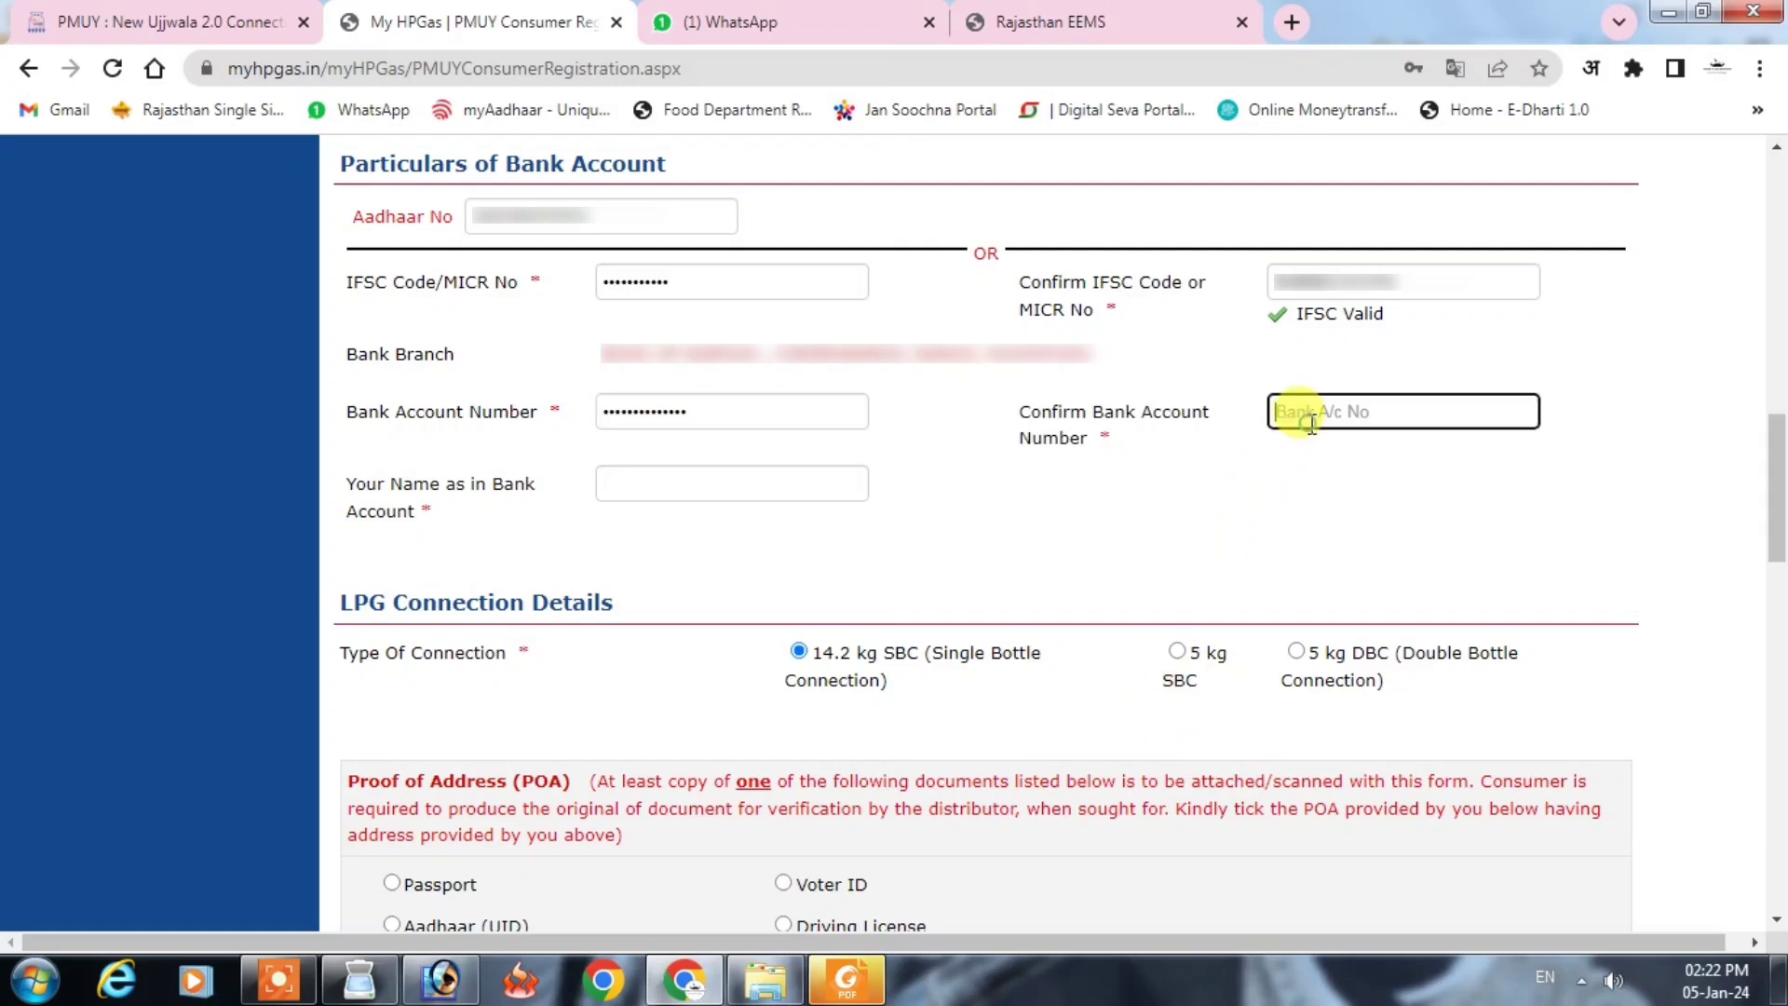
key("ctrl+v")
type("••••••")
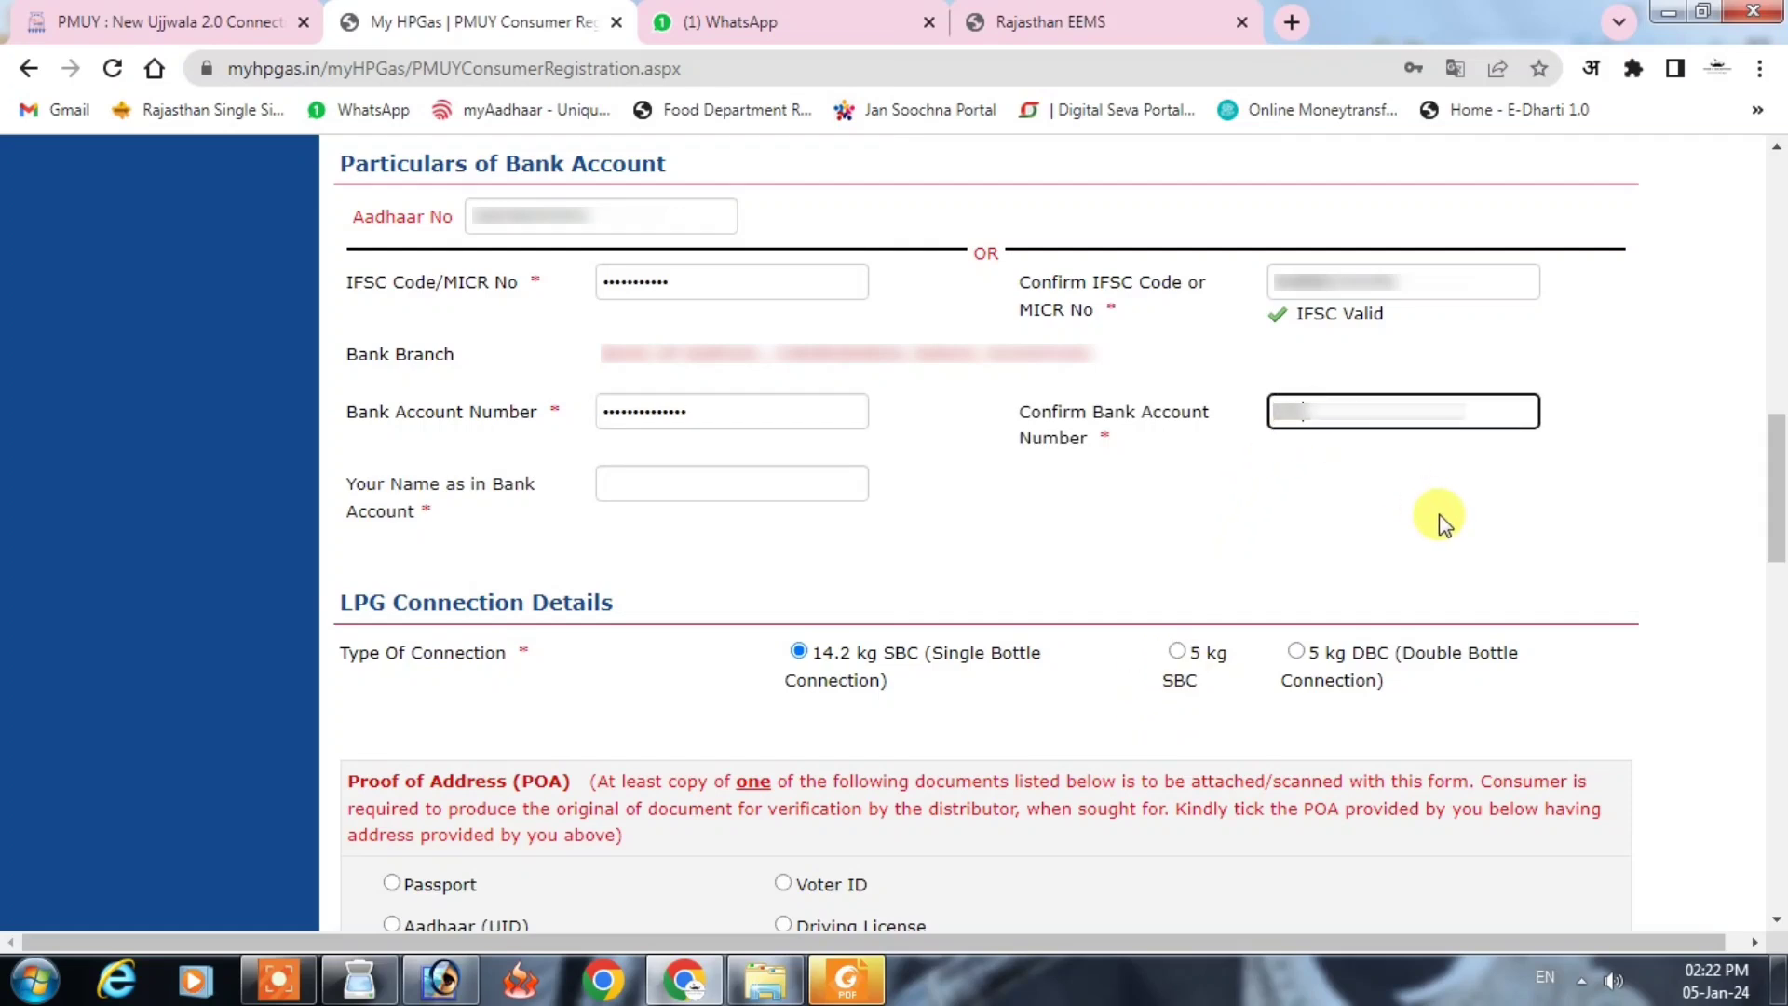
type("••••••••••")
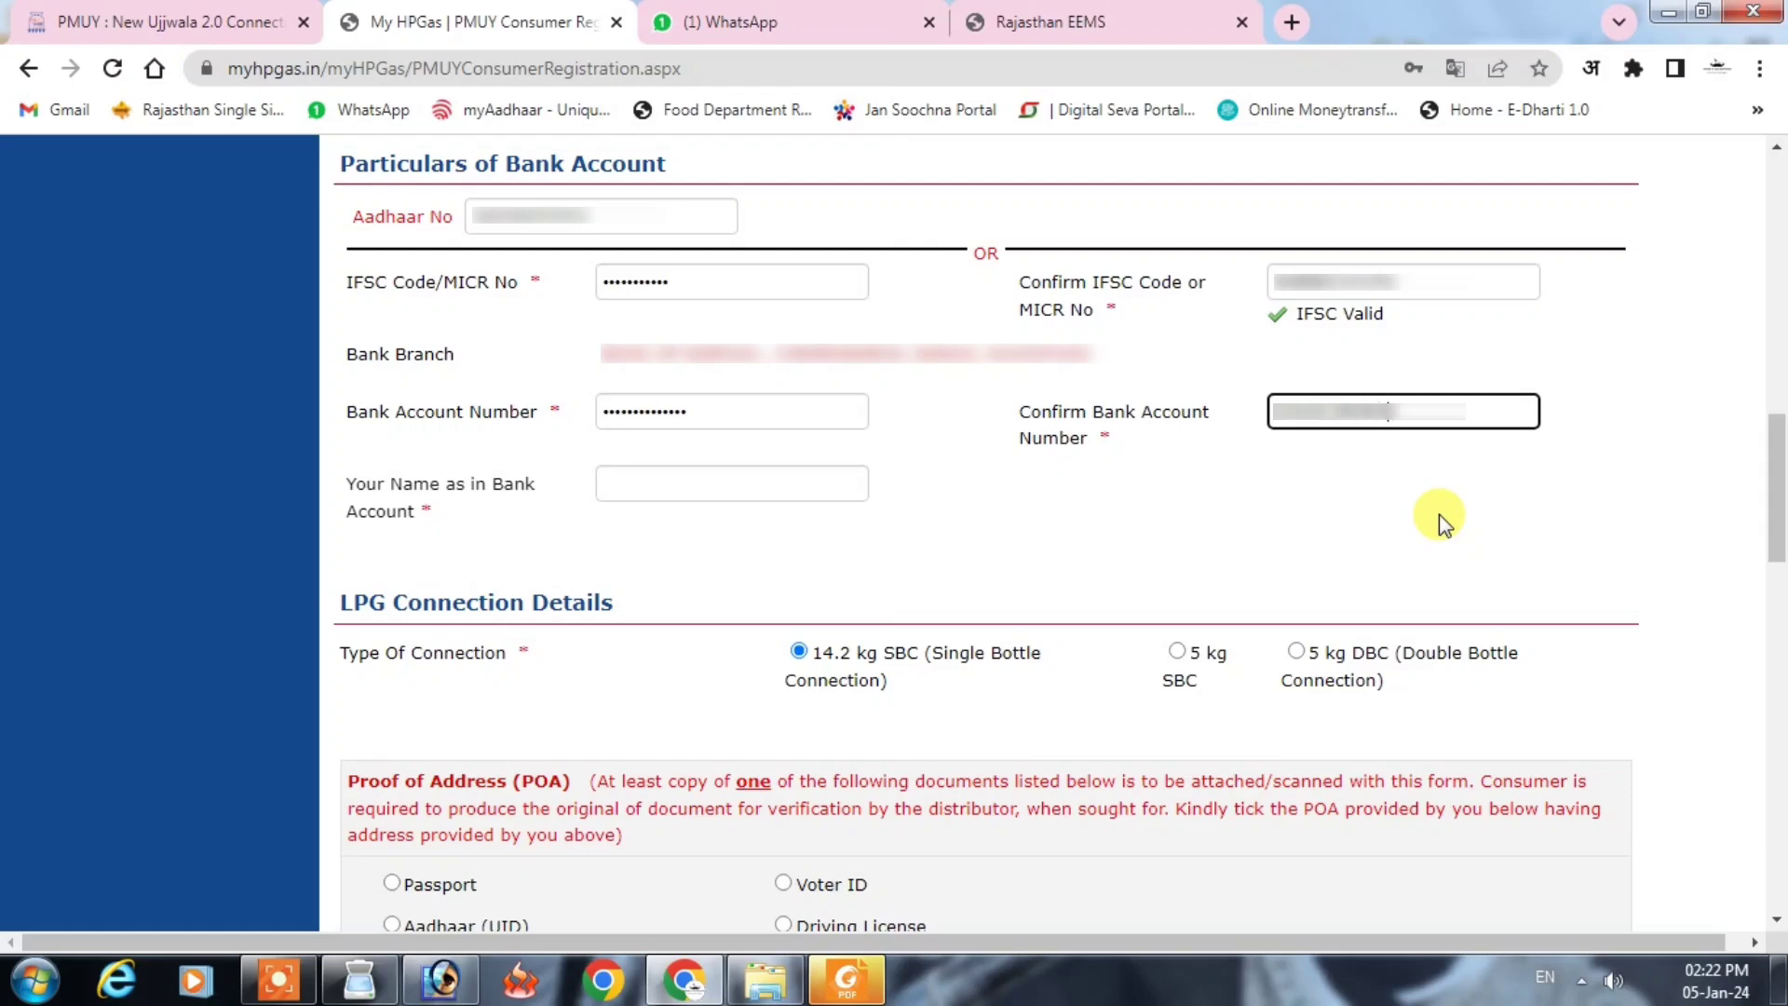
left_click(1439, 514)
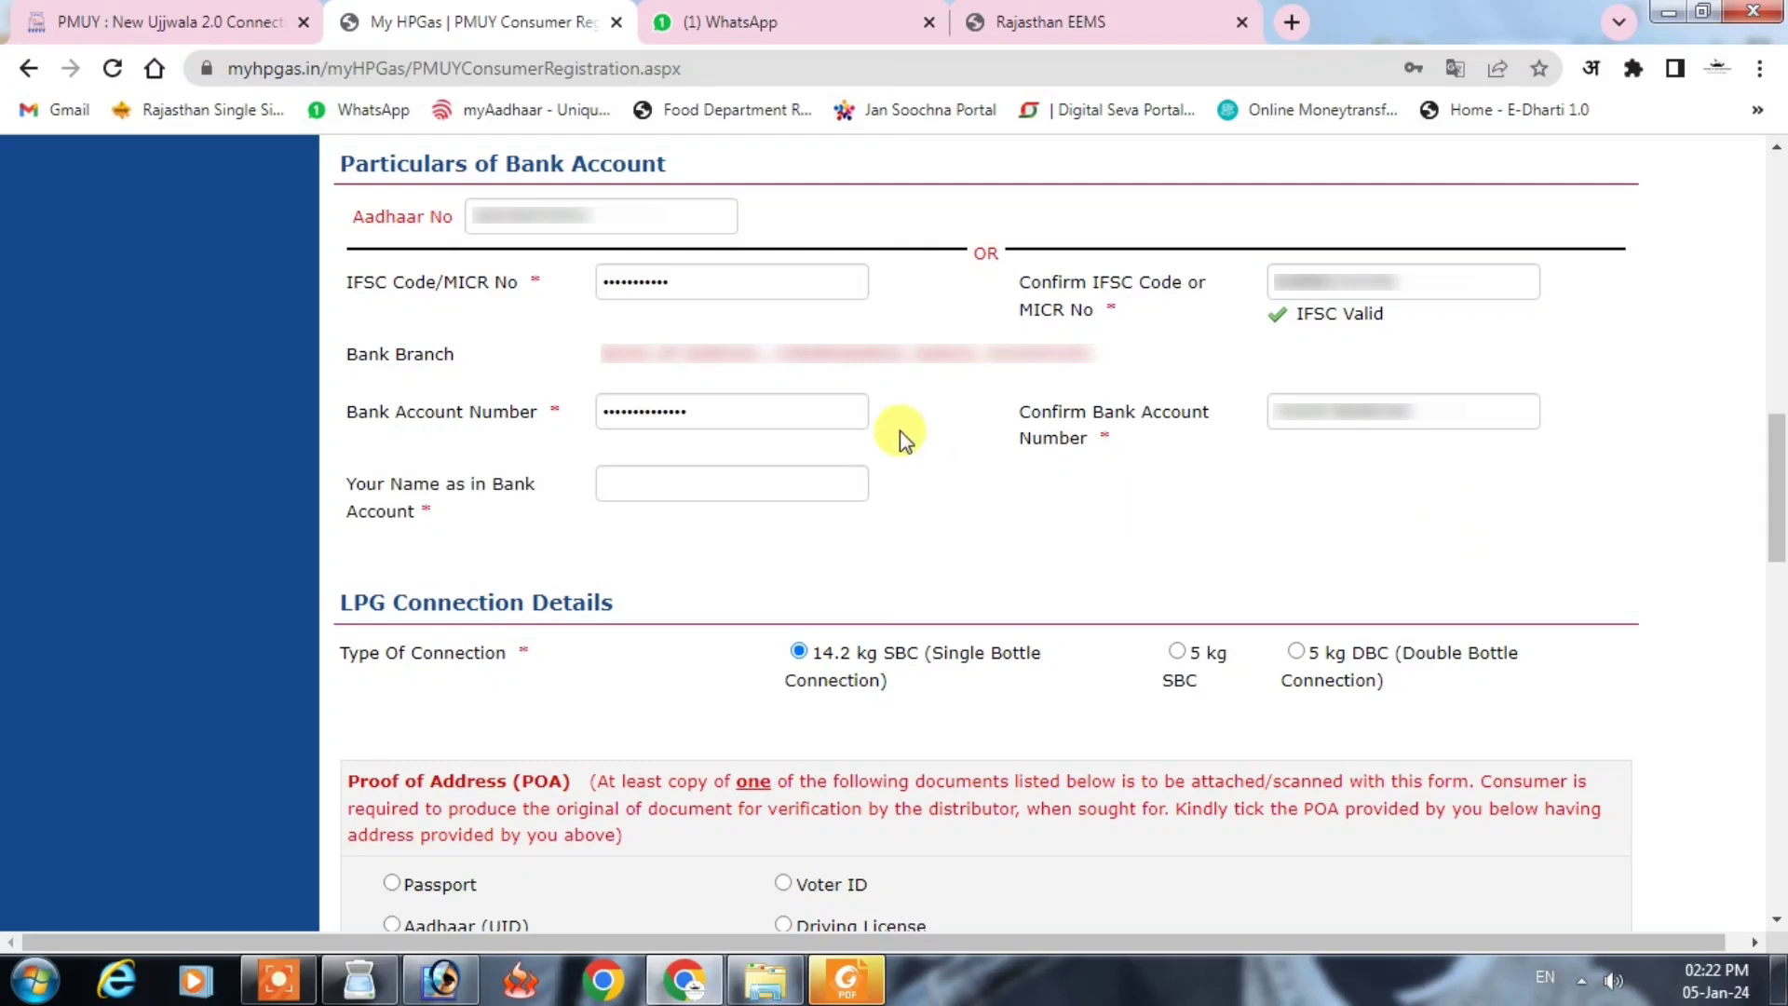
Step: Fill in the account holder's name as in the bank account
left_click(699, 476)
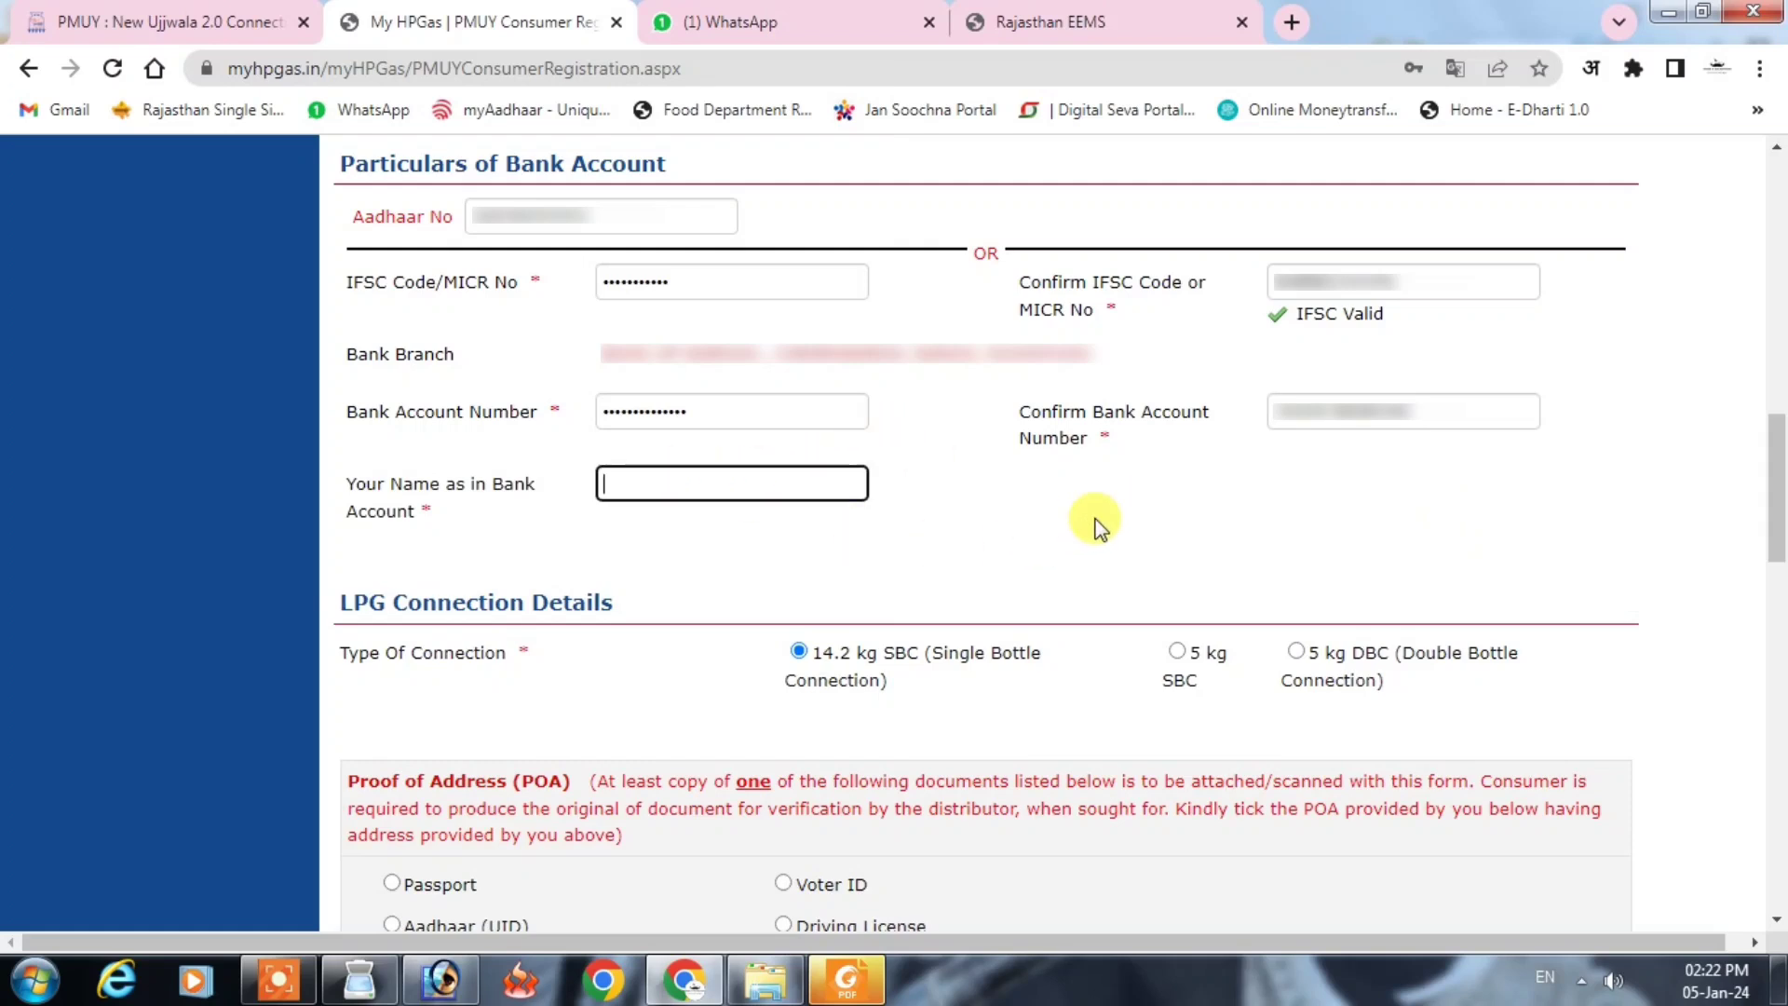
type("Mohan")
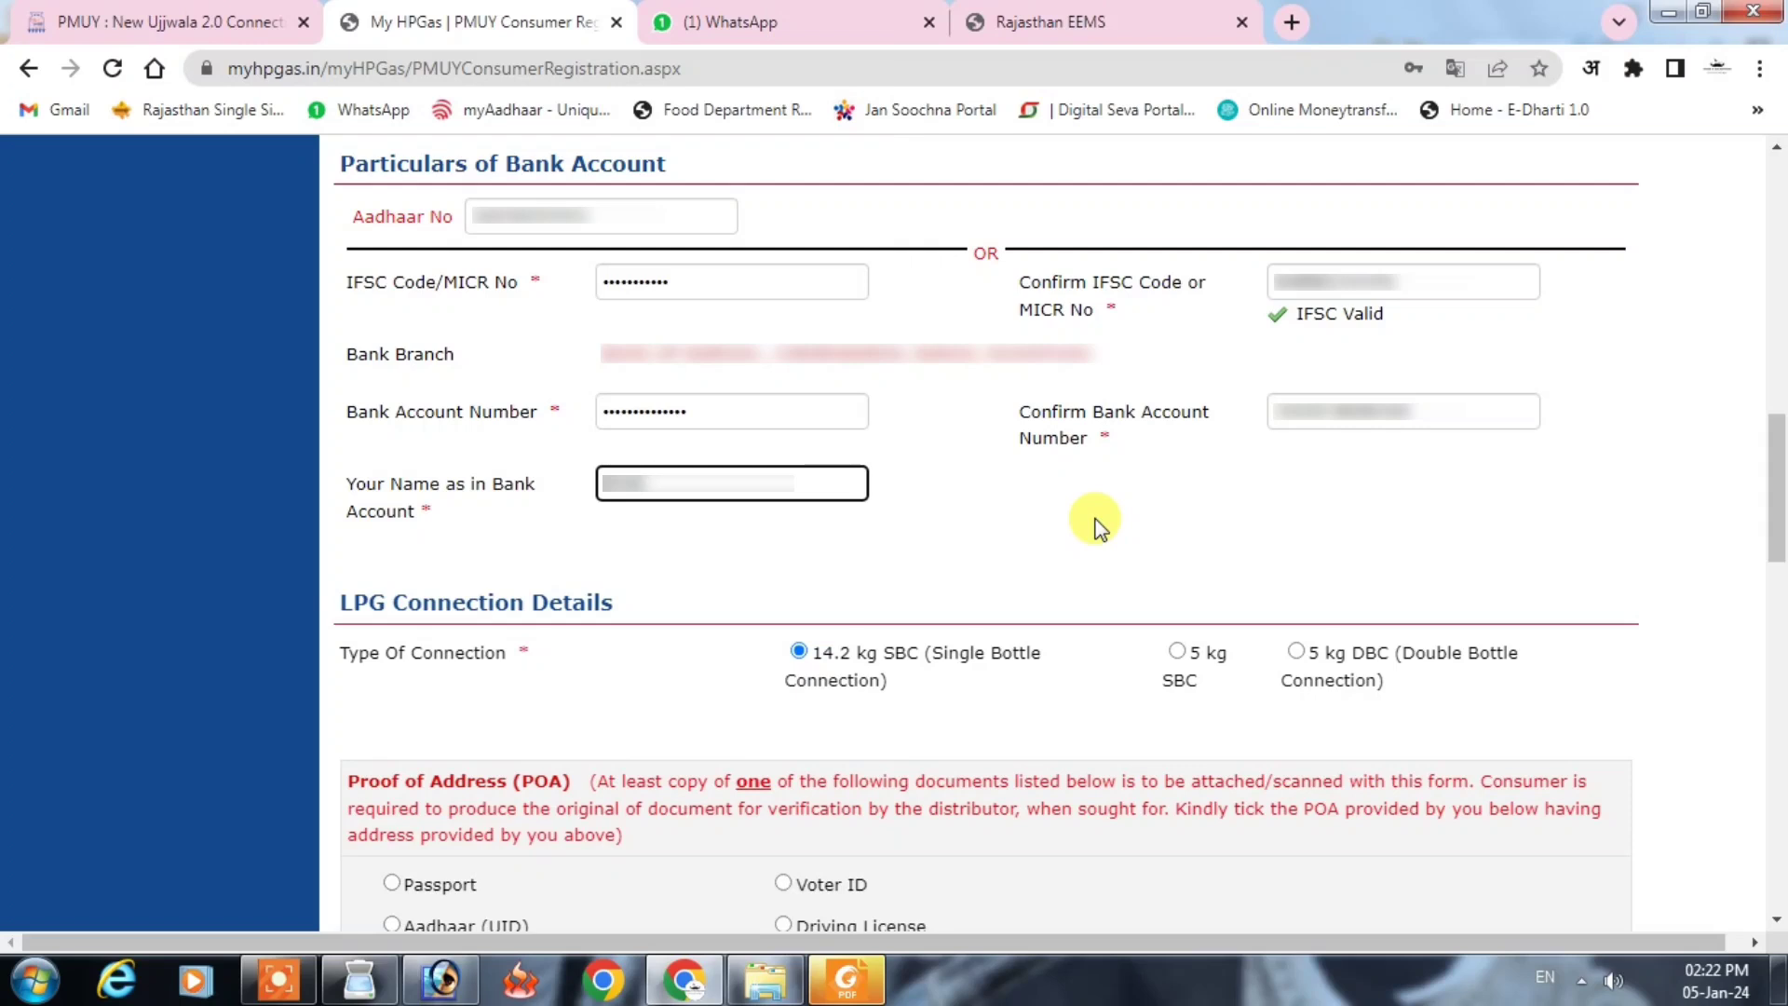
left_click(1095, 521)
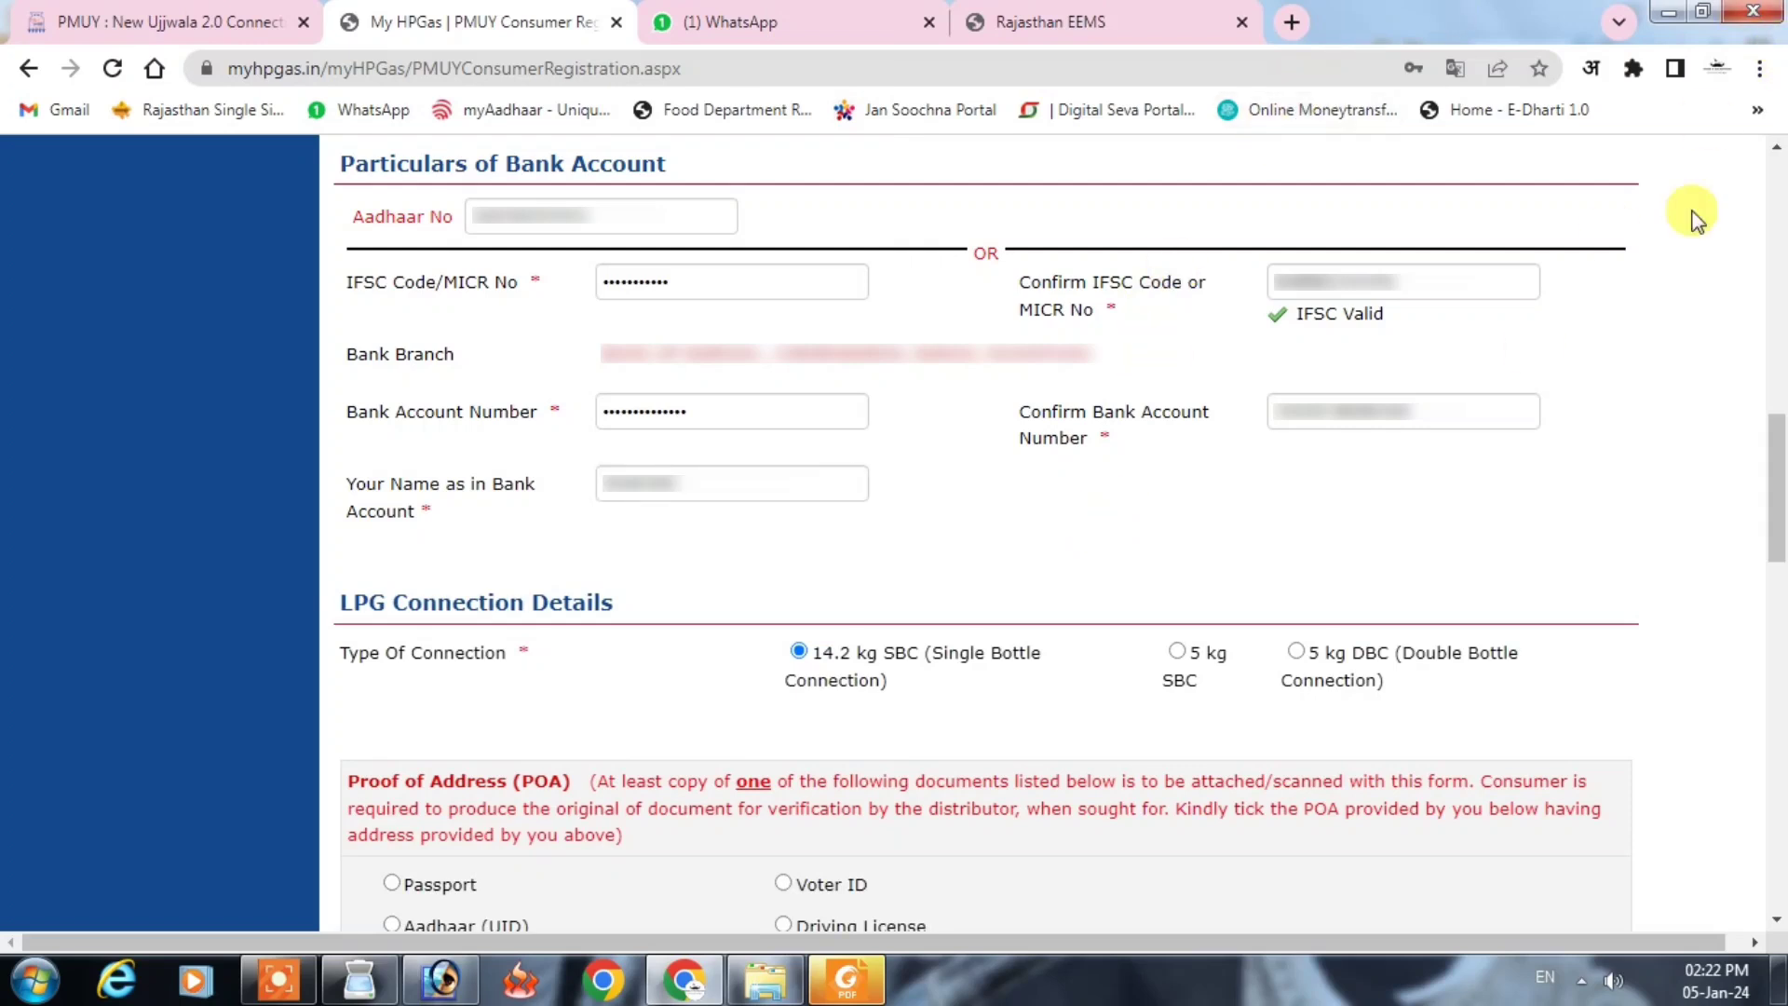
Step: Select Ration Card as proof of address and paste in its address proof ID
left_click_drag(1779, 511, 1779, 633)
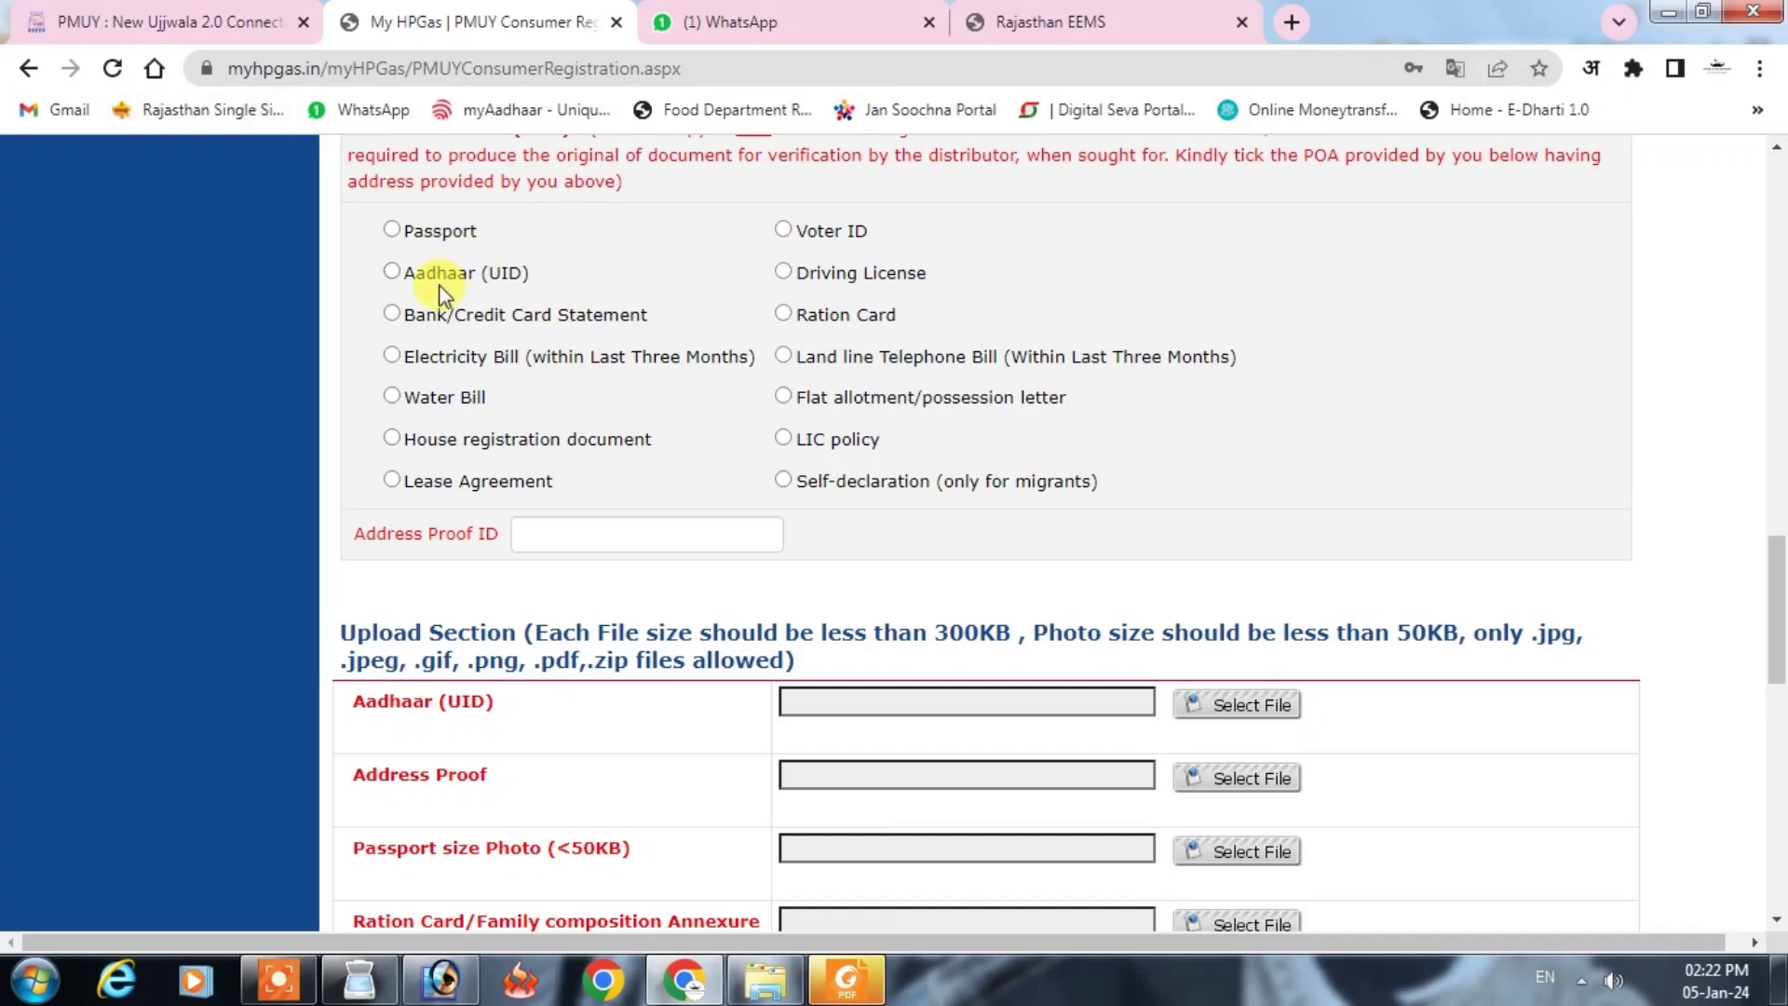
left_click(784, 316)
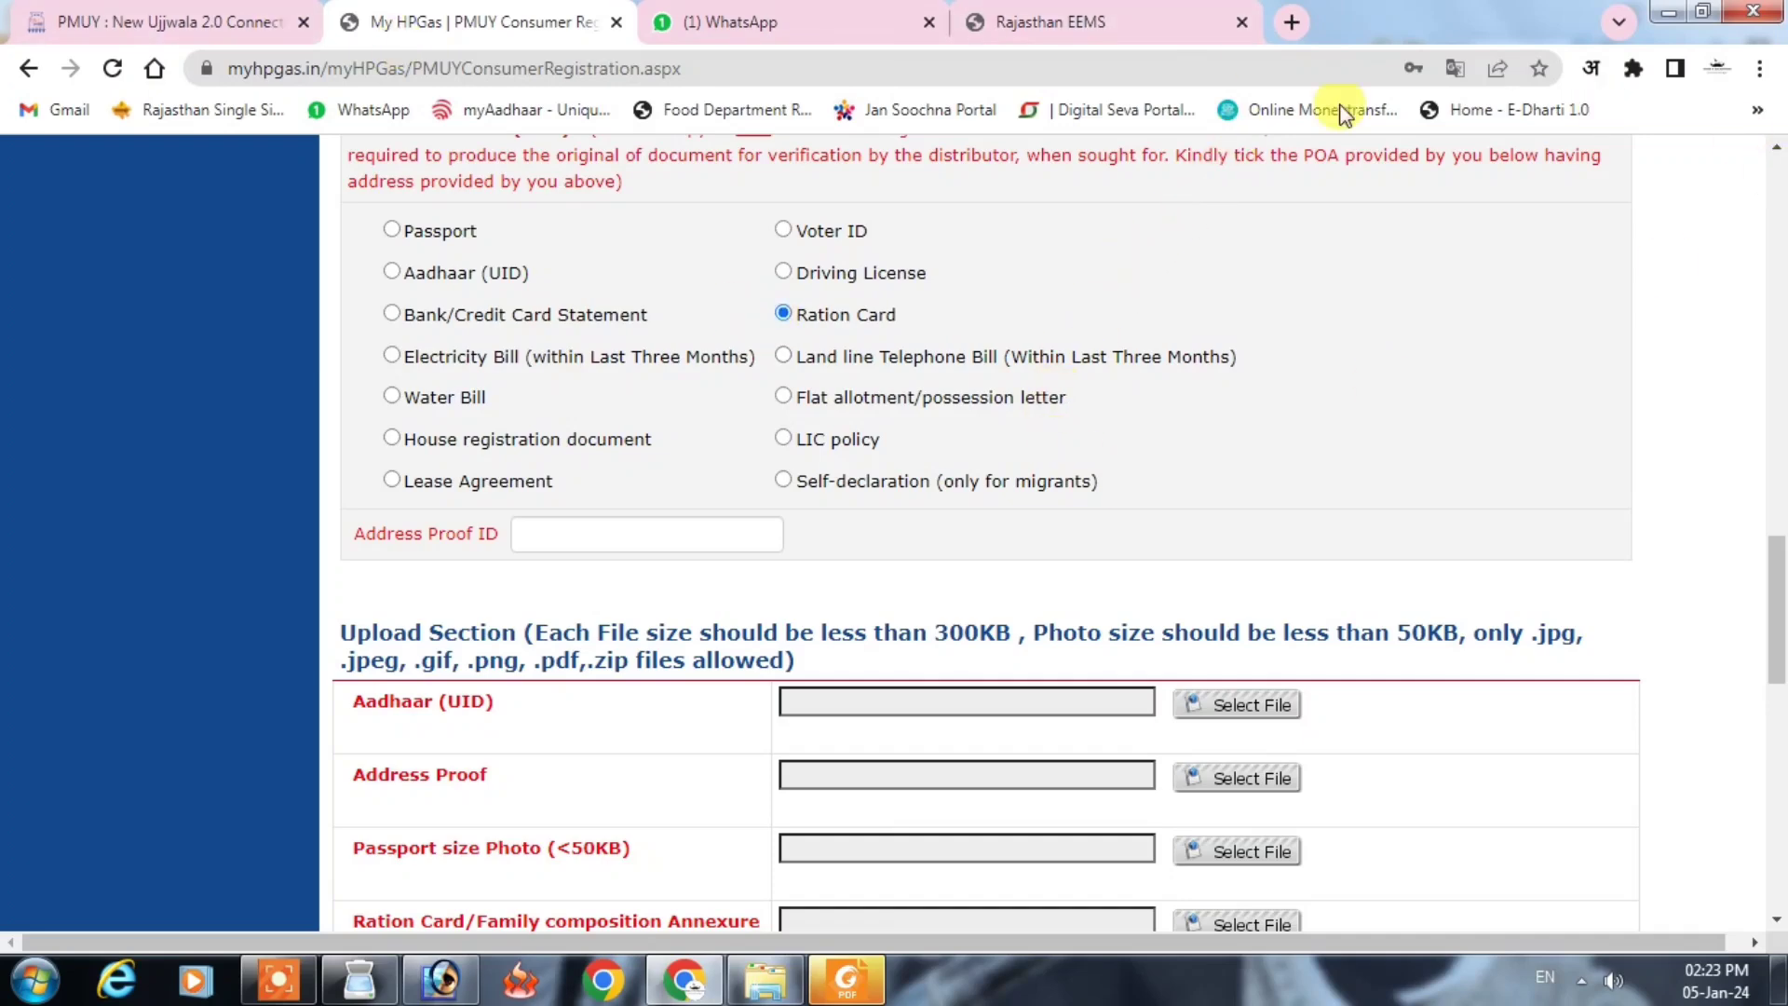
left_click(589, 533)
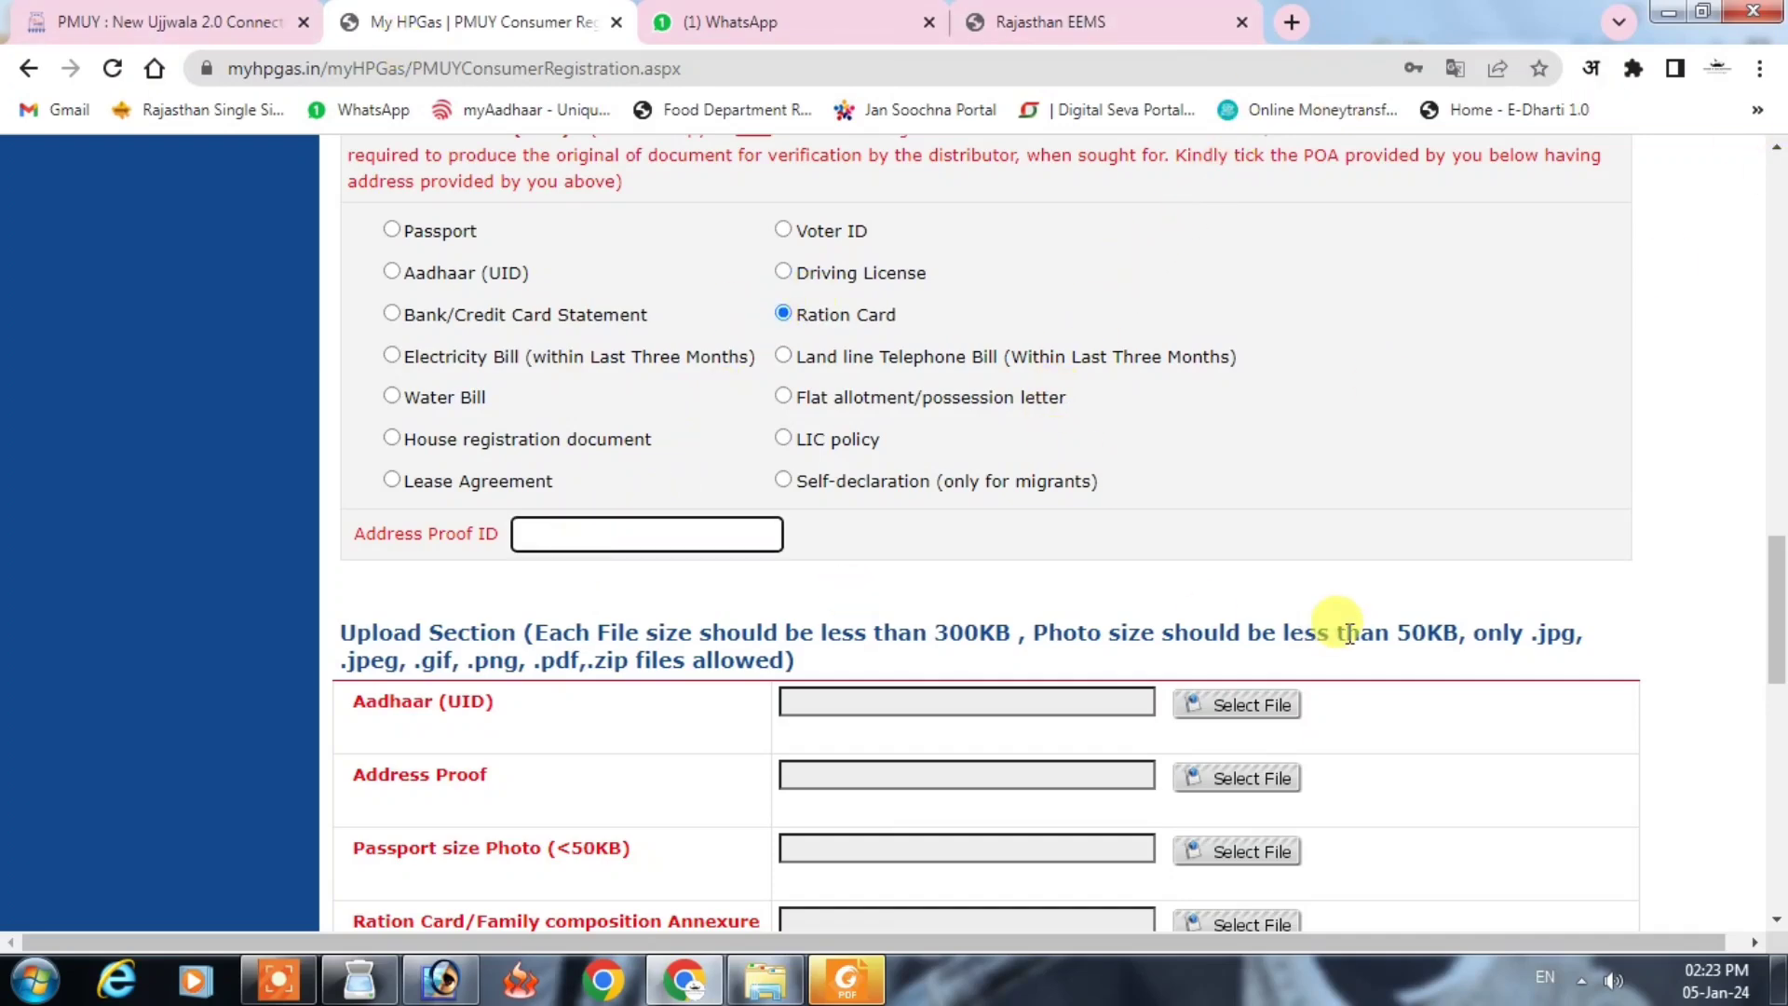
key("ctrl+v")
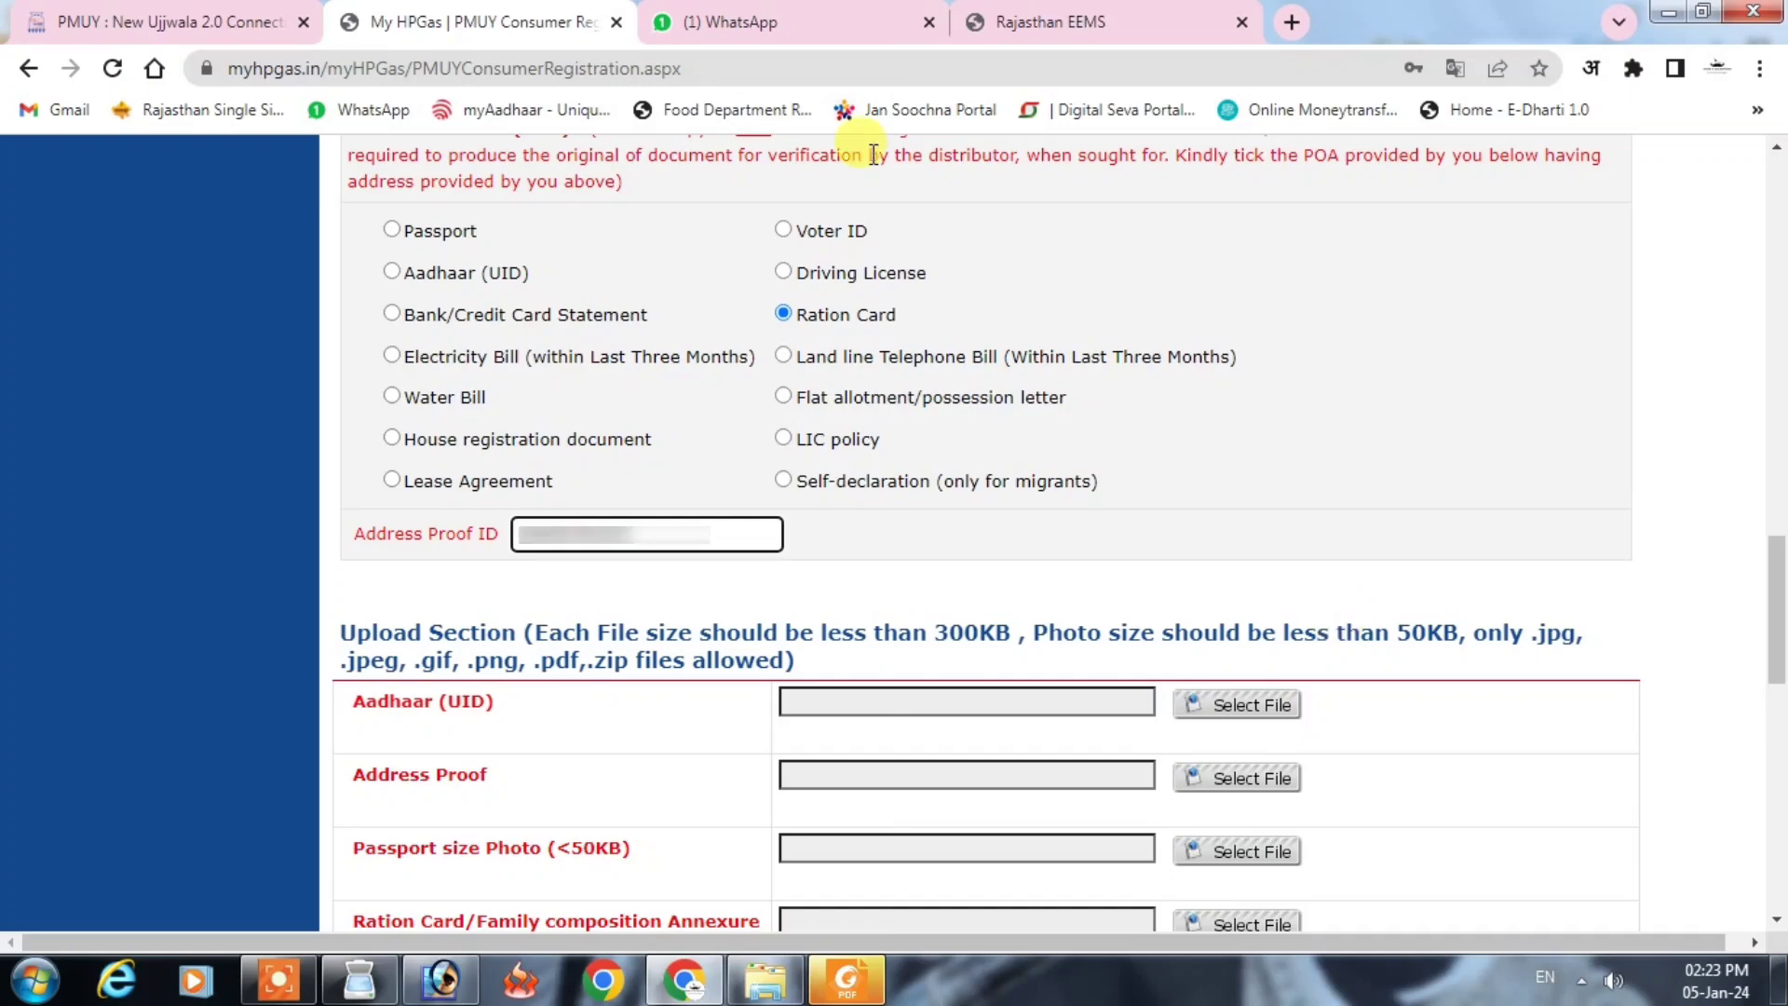
left_click(1192, 559)
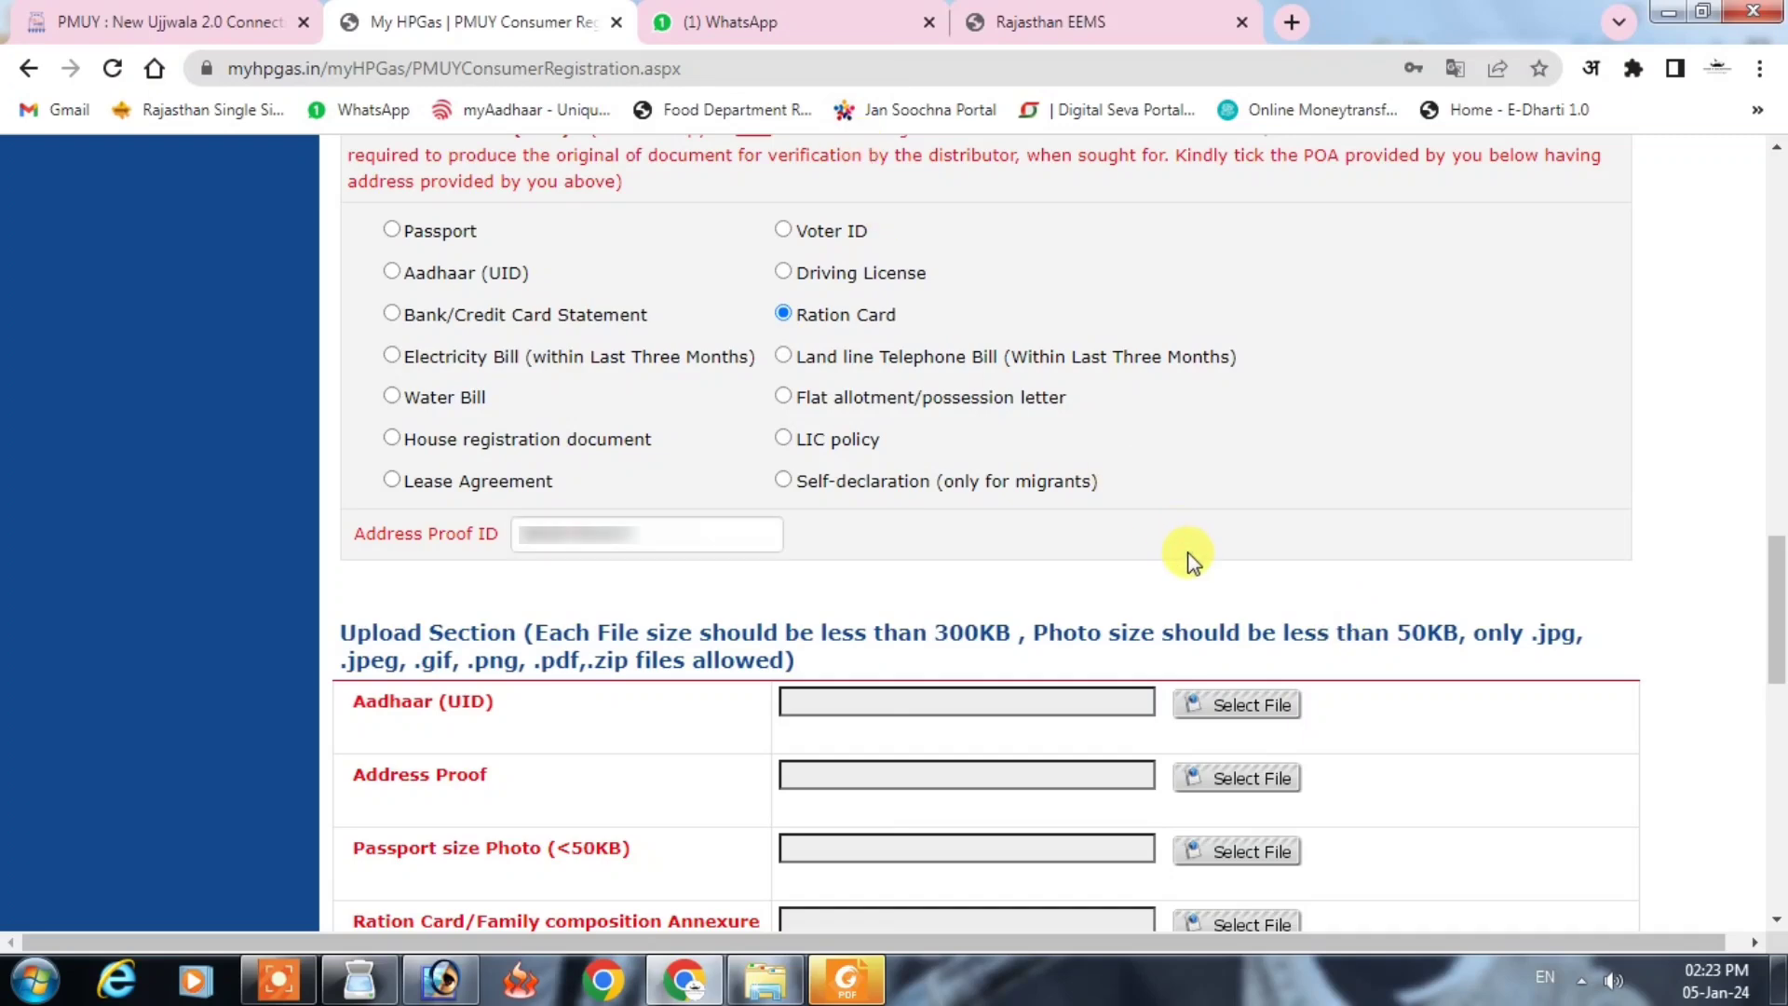
scroll(1188, 545, "down", 5)
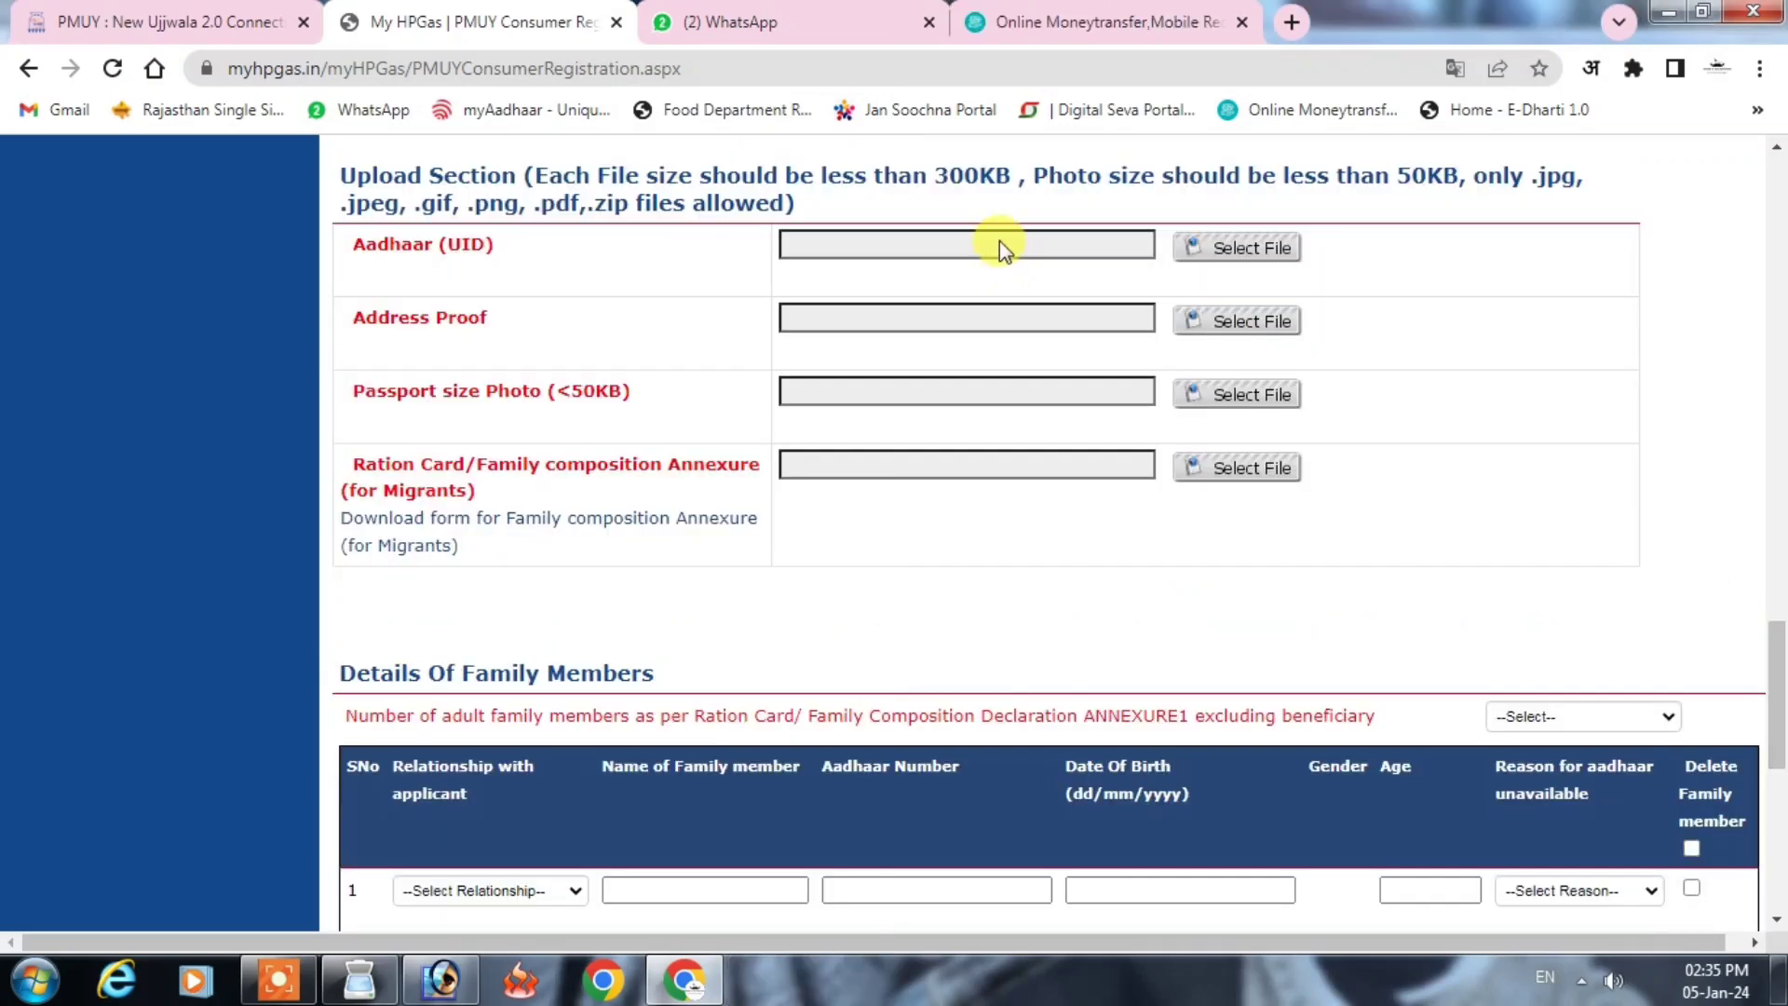
Step: Attach Card.JPG for the Aadhaar document and photo.jpg as the passport size photo
left_click(997, 240)
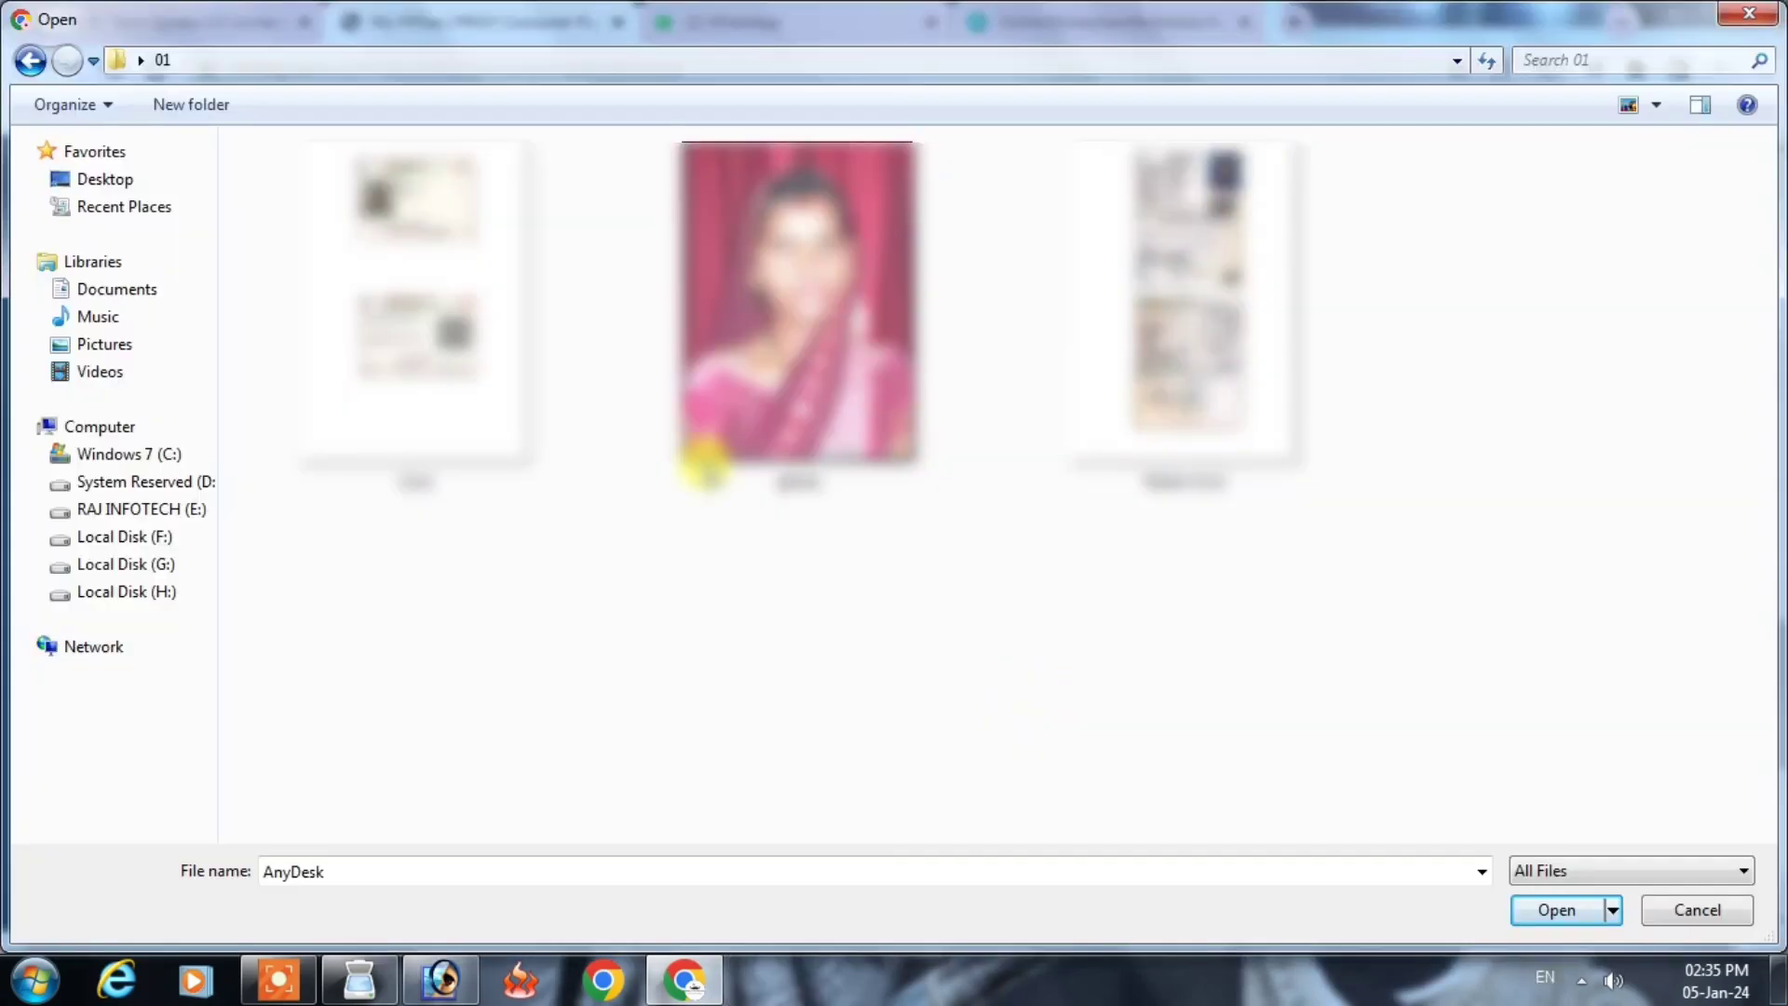
double_click(452, 247)
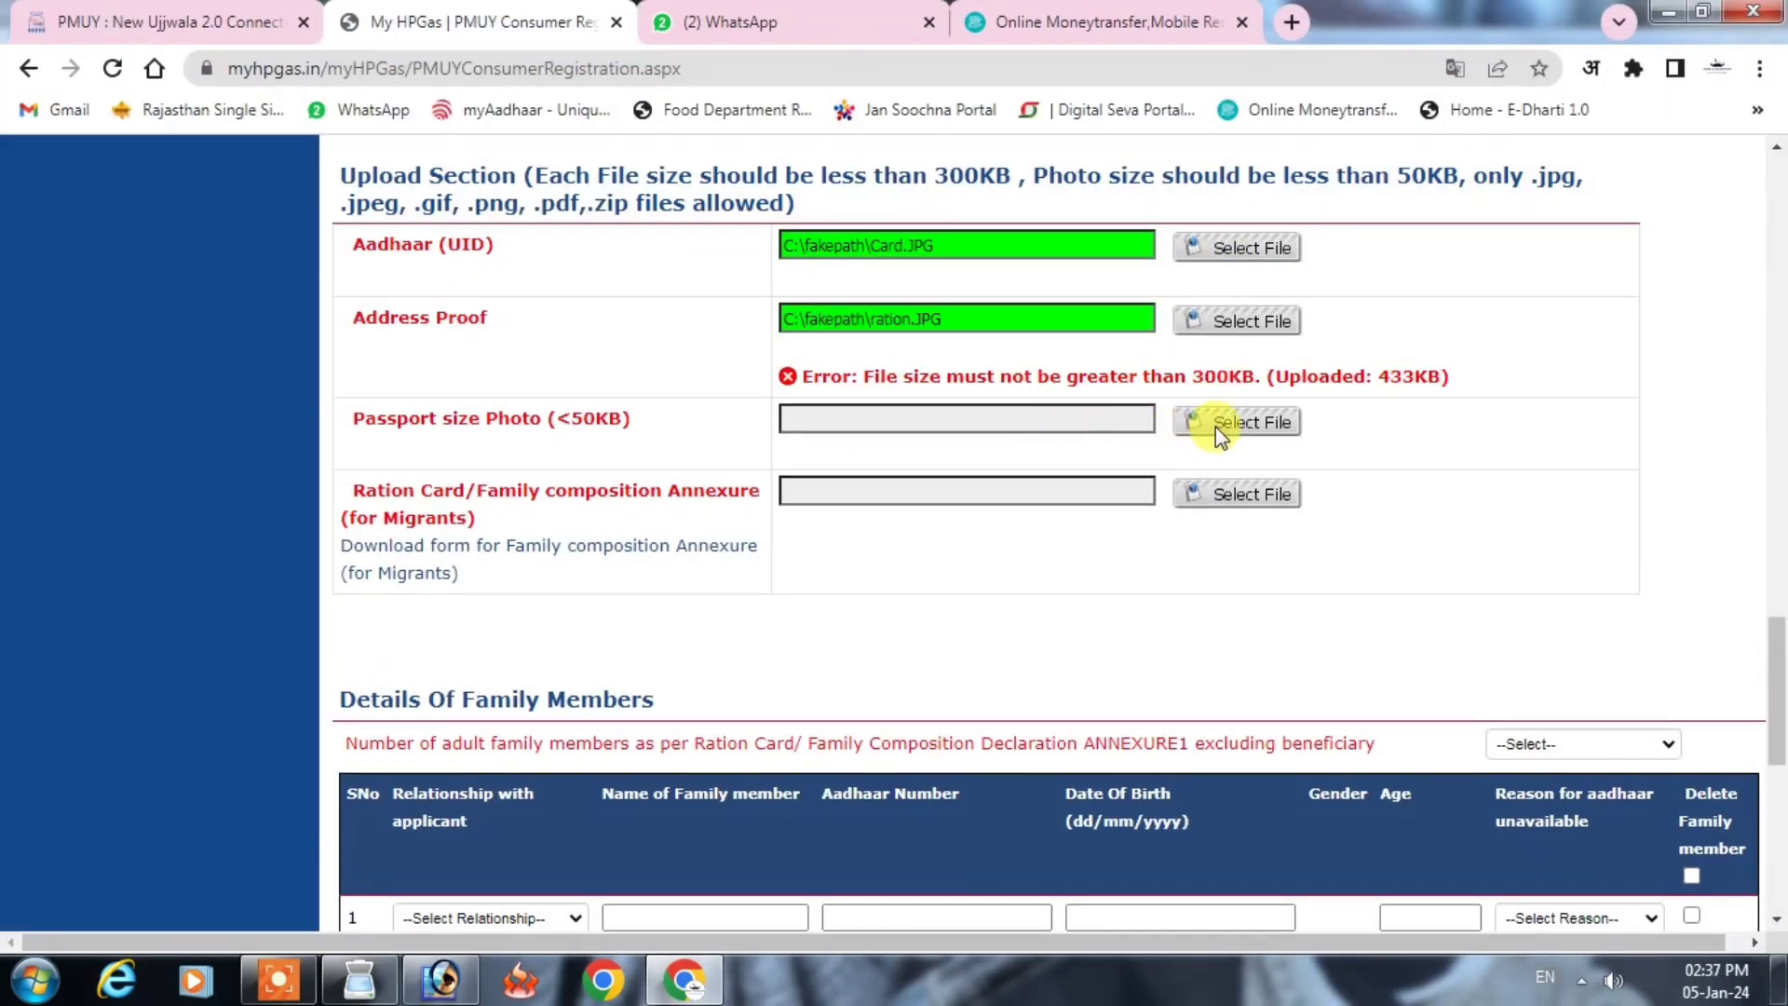
left_click(1216, 427)
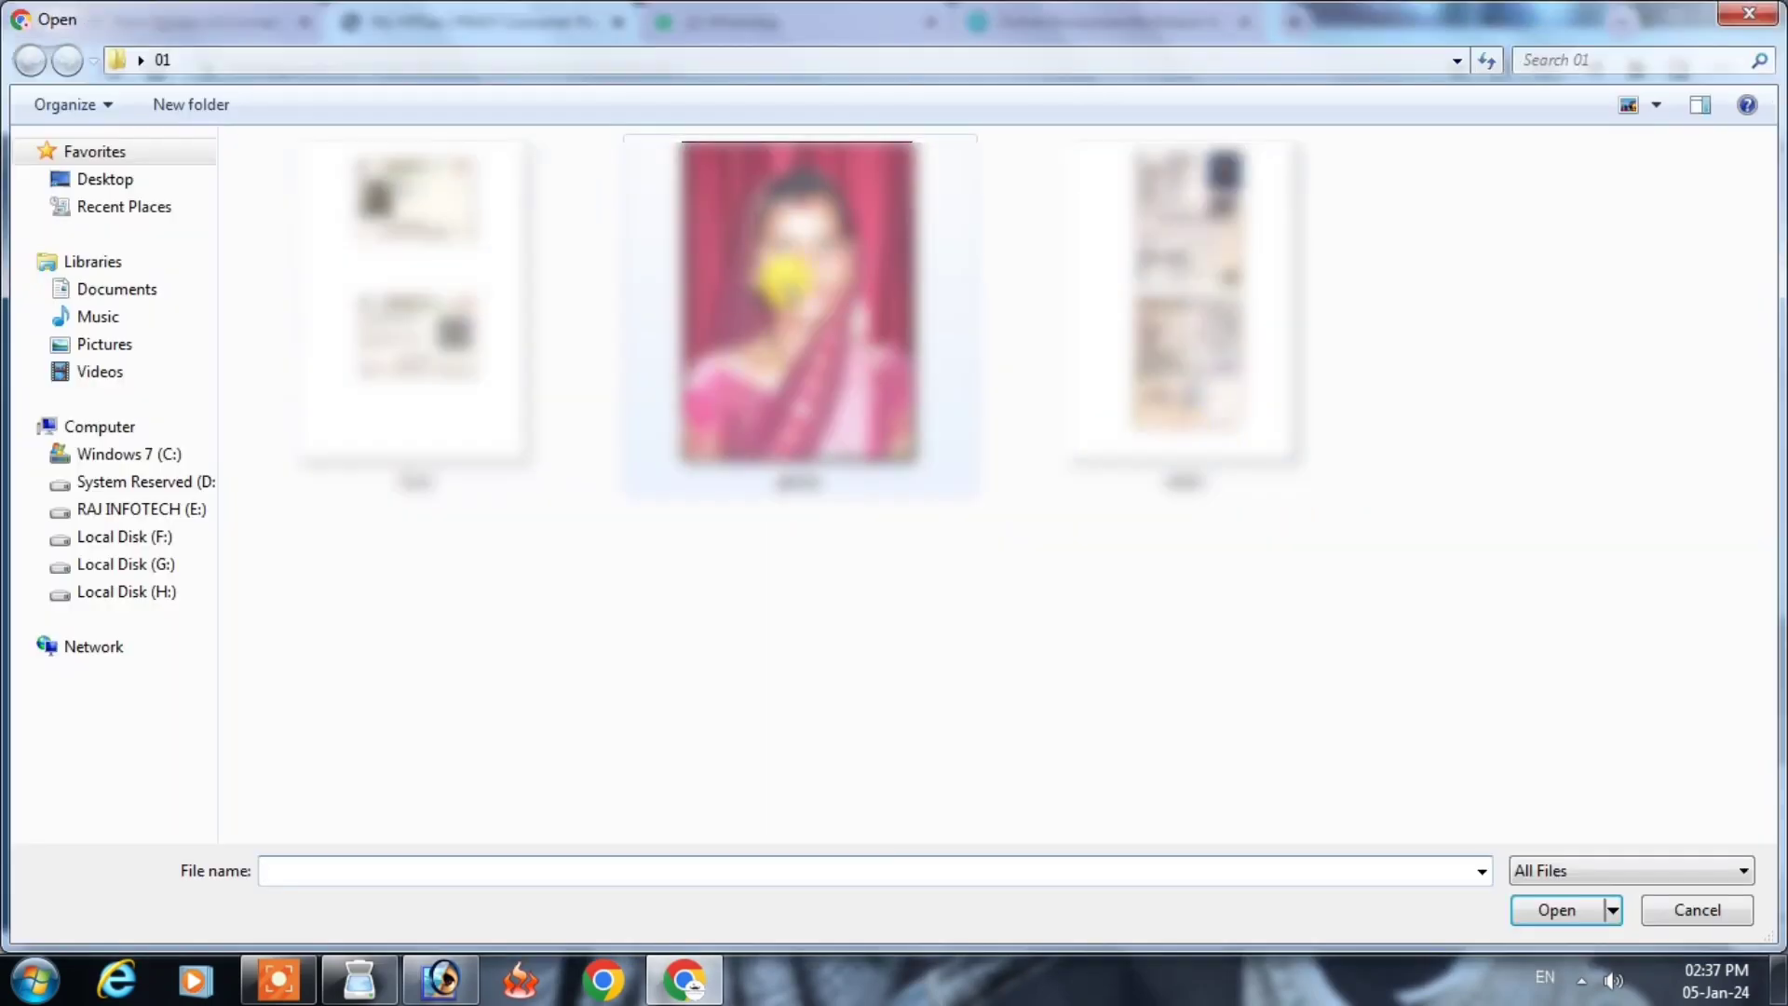
double_click(788, 279)
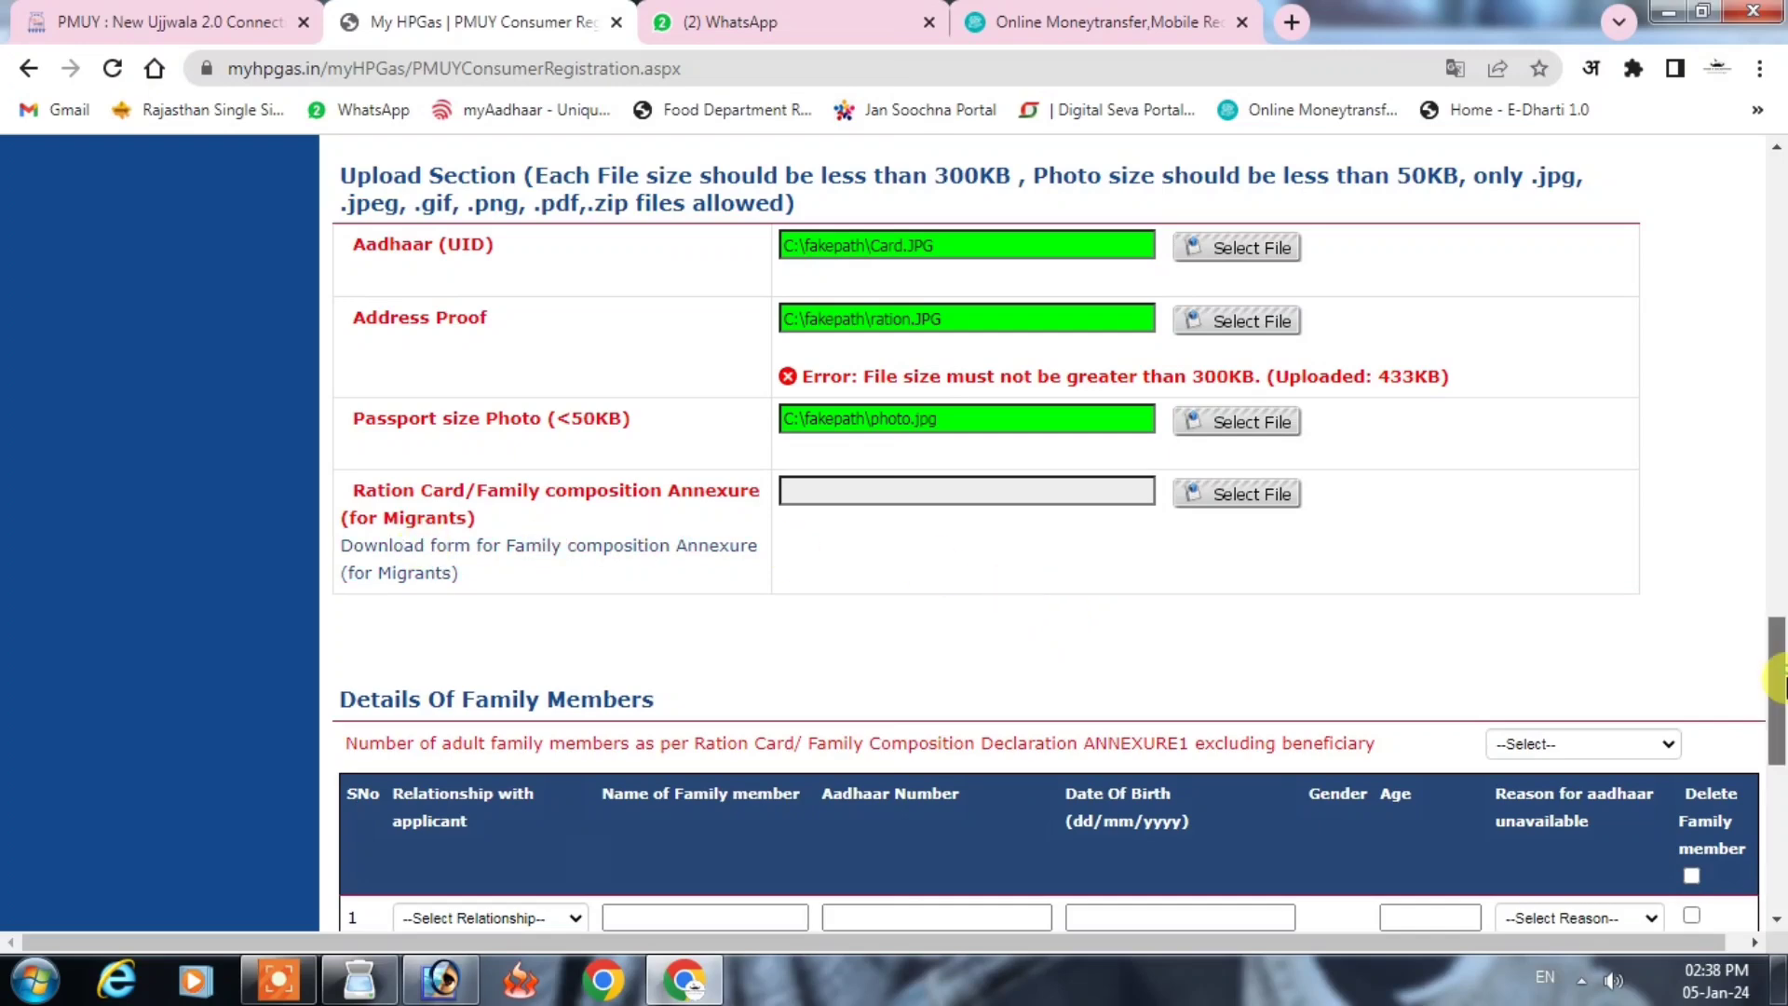
scroll(1779, 679, "down", 5)
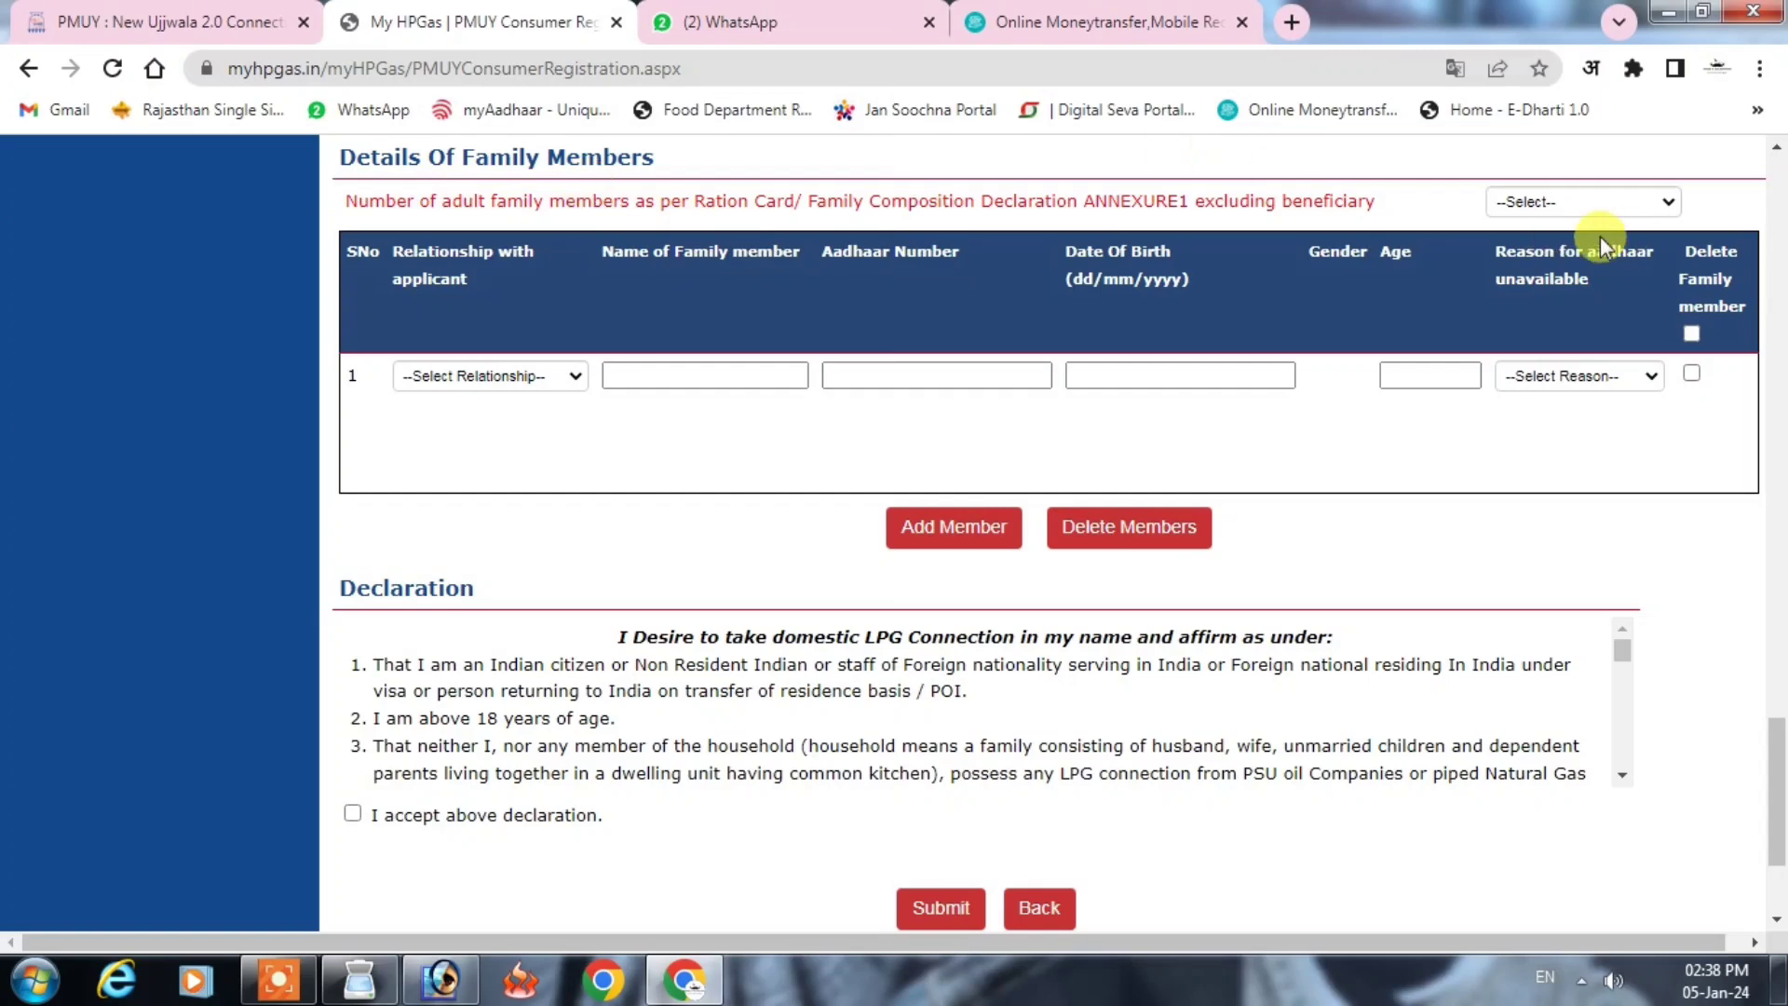
Step: Set 4 adult family members and add row 1 as HUSBAND with his name
left_click(1583, 202)
left_click(1516, 315)
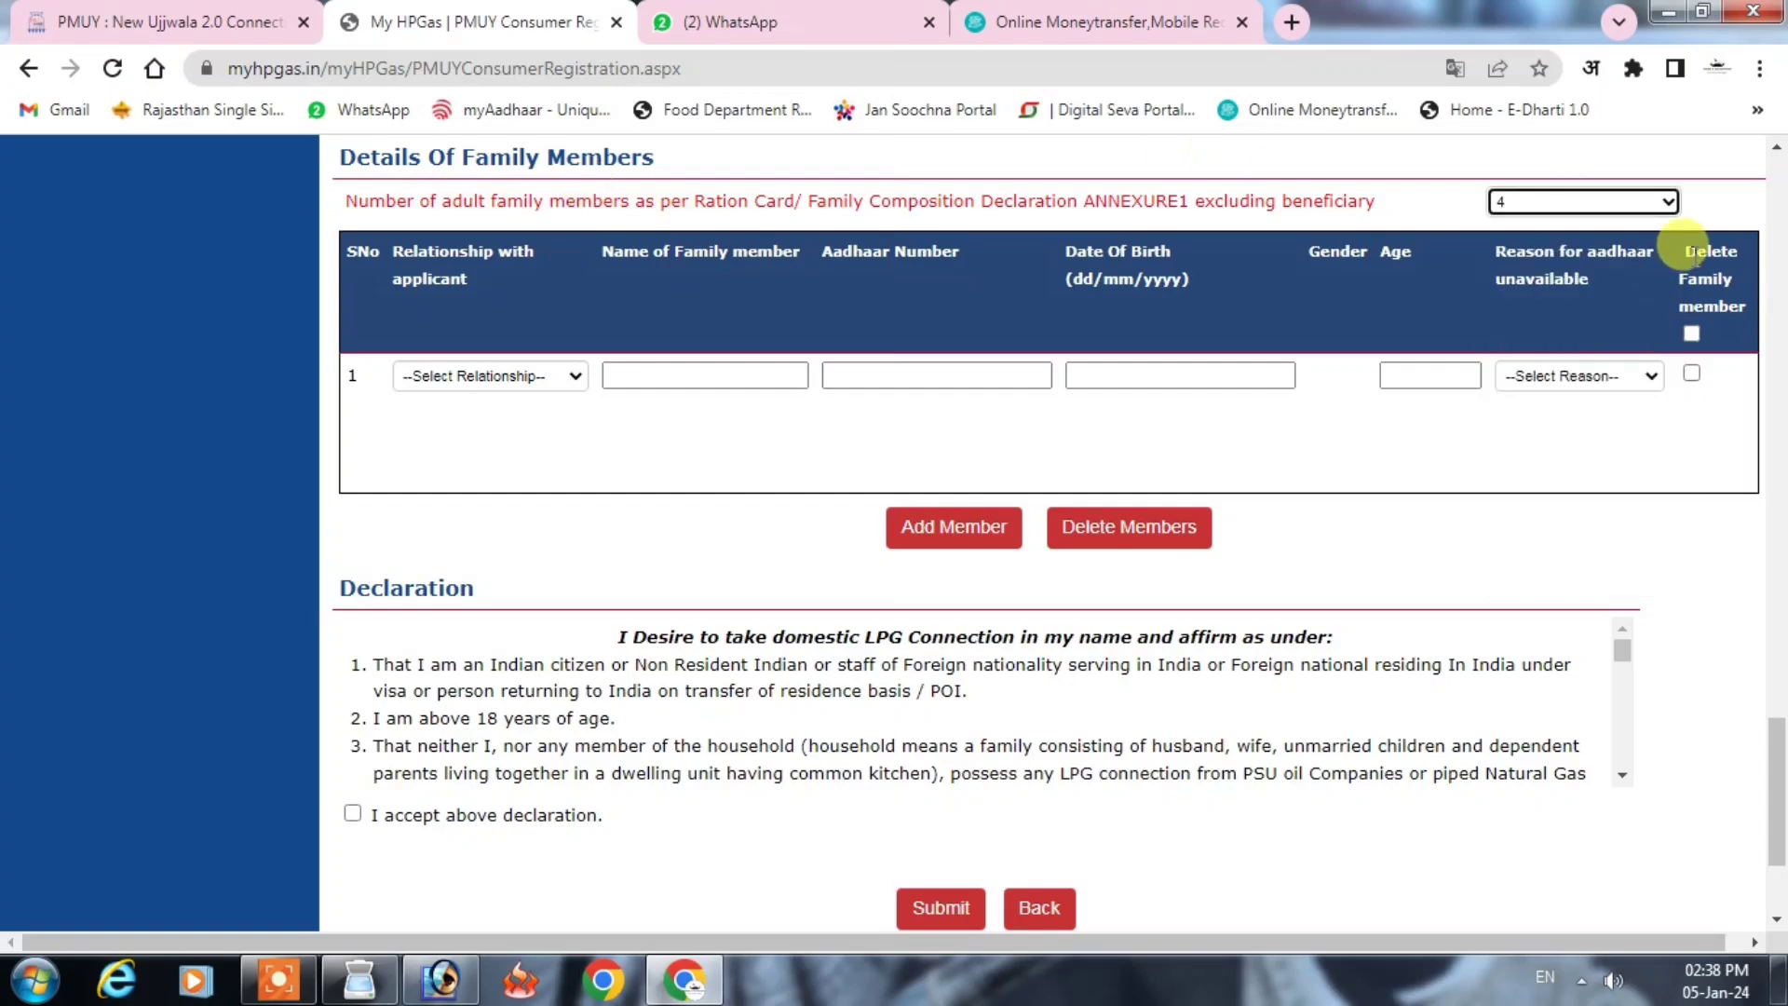
left_click(480, 376)
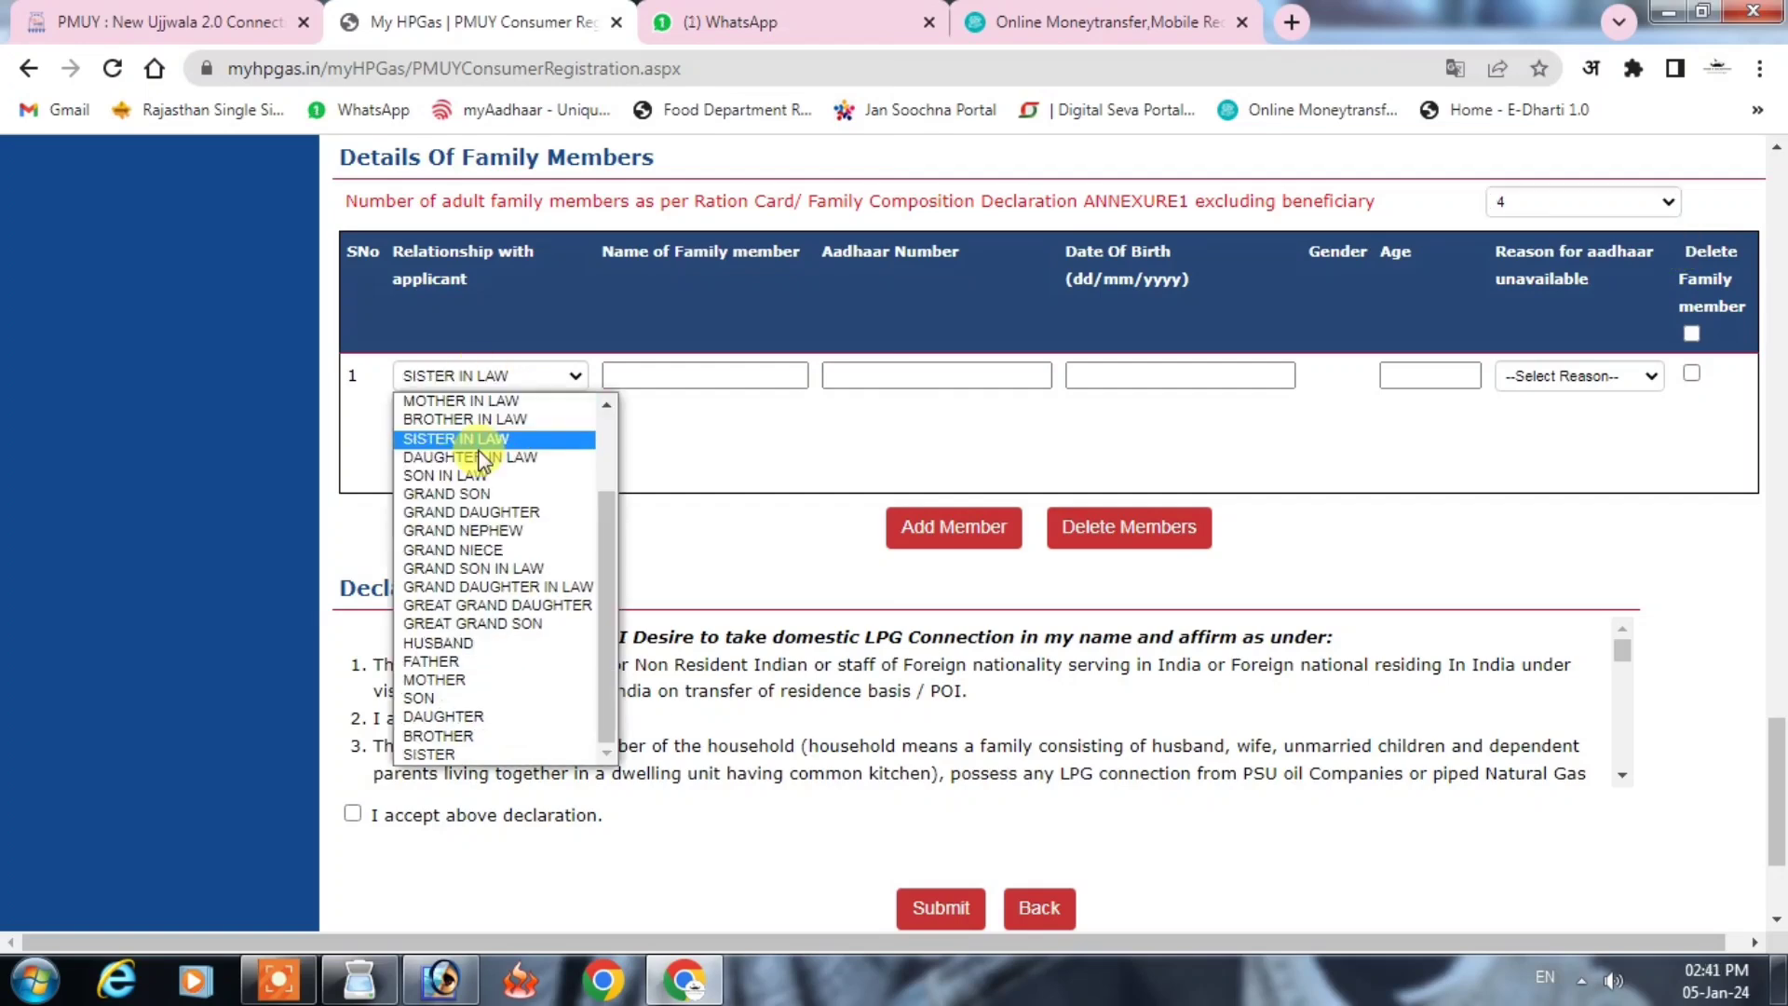
key("h")
key("Return")
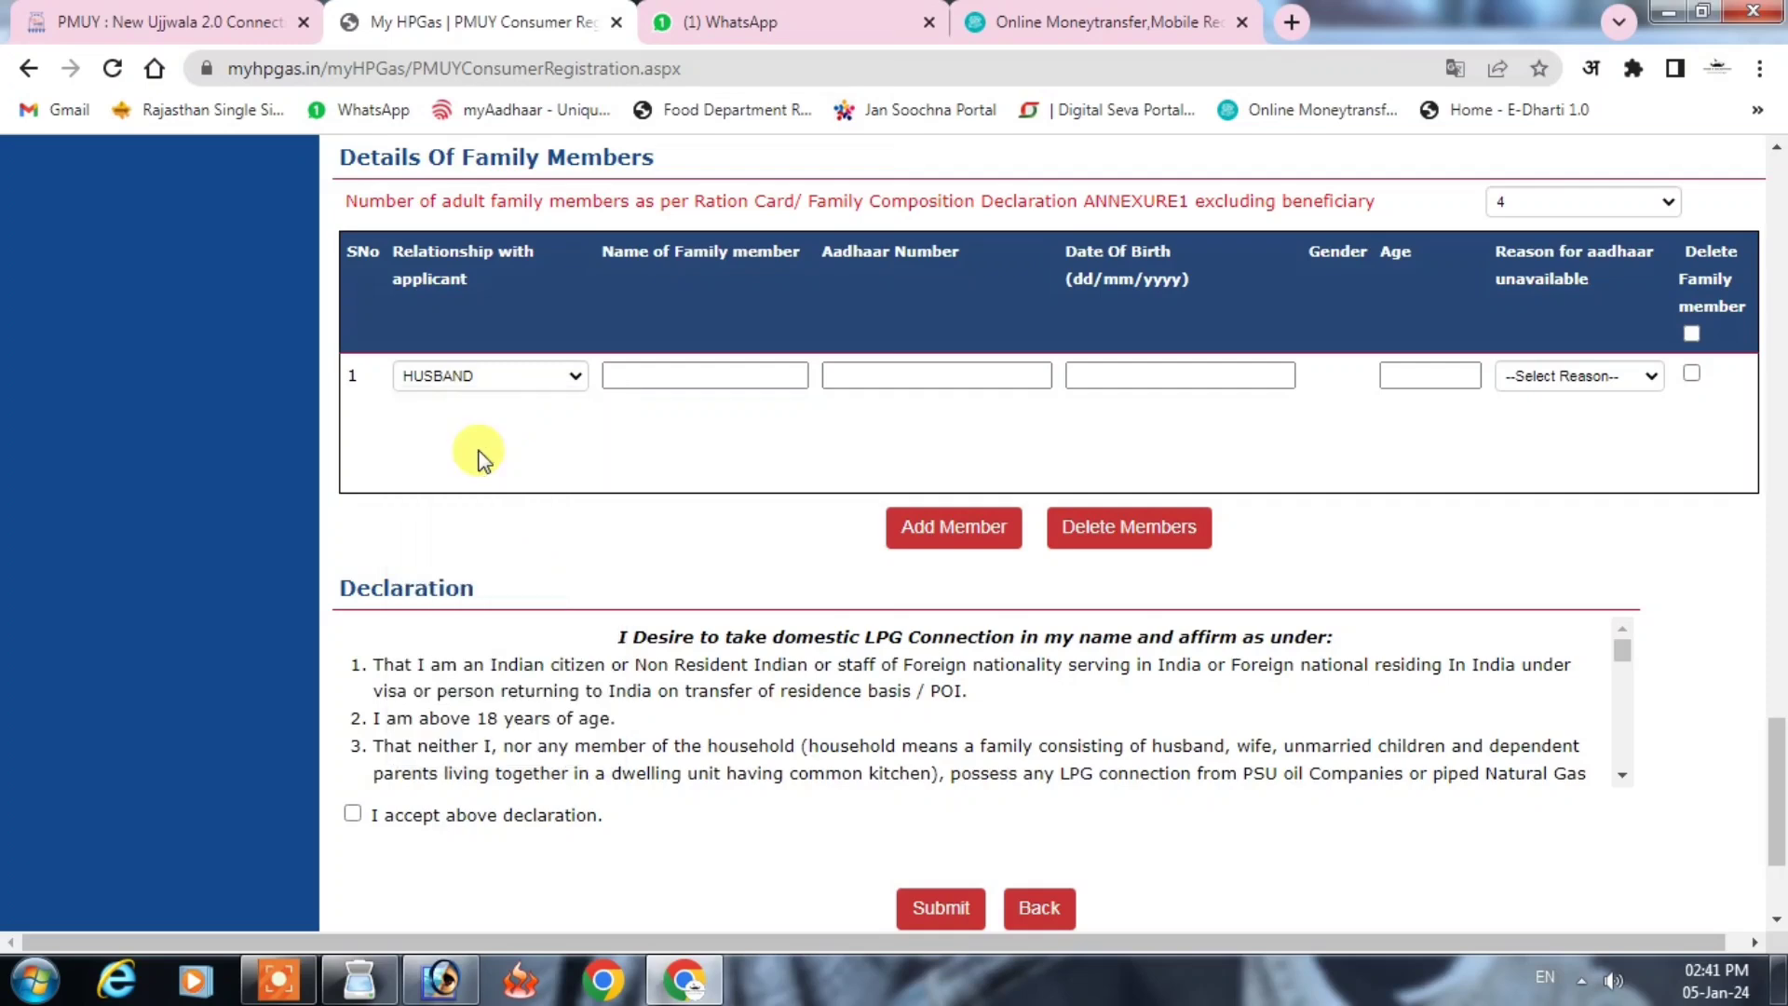
key("Tab")
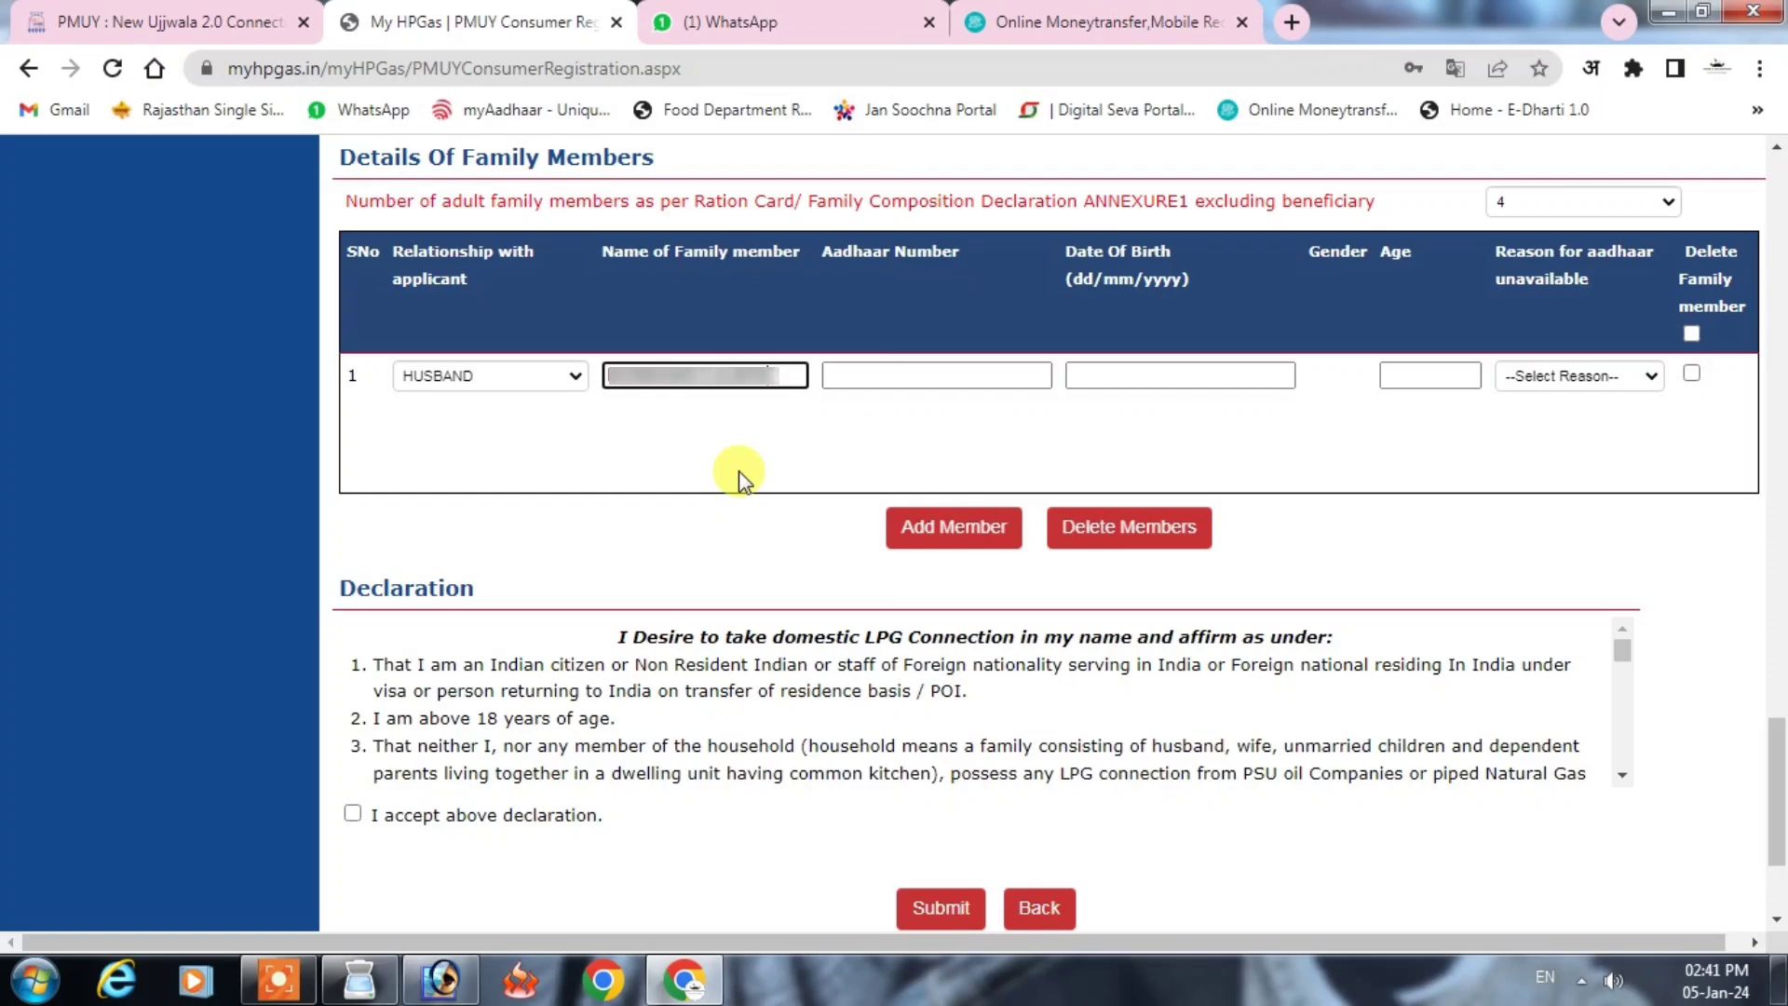
Step: Enter the husband's Aadhaar number and birth date 01/01/1982, giving age 42
left_click(947, 376)
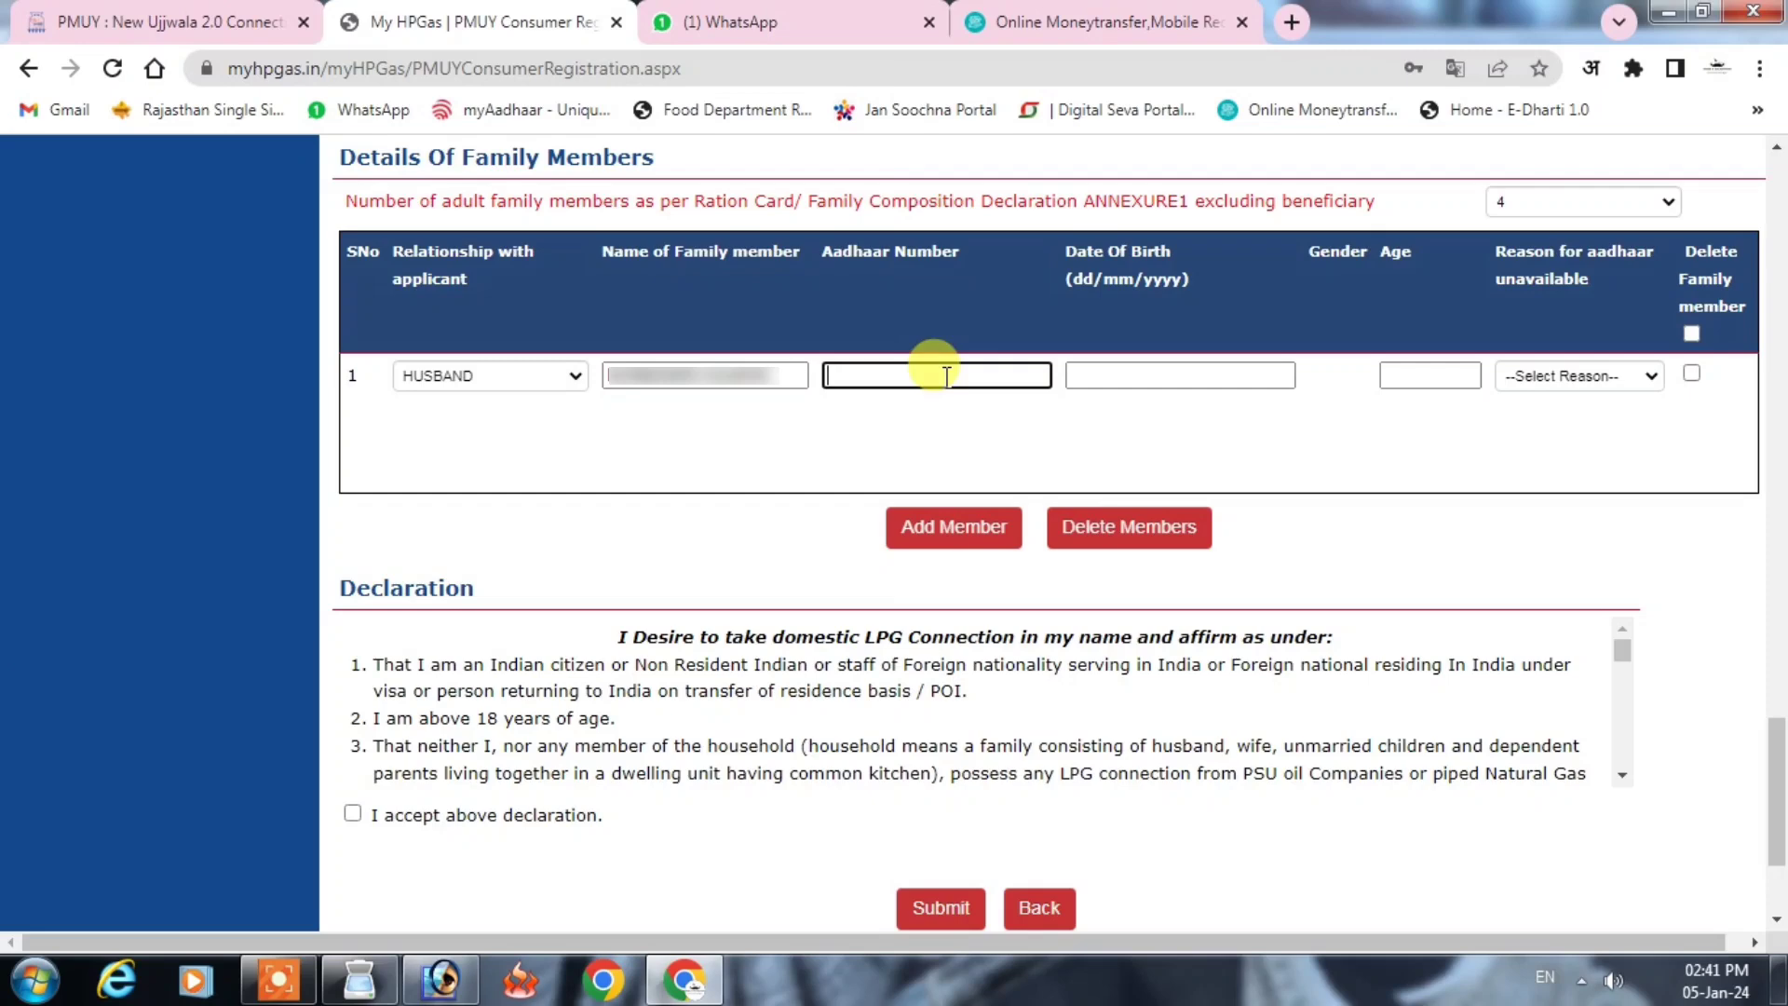
key("ctrl+v")
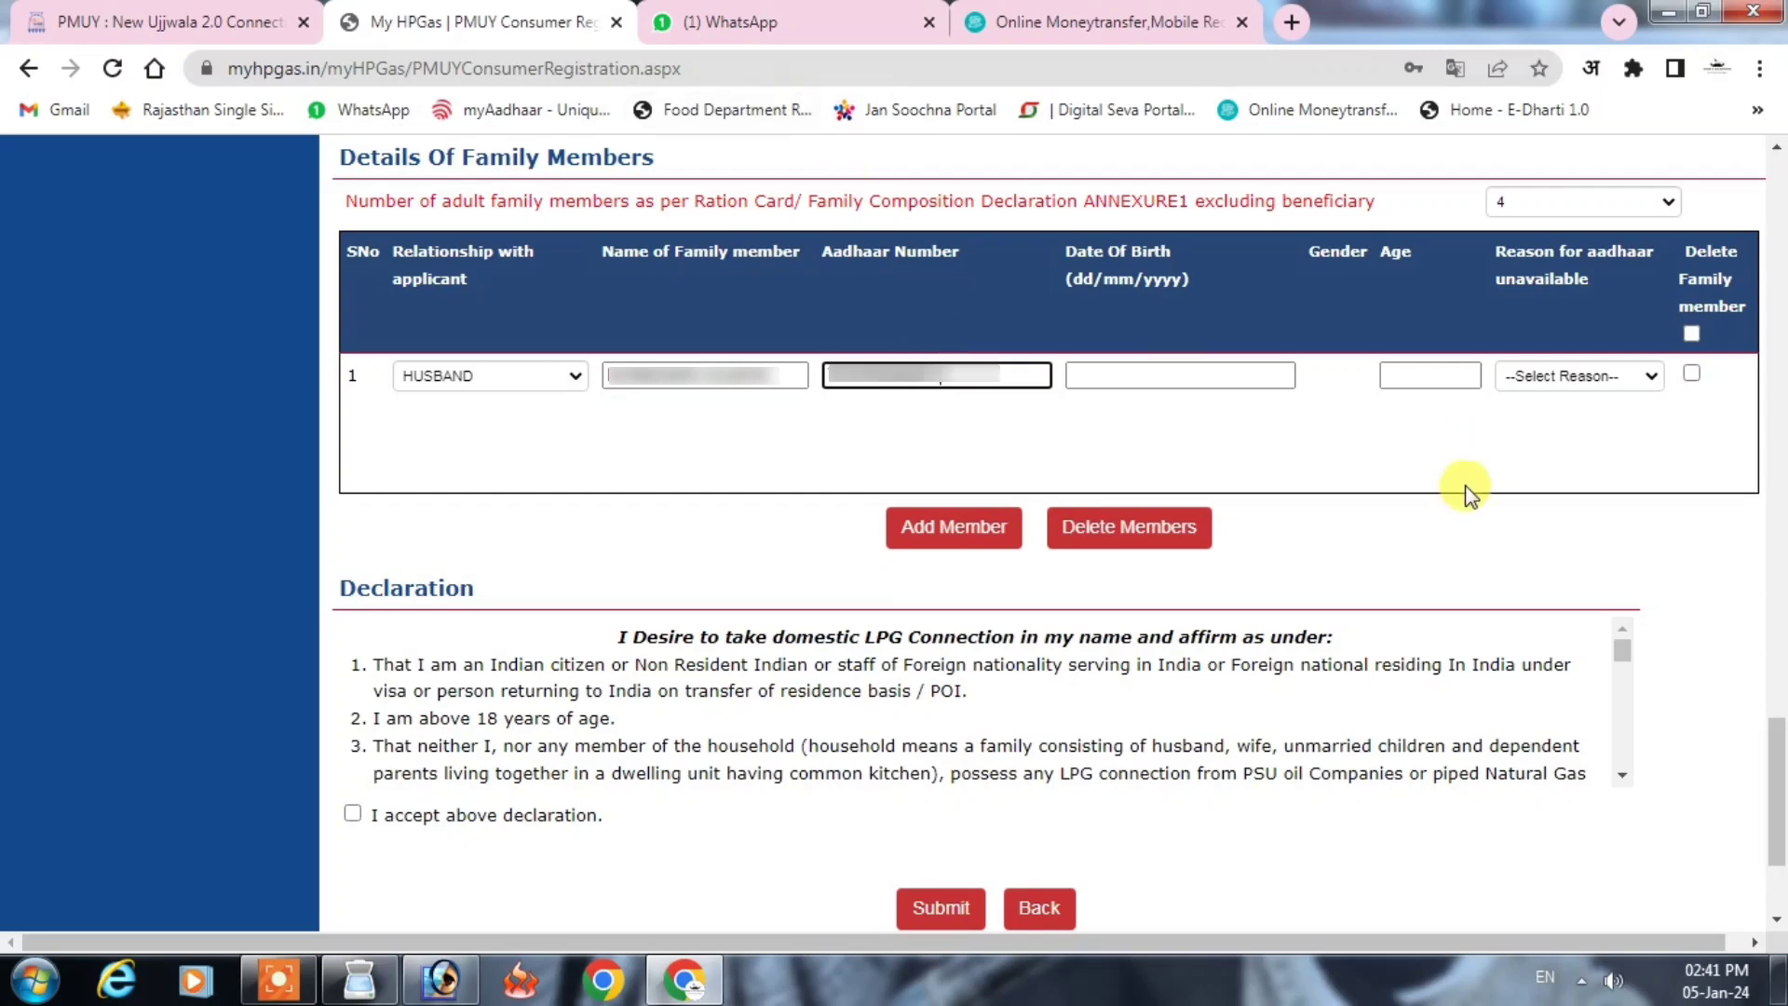
left_click(1444, 486)
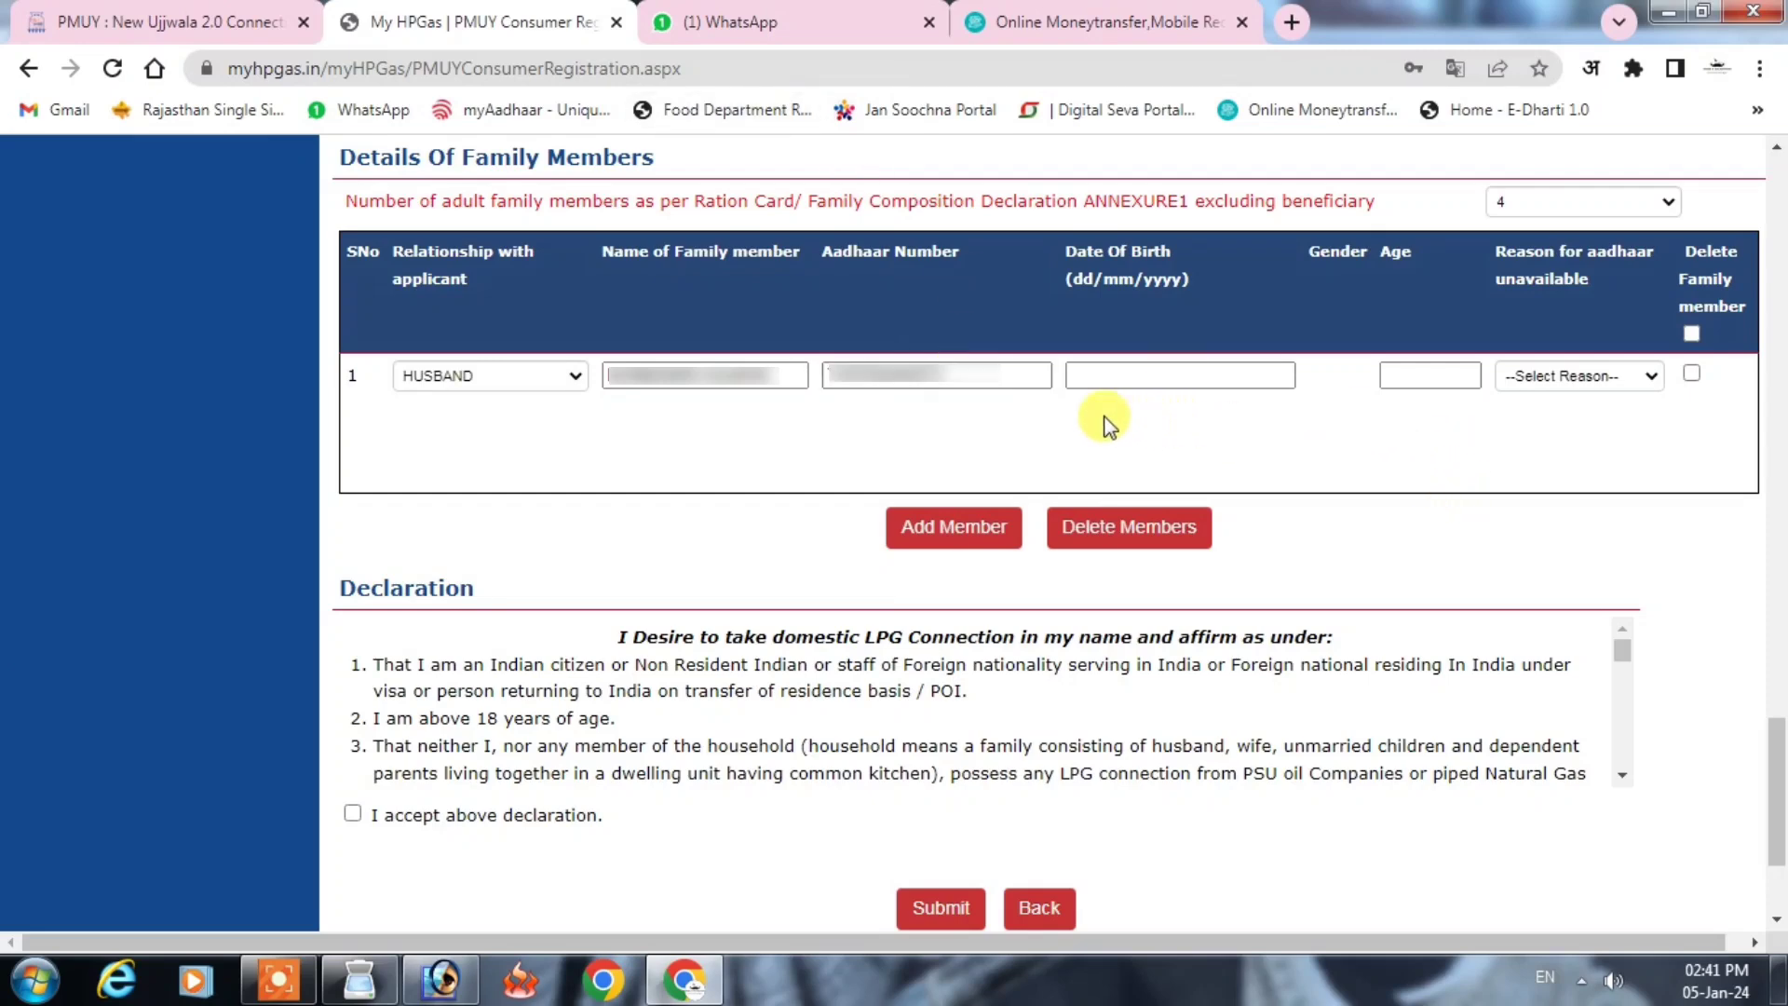
left_click(1102, 368)
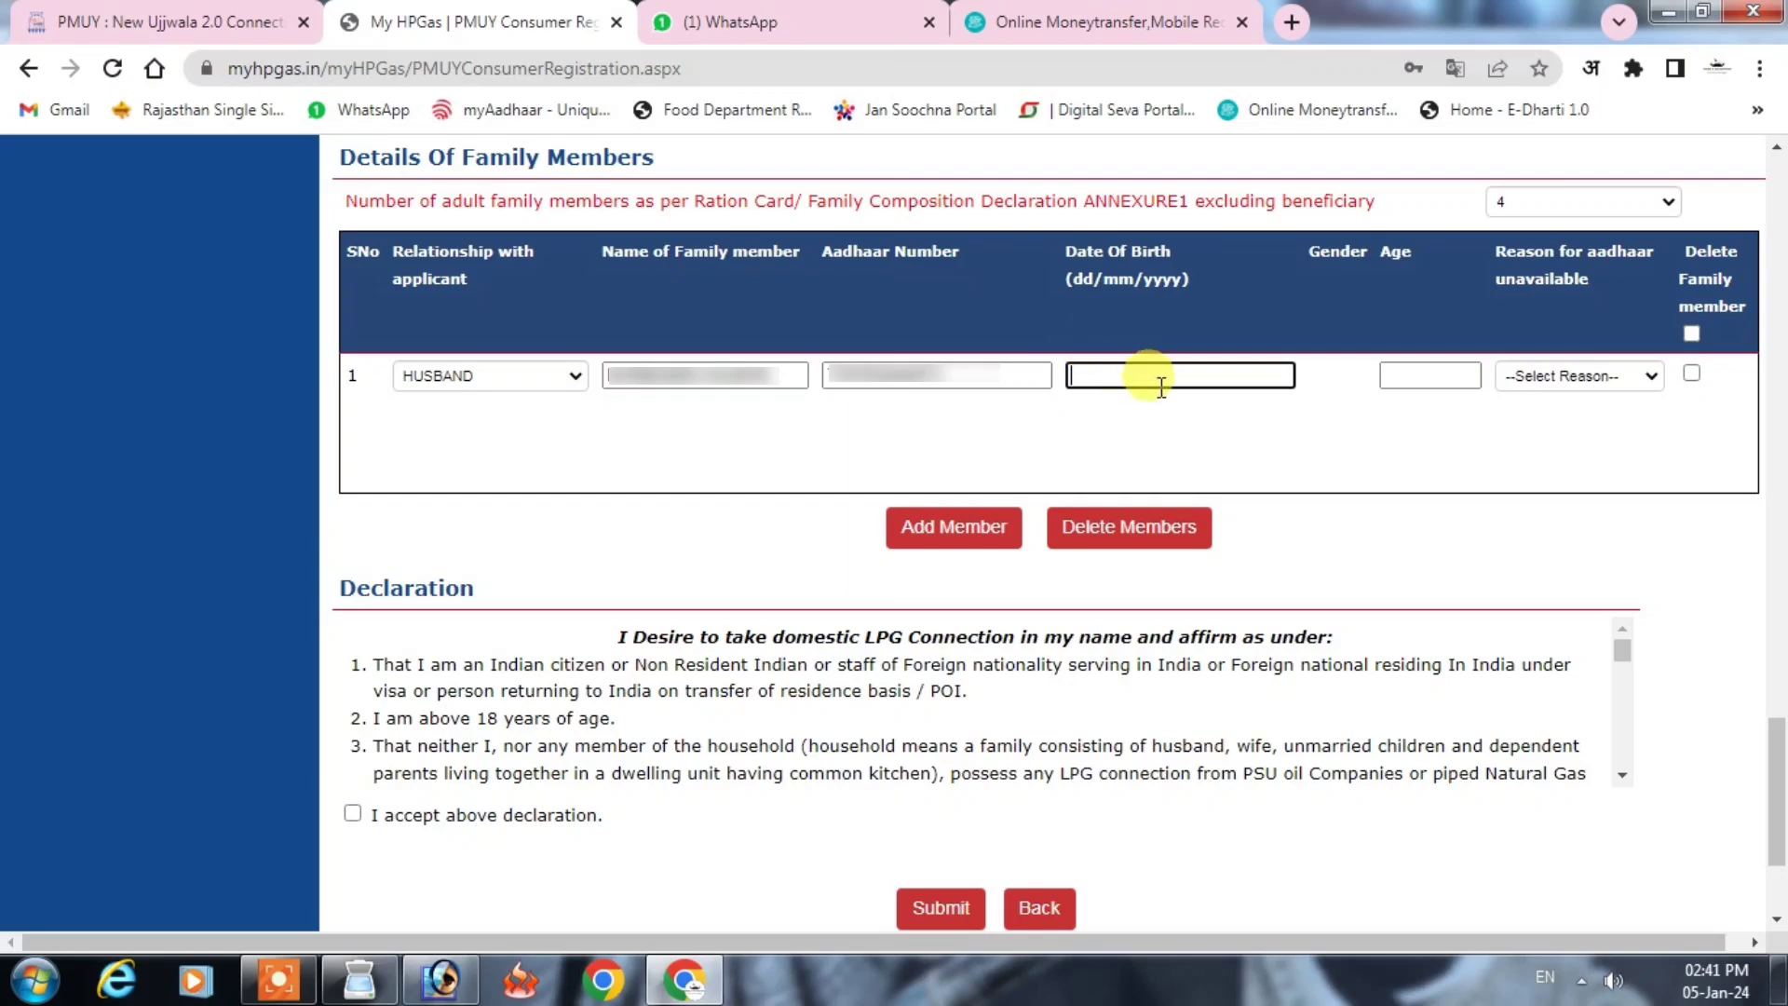
type("01/01/1982")
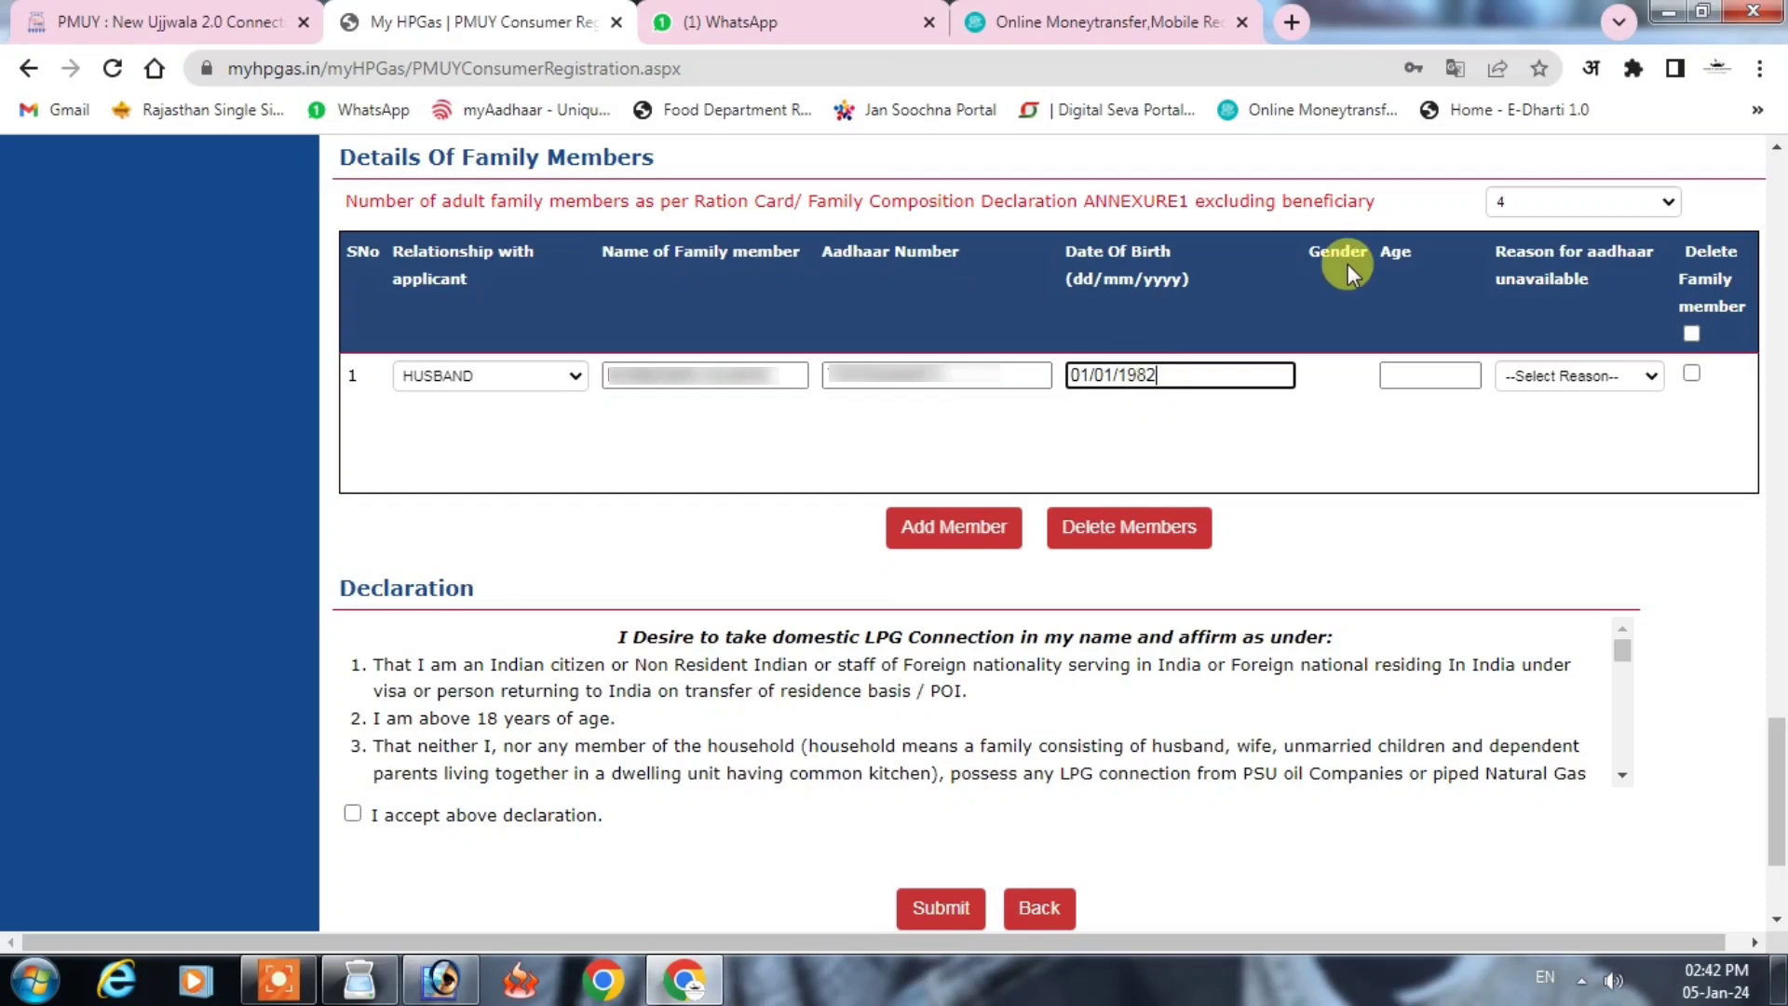
left_click(1362, 421)
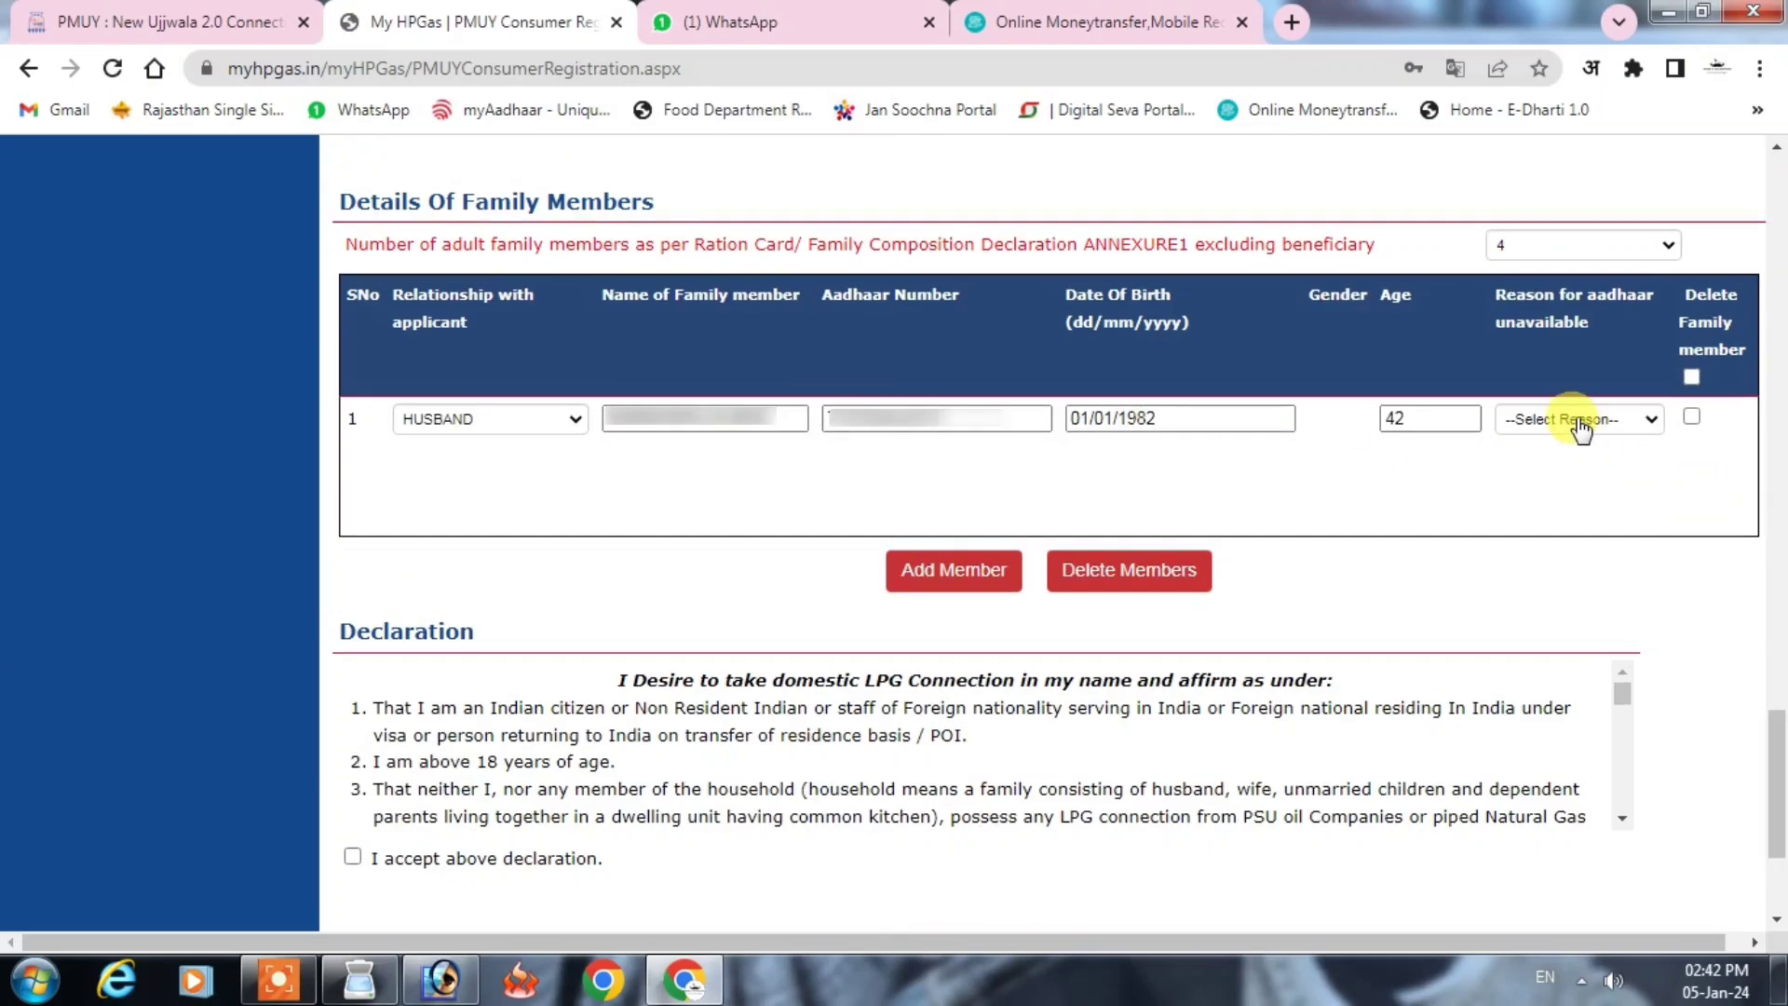
left_click(1579, 421)
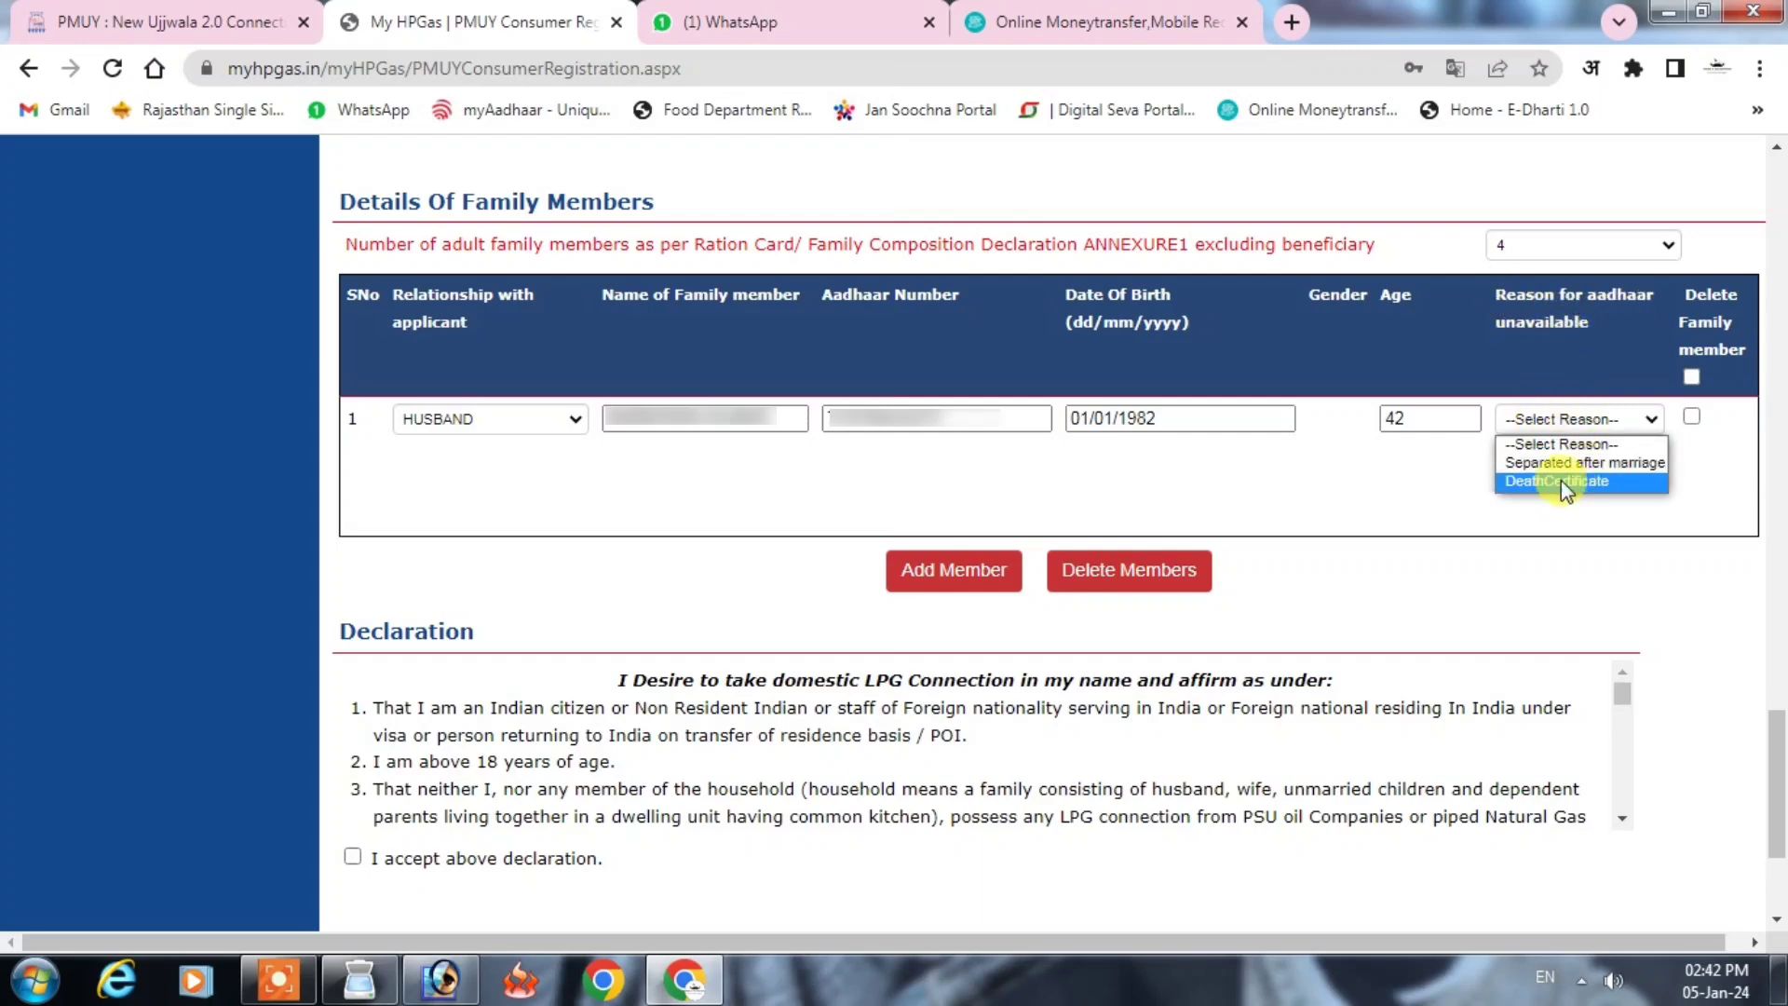
left_click(1451, 485)
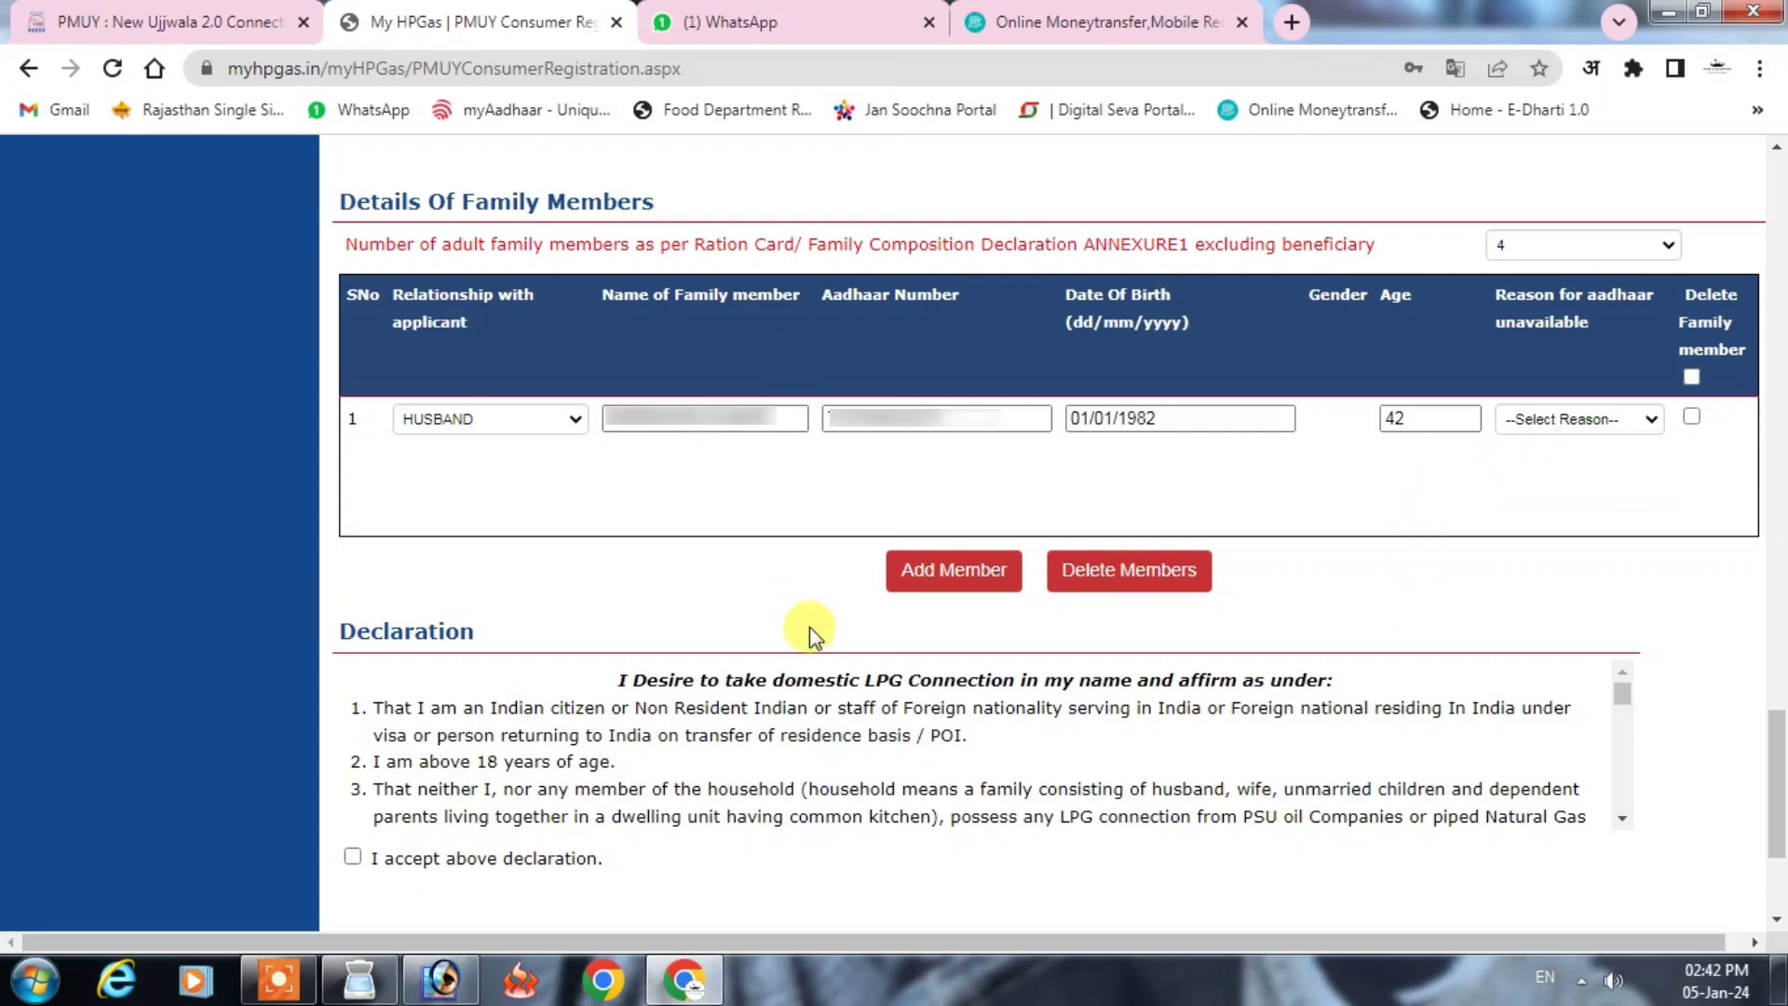
Step: Add a second family member row as DAUGHTER and enter her name
left_click(922, 582)
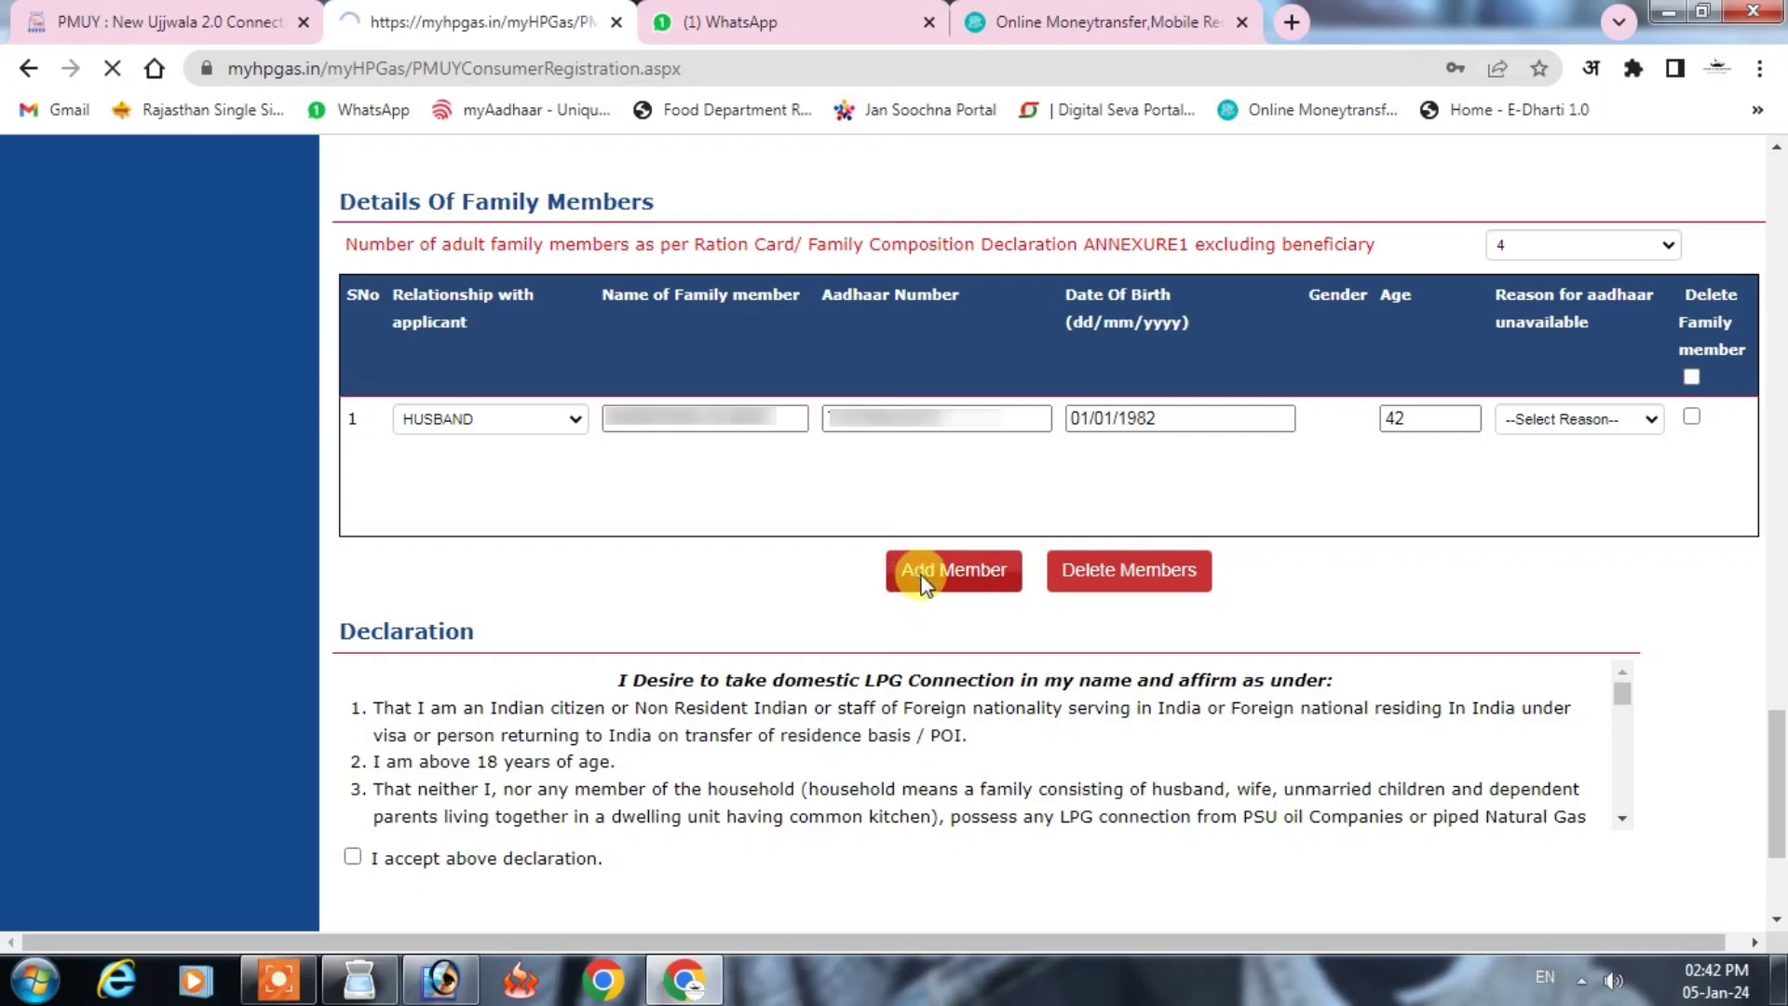
left_click(525, 547)
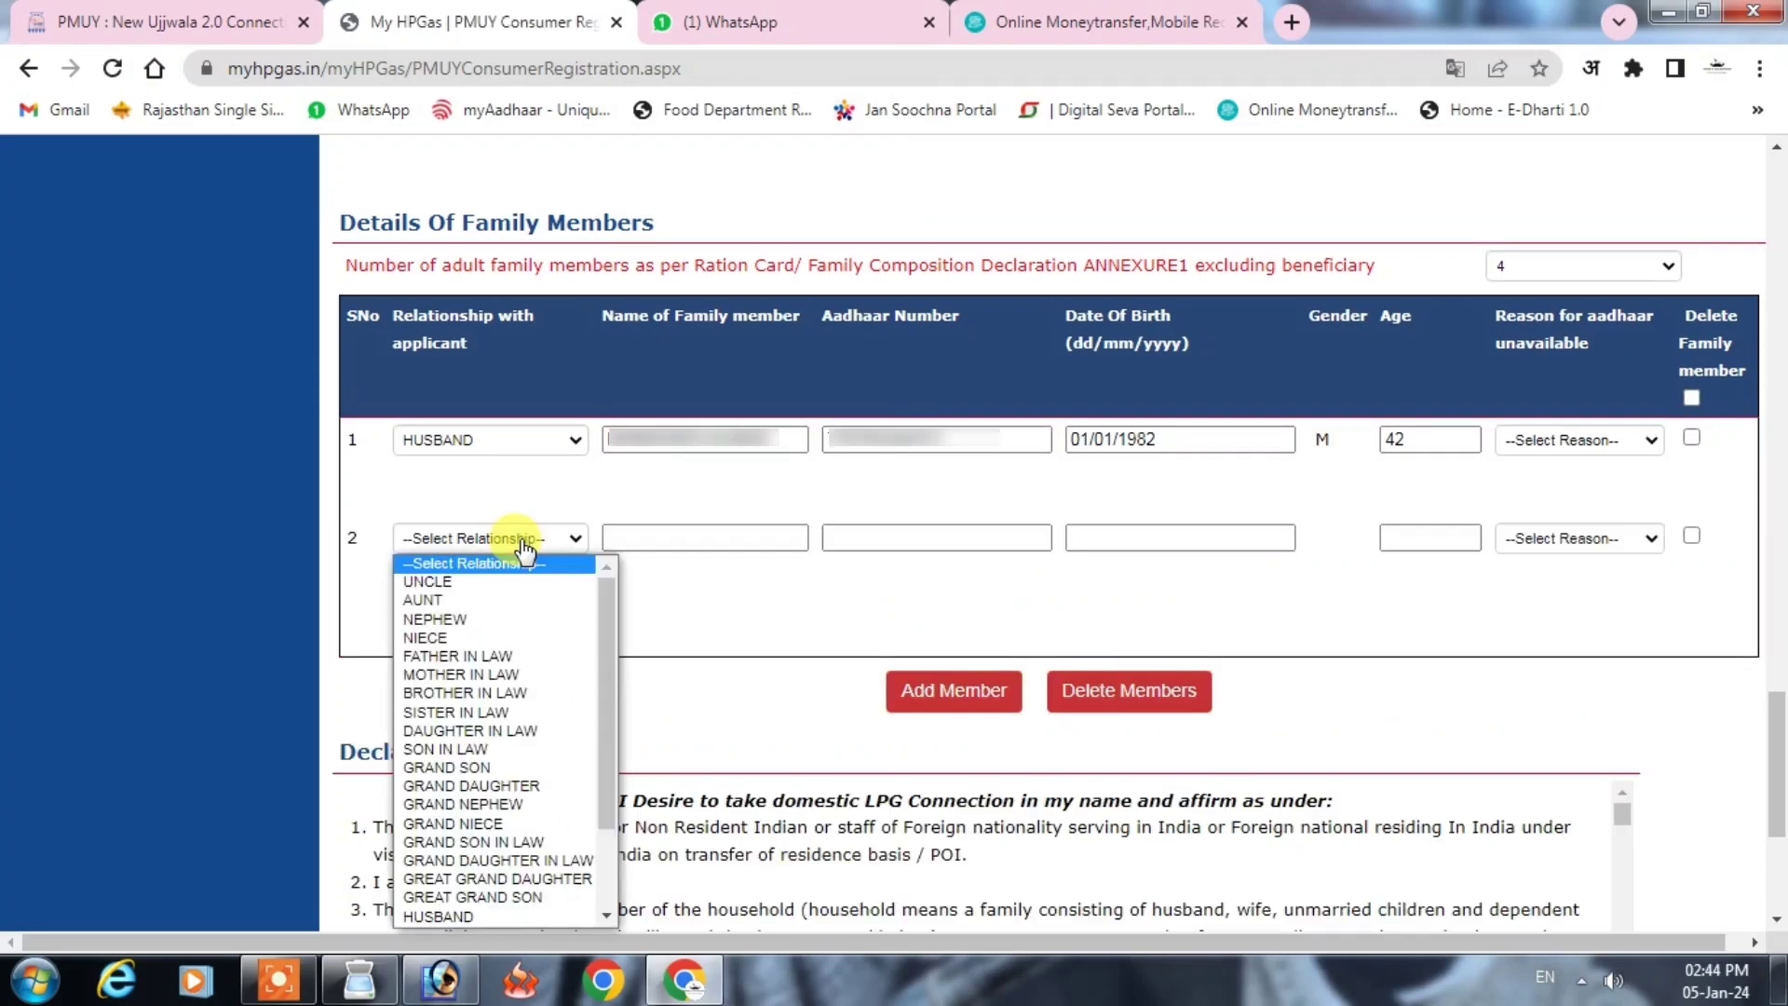
key("d")
key("d")
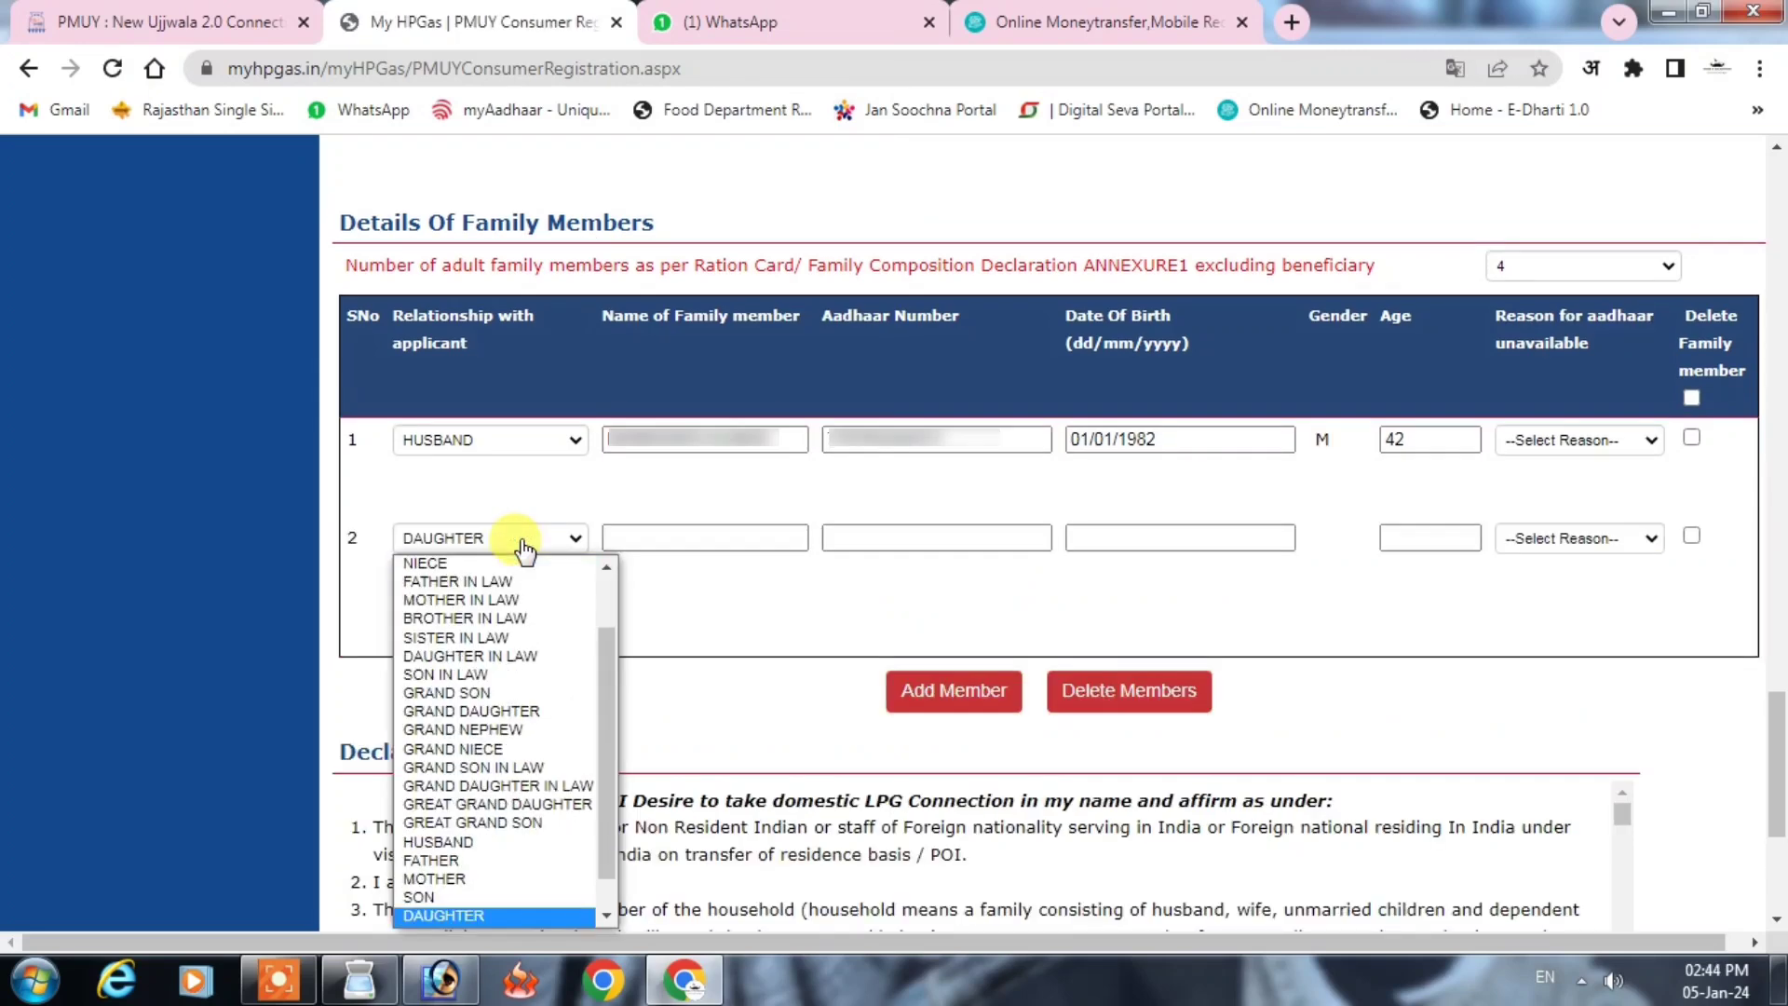
key("Return")
left_click(690, 544)
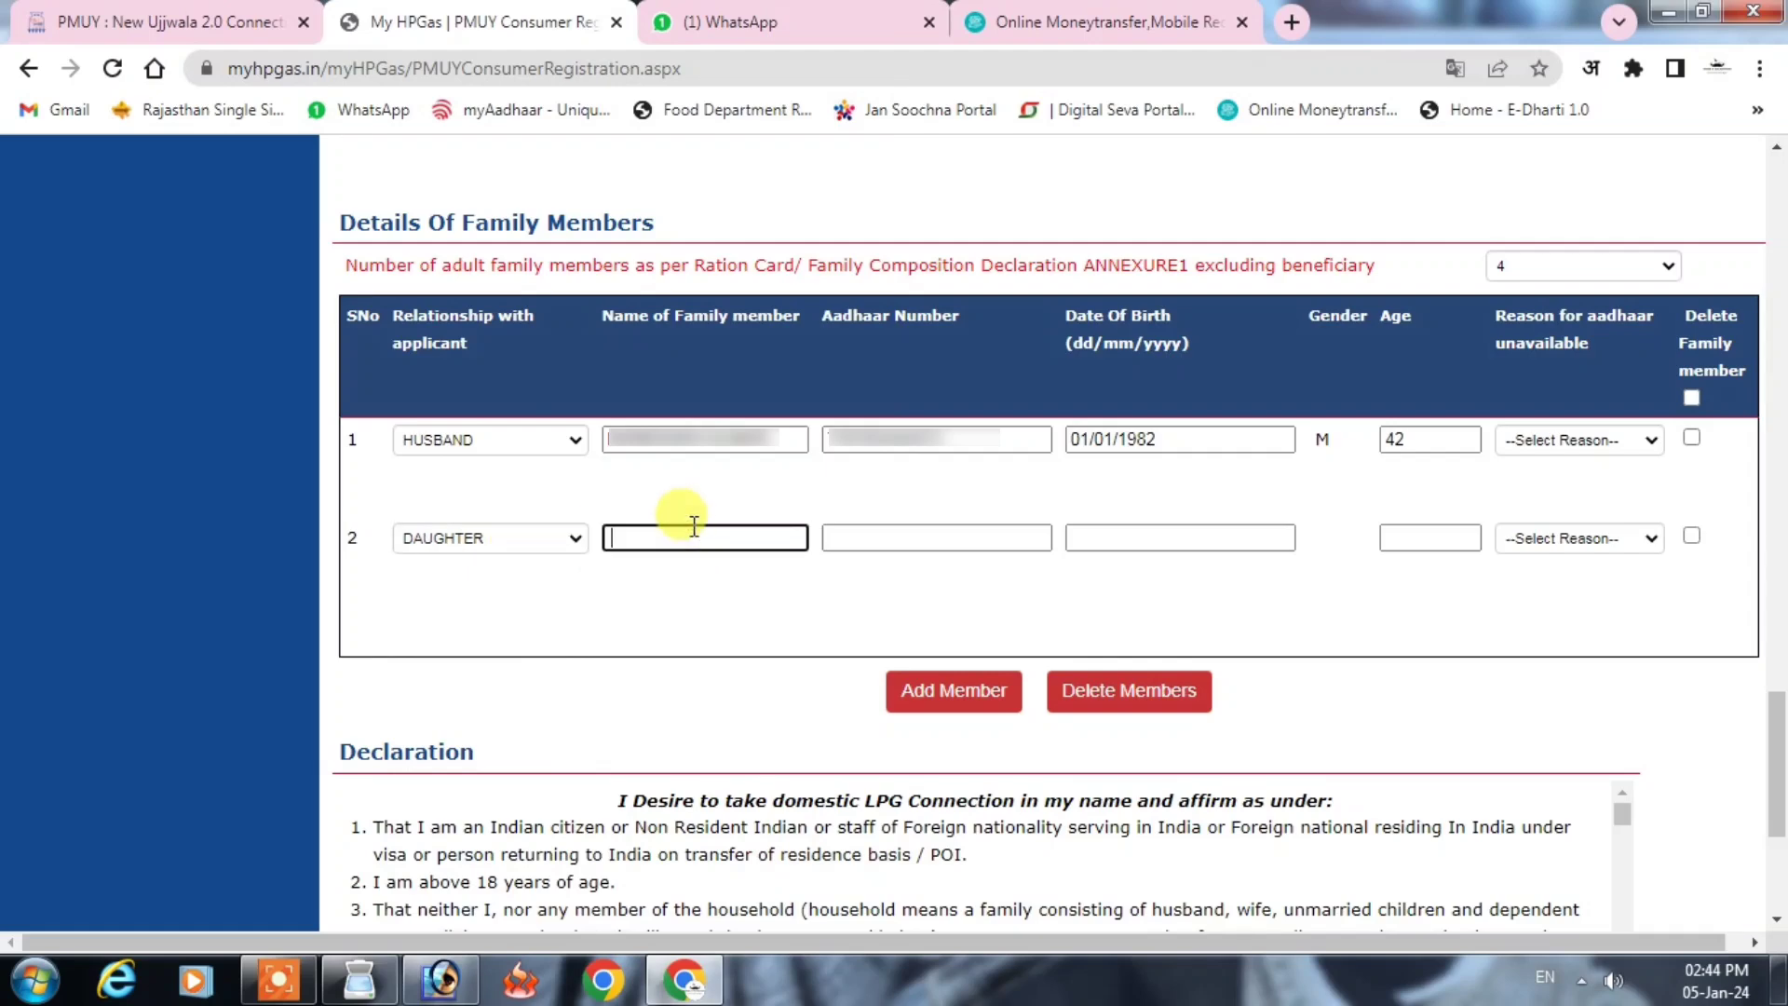
type("Kumari")
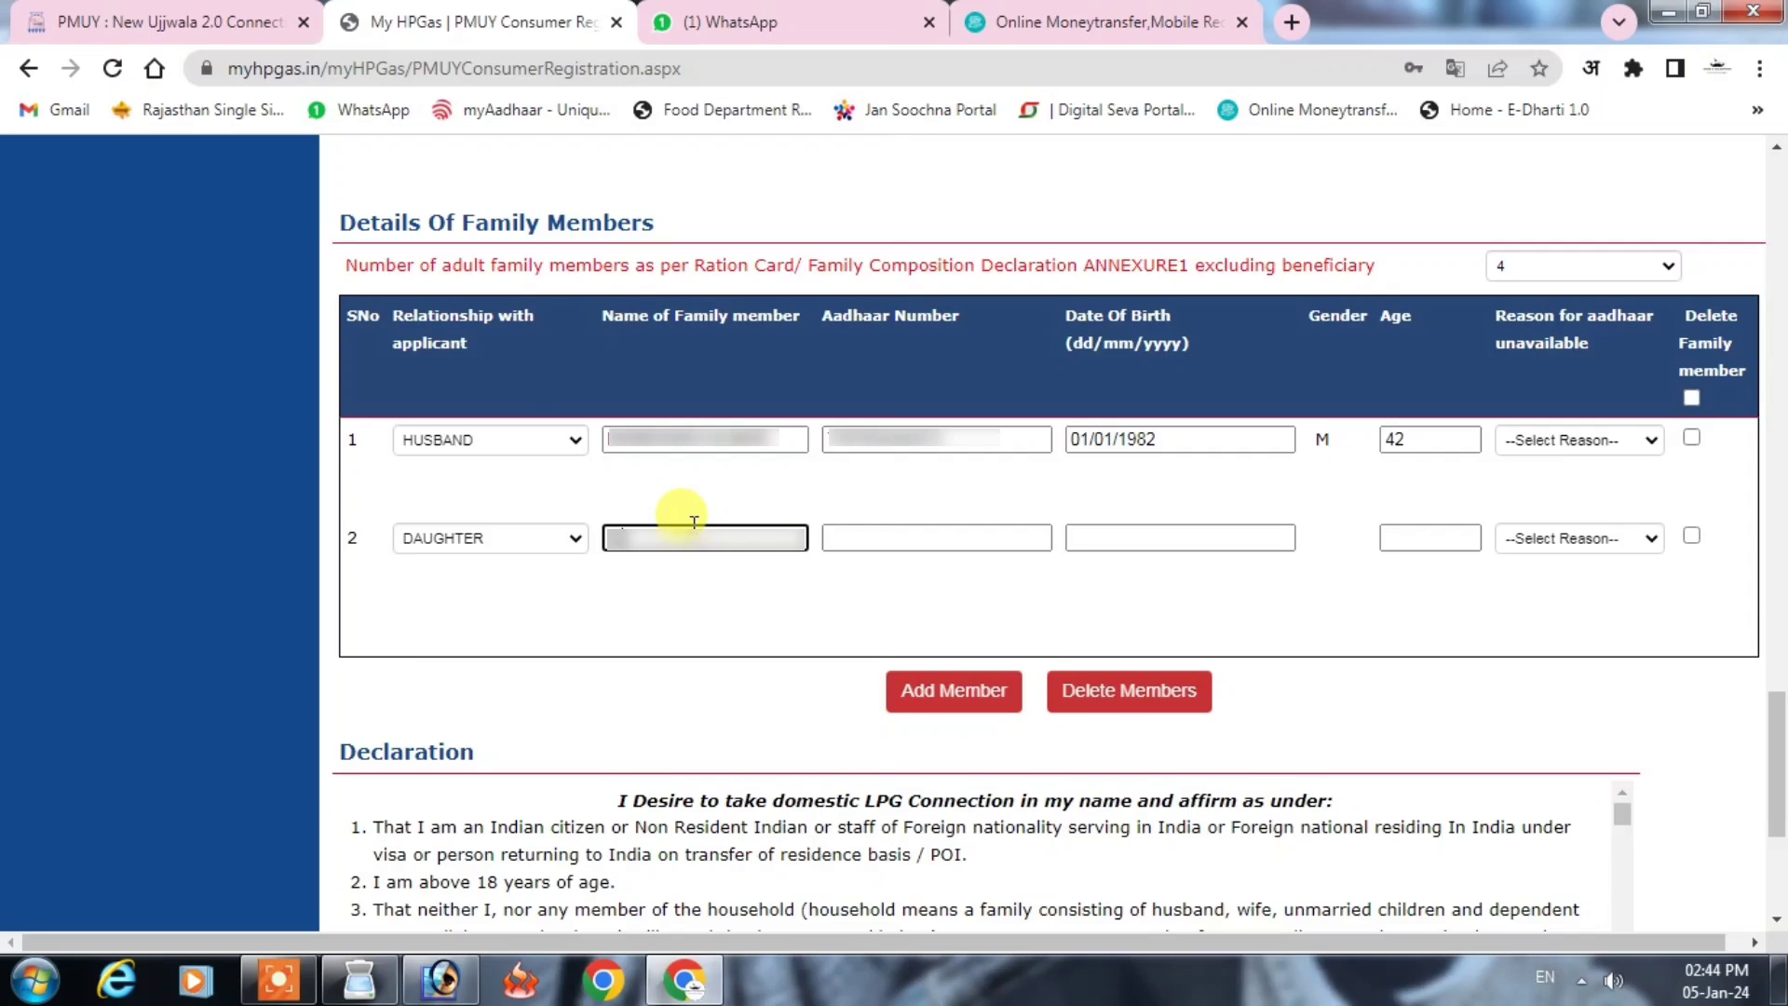
type(" Kumariri")
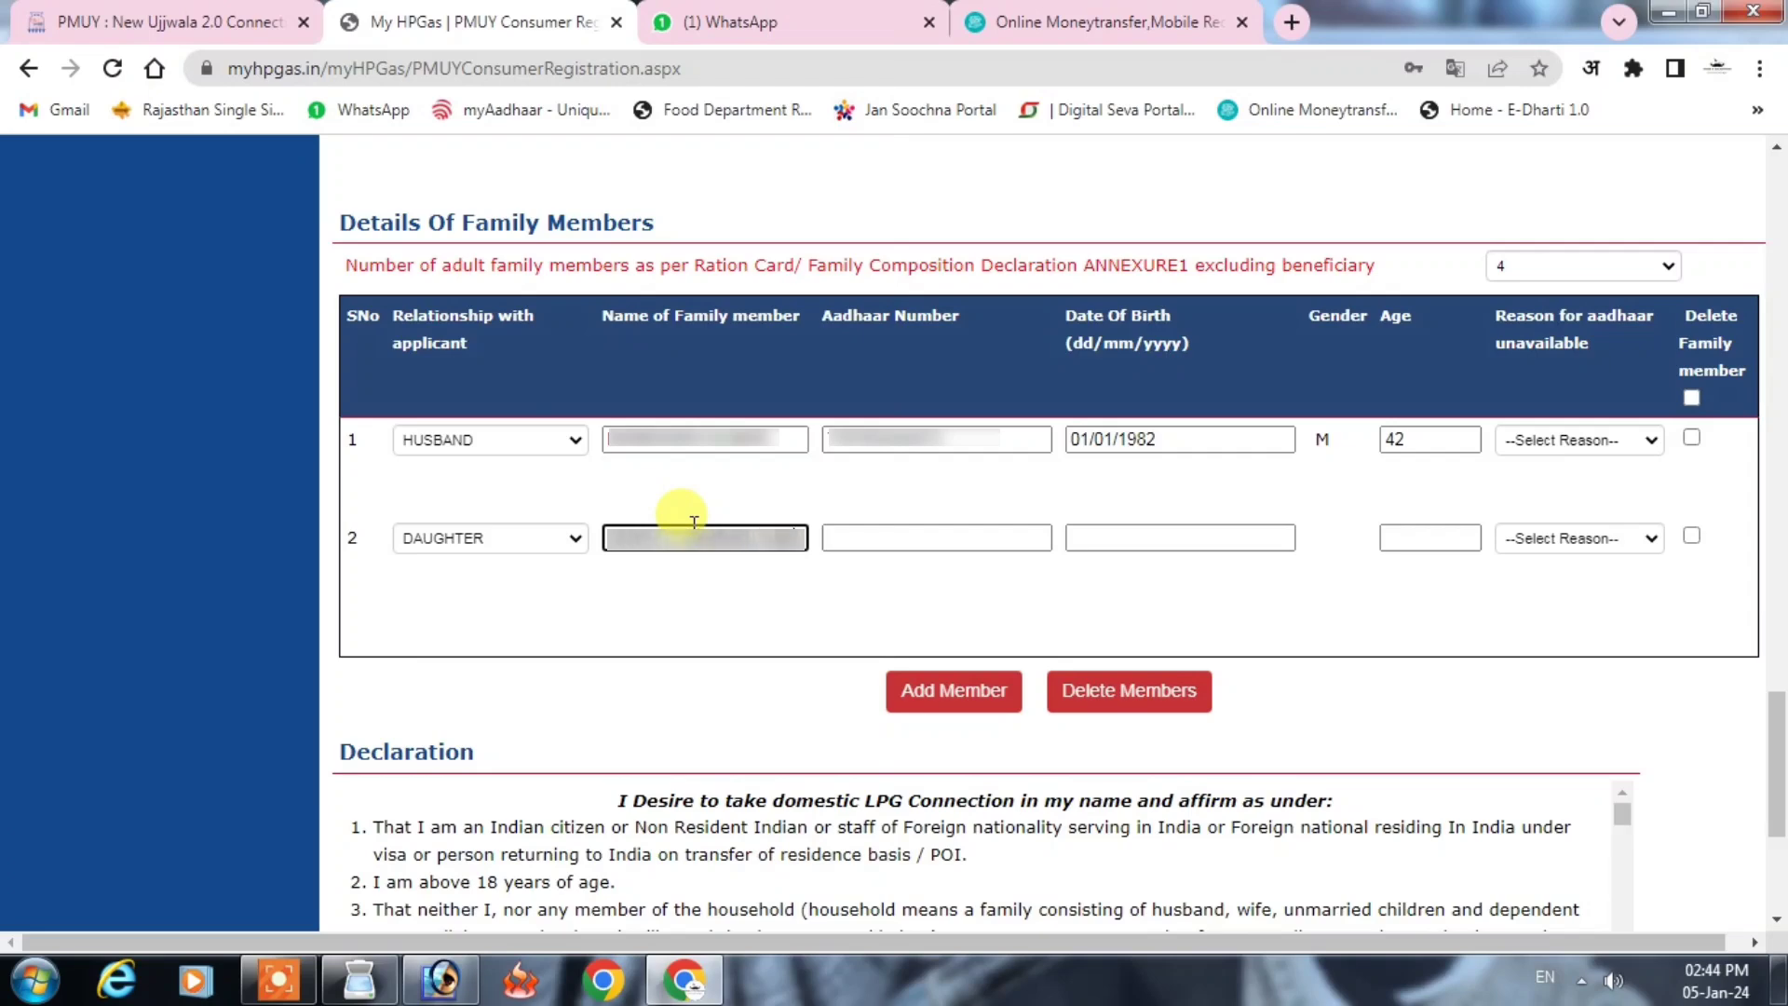
left_click(888, 532)
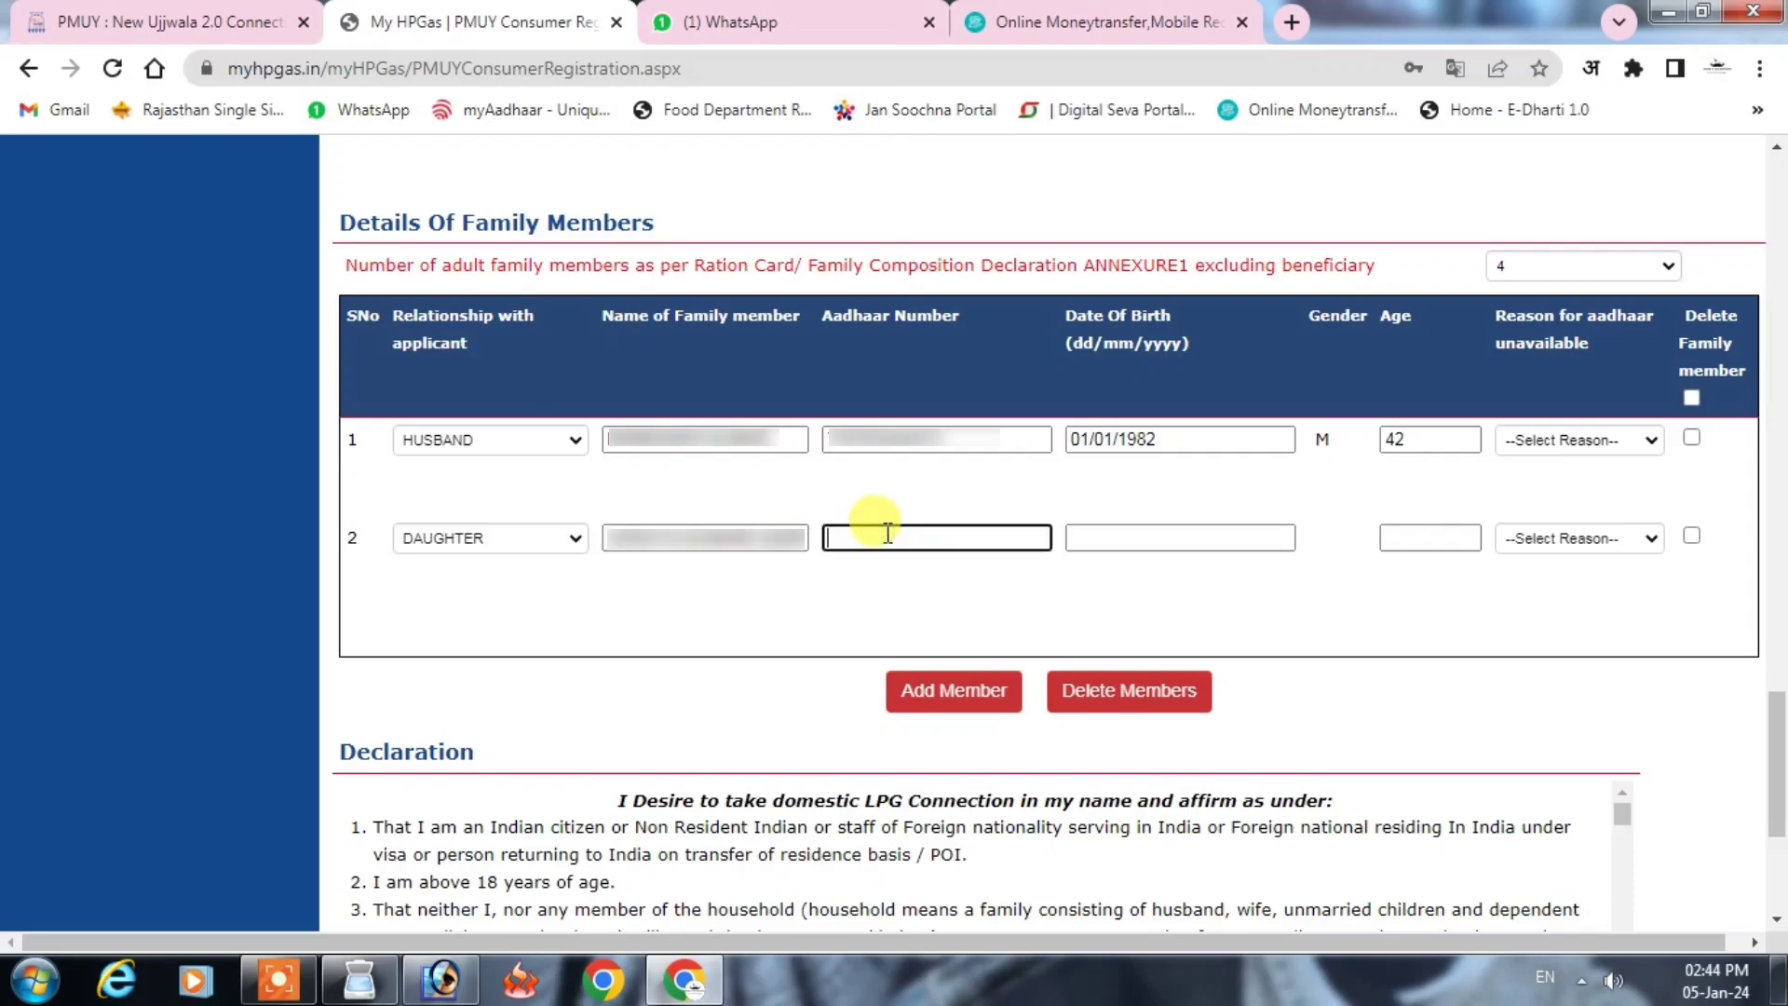
key("ctrl+v")
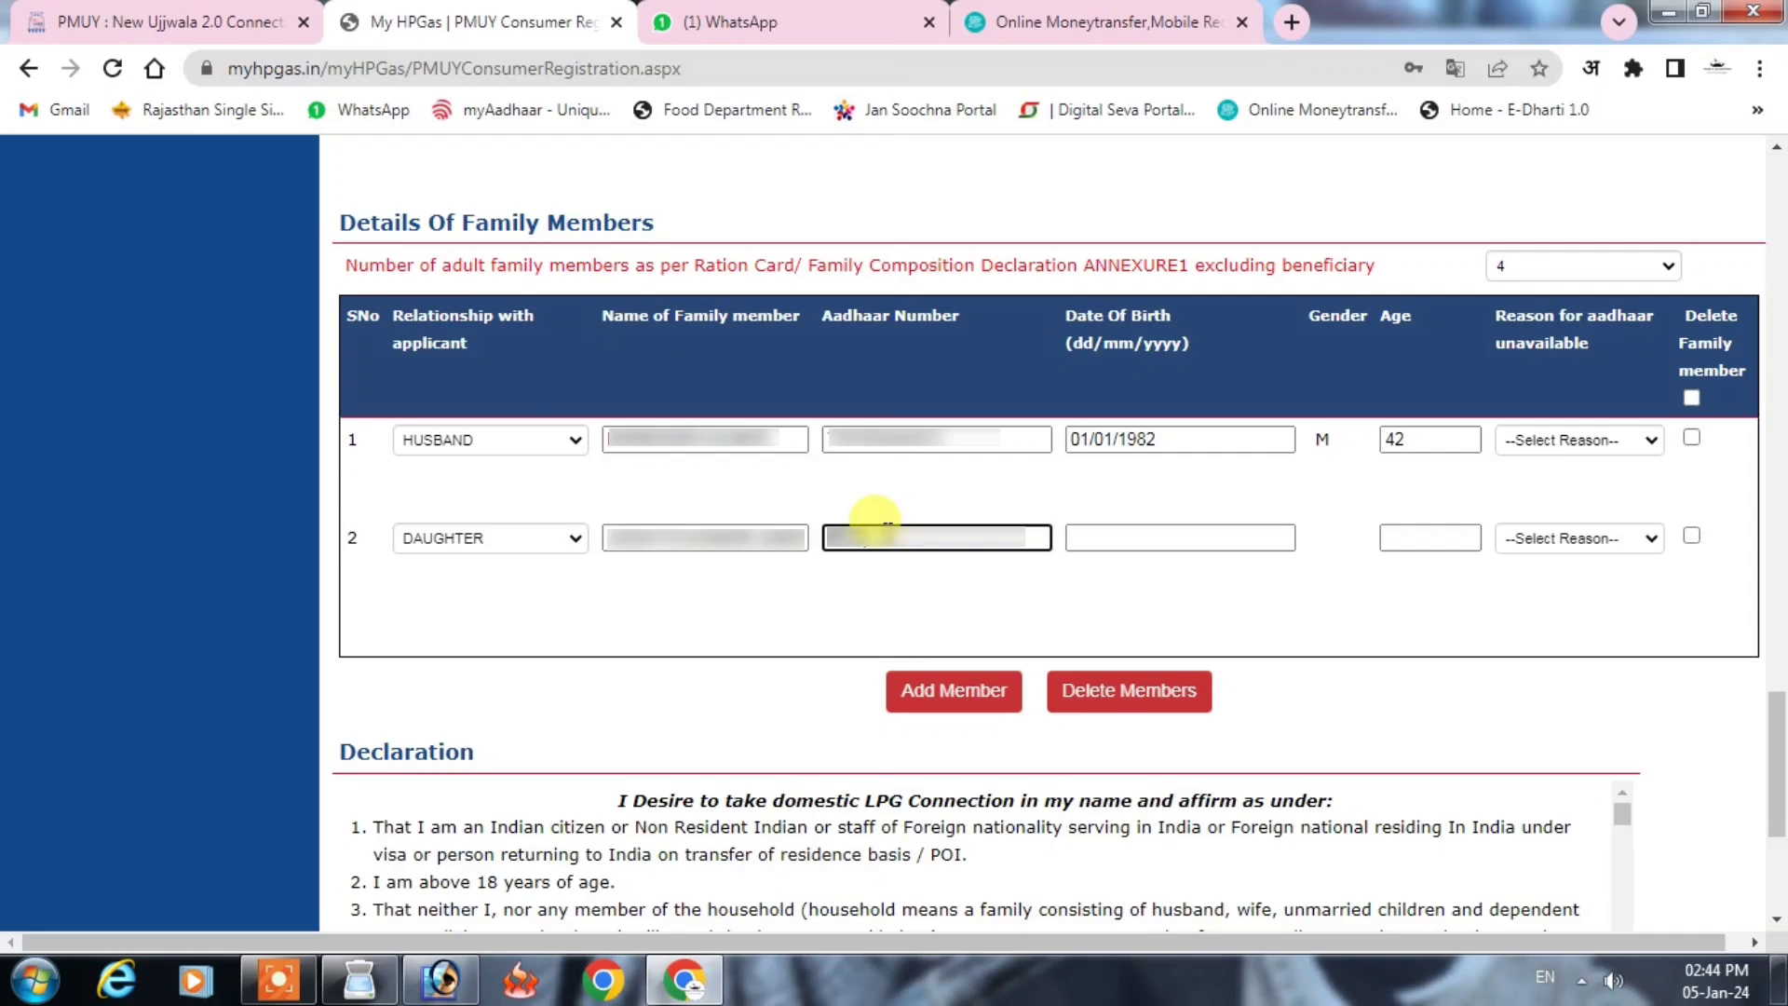
key("Right")
key("Right")
key("Right")
key("Right")
key("Right")
left_click(1170, 546)
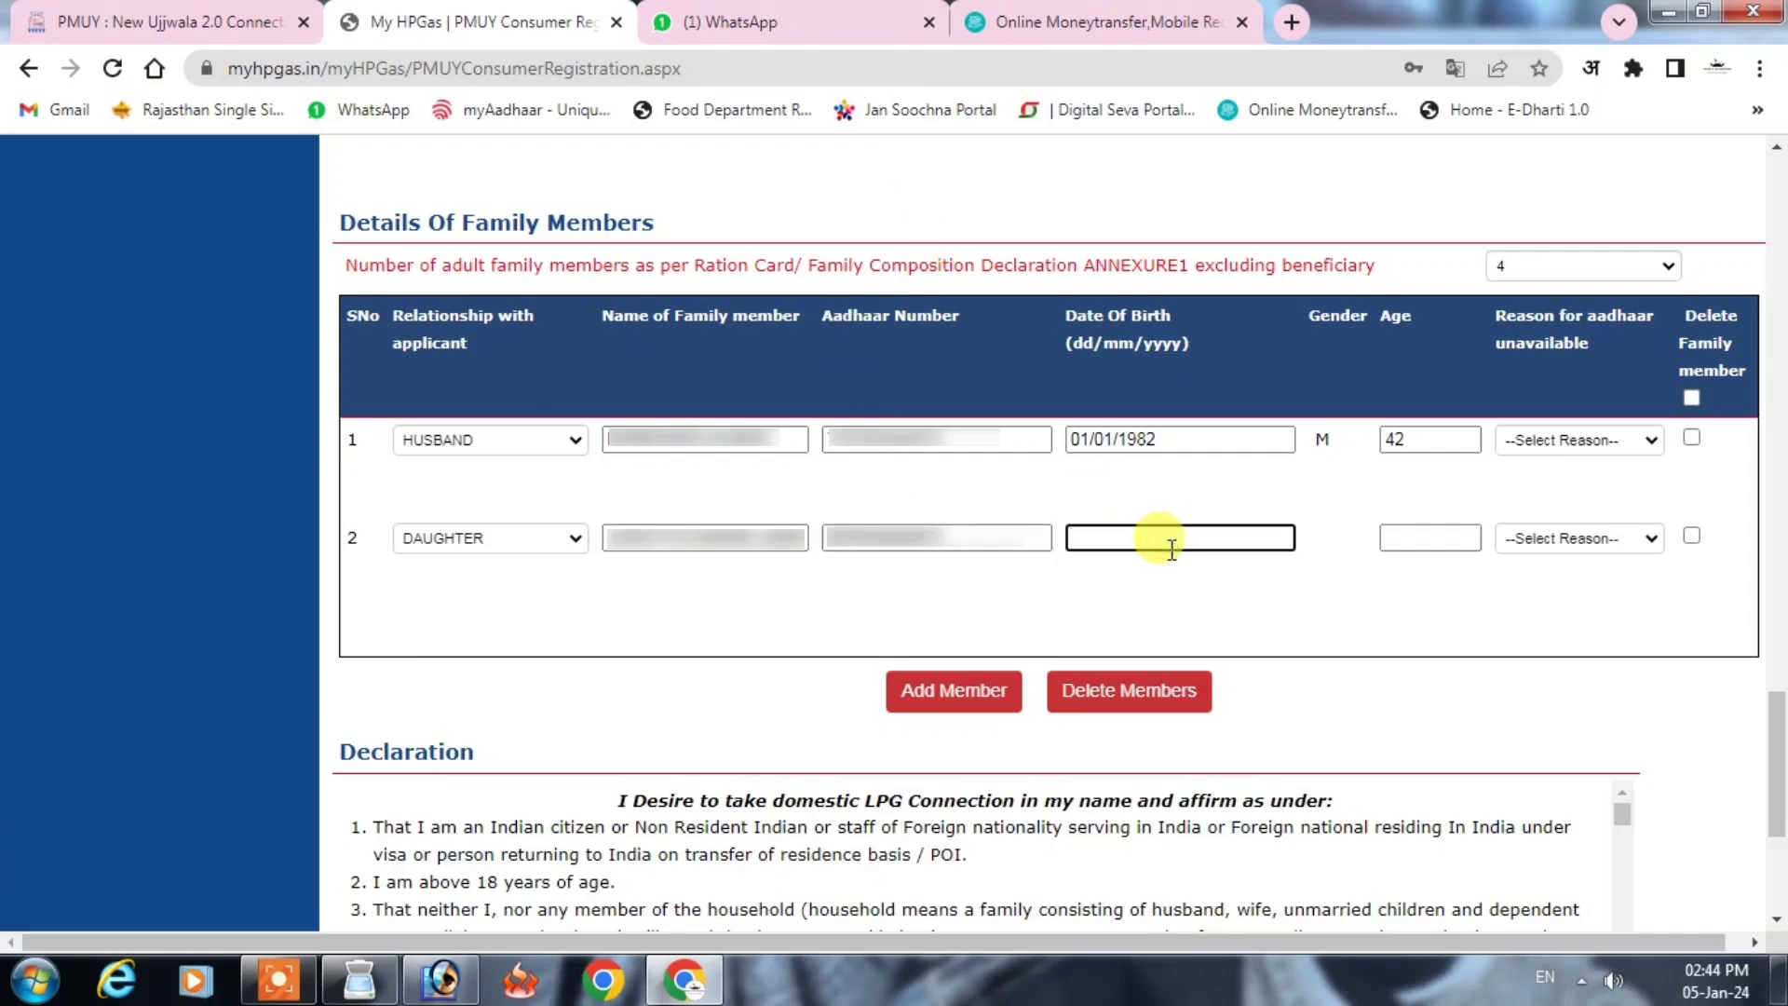
type("17/03/2015")
left_click(1439, 624)
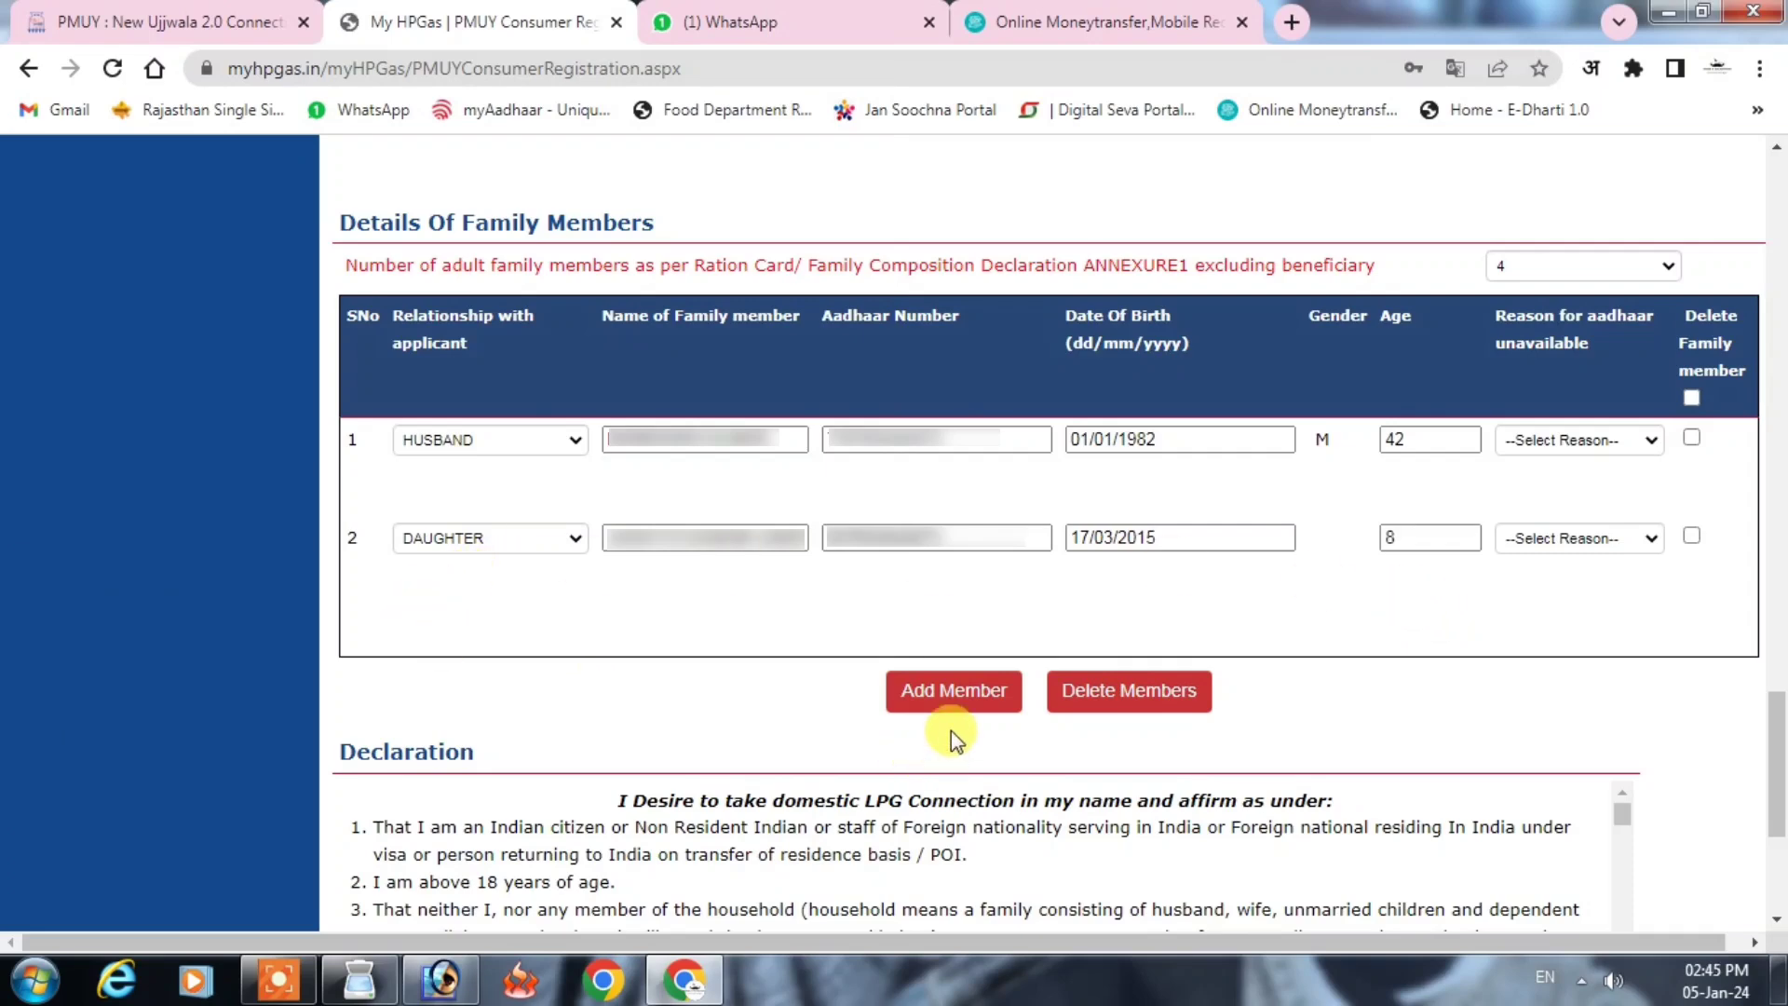
Step: Add a third family member row as SON IN LAW and enter his name
left_click(960, 701)
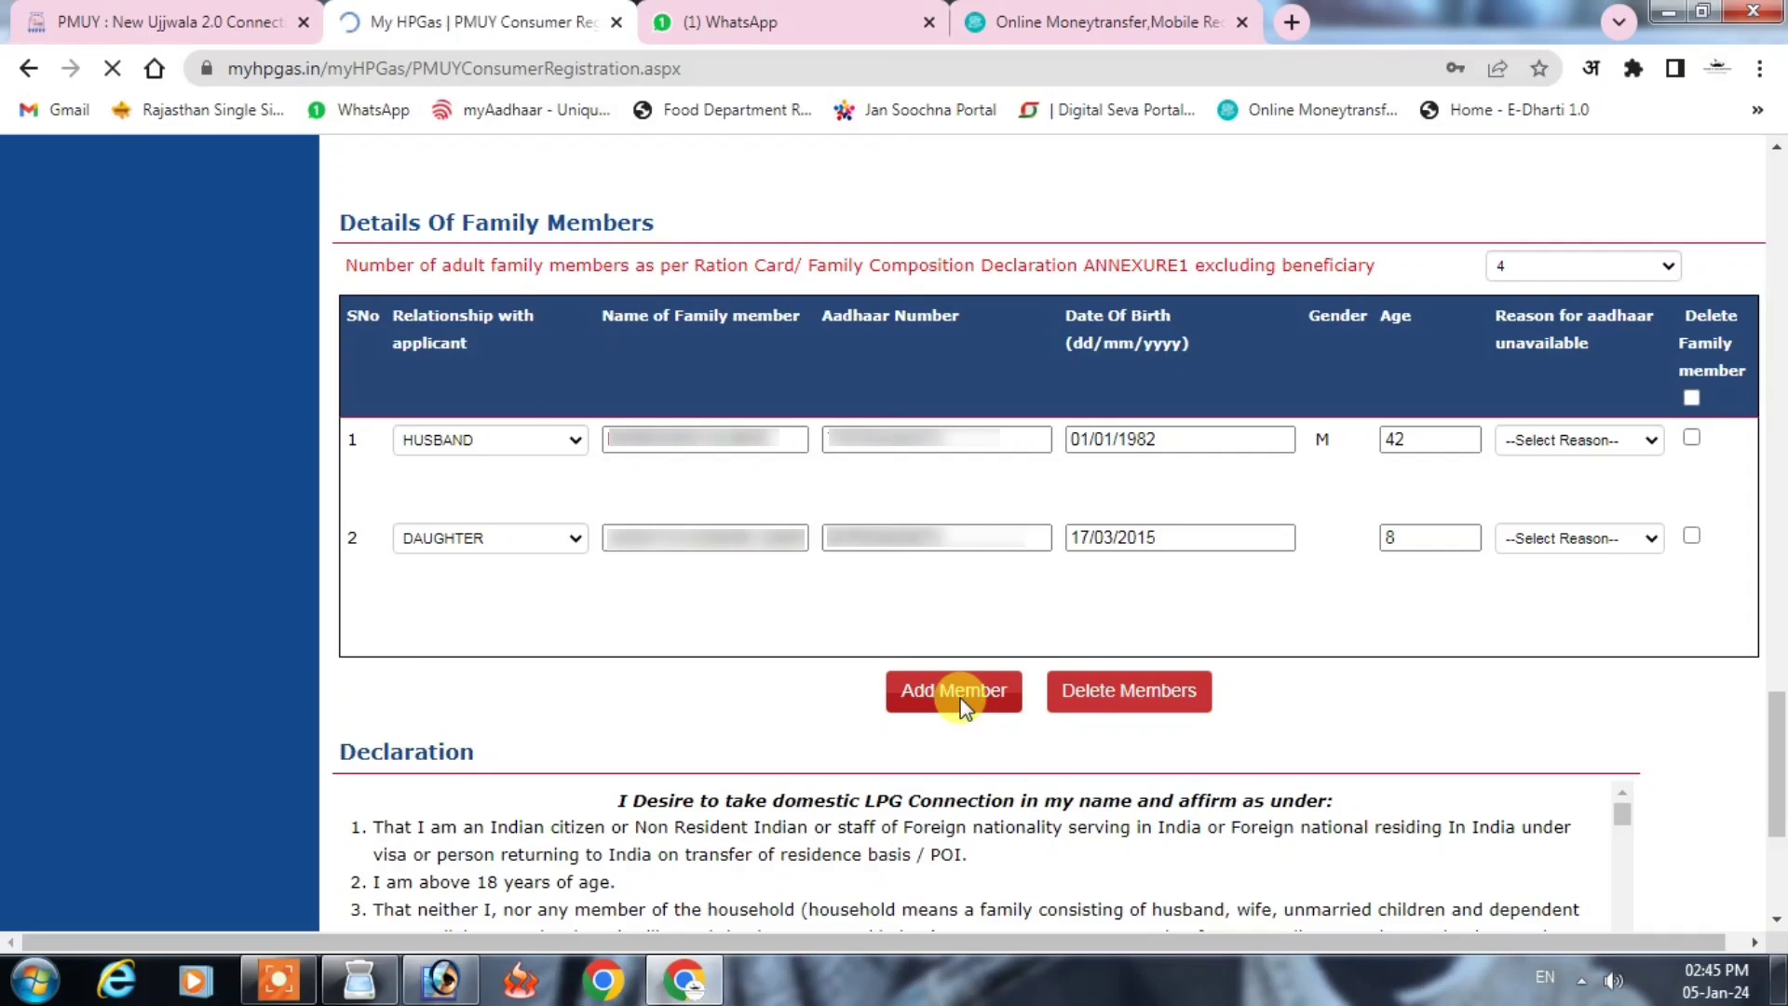
left_click(512, 652)
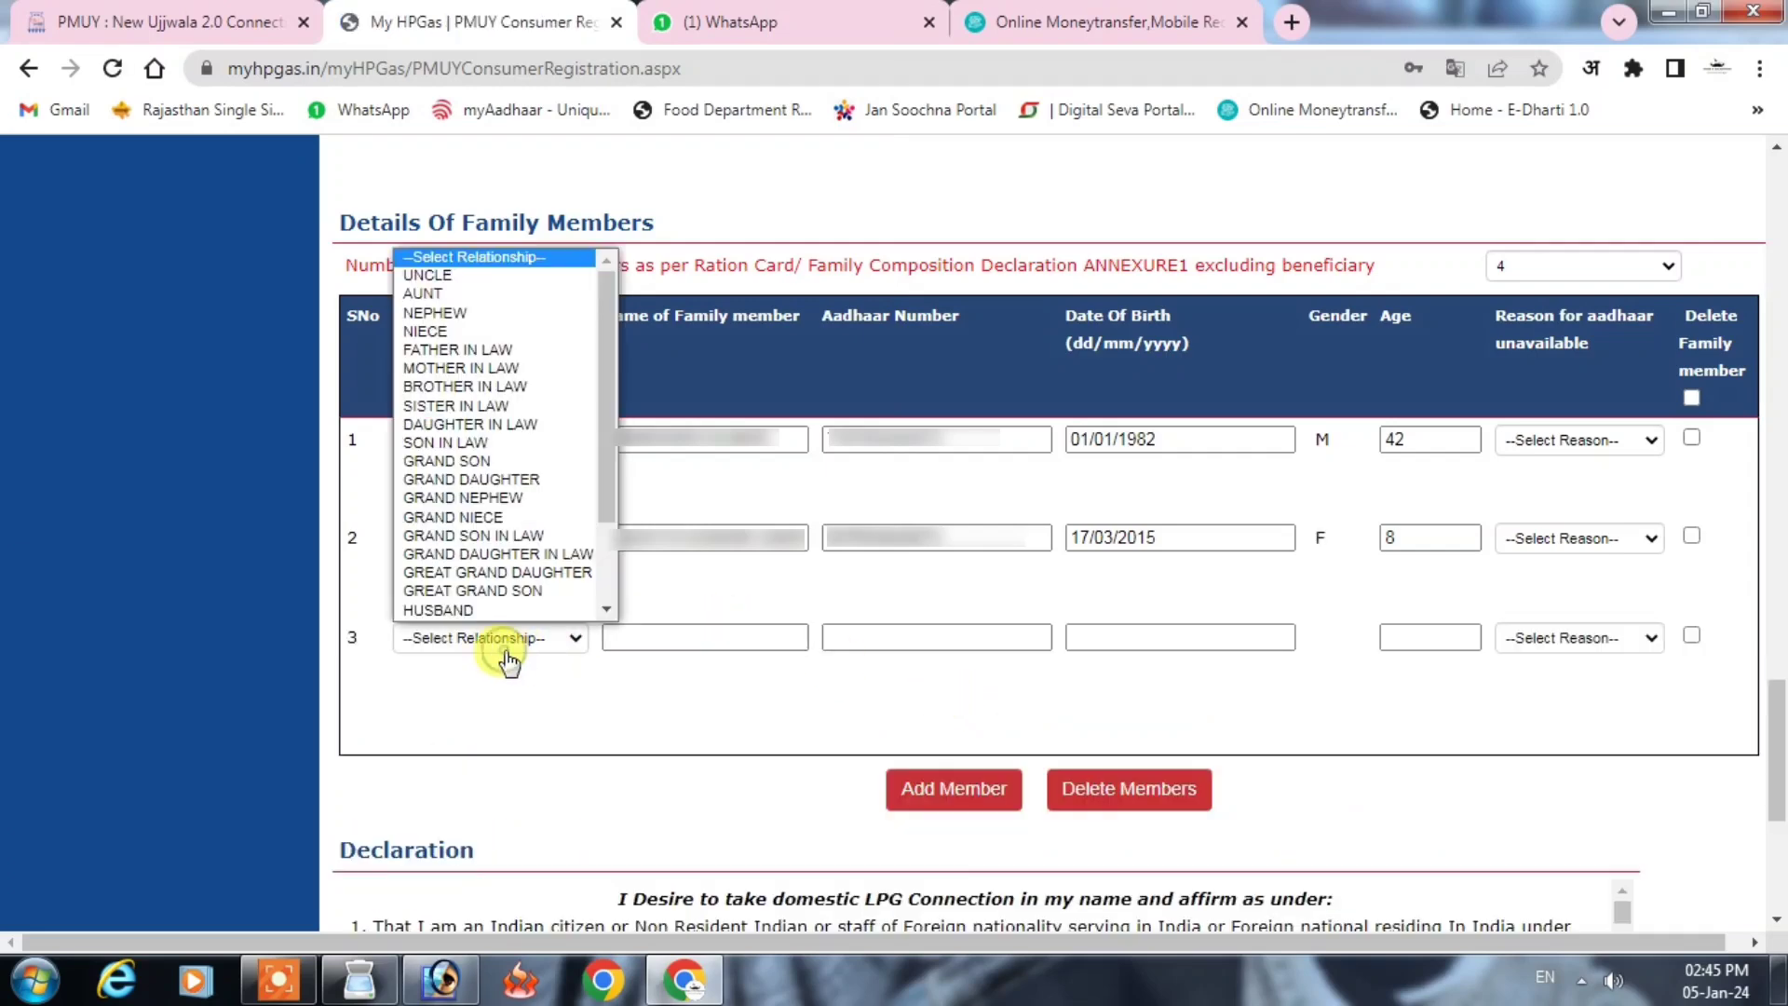
type("so")
key("Return")
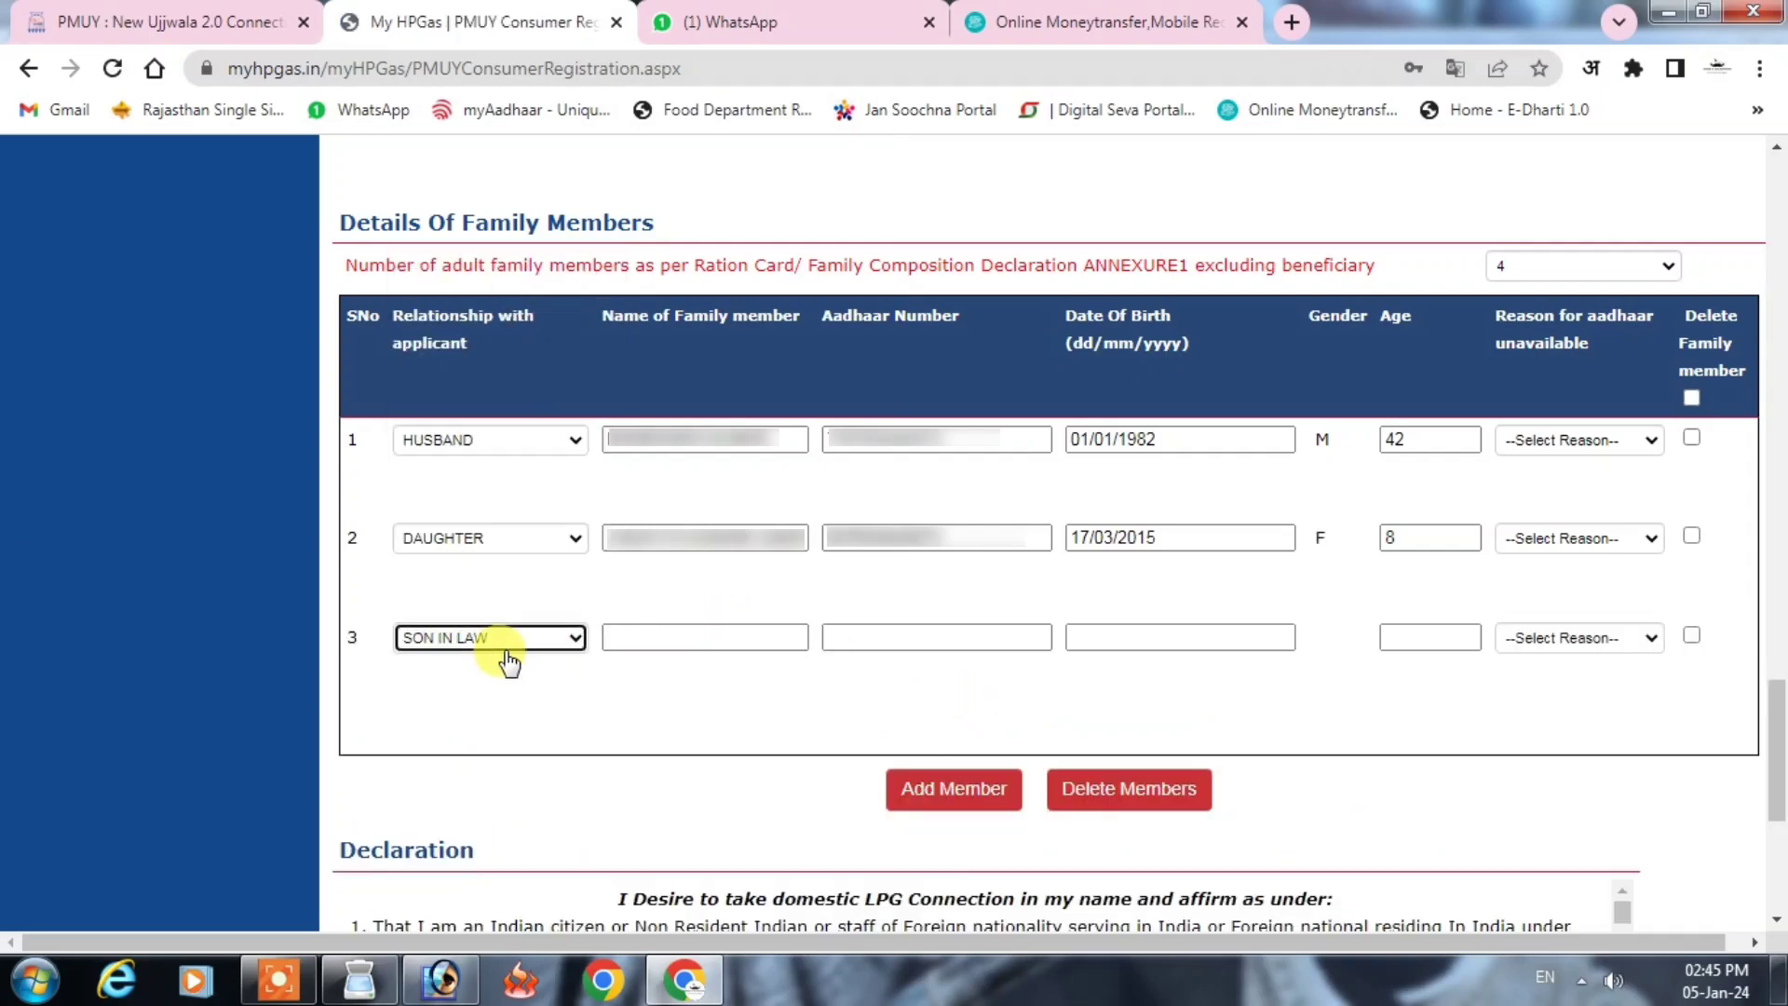
left_click(660, 641)
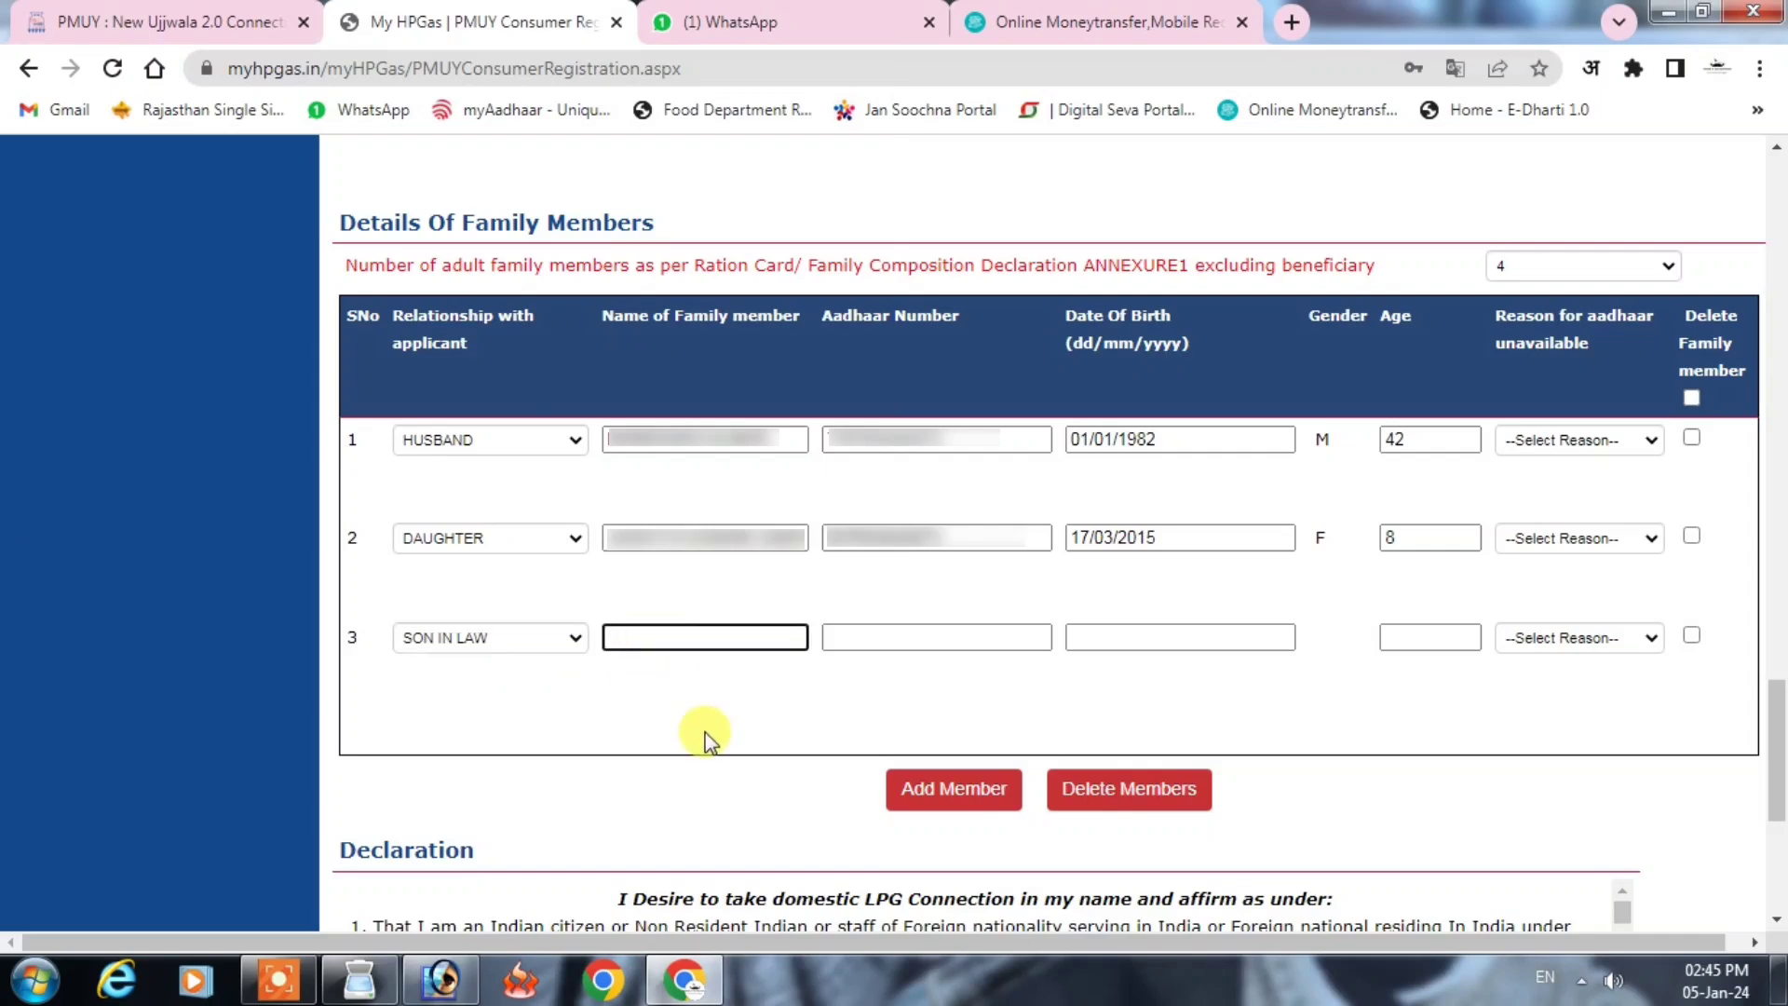
type("RAMESH")
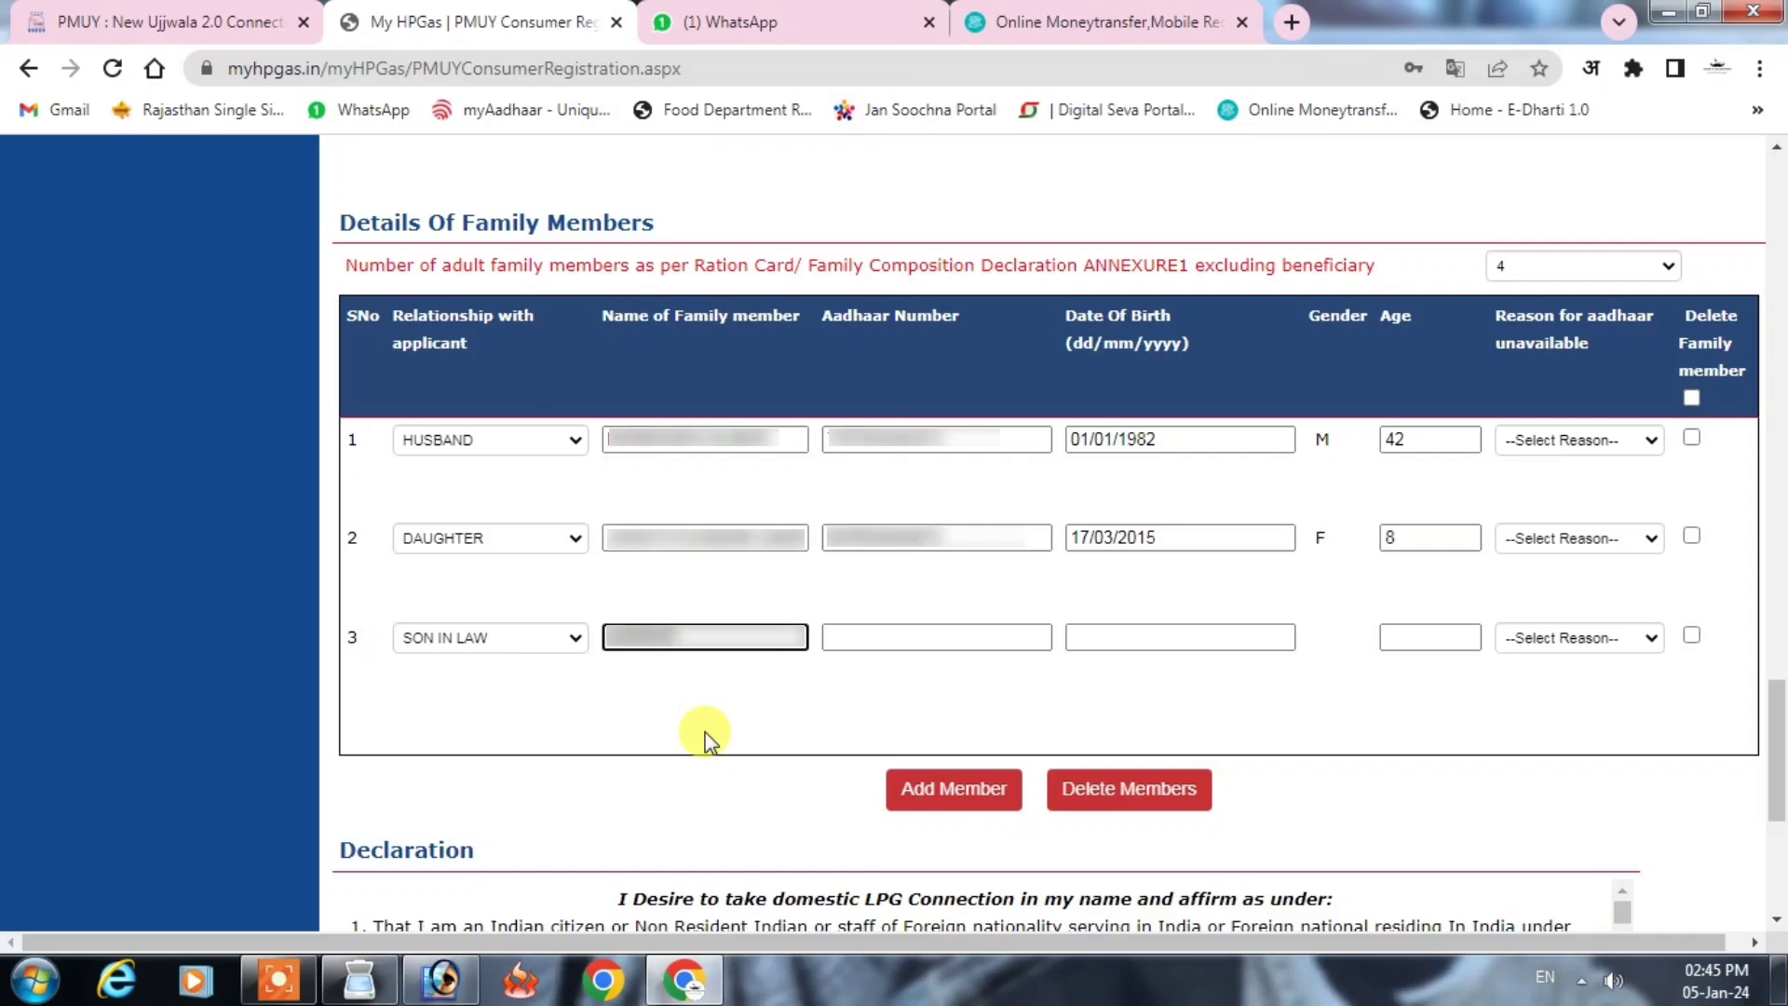
left_click(871, 635)
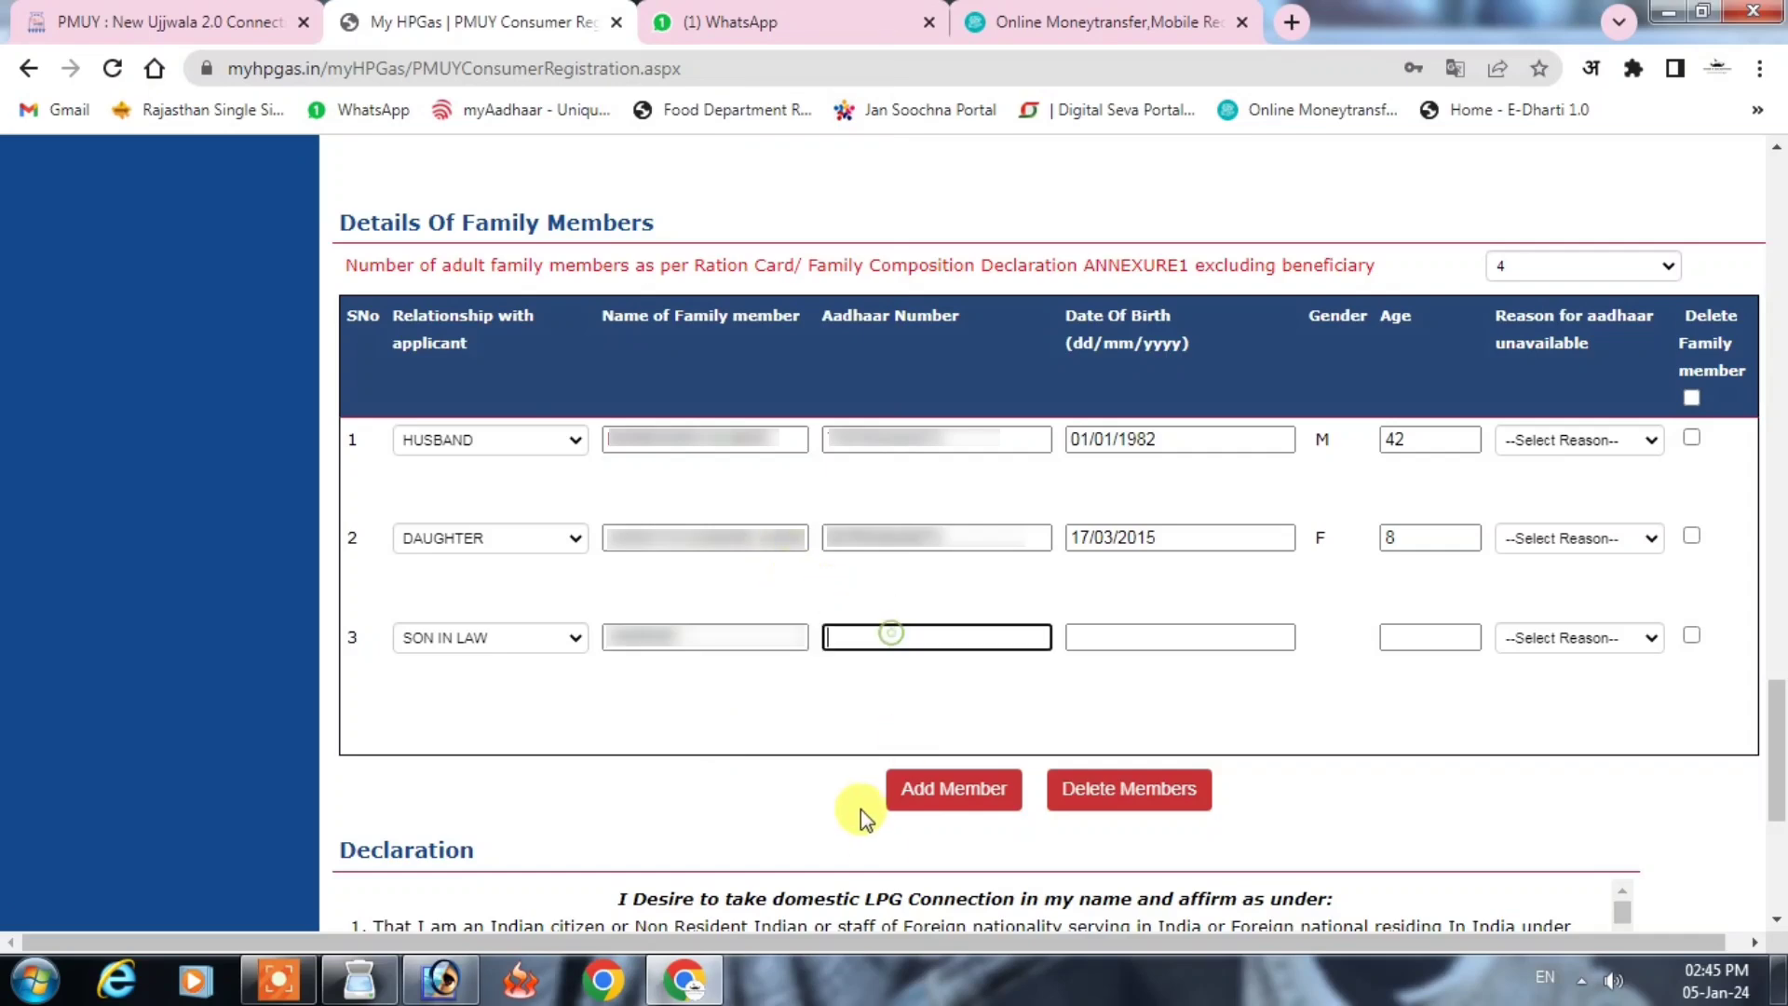
key("ctrl+v")
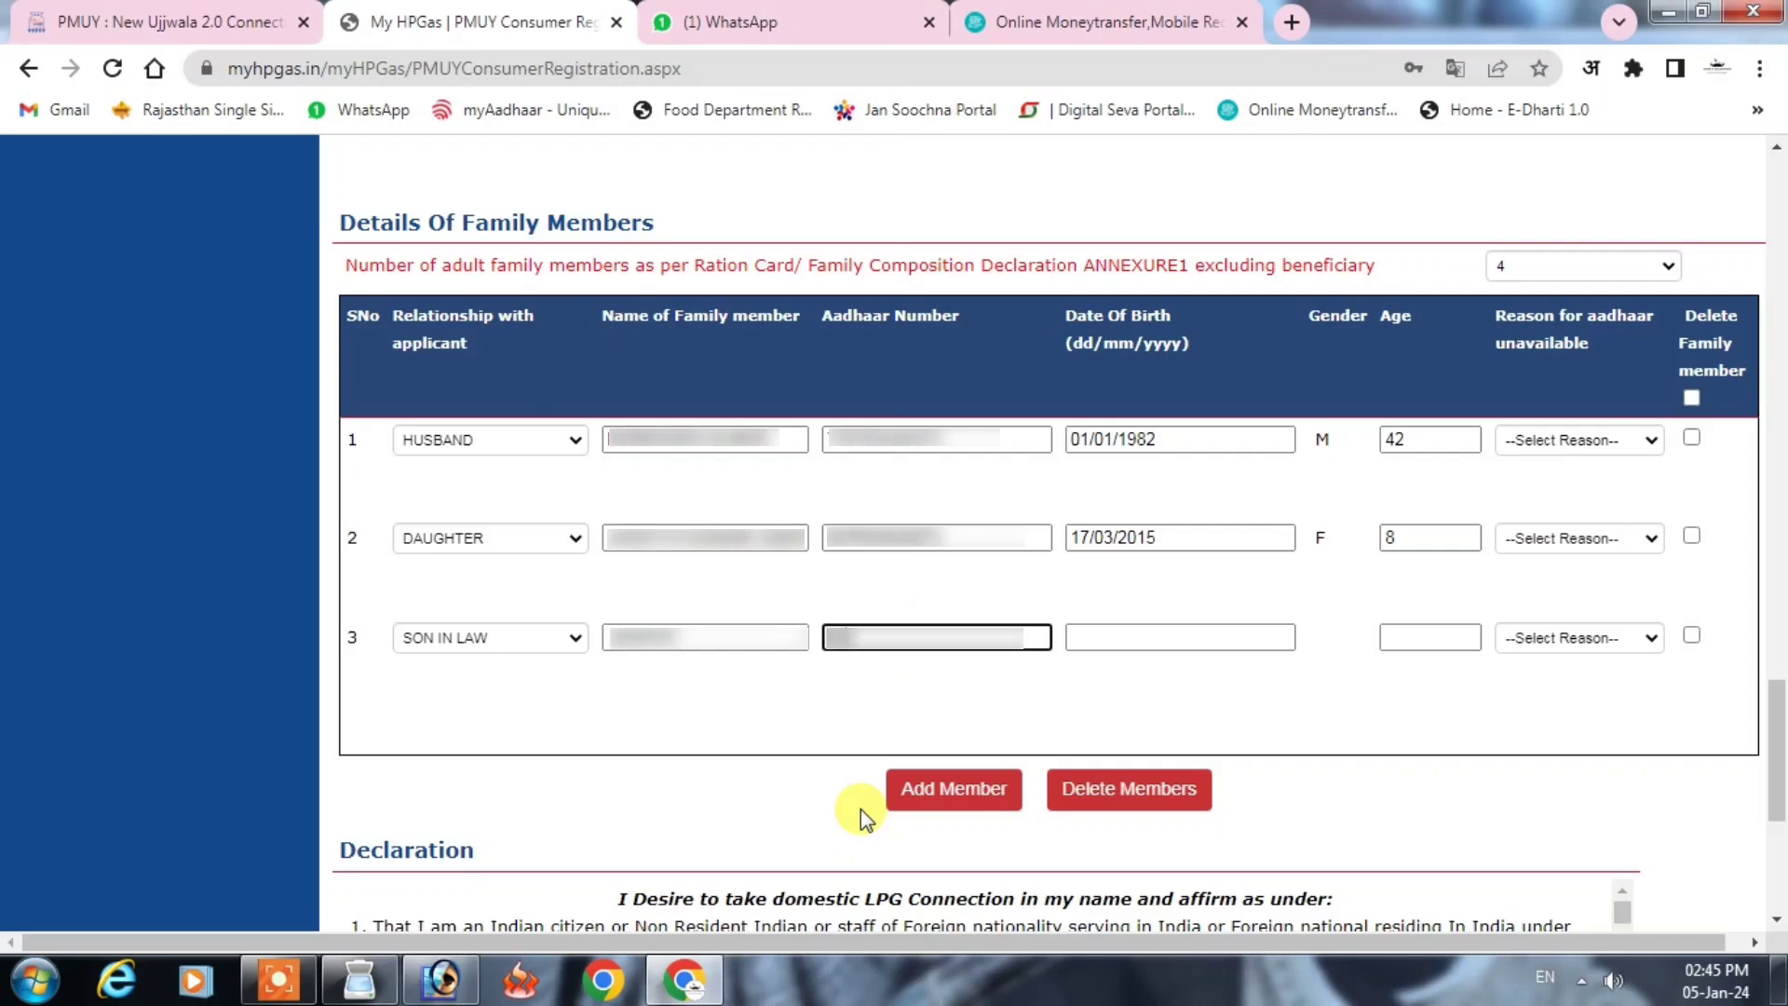
type("123456")
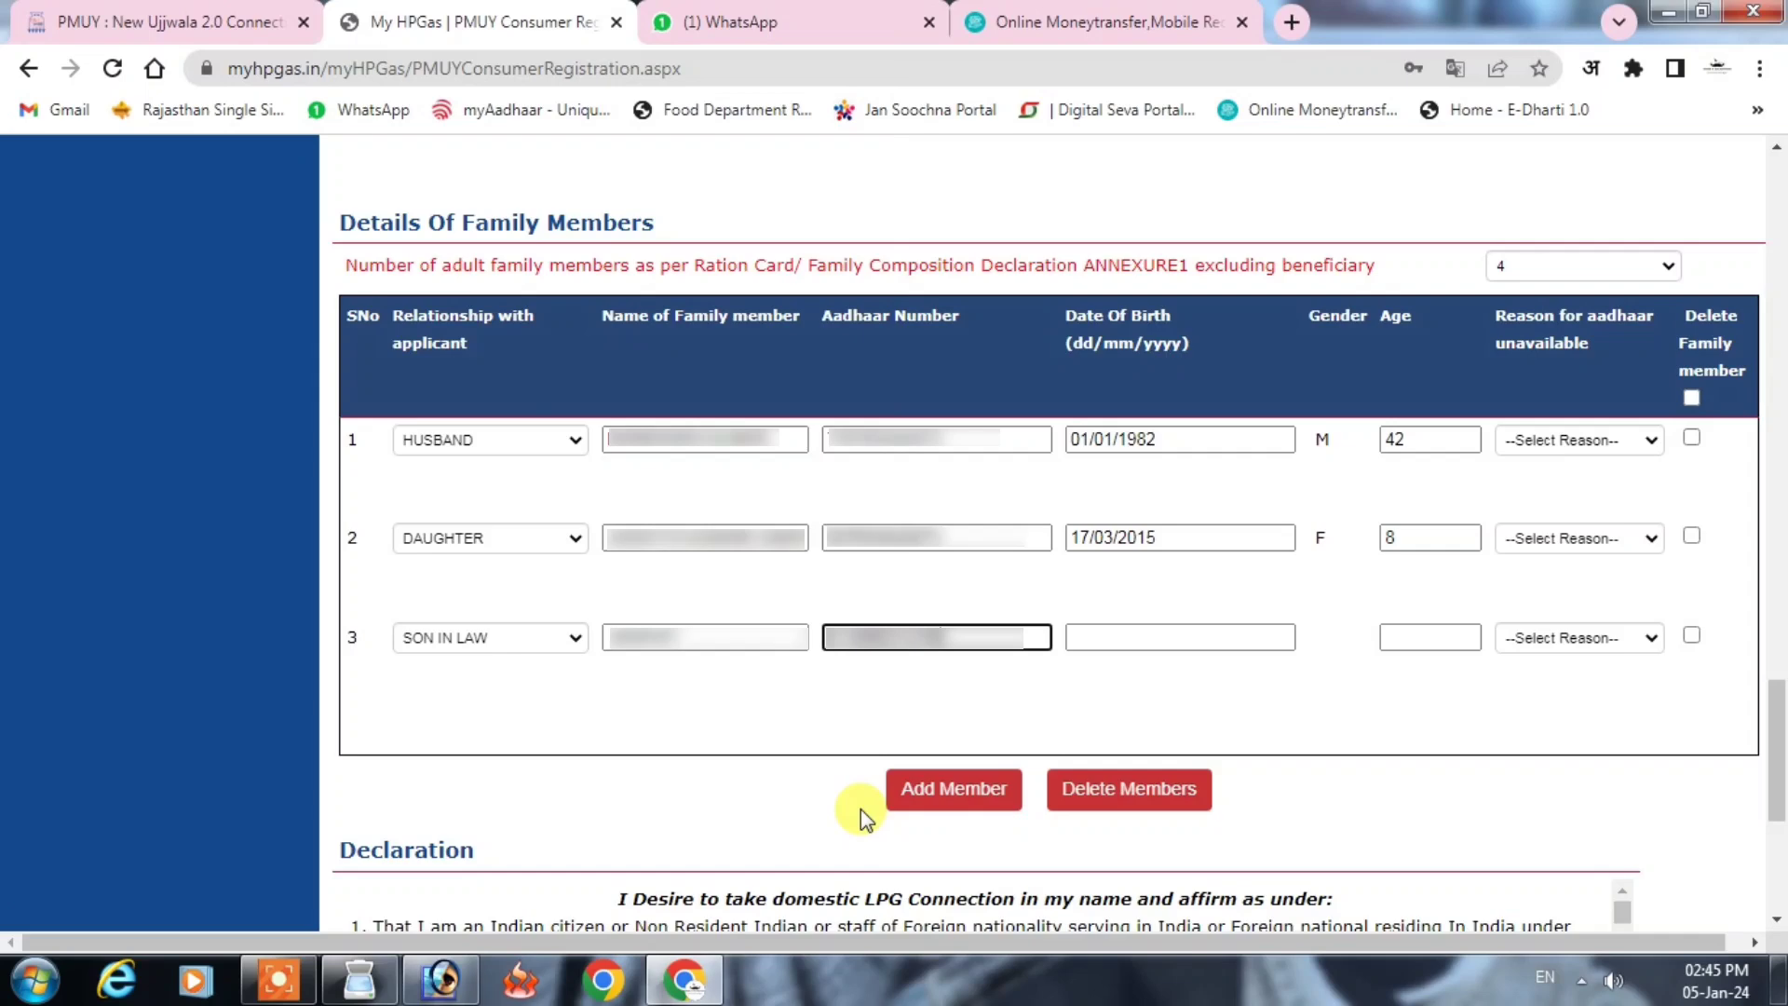
left_click(1111, 629)
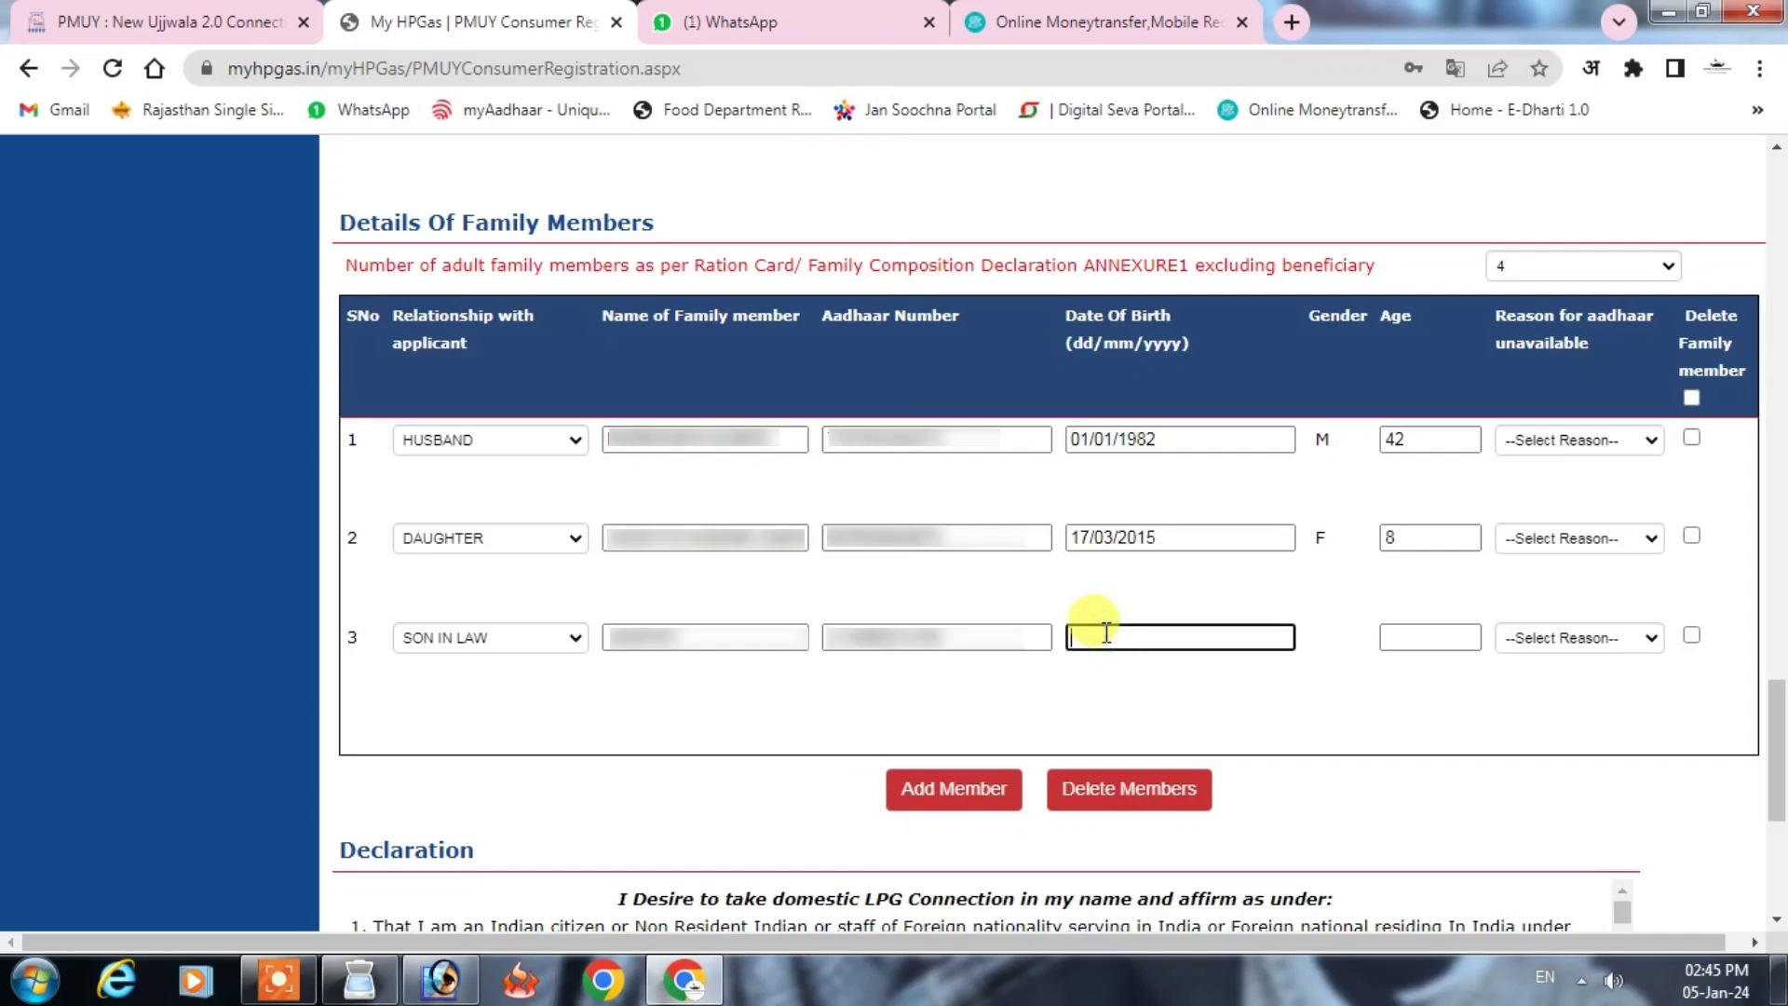
type("06/07/2016")
Step: Accept the declaration and submit the Ujjwala KYC application, receiving a Pre KYC reference number
left_click(1425, 745)
scroll(1427, 741, "down", 4)
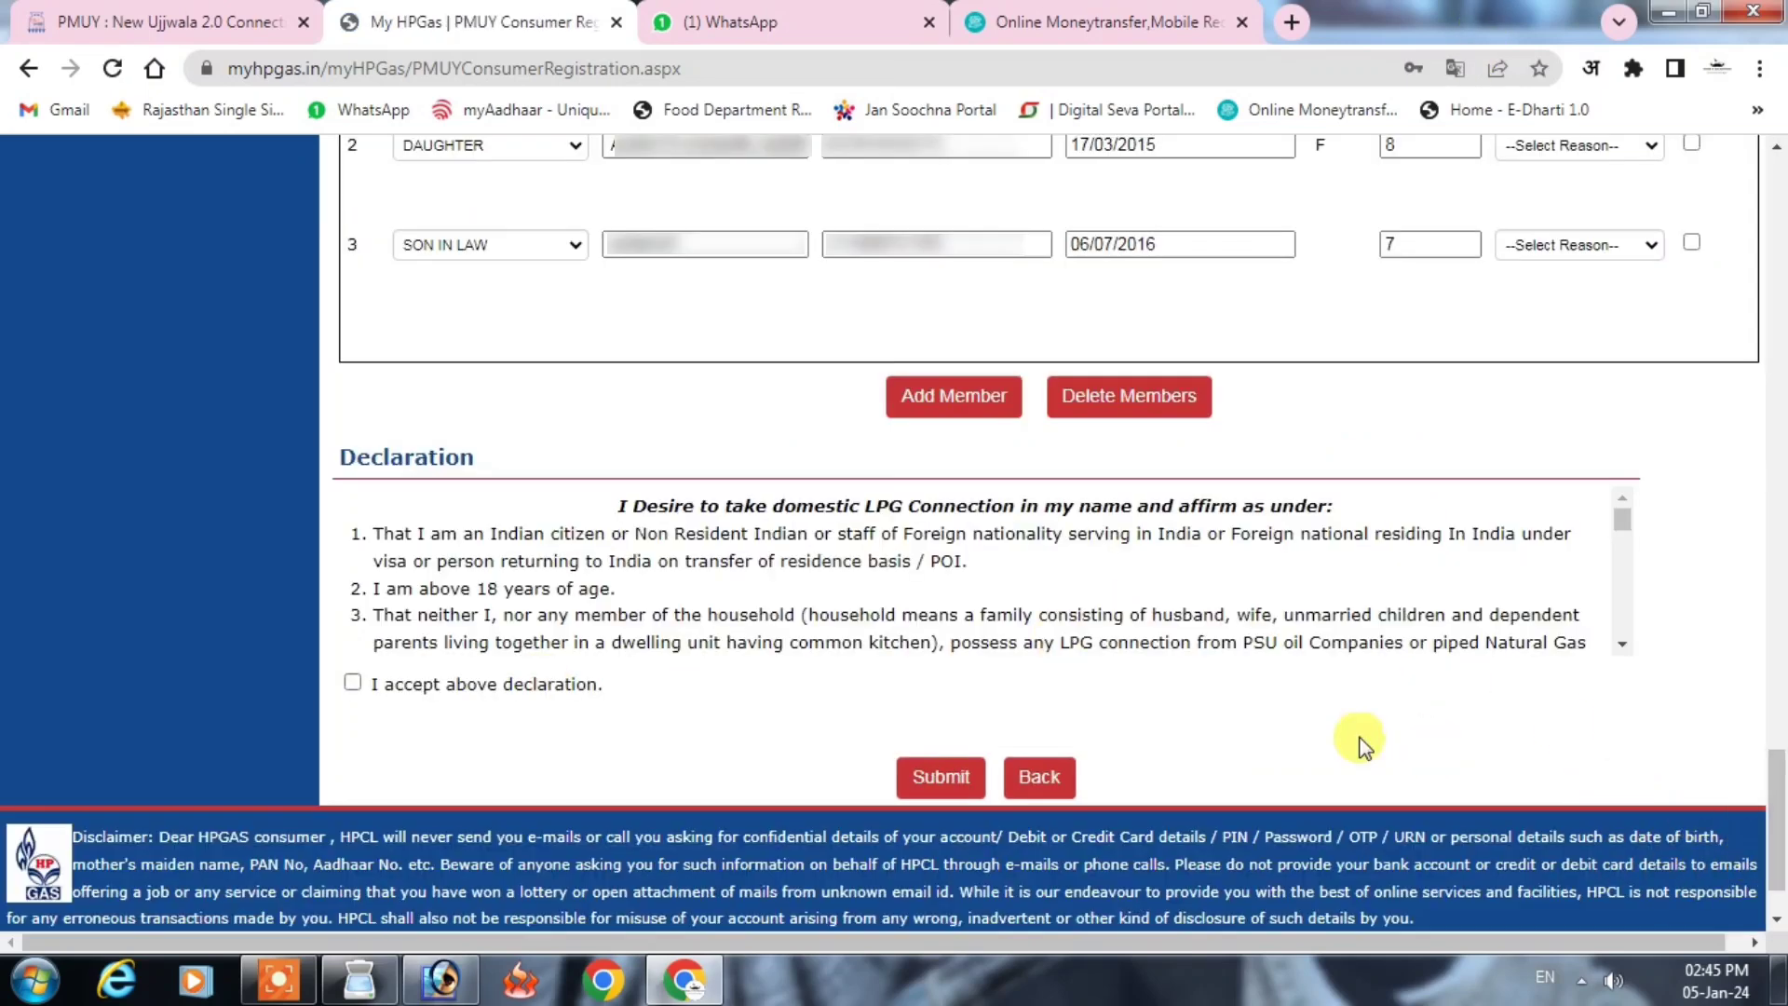
scroll(867, 596, "down", 10)
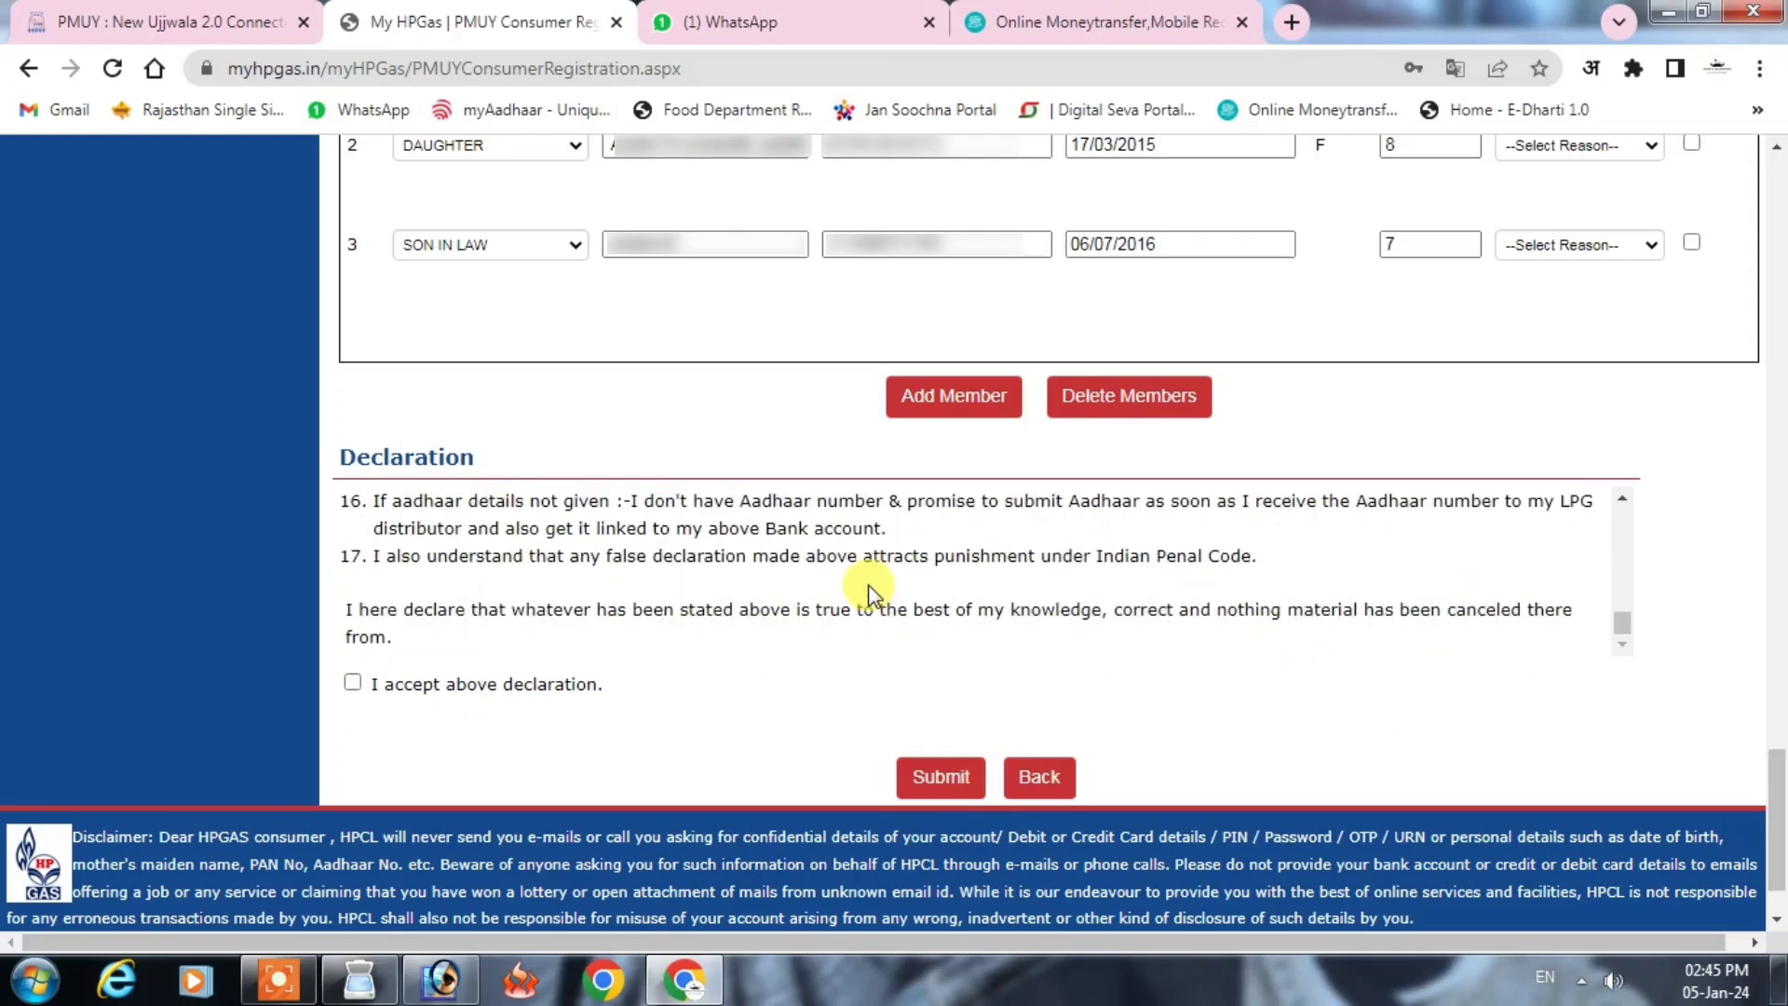
left_click(352, 682)
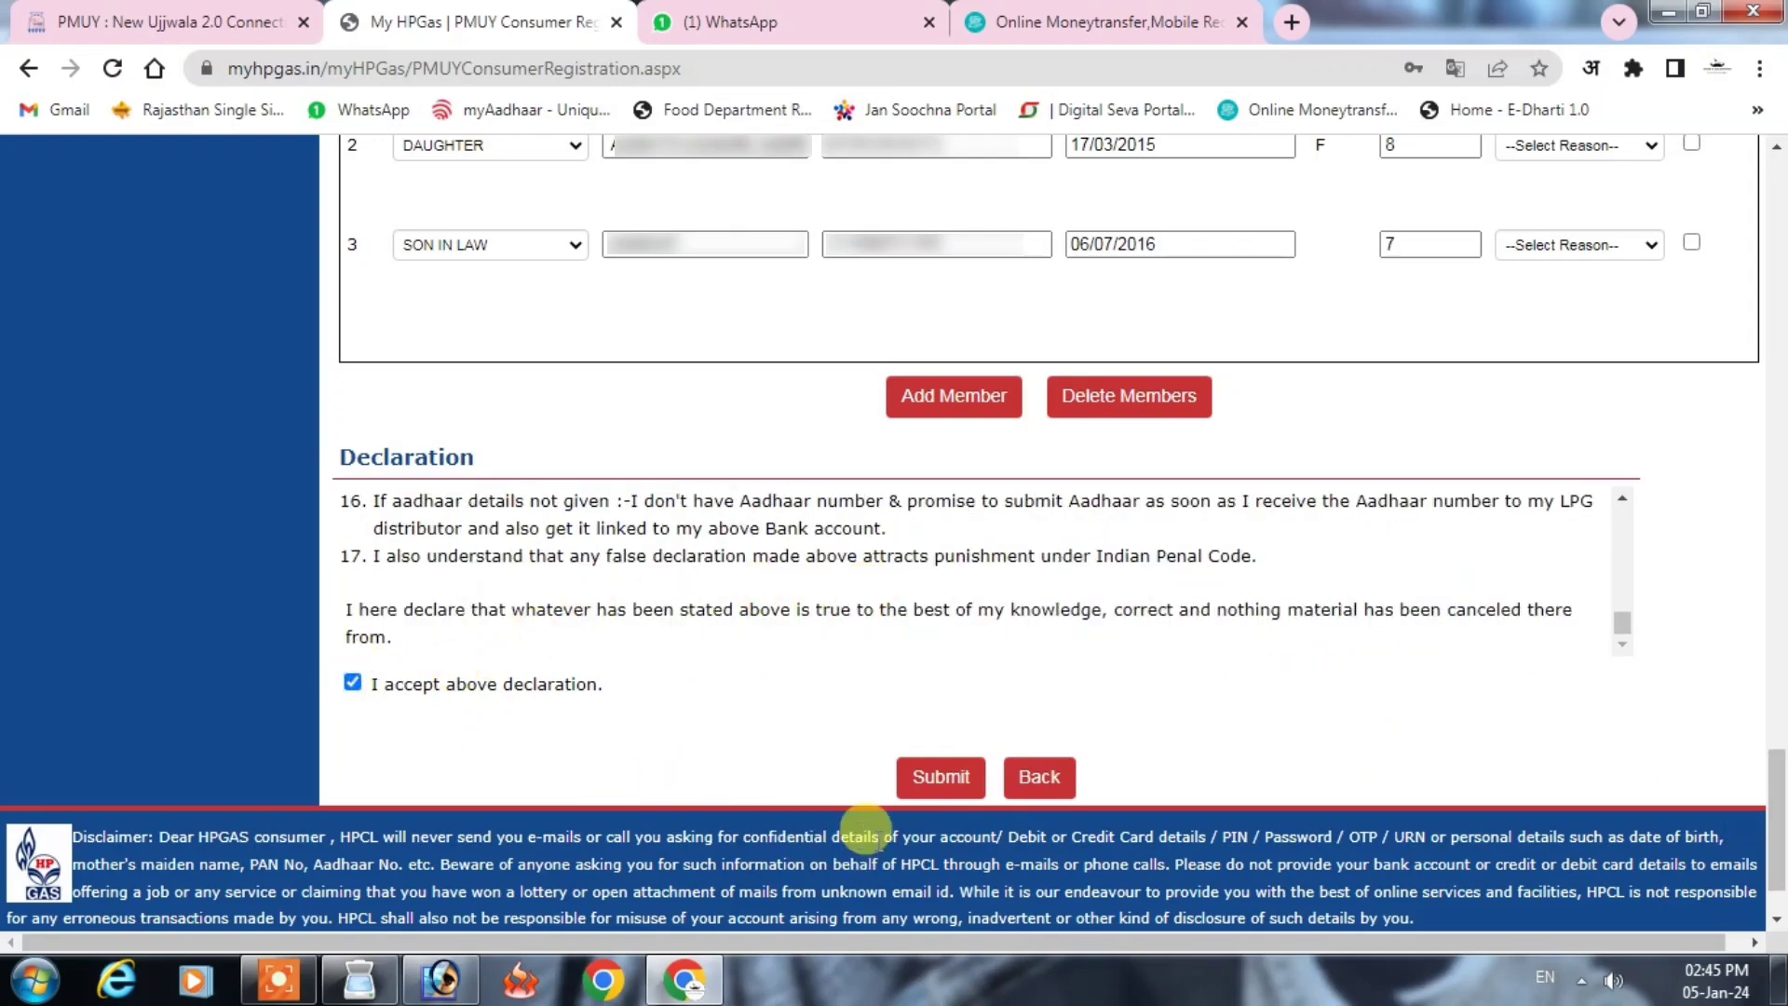
scroll(864, 832, "down", 1)
left_click(935, 677)
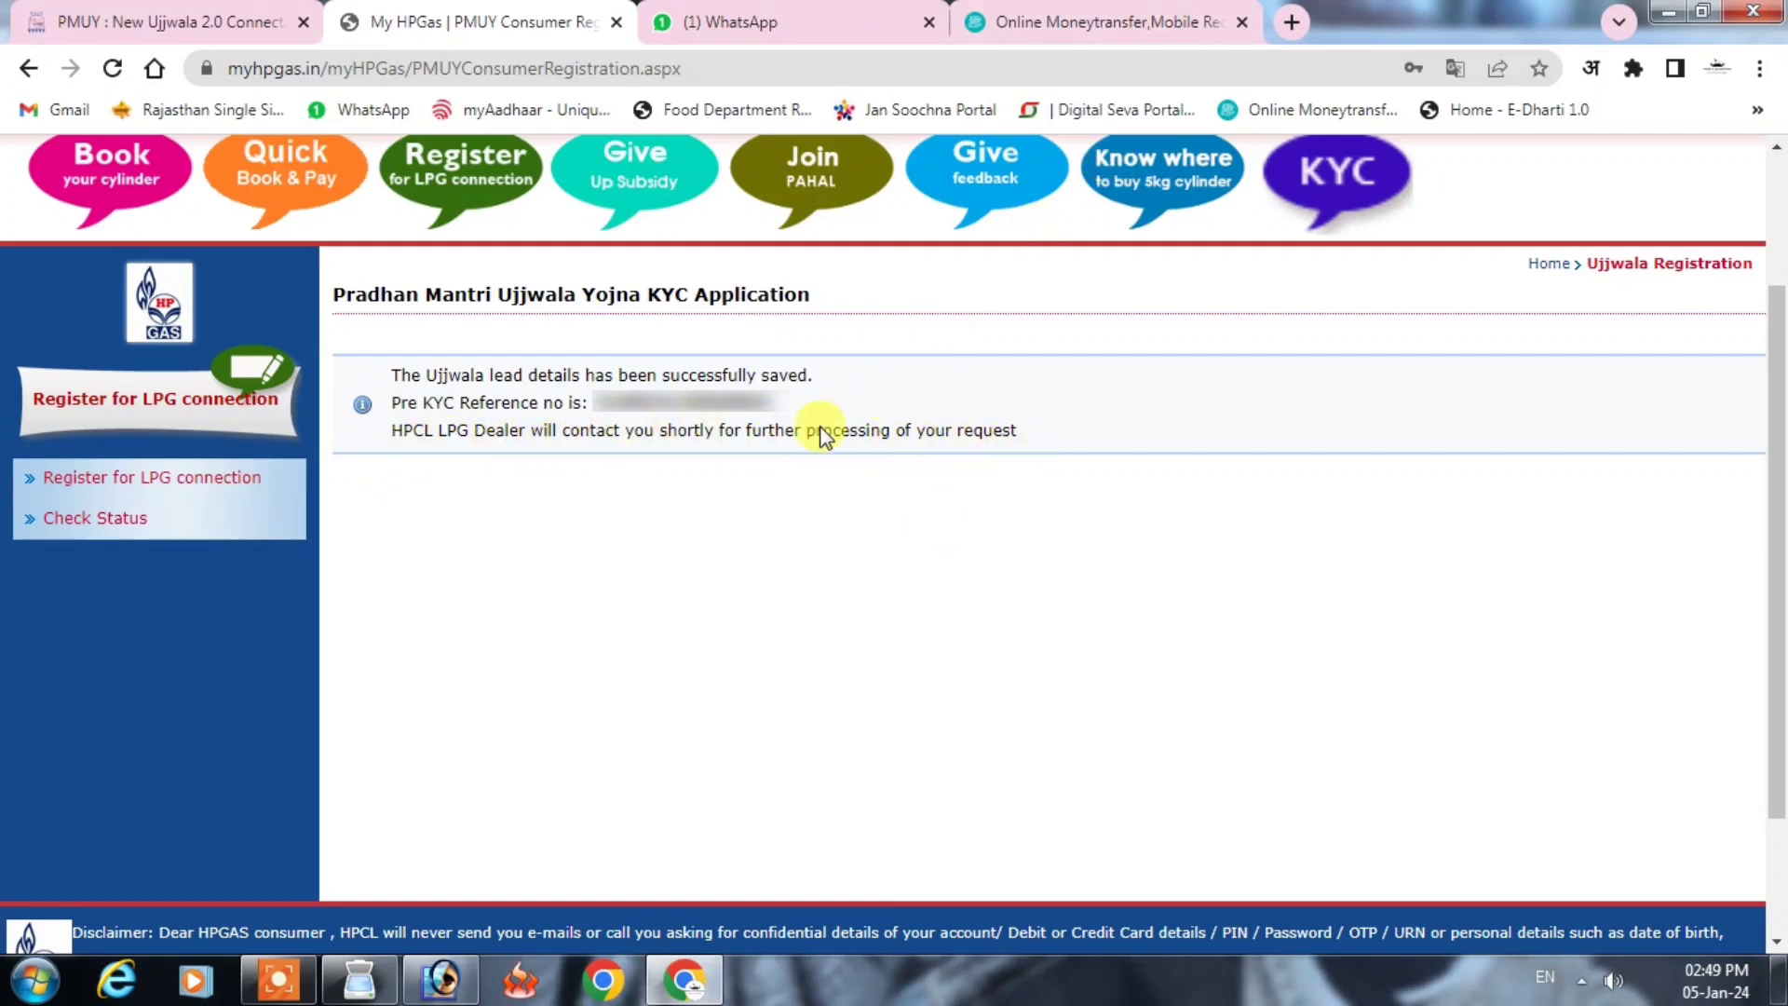
Step: Copy the Pre KYC reference number into the Ujjwala registration status check form
left_click_drag(593, 402, 786, 410)
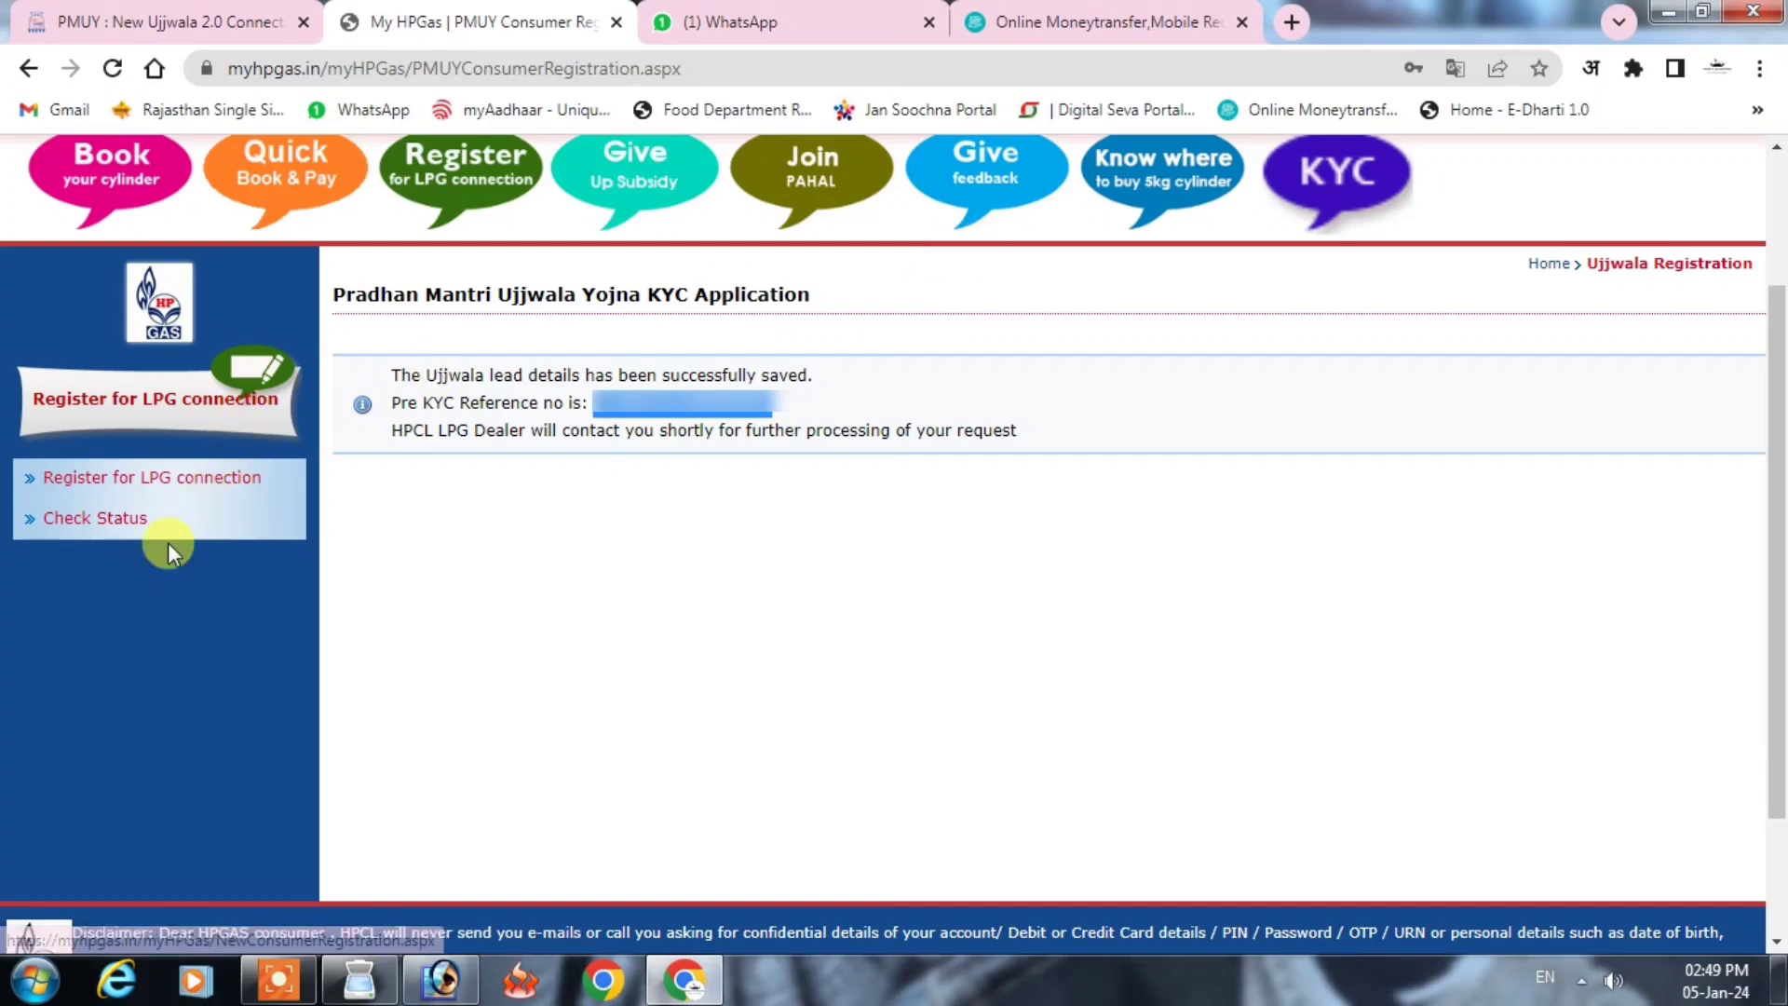
left_click(90, 520)
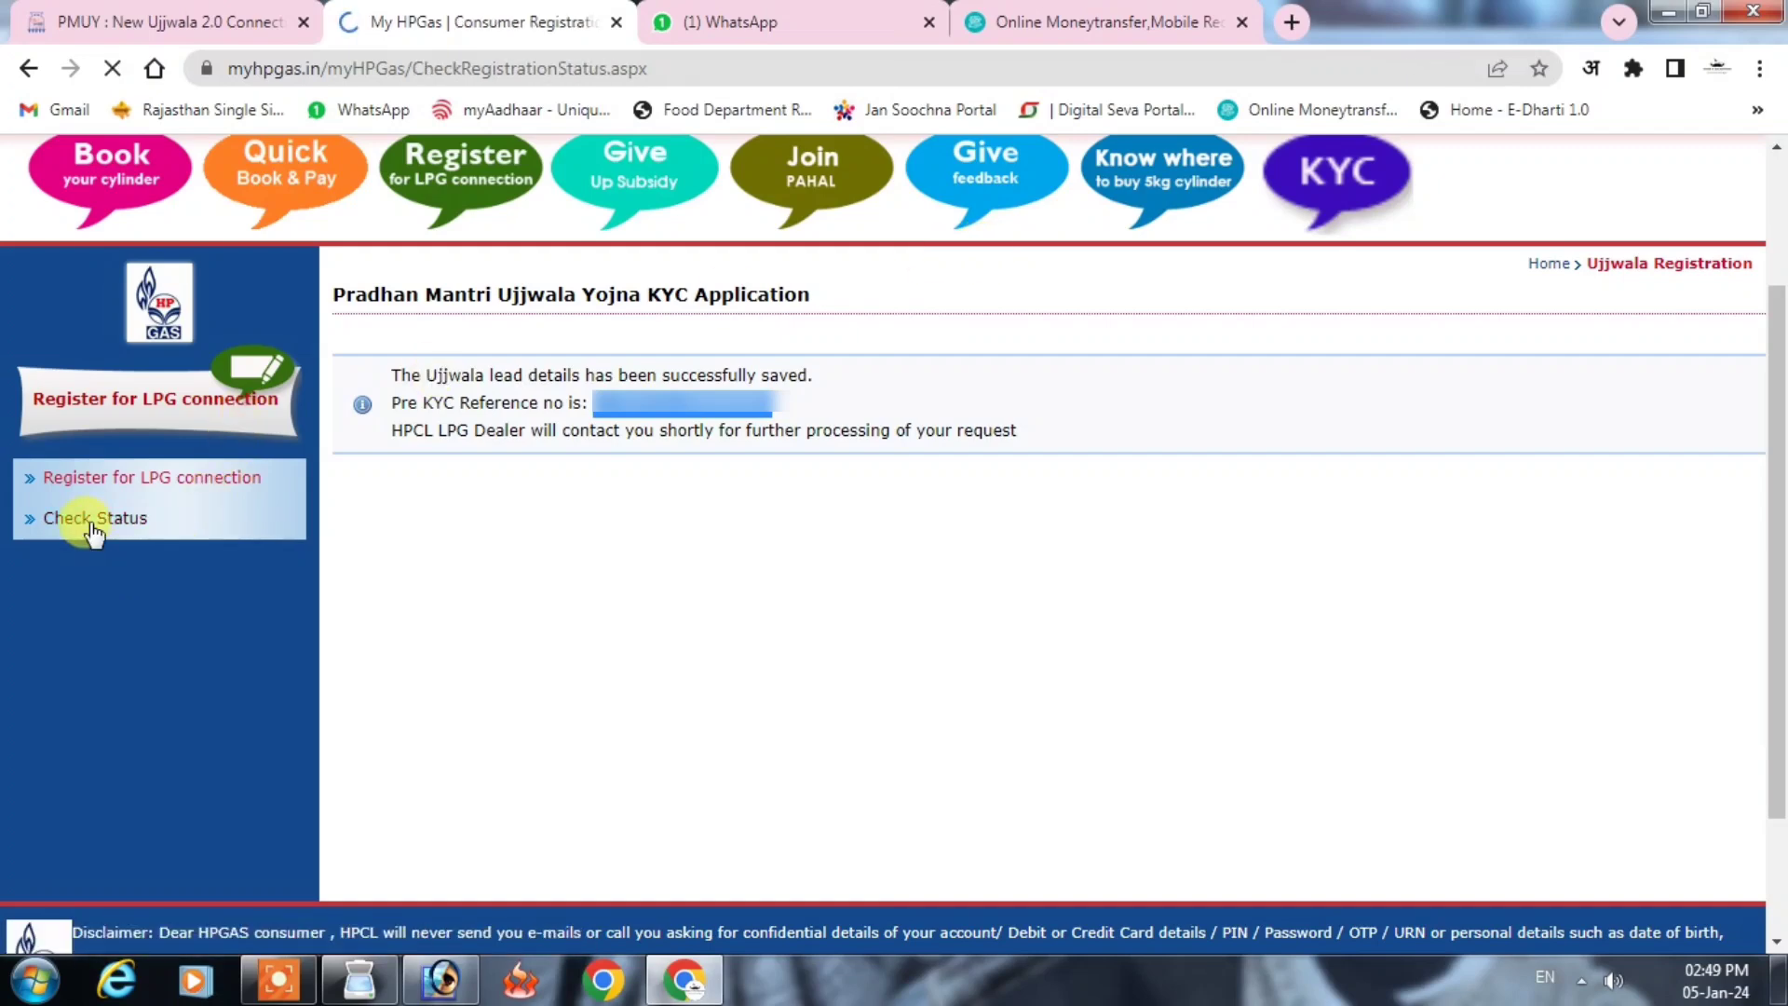
scroll(1228, 573, "down", 1)
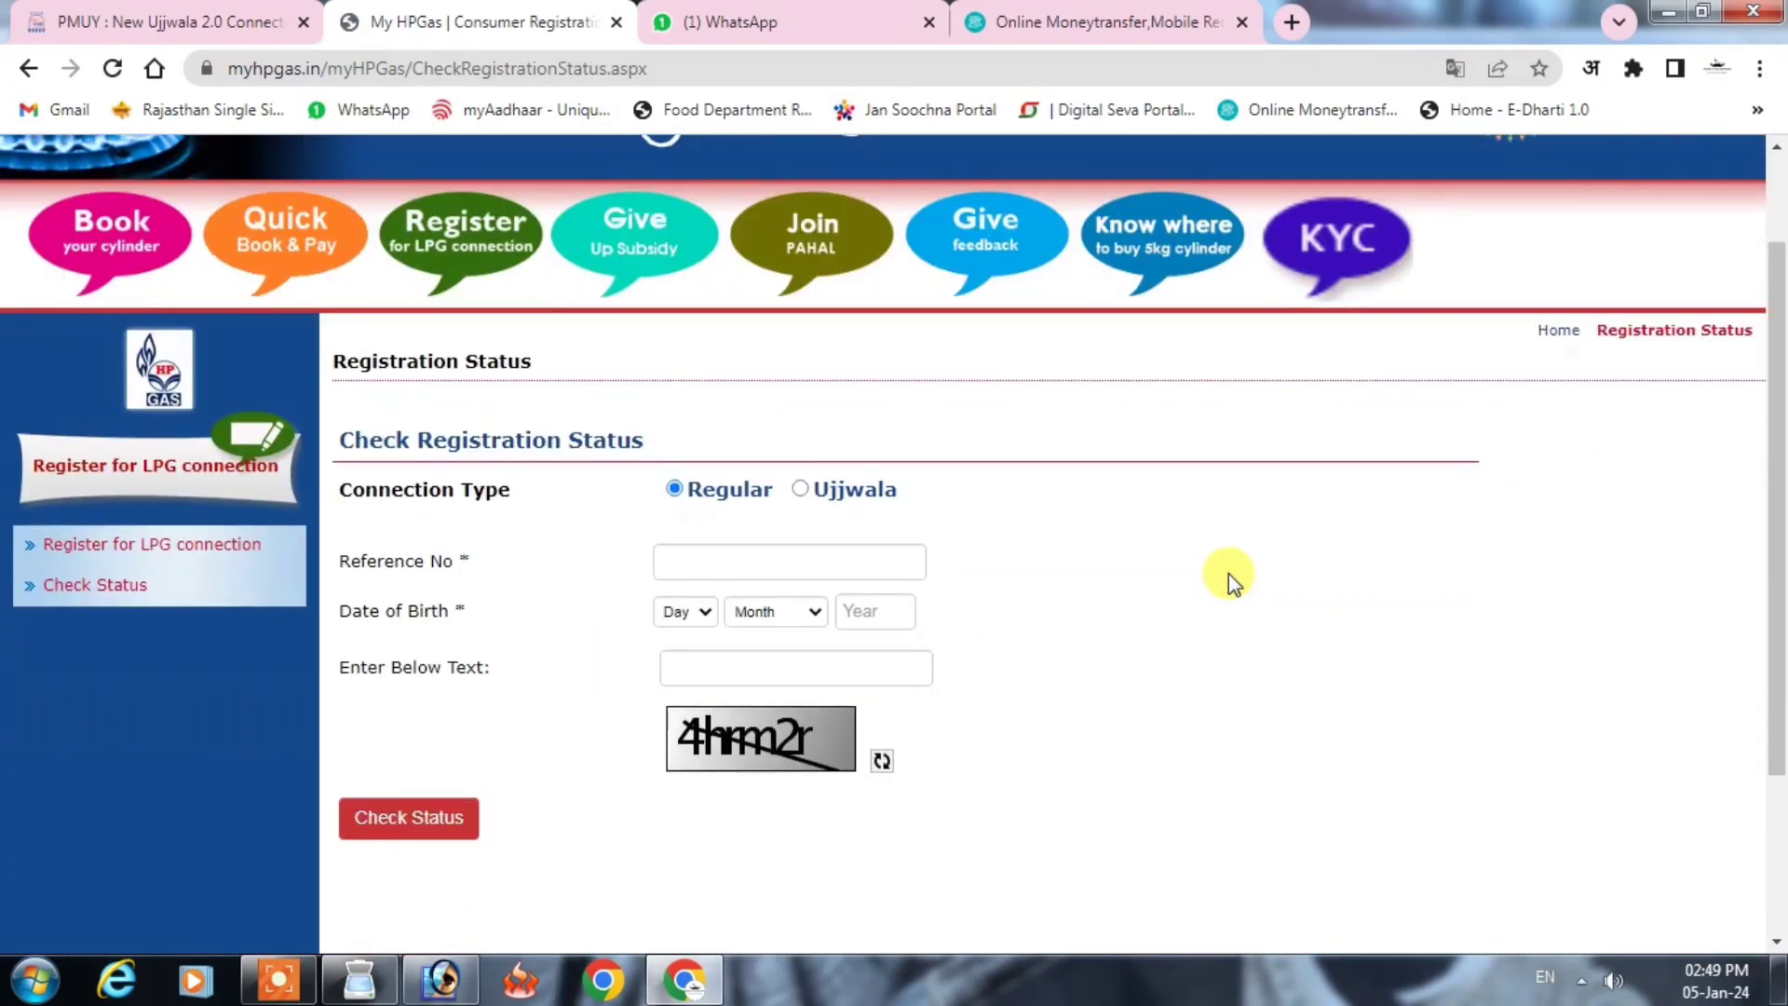
left_click(801, 490)
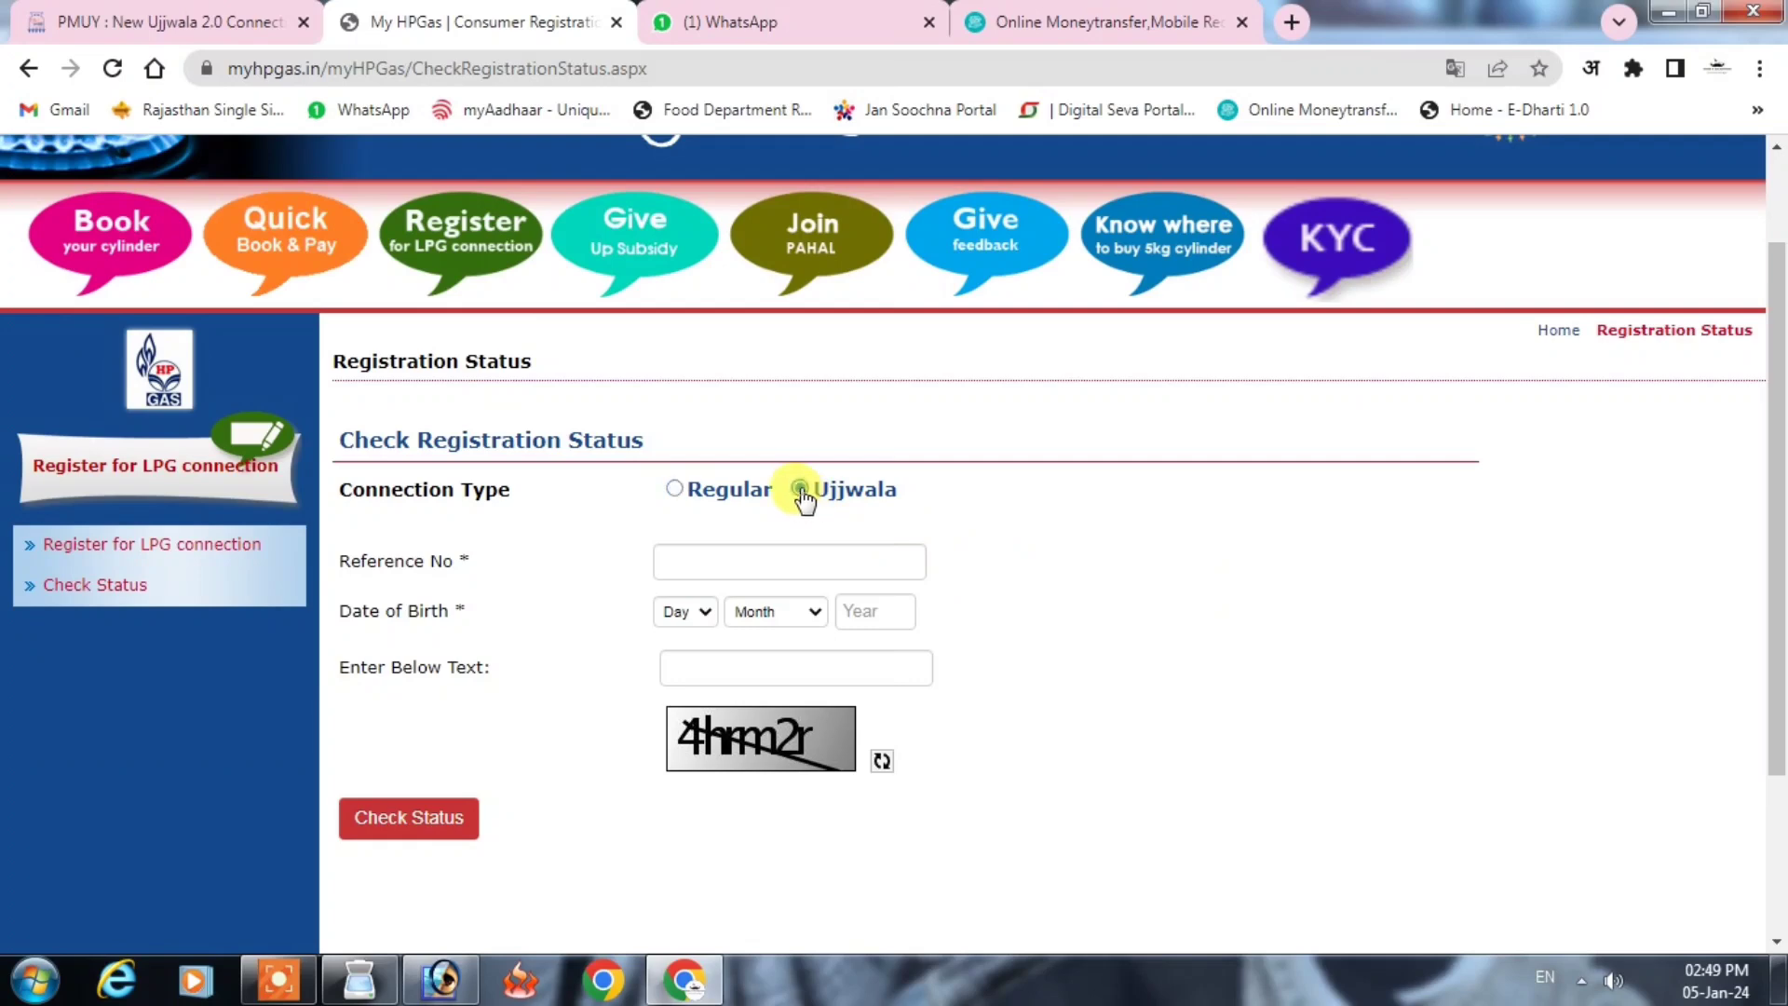
left_click(762, 556)
key("ctrl+v")
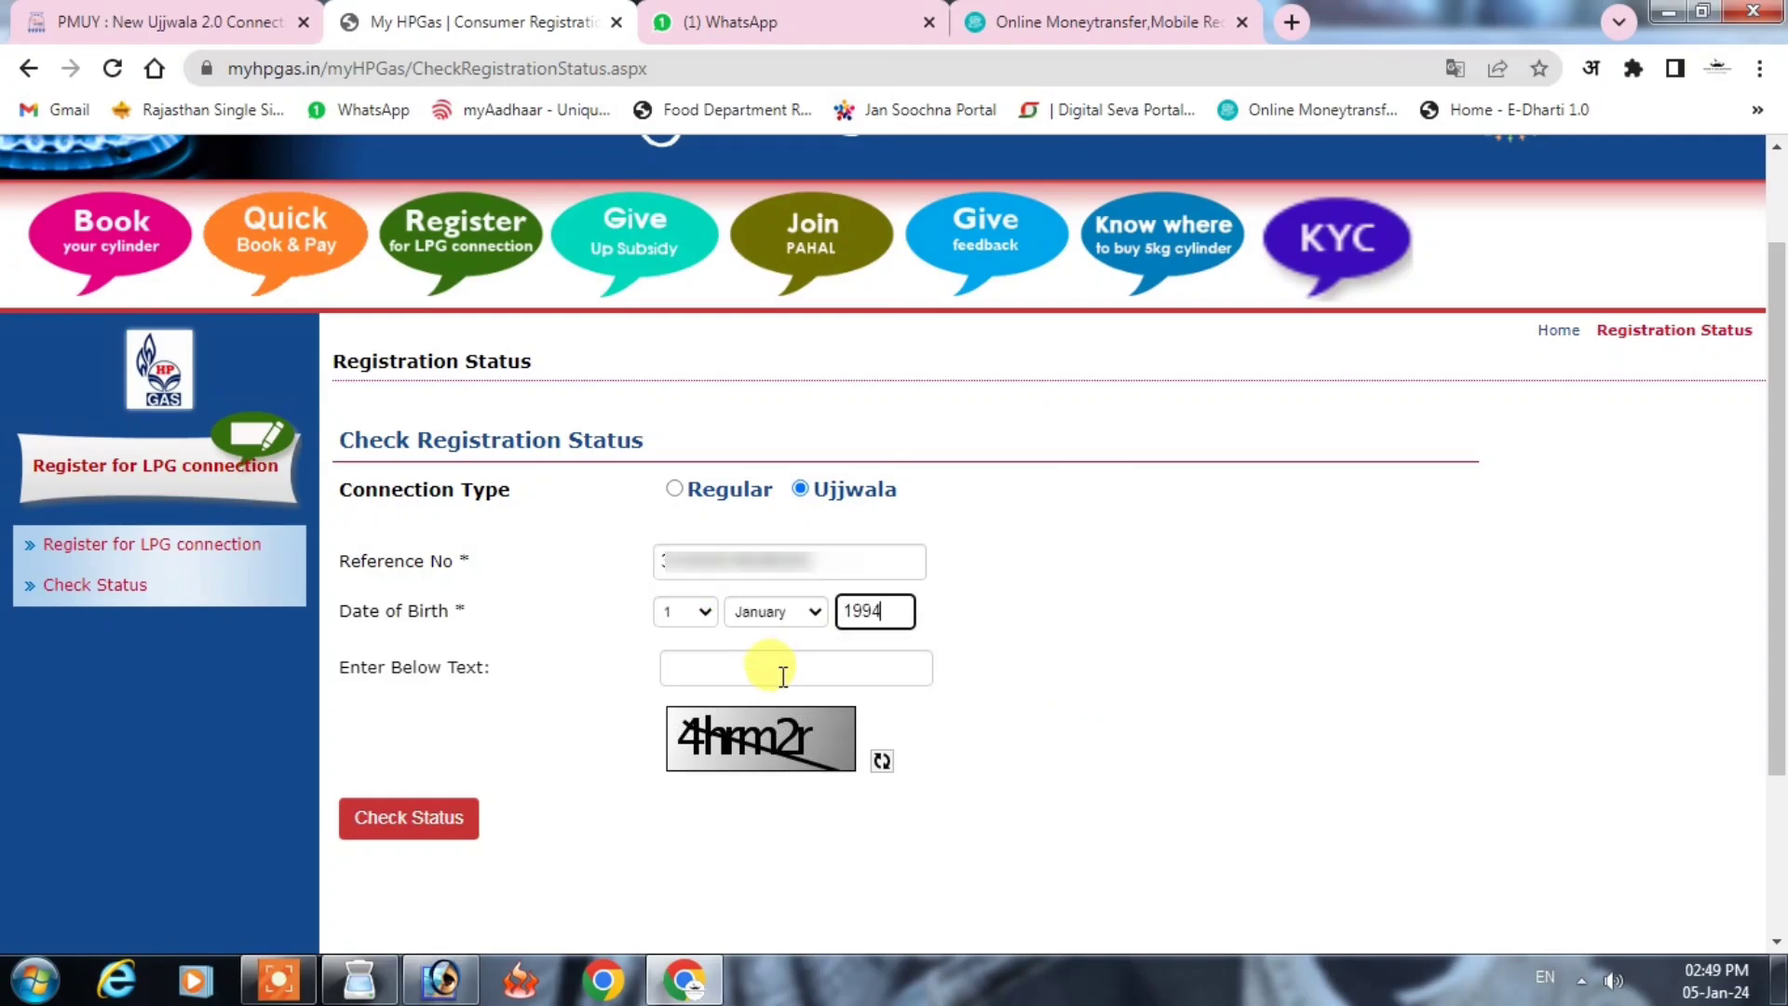
left_click(773, 668)
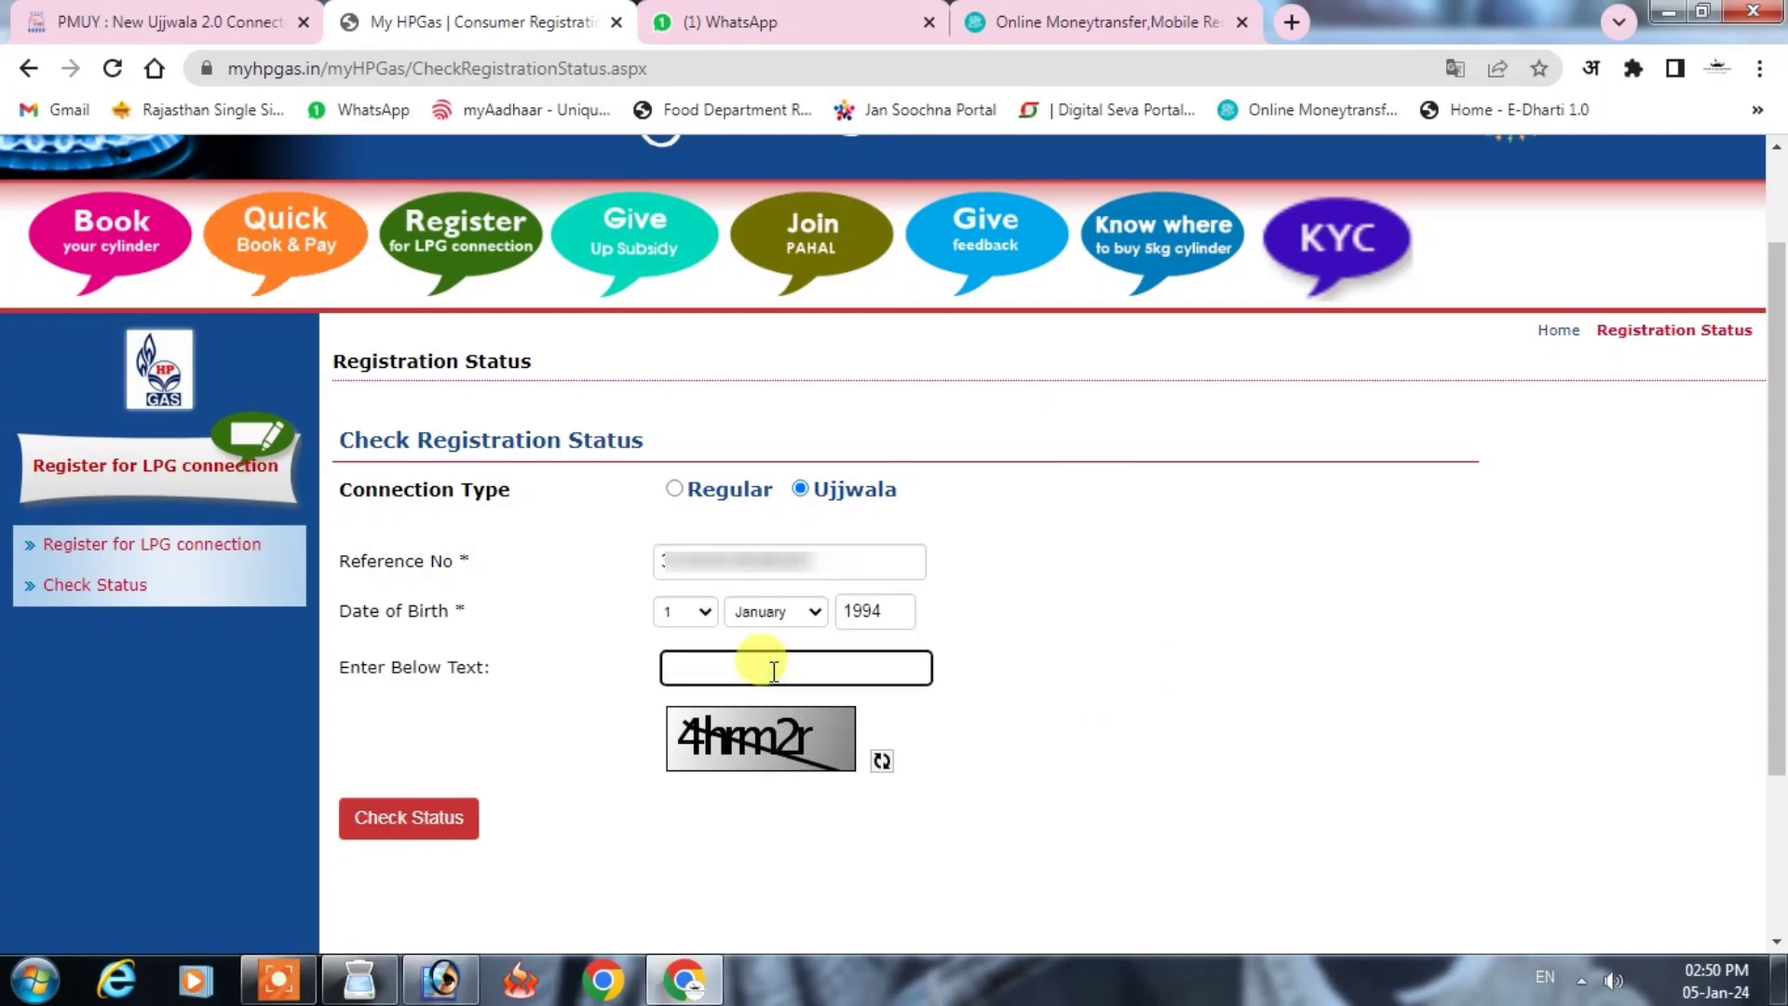
type("4hrm2r")
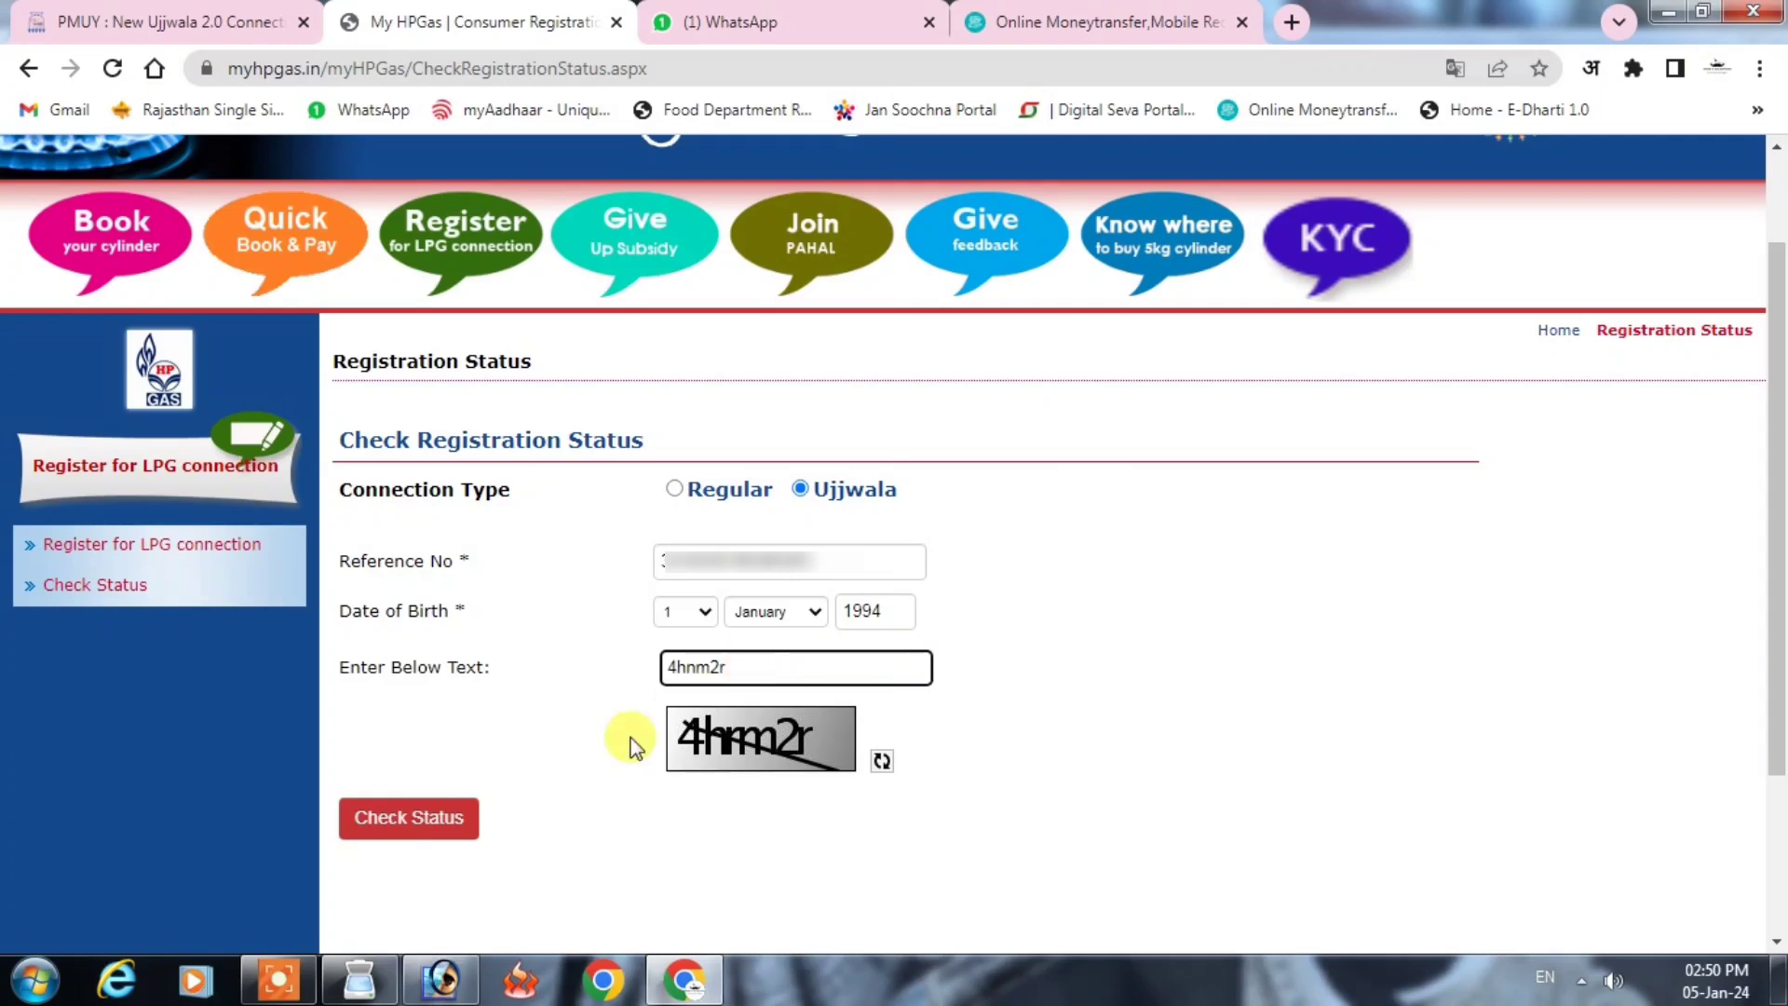
left_click(421, 821)
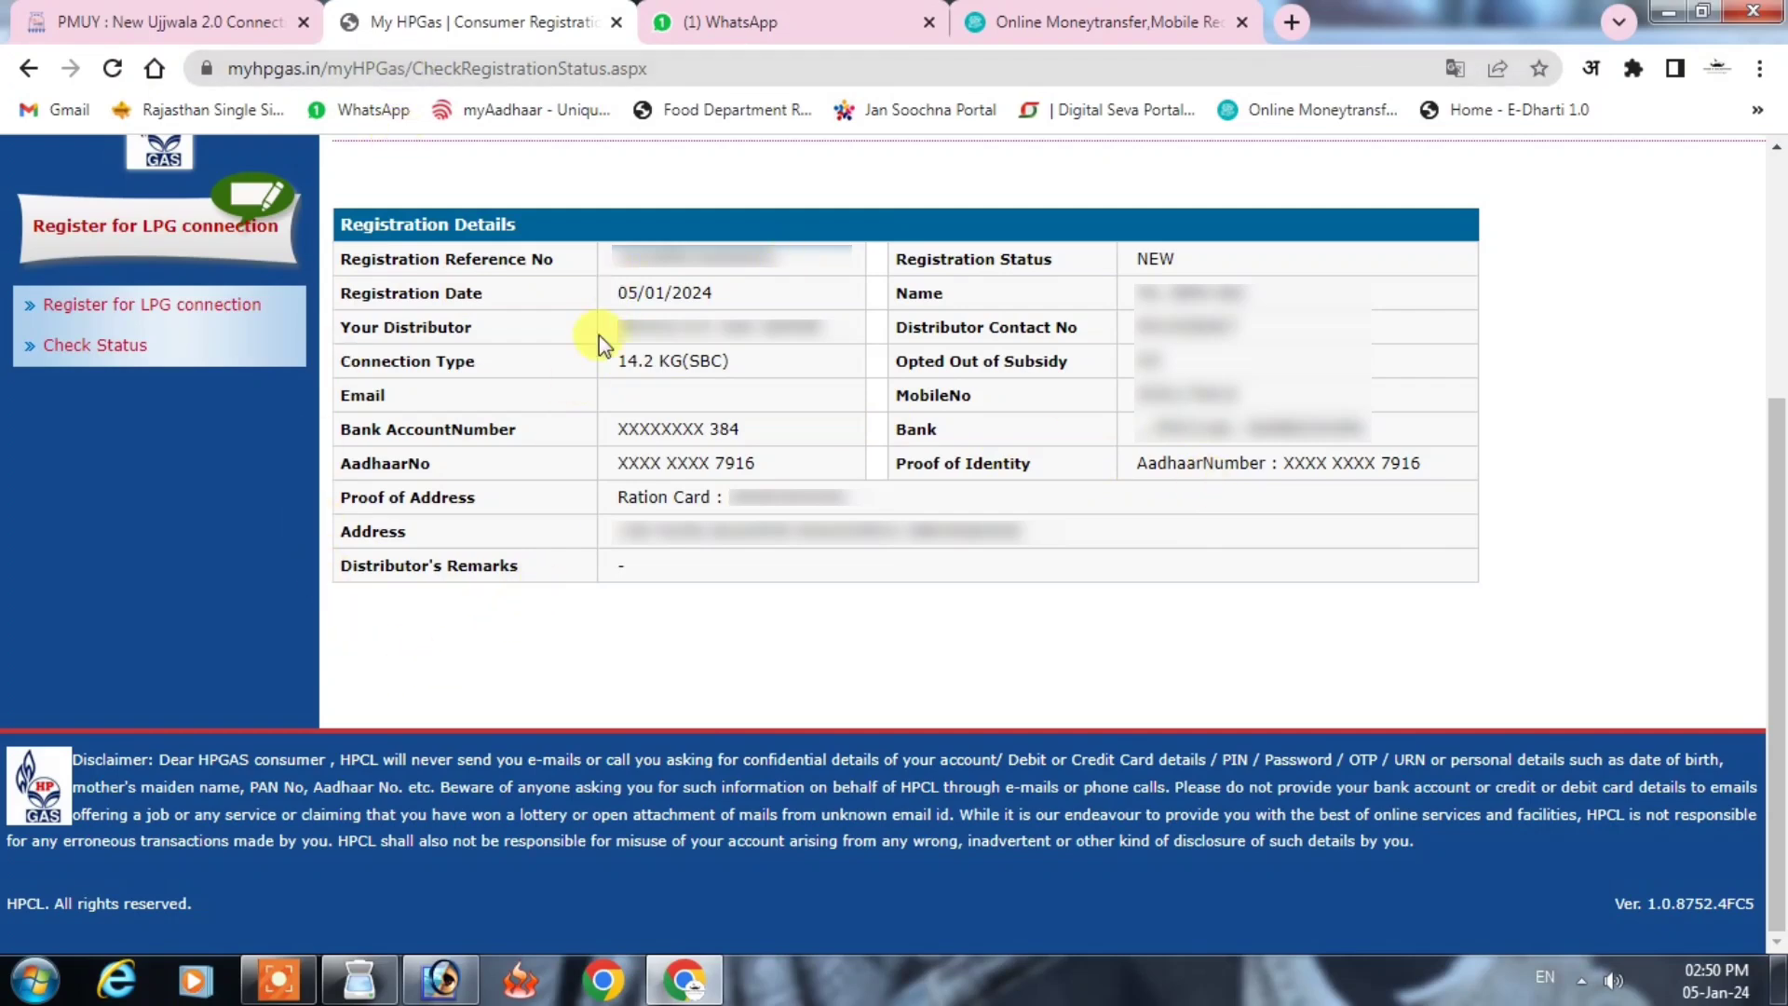
Step: Review the Registration Details table showing status NEW, dated 05/01/2024, 14.2 KG(SBC)
left_click_drag(361, 574, 511, 570)
left_click(631, 561)
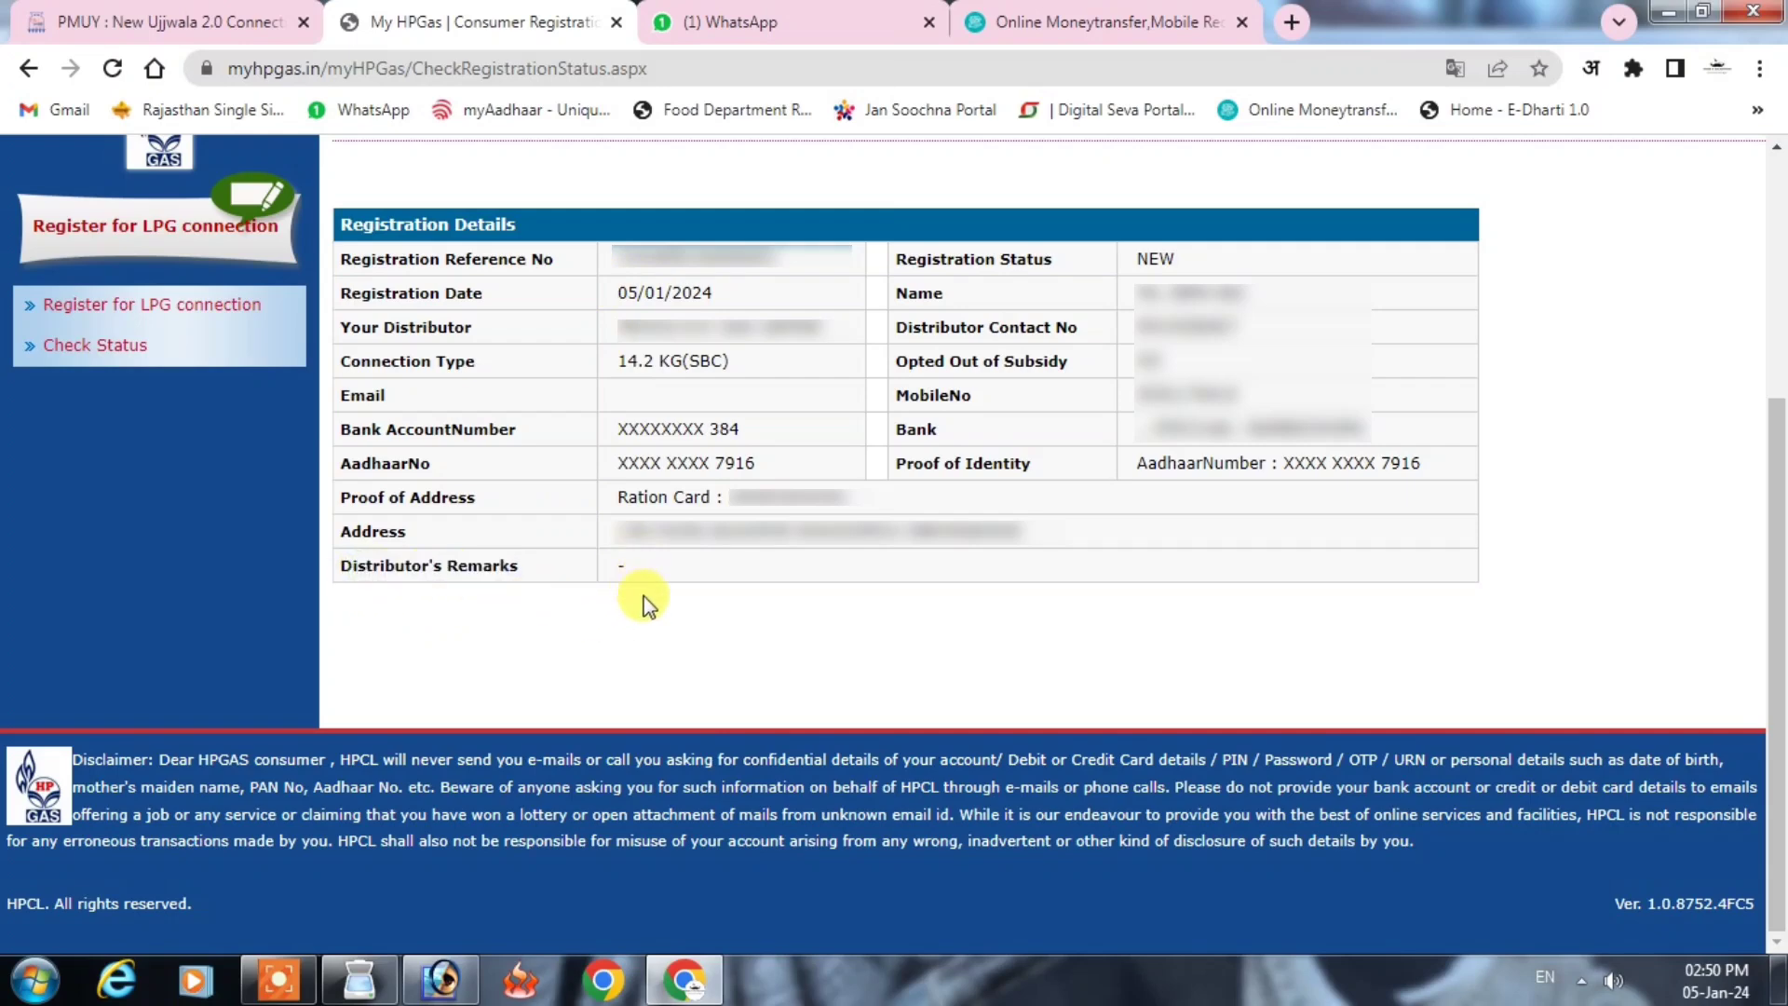